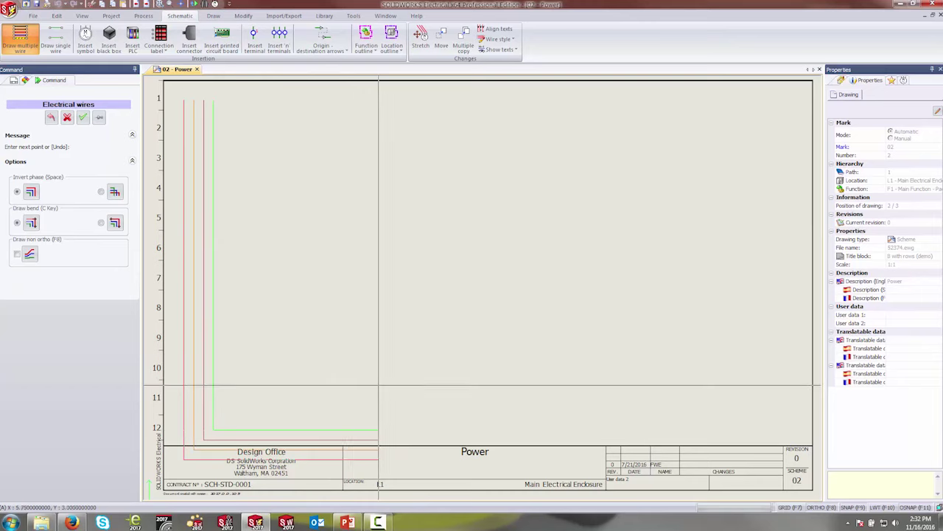
- Draw four wires from the vertical bus at row 4 rightward, with the phase order inverted
key(Return)
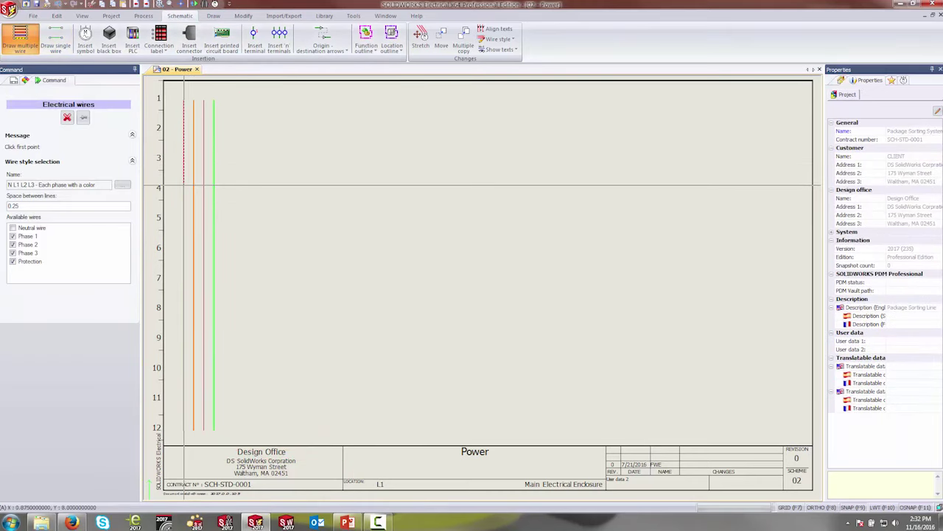
click(184, 186)
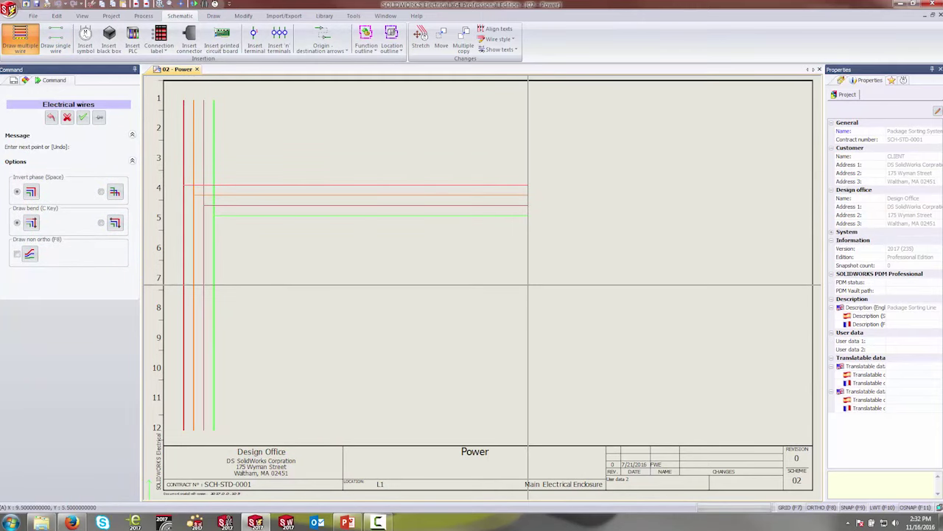
click(528, 286)
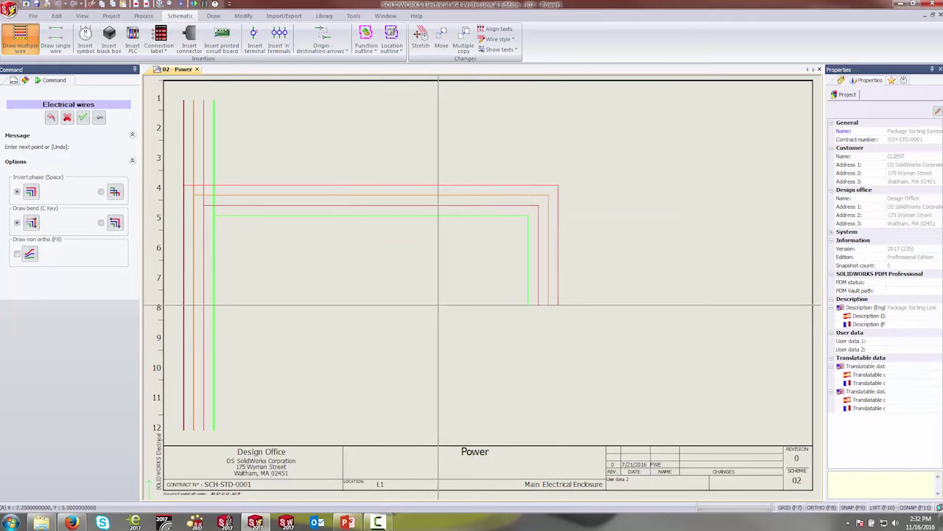
key(space)
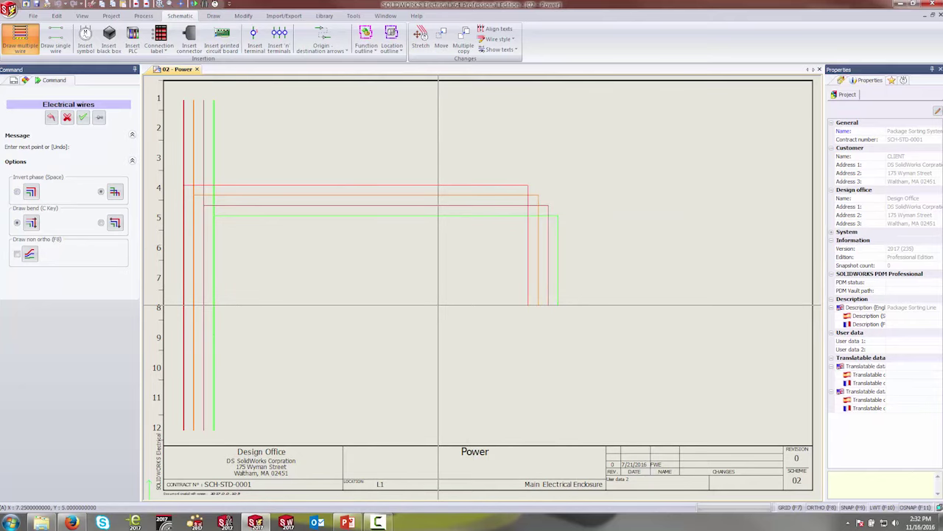
key(Escape)
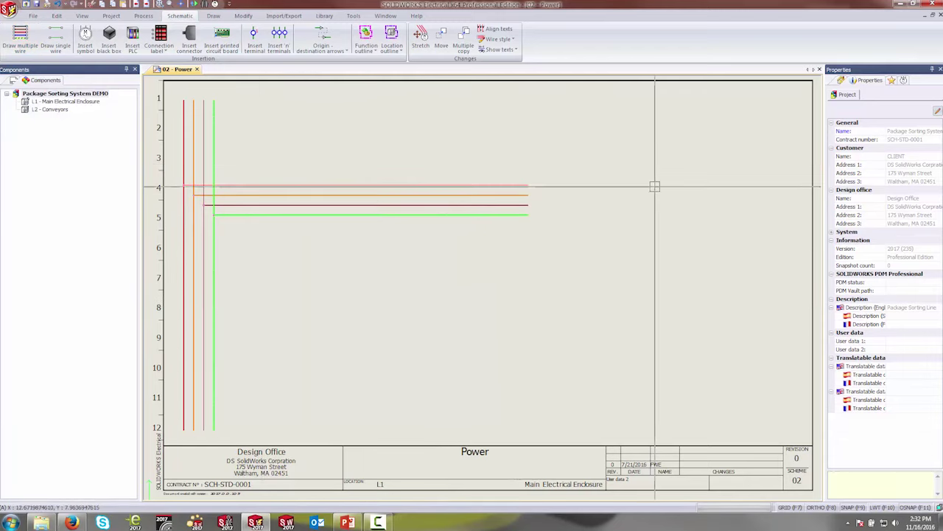
- Search the symbol library and pick a 3-phase motor symbol to insert
click(904, 81)
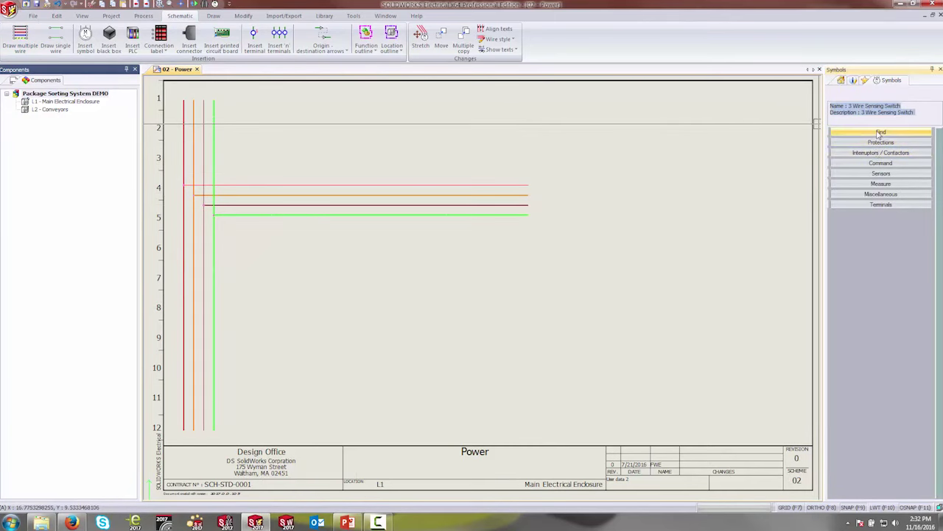
click(870, 131)
click(860, 145)
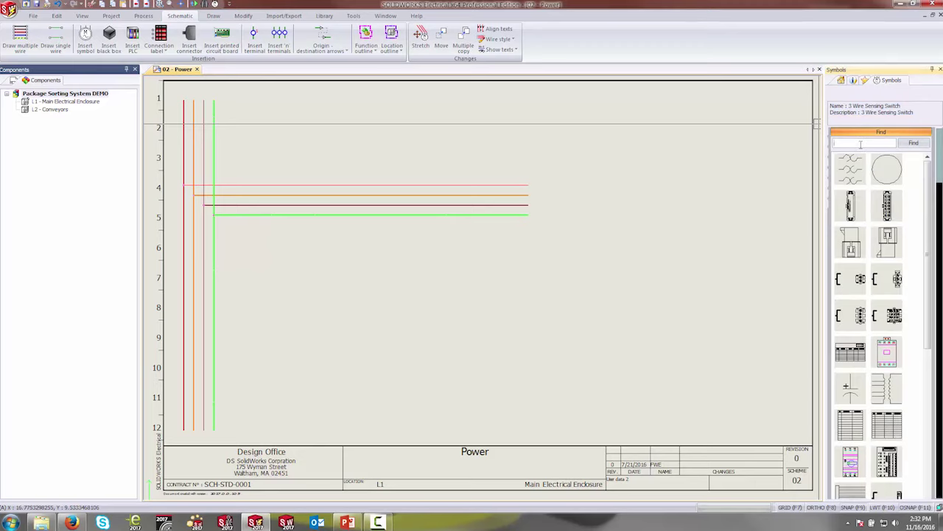
text(3)
click(913, 142)
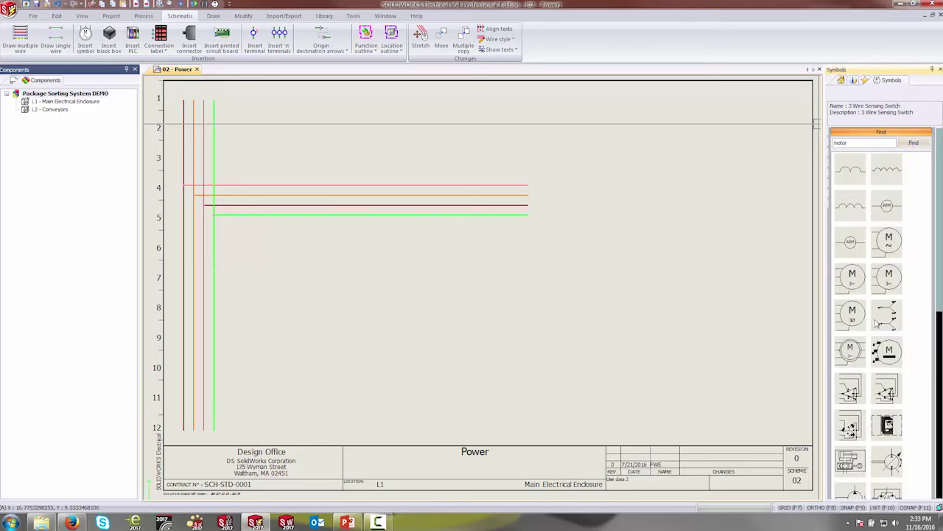
click(856, 283)
click(889, 278)
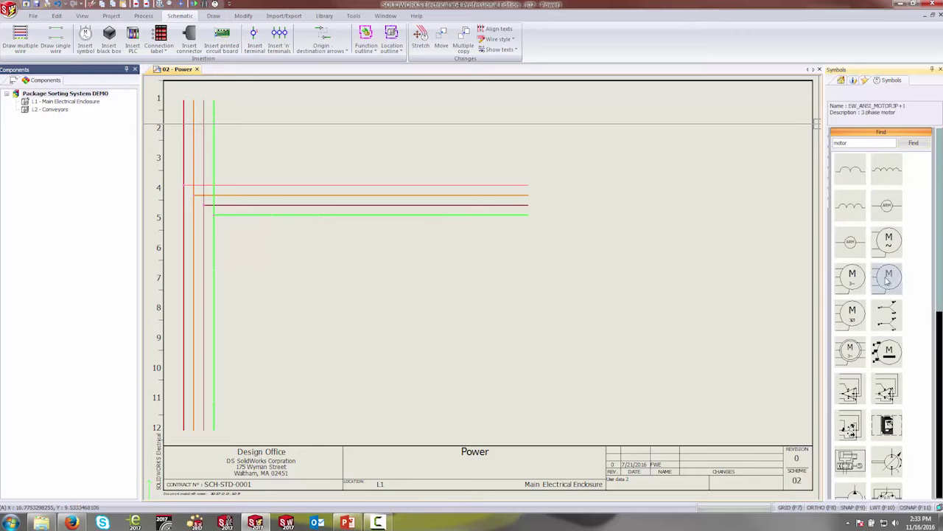
double_click(889, 278)
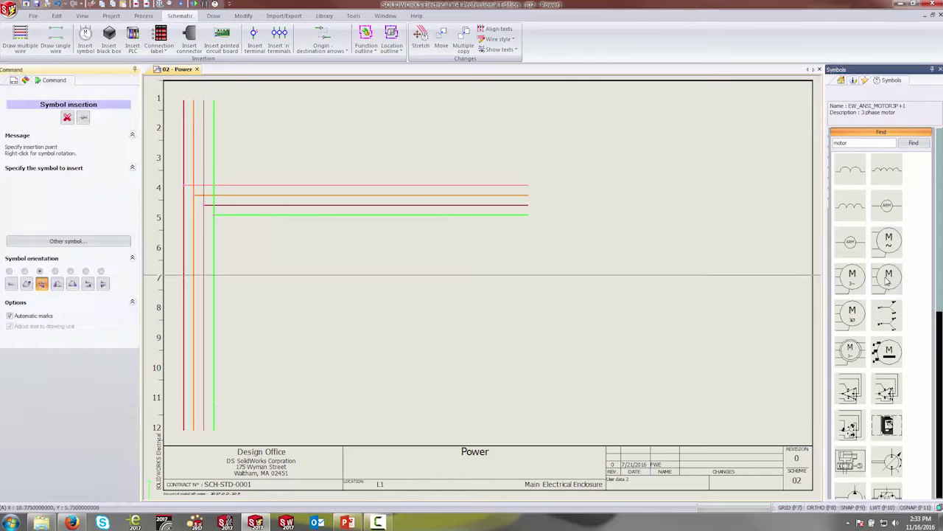
- Rotate the motor and place M201 at the ends of the four horizontal wires
click(11, 284)
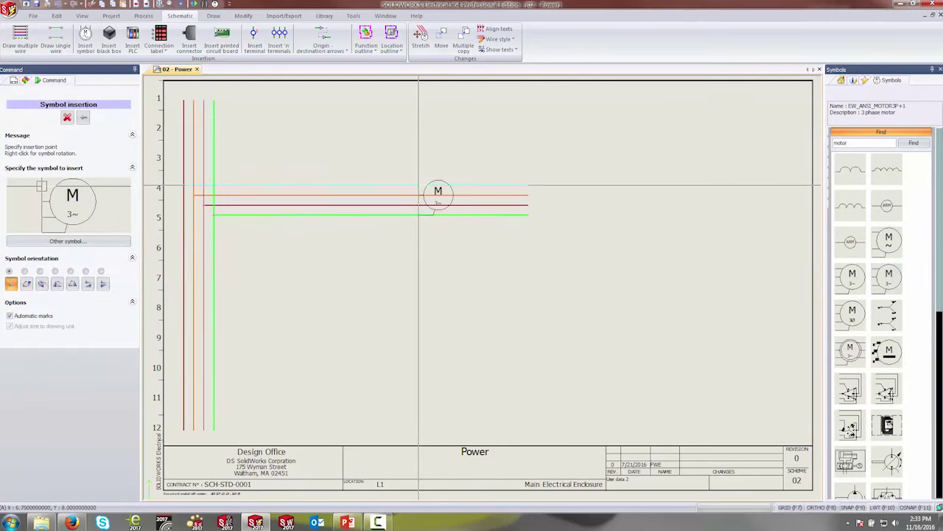
click(483, 188)
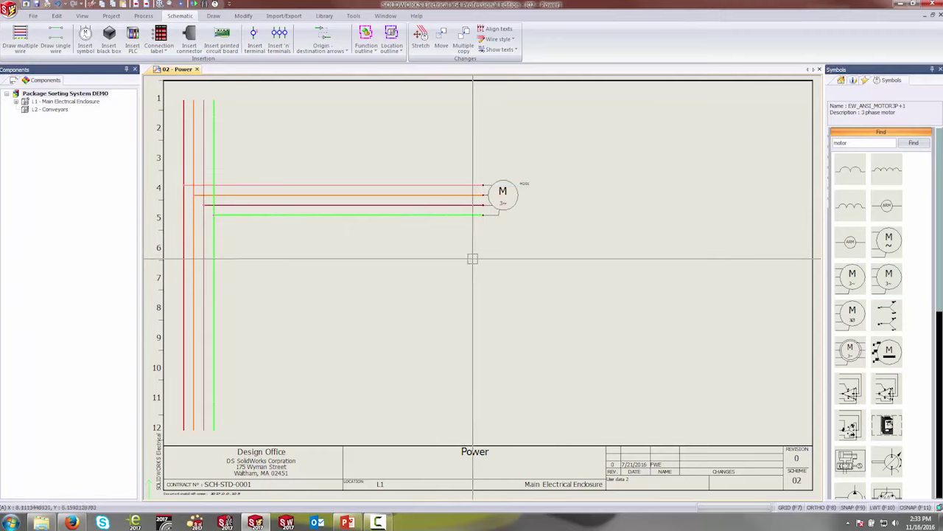
scroll(436, 185, up, 3)
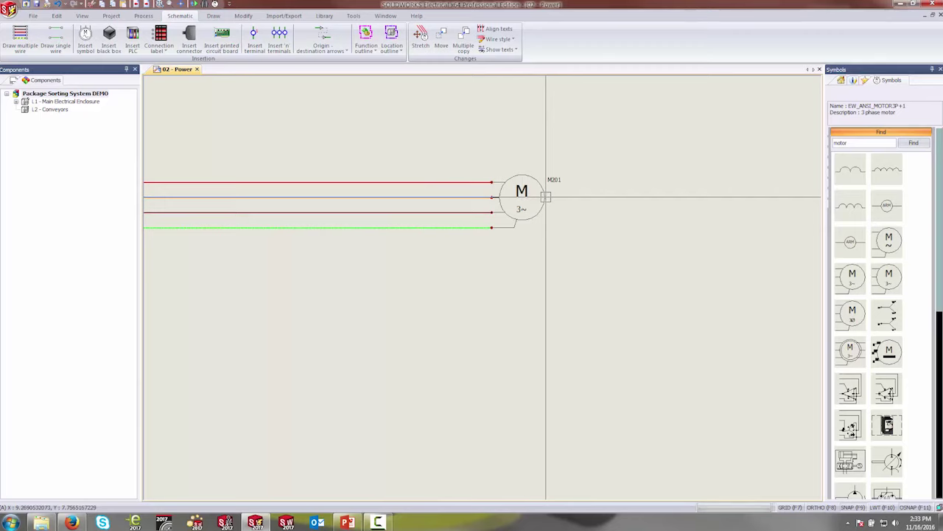
click(11, 80)
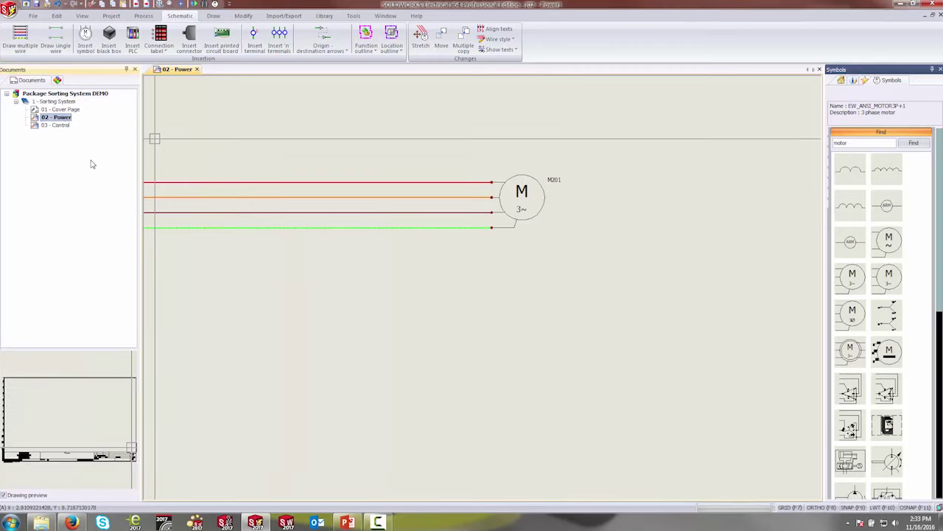
scroll(564, 180, up, 2)
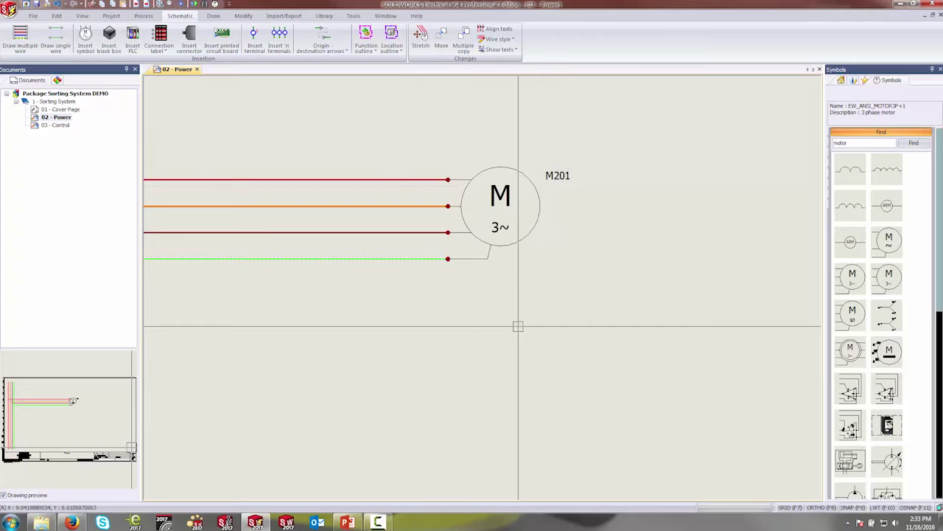
scroll(518, 326, down, 3)
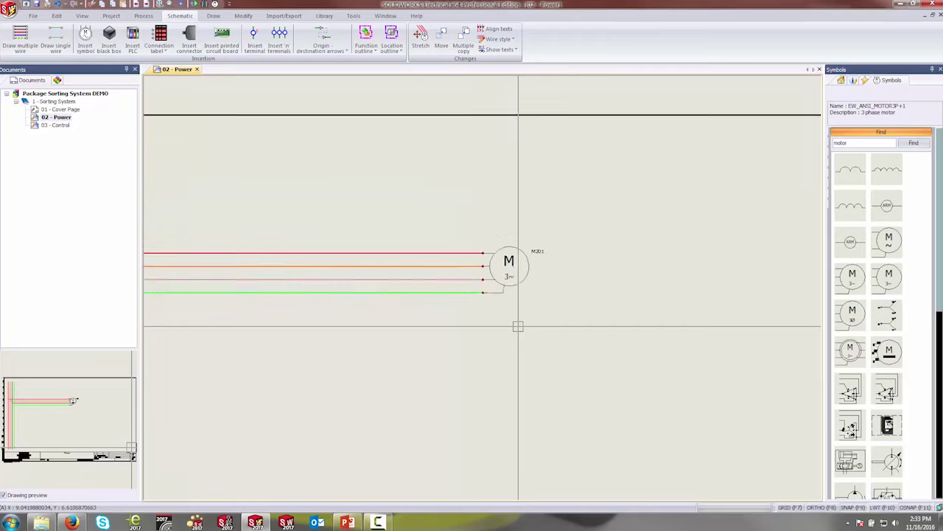
middle_drag(427, 310, 573, 290)
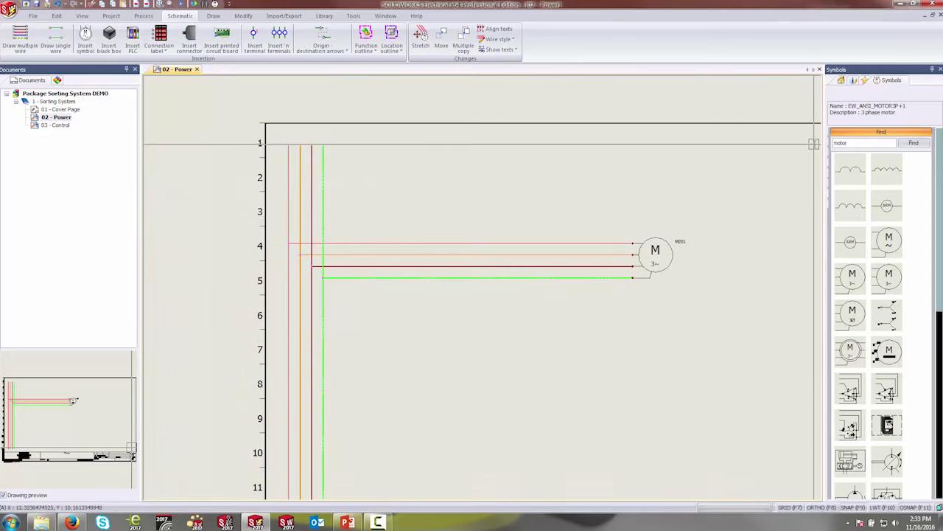
- Search 'fuse' and place the 4-pole disconnector-fuse F201 on the bus at row 2
click(871, 142)
key(BackSpace)
key(BackSpace)
key(BackSpace)
key(BackSpace)
key(BackSpace)
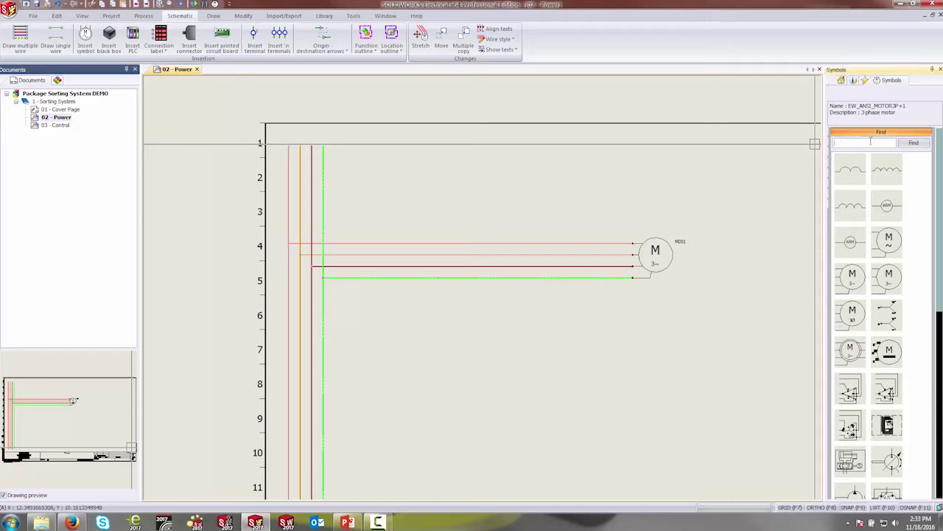
text(fuse)
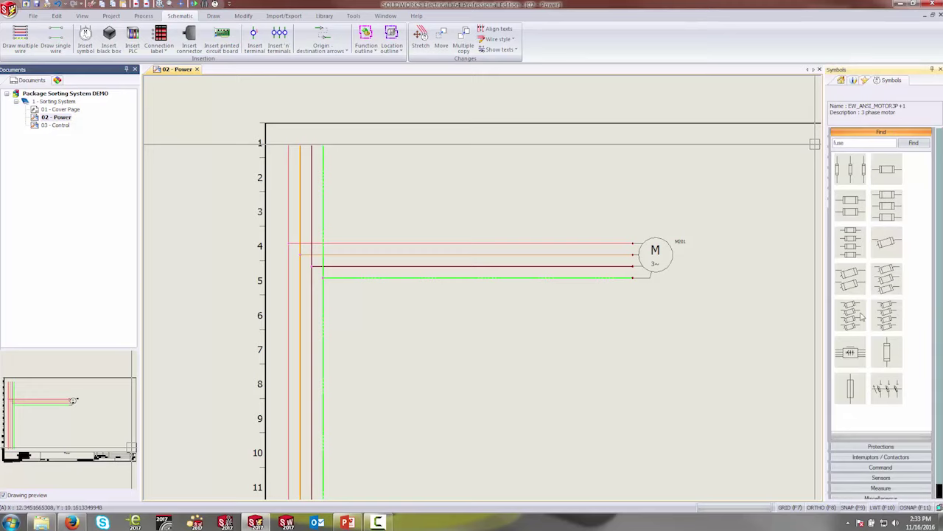
click(881, 320)
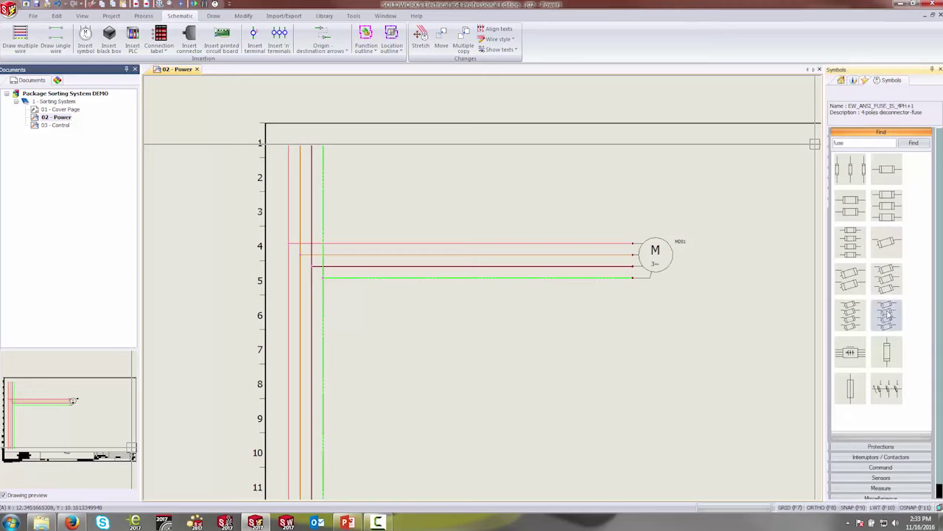
double_click(888, 316)
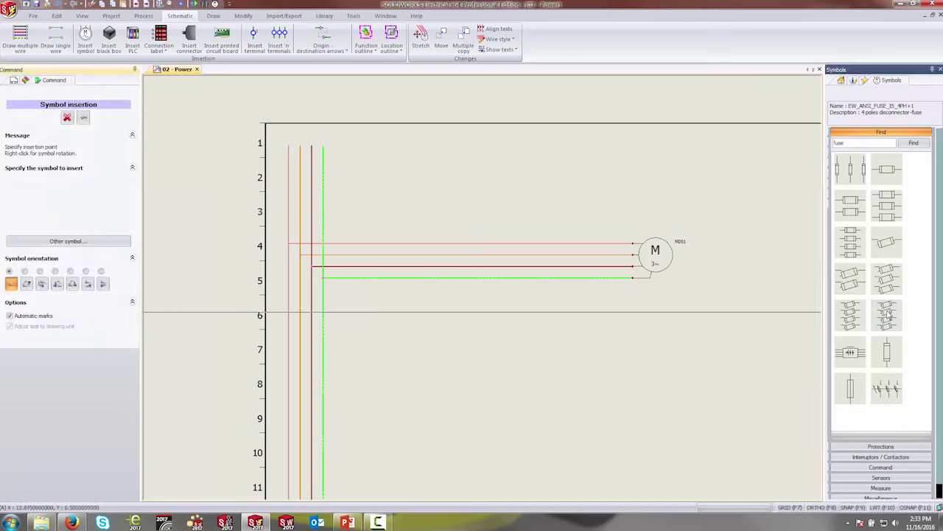
click(323, 180)
key(Escape)
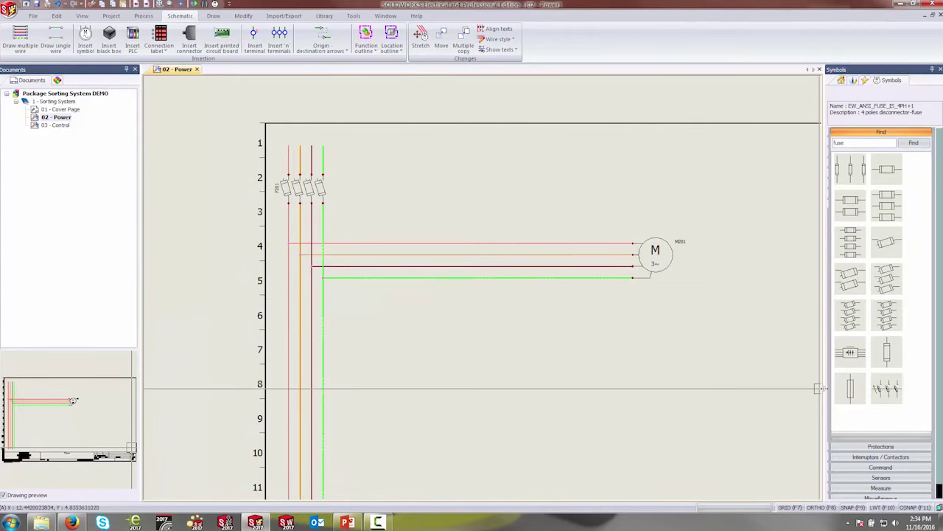
- Search '3 poles' and place 3-pole magneto-thermal breaker Q201 on the motor wires
click(886, 447)
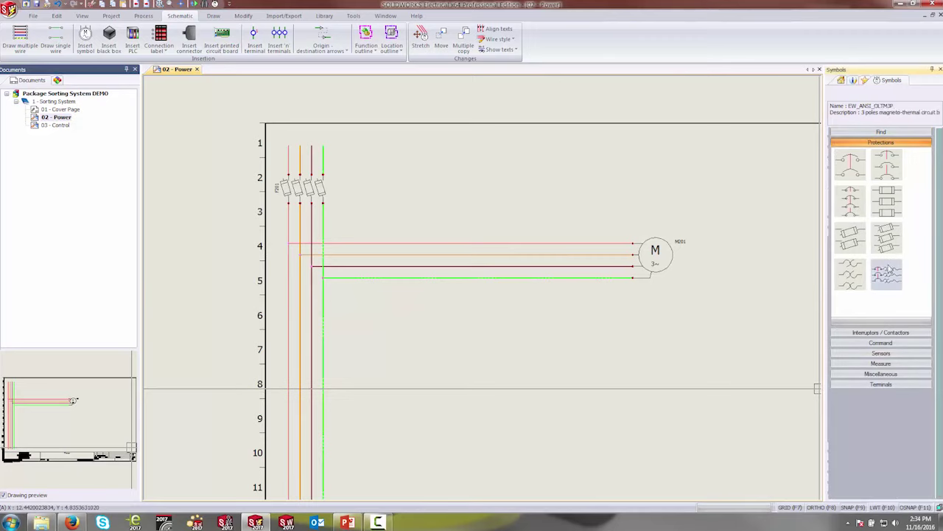
click(881, 132)
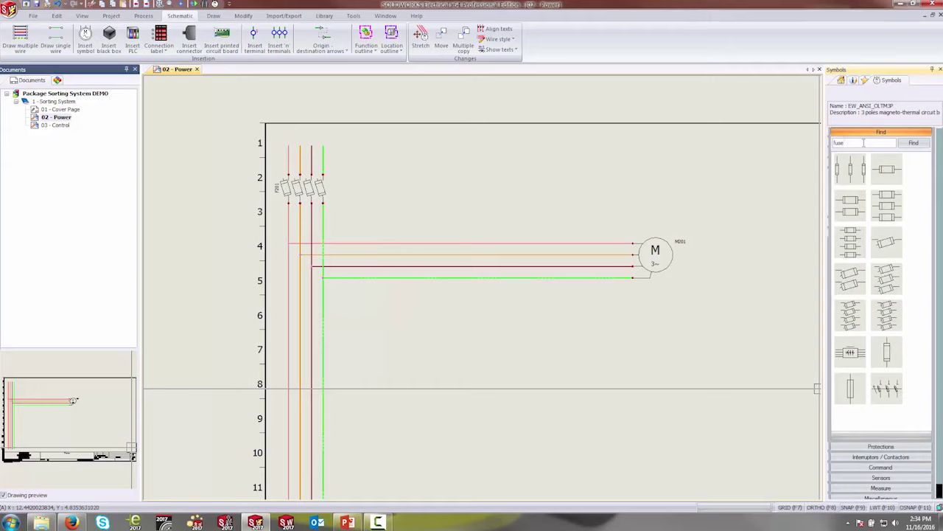
text(3 poles)
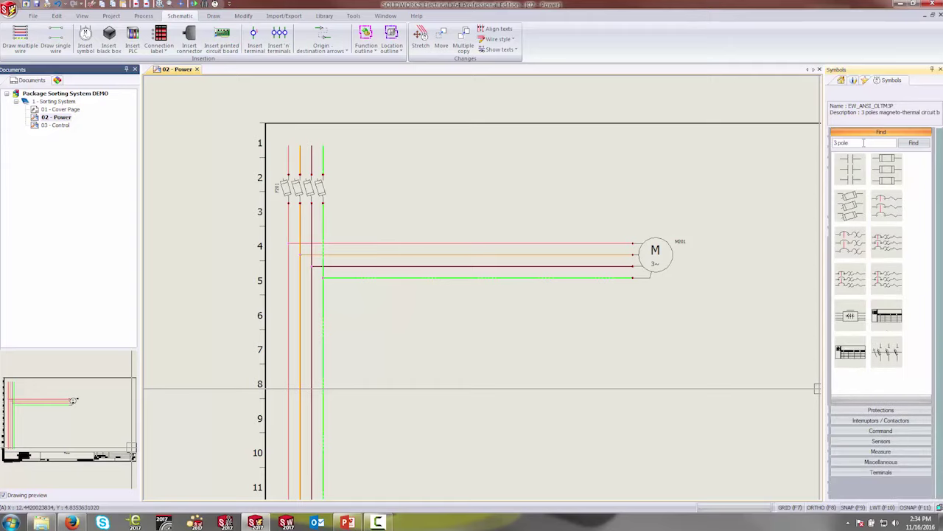
click(888, 274)
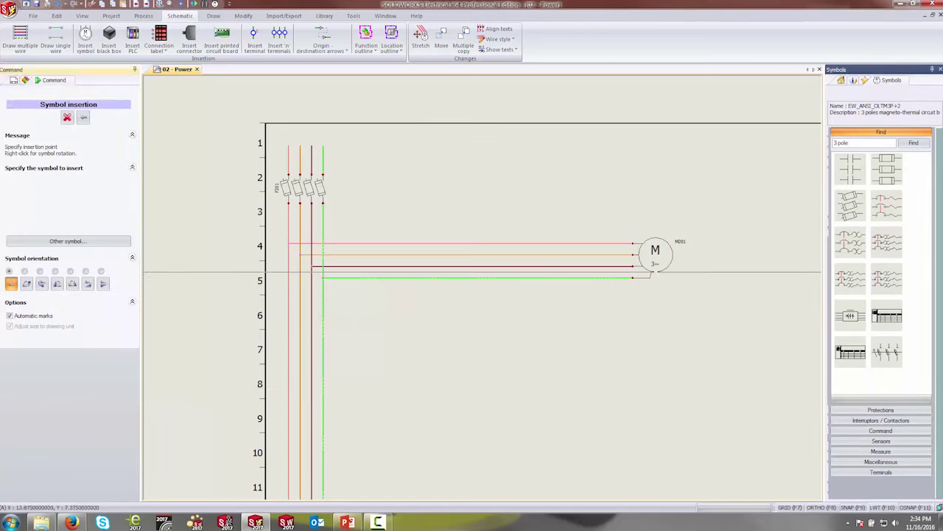
click(374, 244)
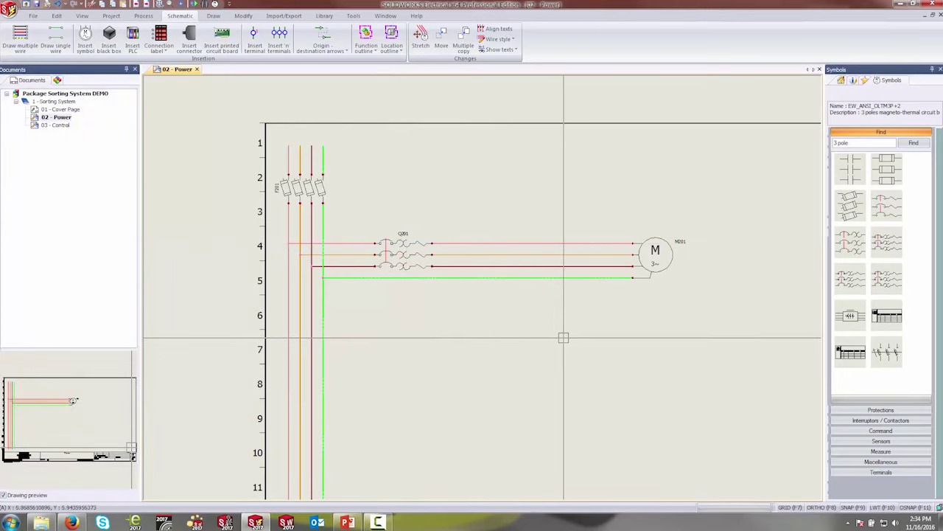
- Place 3-pole NO power contact CR201 on the motor wires between Q201 and M201
click(852, 173)
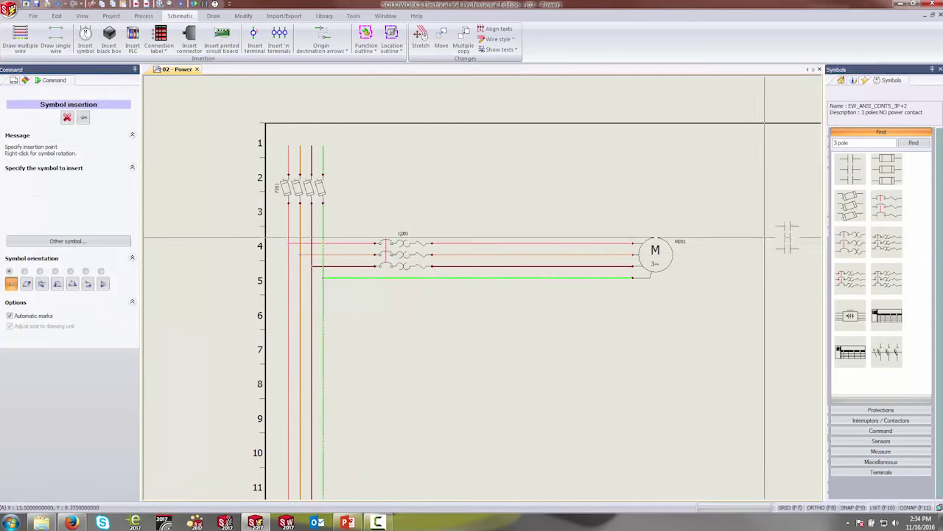
click(495, 244)
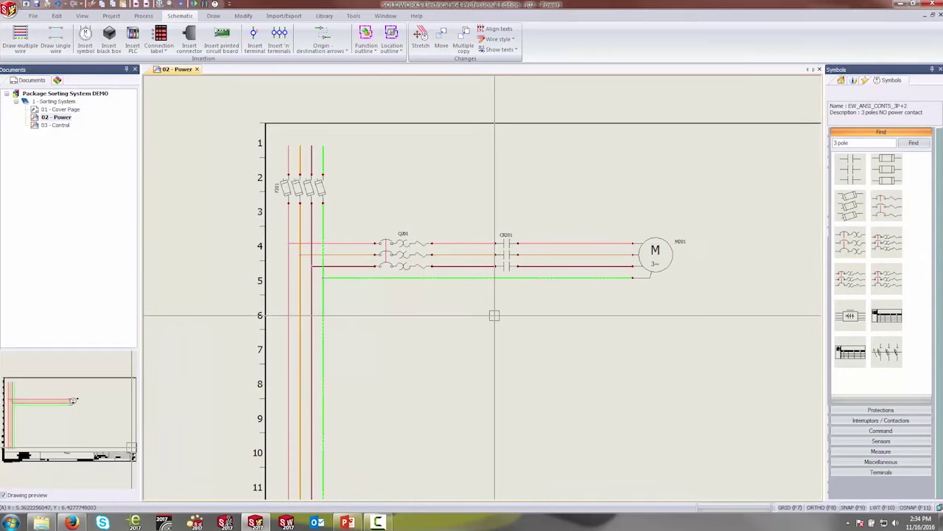
scroll(467, 270, up, 2)
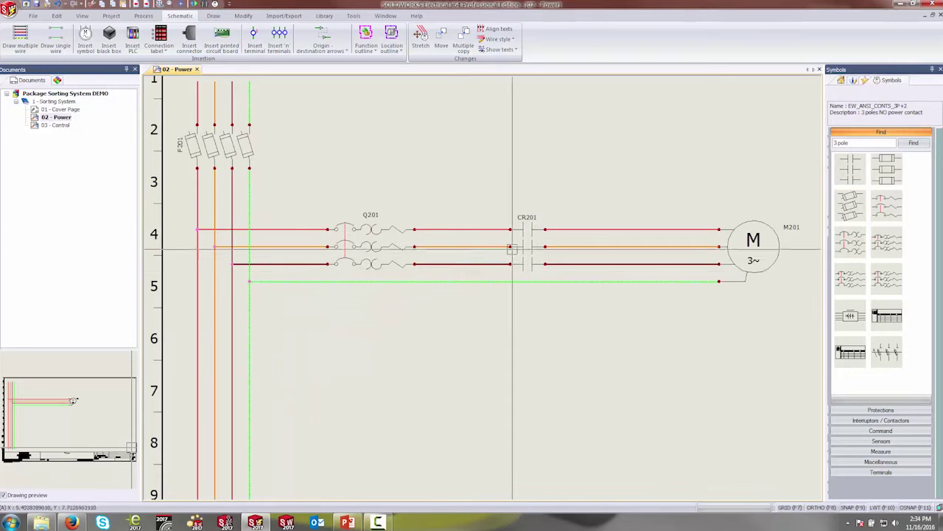
middle_drag(627, 317, 604, 312)
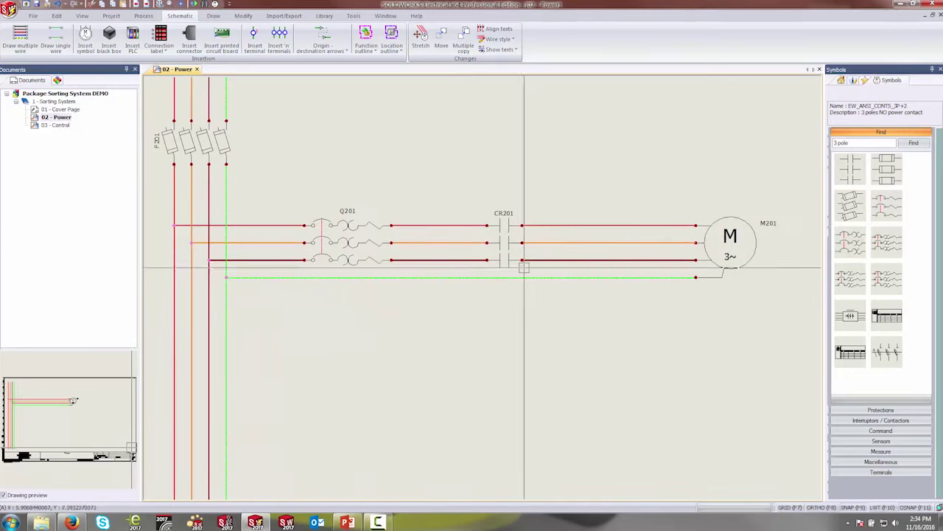
- Move breaker Q201 further left along the motor wires
click(453, 225)
click(562, 225)
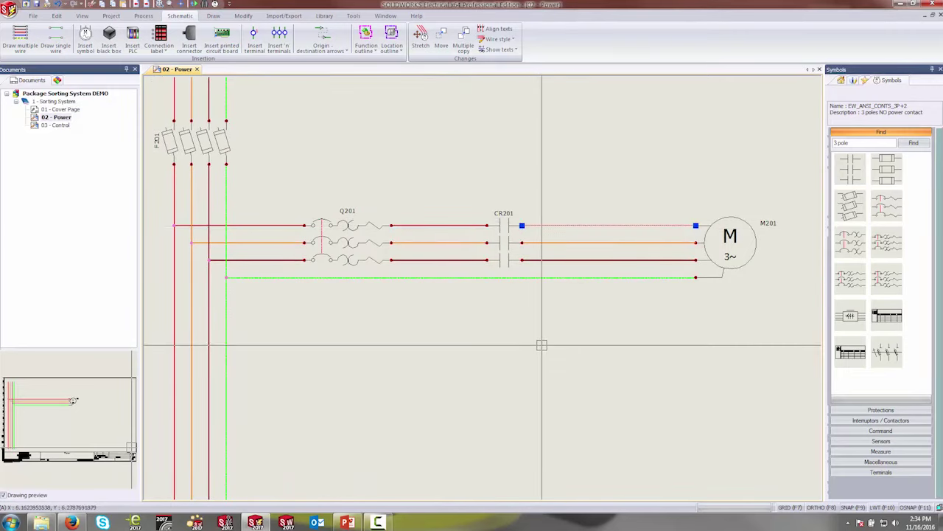
key(Escape)
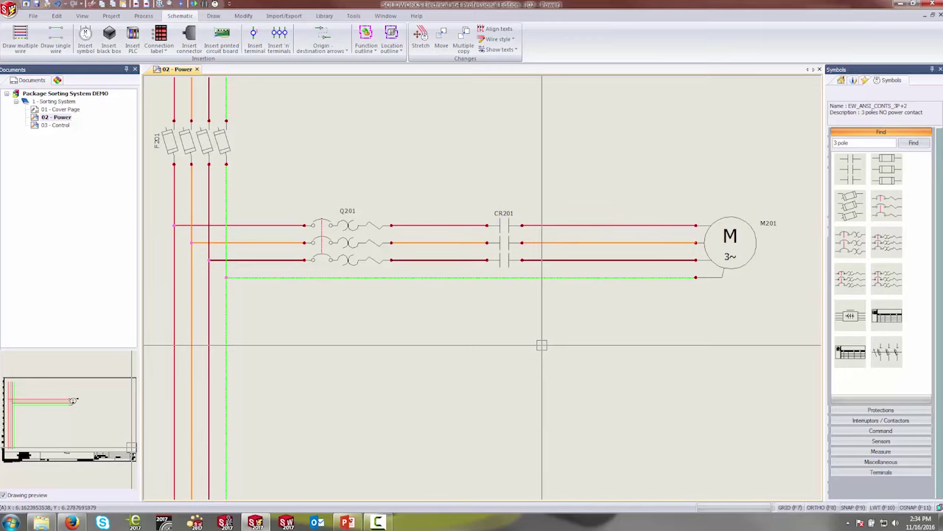
click(347, 225)
click(304, 225)
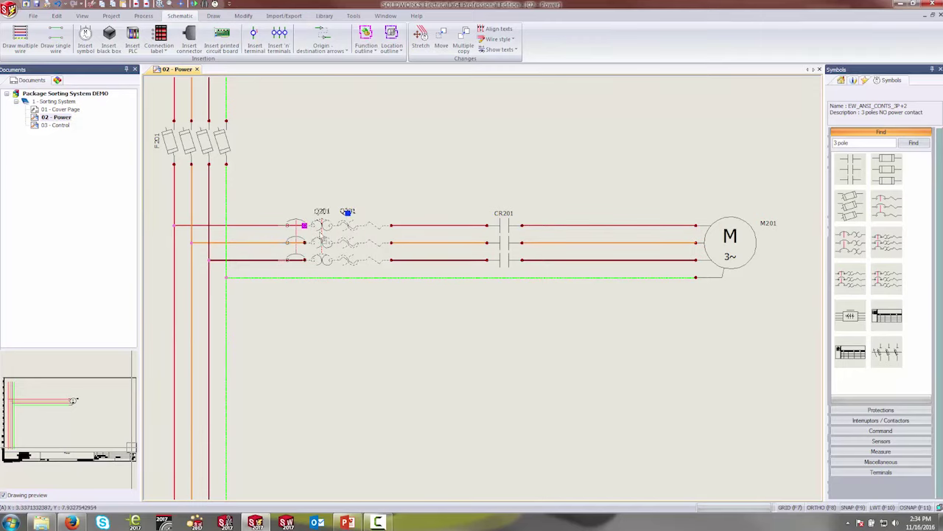
click(279, 225)
- Move contactor CR201 further left, closer to Q201
click(504, 225)
click(487, 225)
click(453, 224)
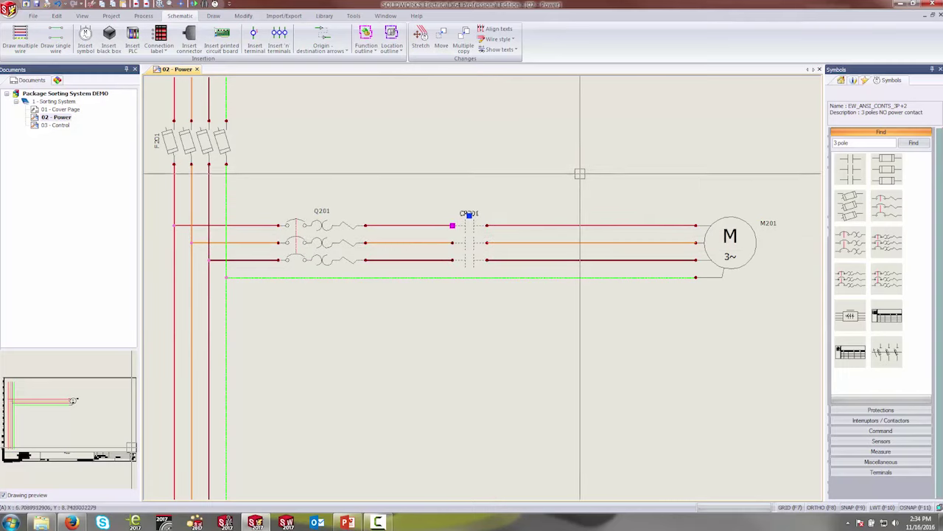
middle_drag(634, 261, 596, 268)
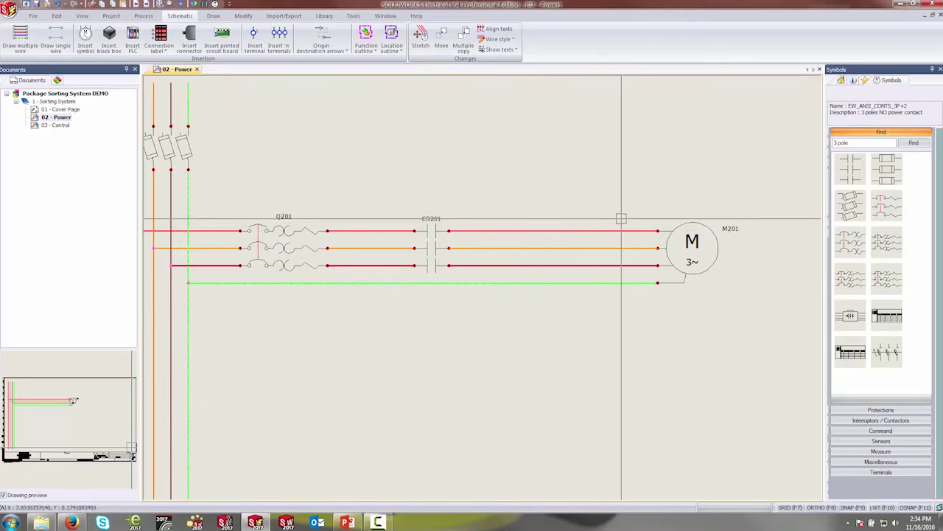
click(279, 38)
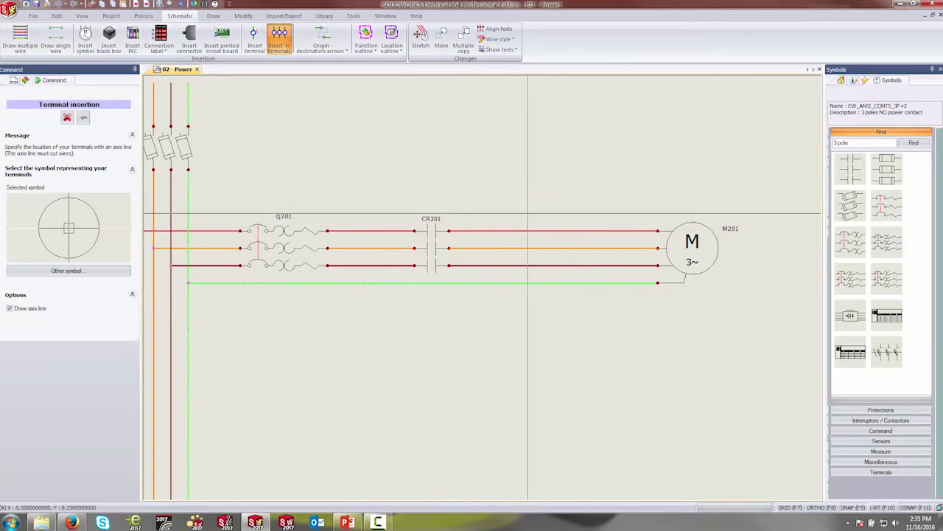
- Draw a terminal line across the four wires before M201, creating strip X1 with terminals 1–4
click(527, 214)
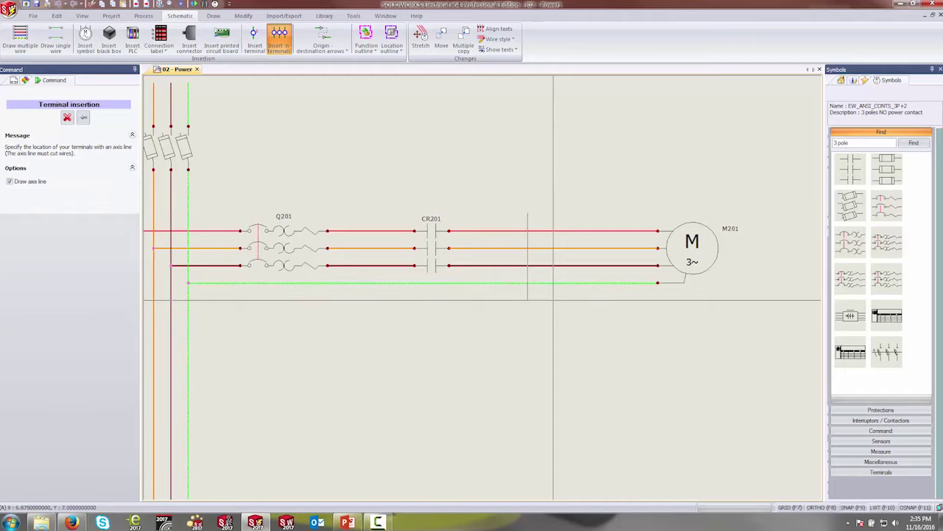
click(554, 300)
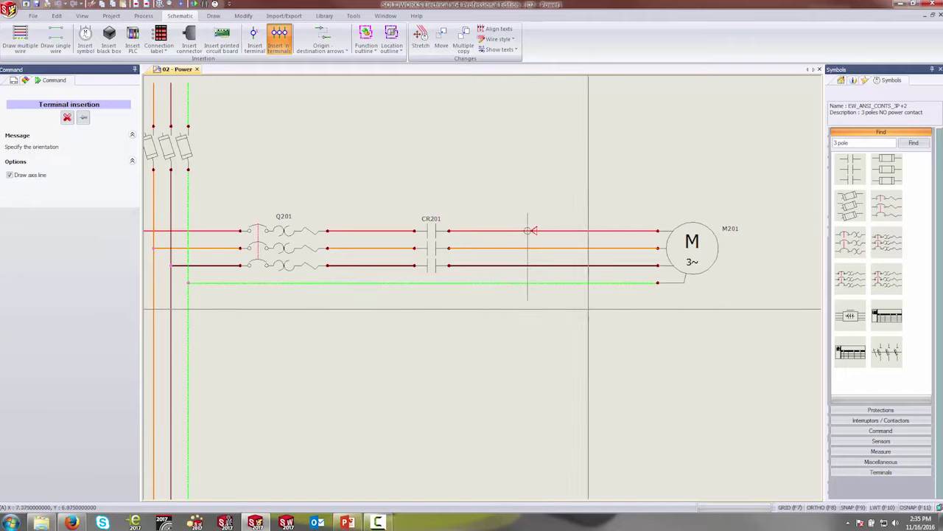
click(509, 310)
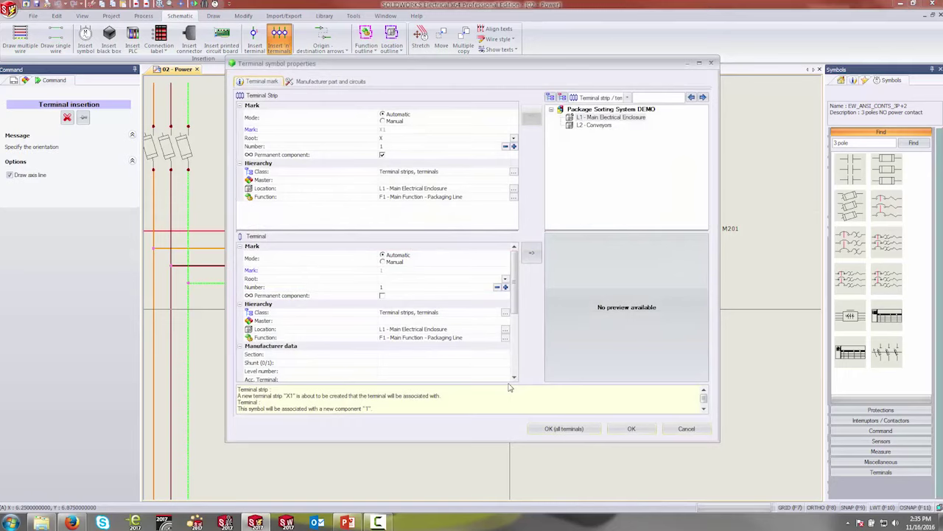
click(581, 431)
scroll(562, 314, up, 5)
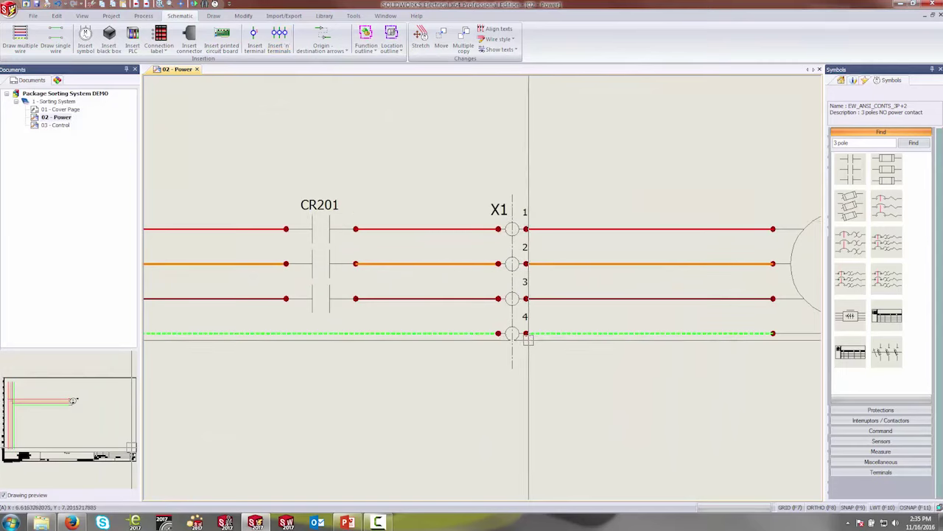
click(517, 346)
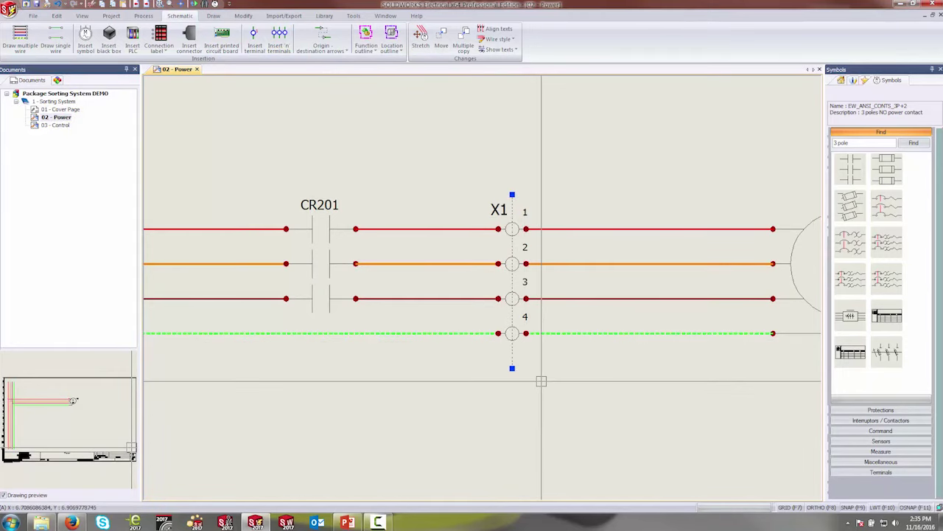
- Pan across the schematic and select motor M201
scroll(611, 409, down, 1)
scroll(611, 408, down, 1)
middle_drag(523, 379, 589, 347)
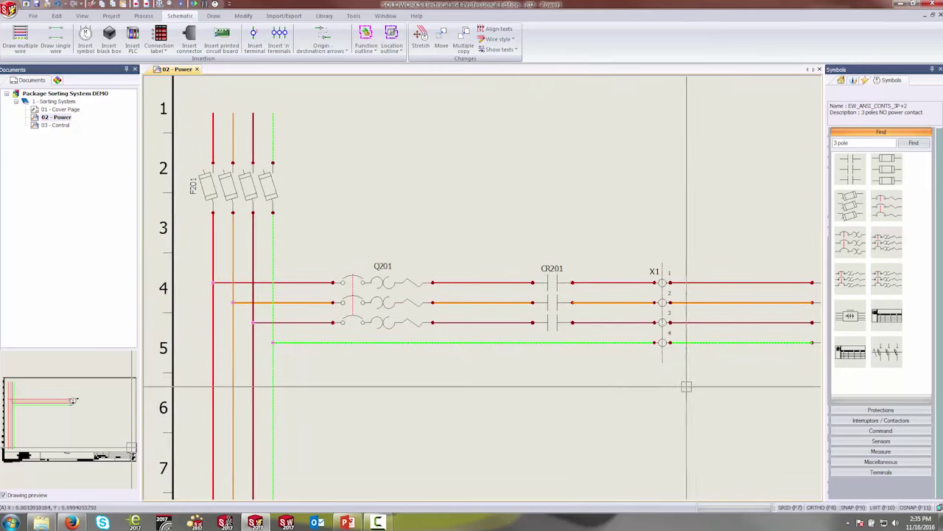
middle_drag(686, 386, 636, 354)
scroll(554, 332, down, 1)
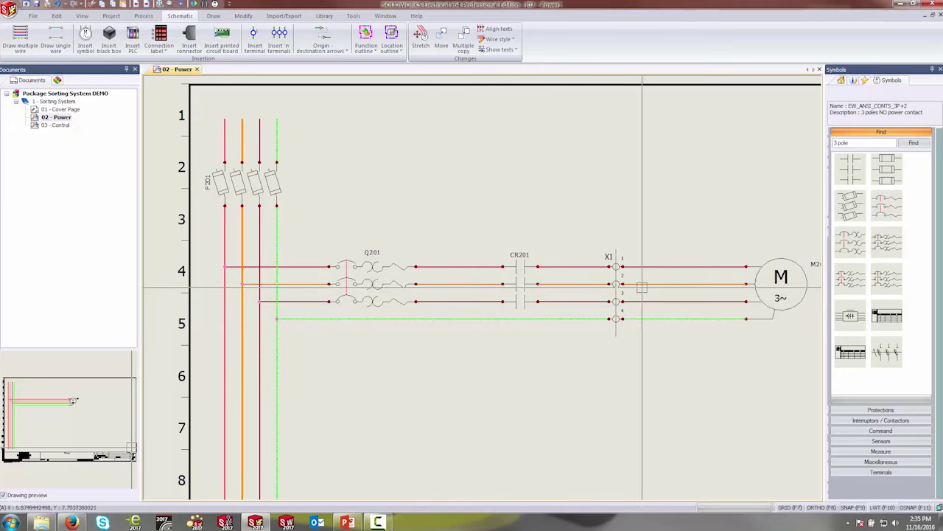
middle_drag(421, 265, 330, 266)
click(698, 260)
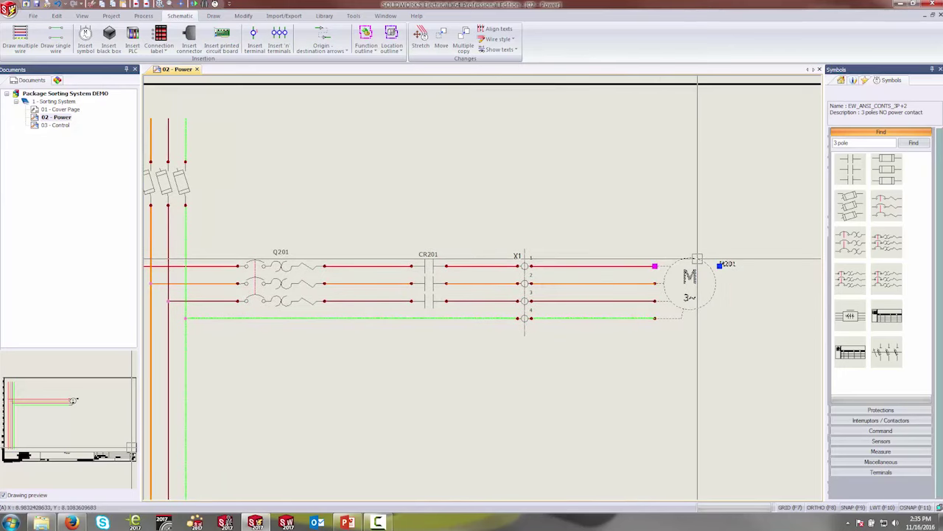
- Open manufacturer part assignment for motor M201 via Component > Assign manufacturer parts
right_click(698, 261)
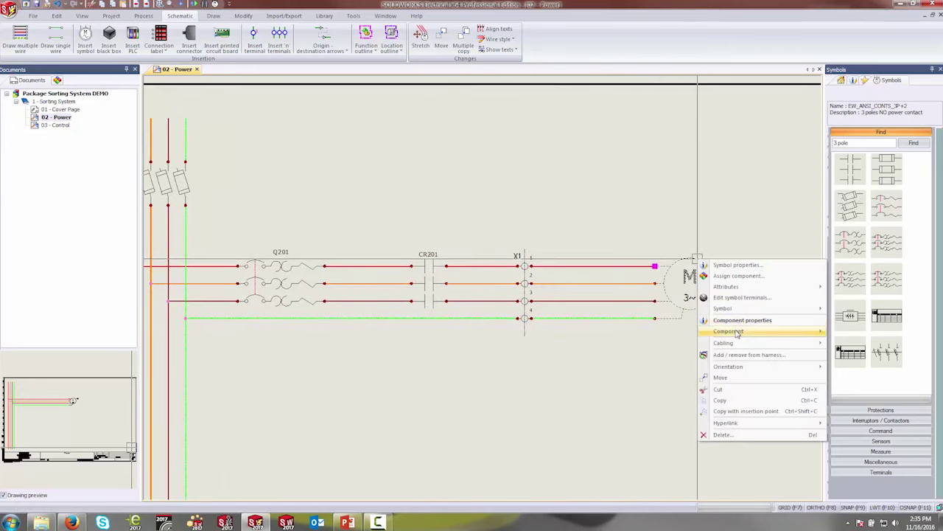
mouse_move(735, 333)
click(623, 366)
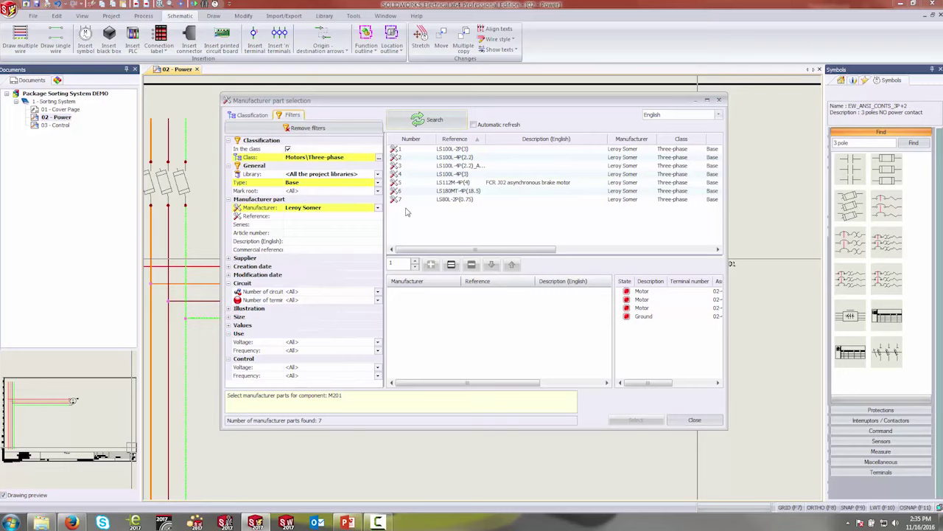
- Assign the Leroy Somer LS112M-4P(4) part to M201 and zoom in on its labels
click(462, 184)
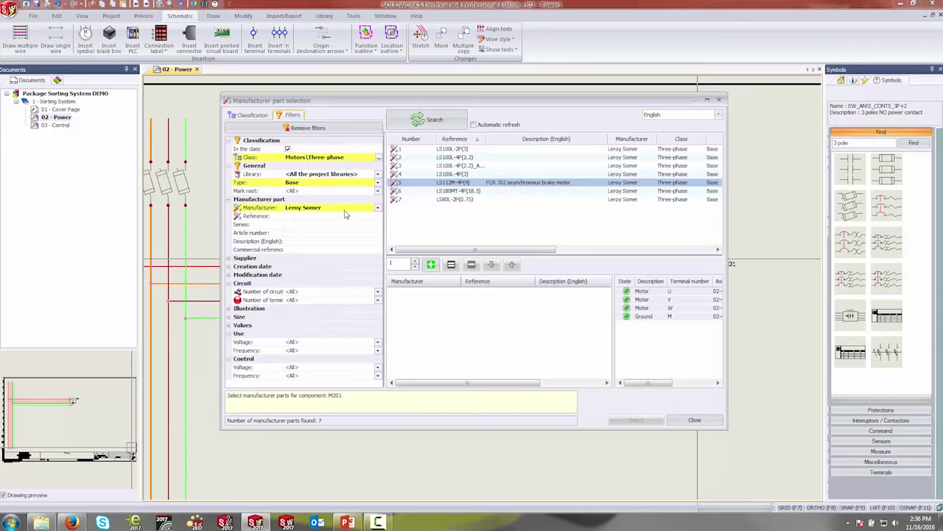
click(431, 264)
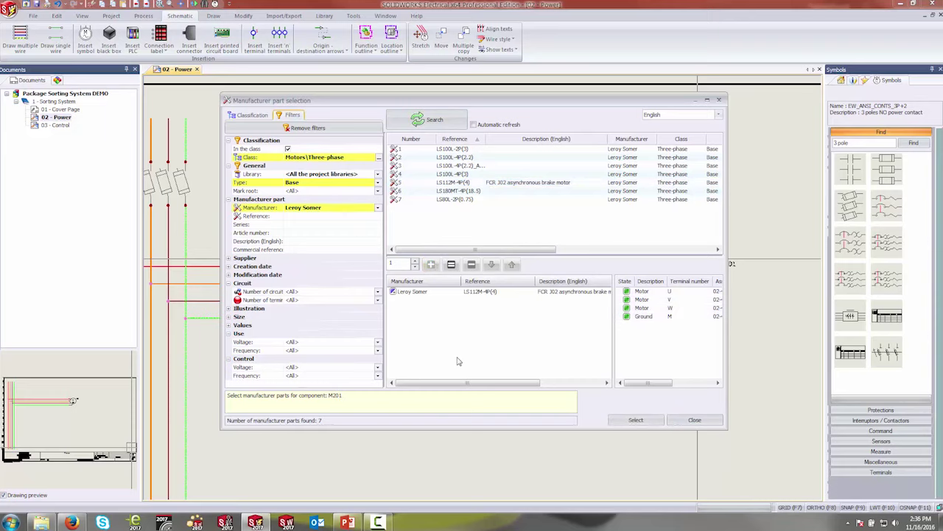
click(635, 419)
scroll(721, 294, up, 2)
scroll(721, 294, up, 3)
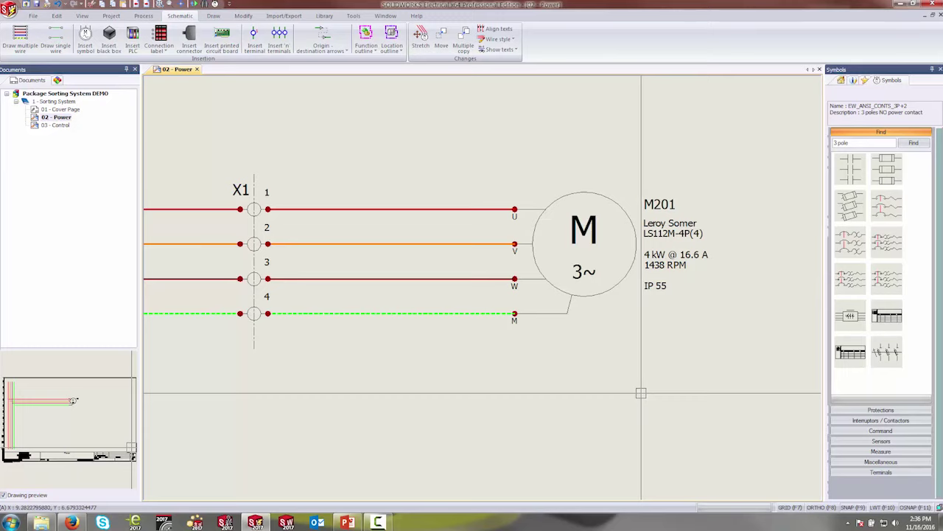
scroll(604, 368, down, 3)
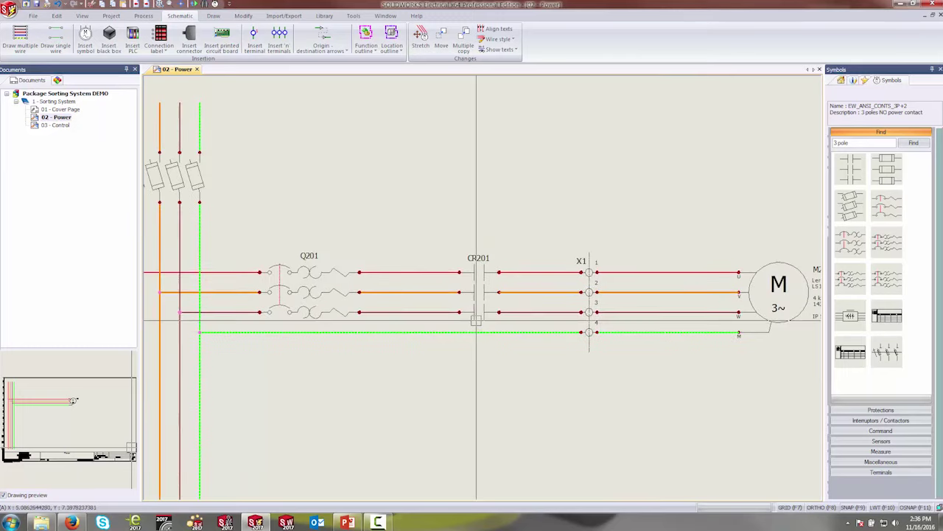
- Filter by manufacturer SWST and assign SWST-CB-3P-30A to breaker Q201
double_click(321, 292)
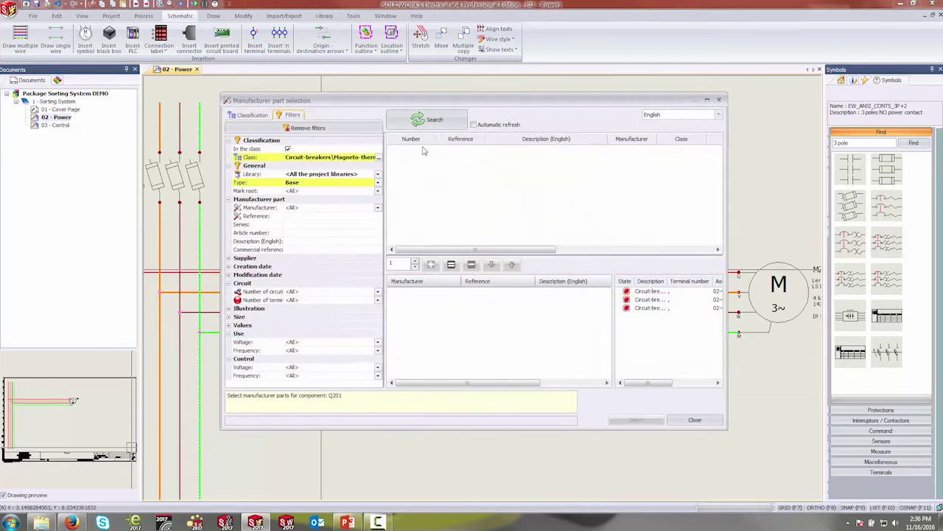
click(349, 211)
drag(378, 217, 378, 286)
click(324, 281)
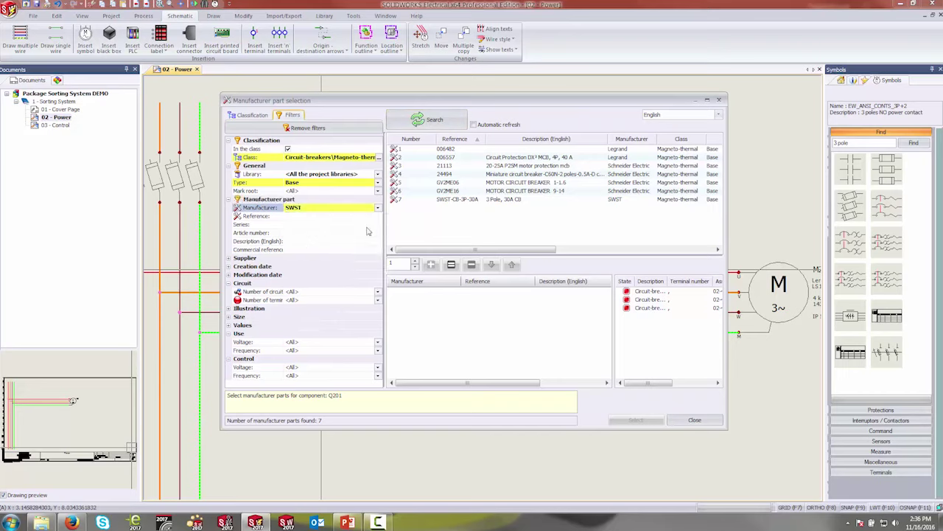
click(421, 121)
click(450, 149)
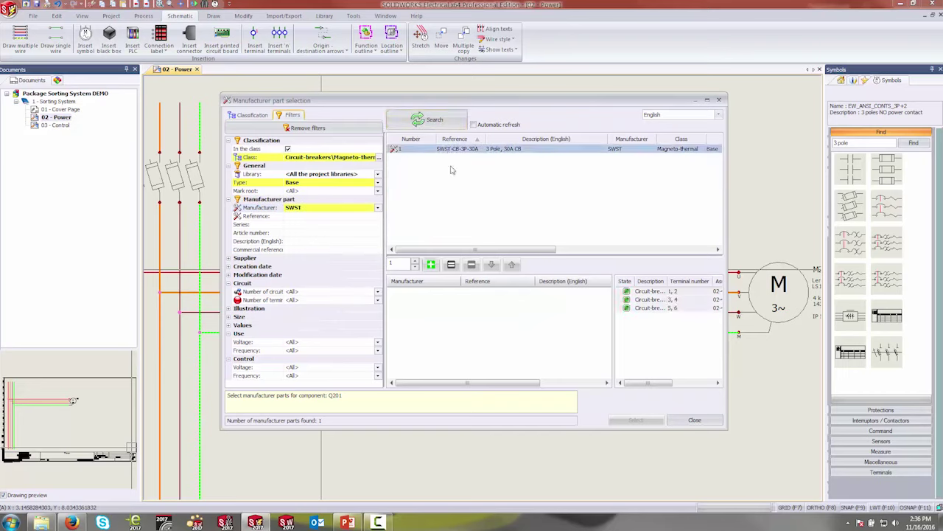
click(431, 265)
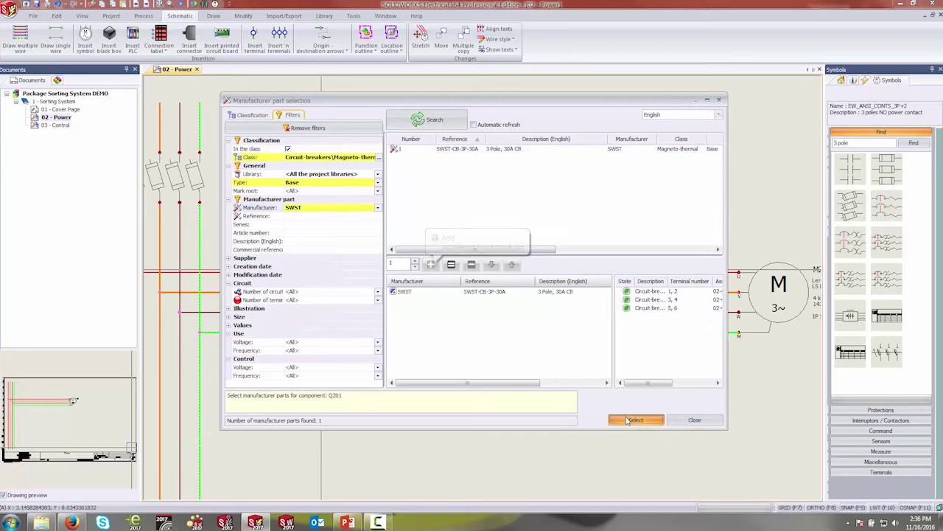
click(636, 420)
- Assign the SWST FD4-2352798 4-pole 60A fuse disconnector to F201
click(198, 153)
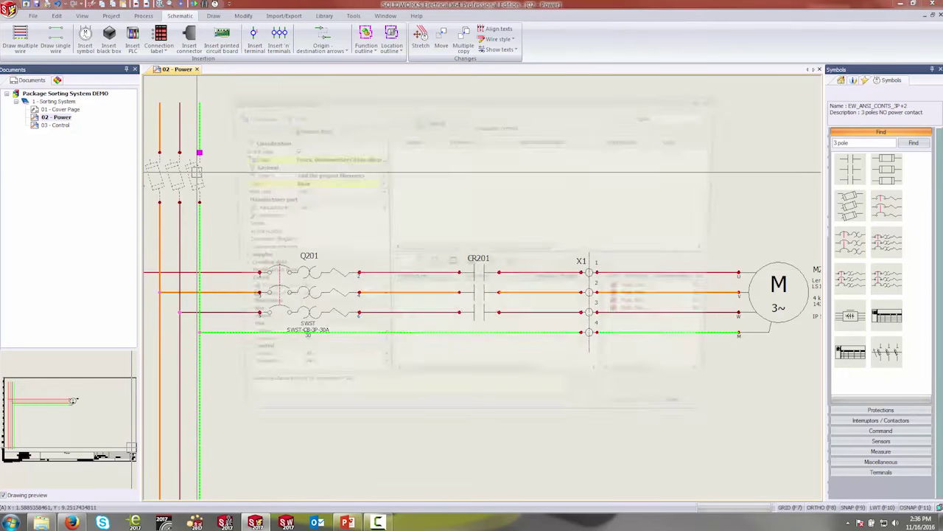
click(426, 120)
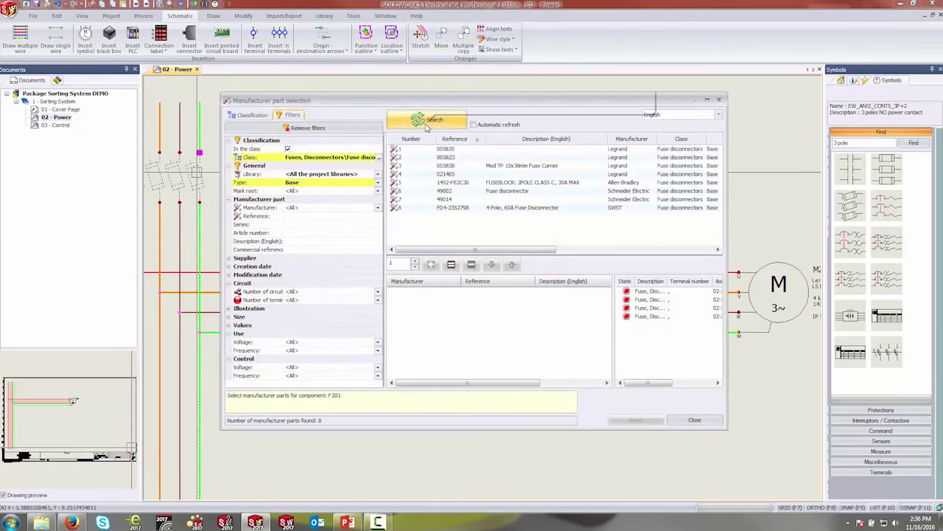
click(448, 208)
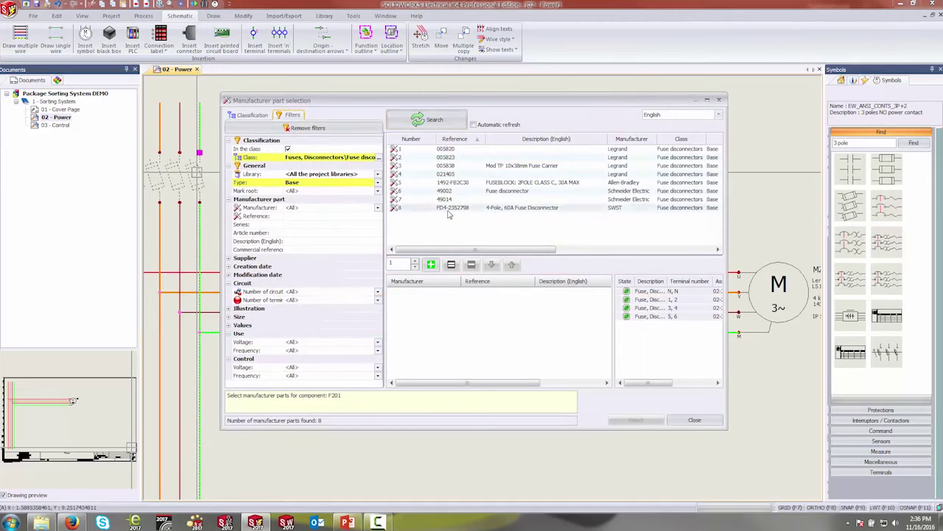
click(433, 268)
click(635, 420)
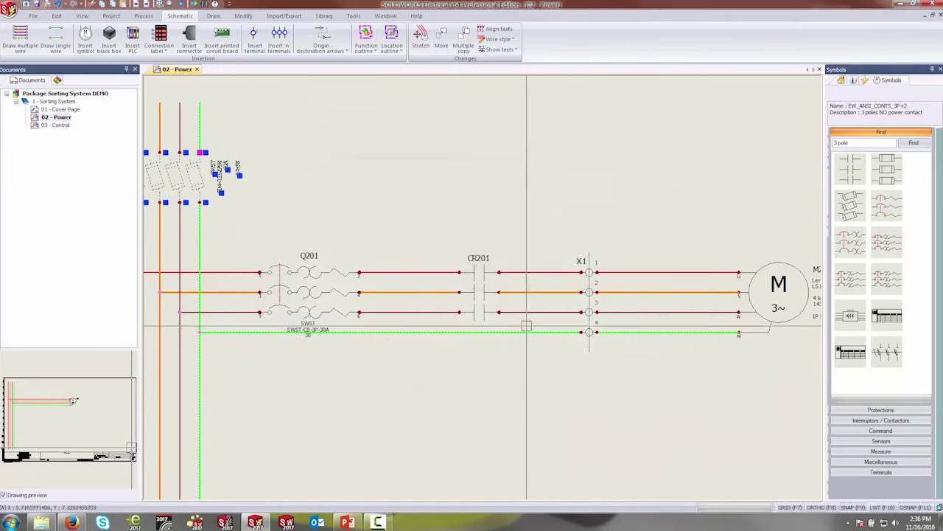
- Search all SWST parts and assign Contactor Relay 34241 to CR201
click(477, 271)
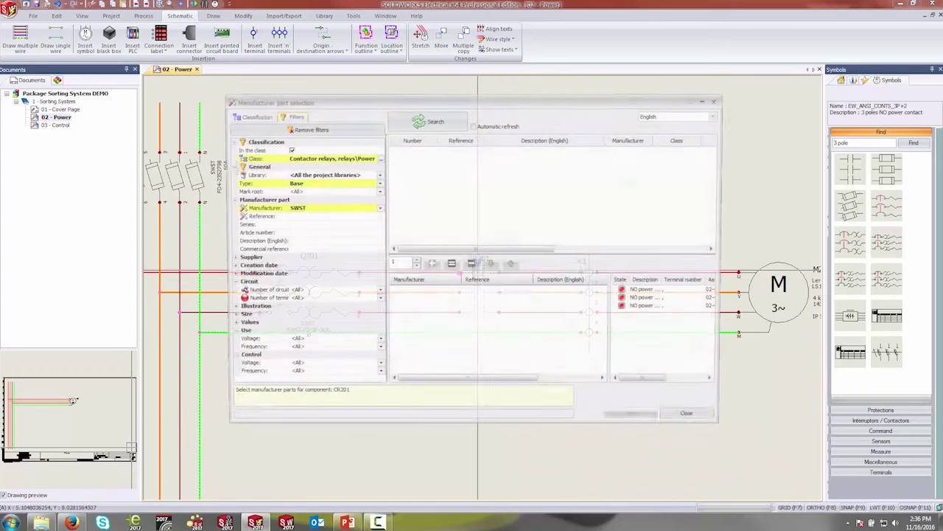
click(341, 212)
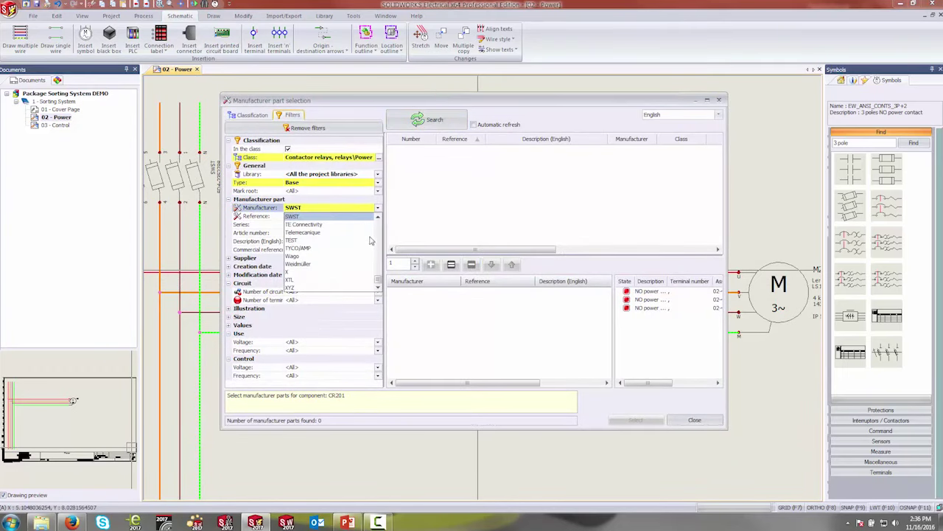
click(288, 149)
click(288, 149)
click(426, 119)
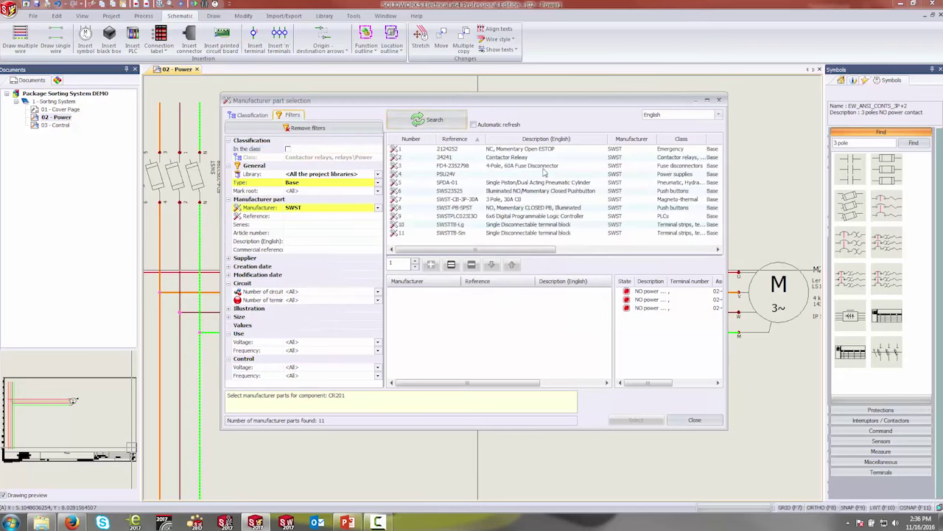
click(516, 157)
click(430, 265)
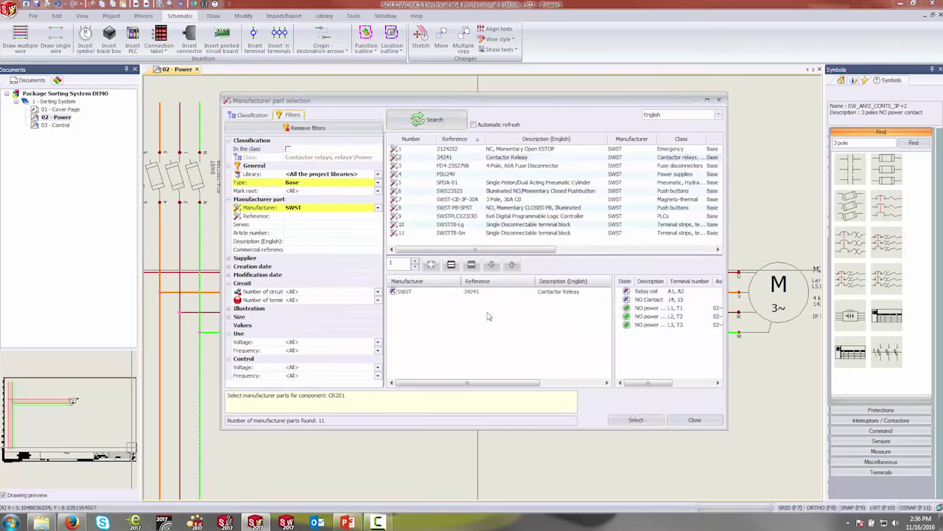
click(635, 419)
- Bring terminal strip X1 and motor M201 into view and select X1
click(614, 400)
middle_drag(615, 400, 526, 273)
scroll(548, 298, up, 3)
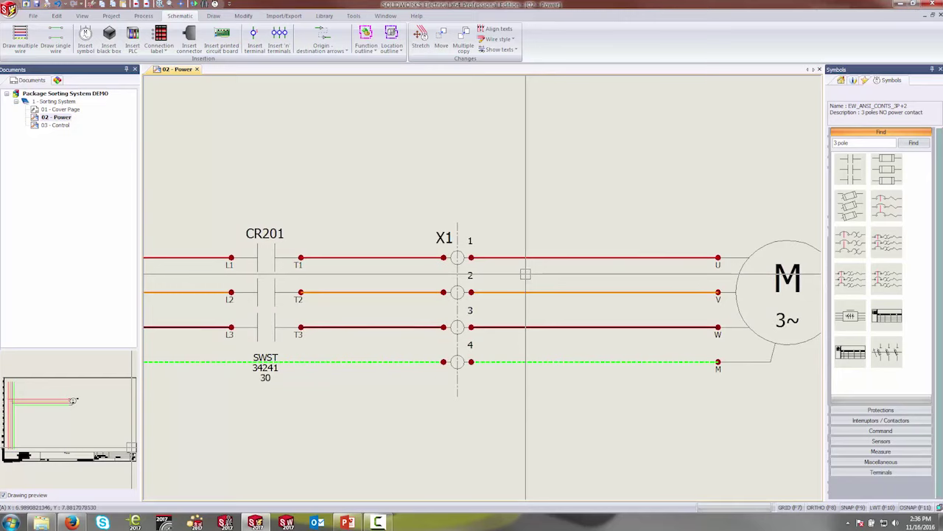
scroll(459, 258, up, 2)
click(459, 256)
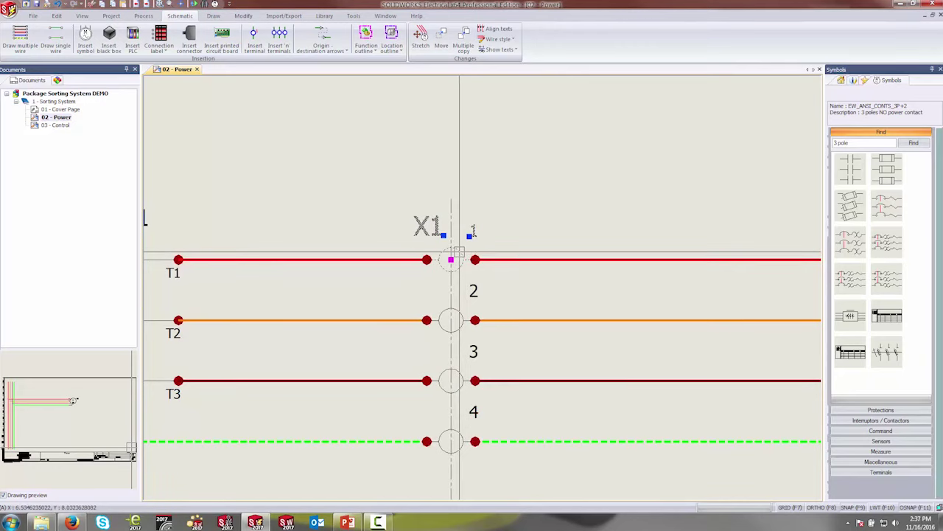
- Assign the SWSTTB-Lg terminal block part to all four X1 terminals in the strip editor
right_click(460, 255)
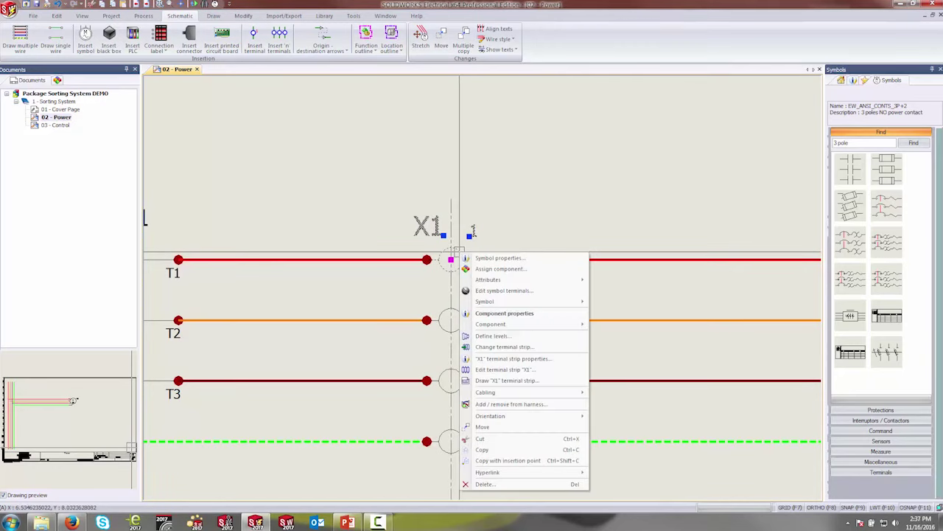
click(518, 370)
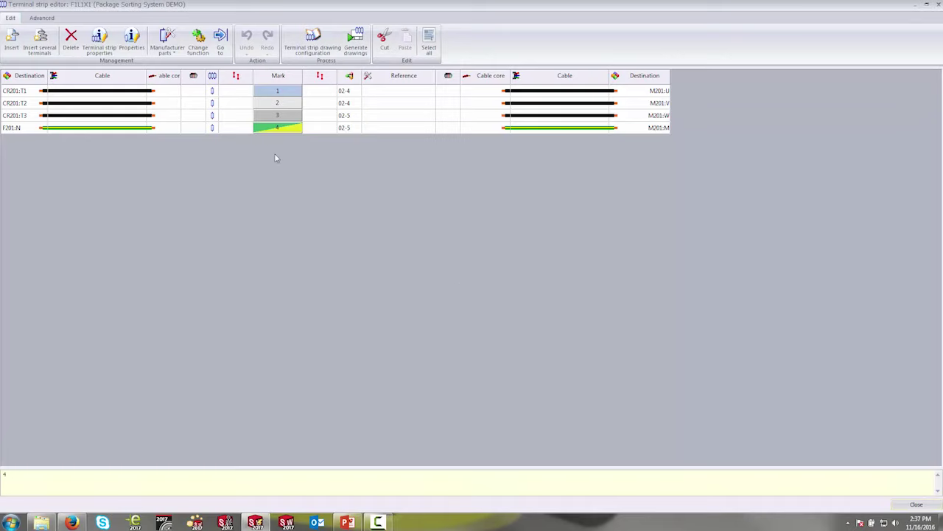
drag(407, 90, 401, 129)
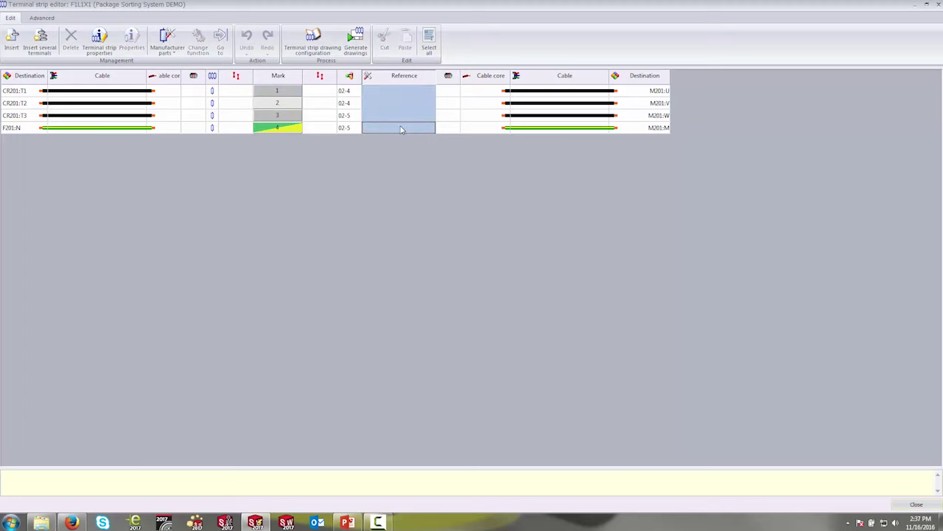
right_click(402, 129)
click(415, 133)
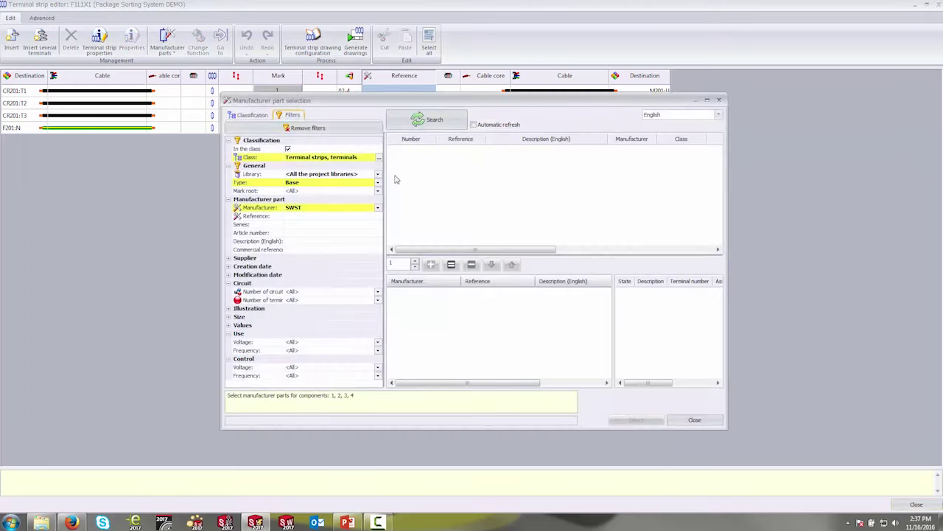
click(431, 120)
click(453, 151)
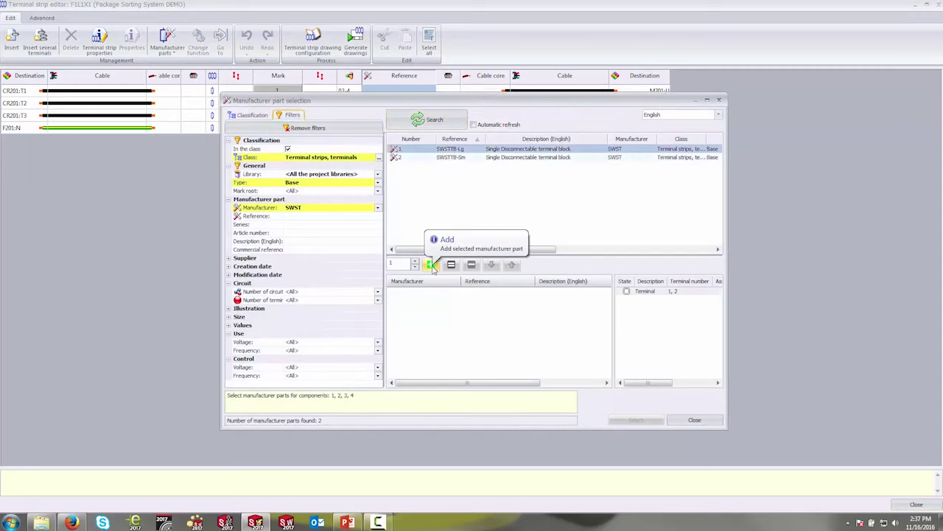
click(431, 266)
click(631, 423)
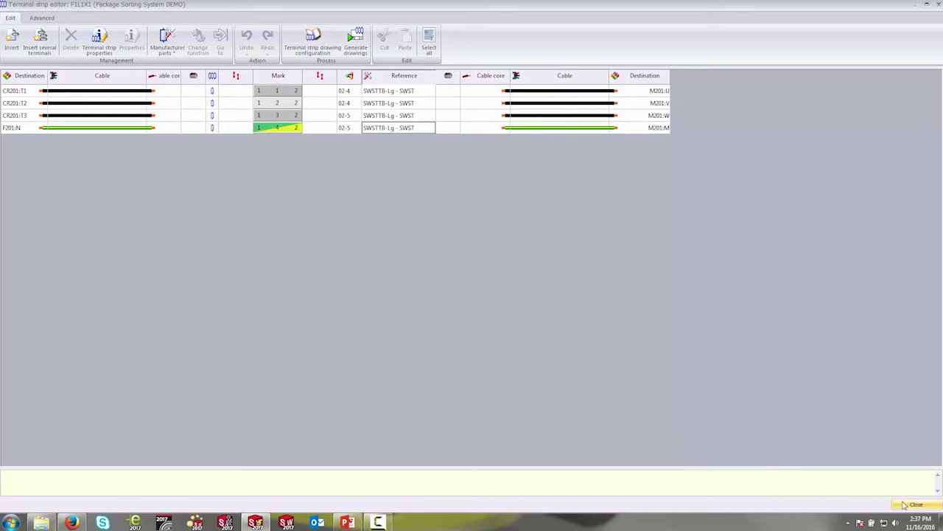
- Generate the 04 - X1 terminal strip drawing in the Sorting System book and close the editor
click(355, 49)
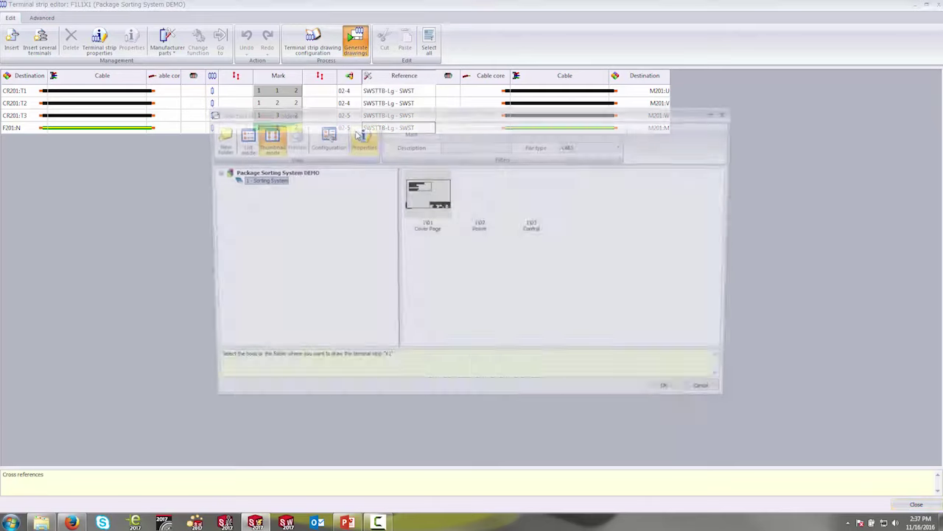
click(676, 395)
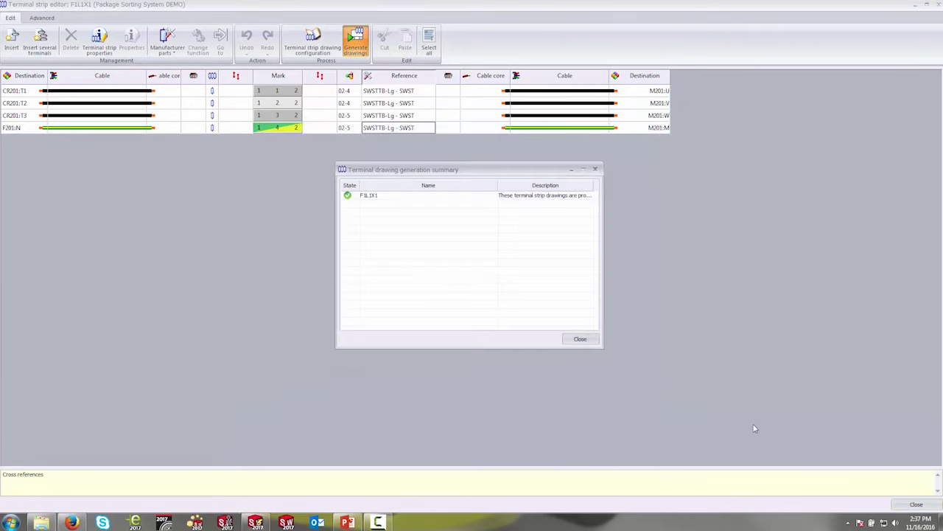
click(572, 340)
click(915, 505)
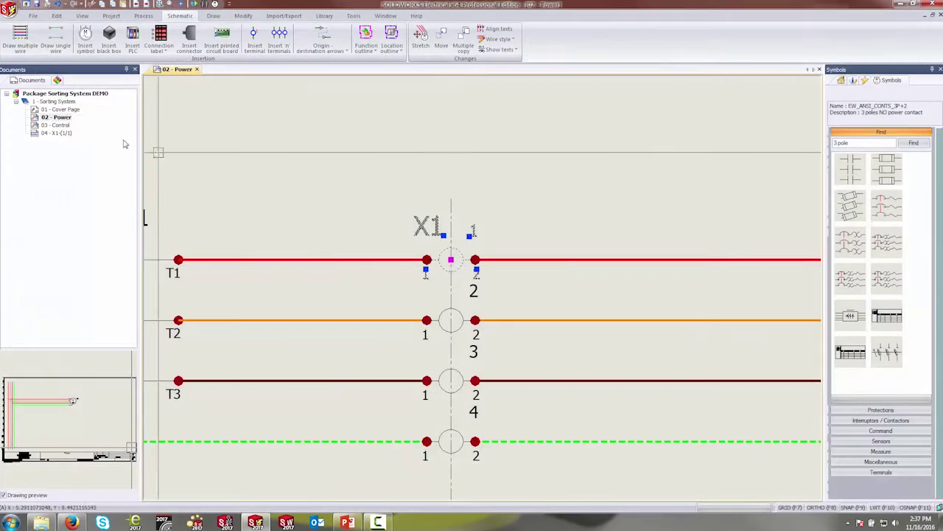
double_click(52, 133)
scroll(445, 320, up, 5)
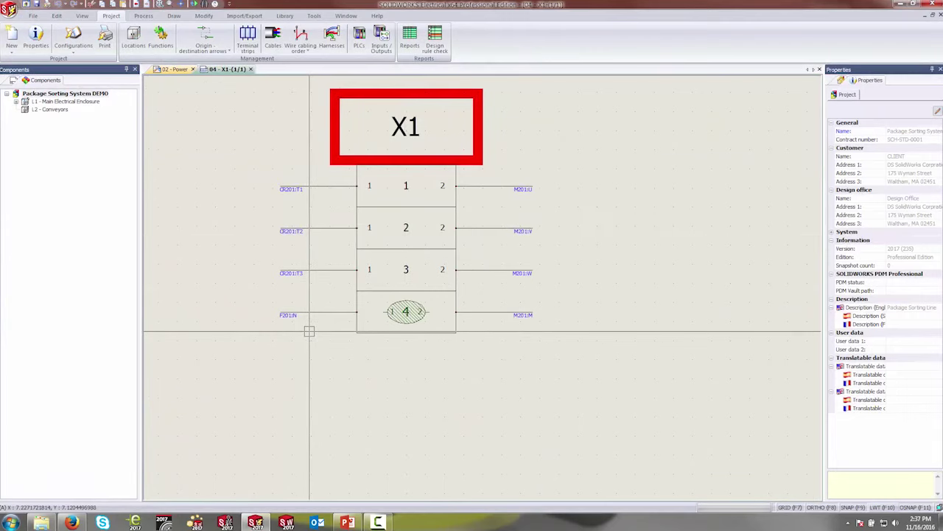
middle_drag(655, 297, 548, 308)
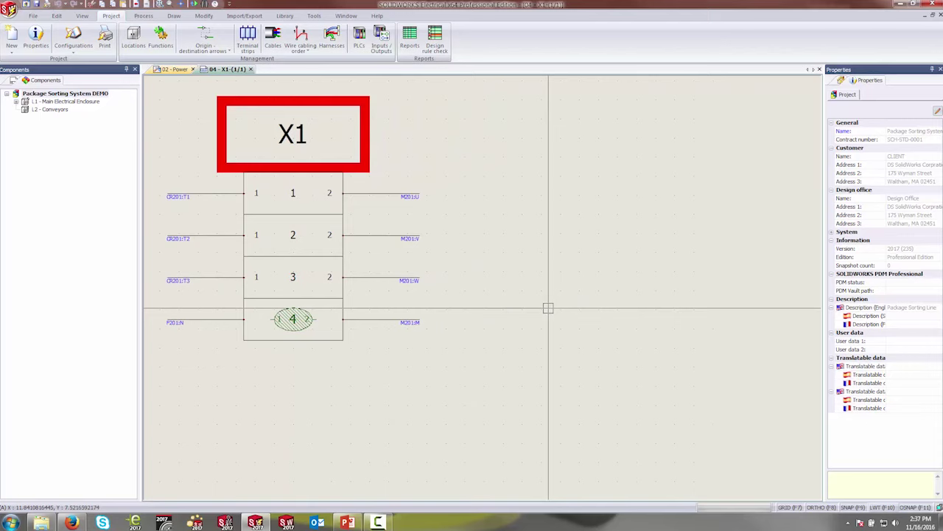
drag(525, 378, 420, 194)
key(Escape)
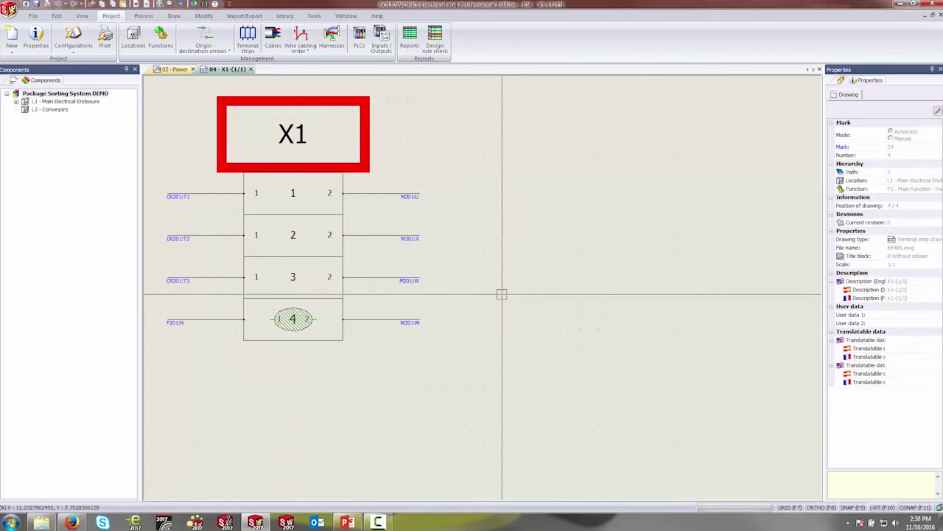
middle_drag(541, 280, 539, 286)
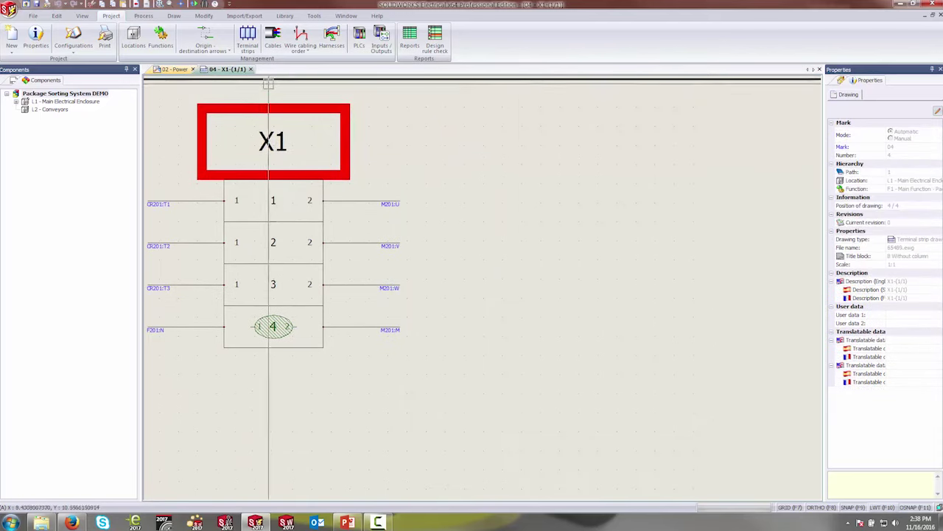
click(252, 69)
scroll(596, 243, down, 3)
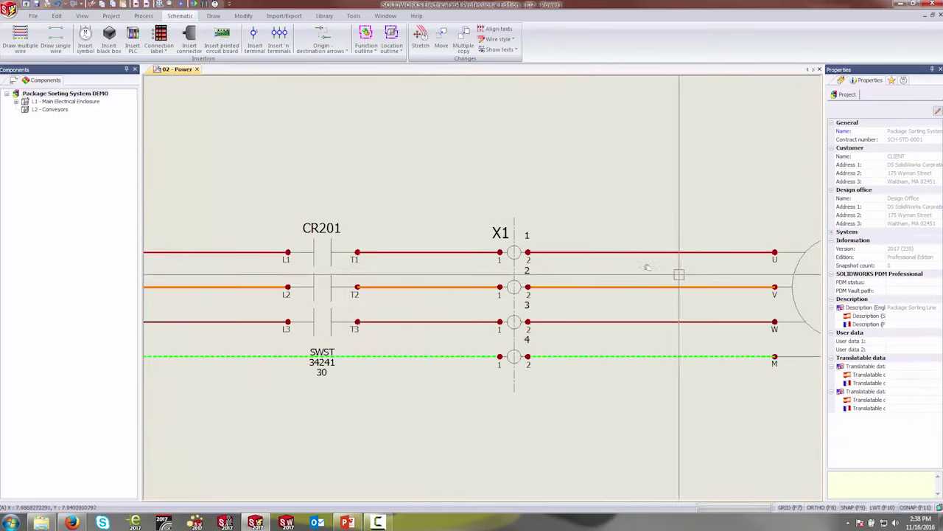
middle_drag(678, 274, 482, 228)
click(515, 157)
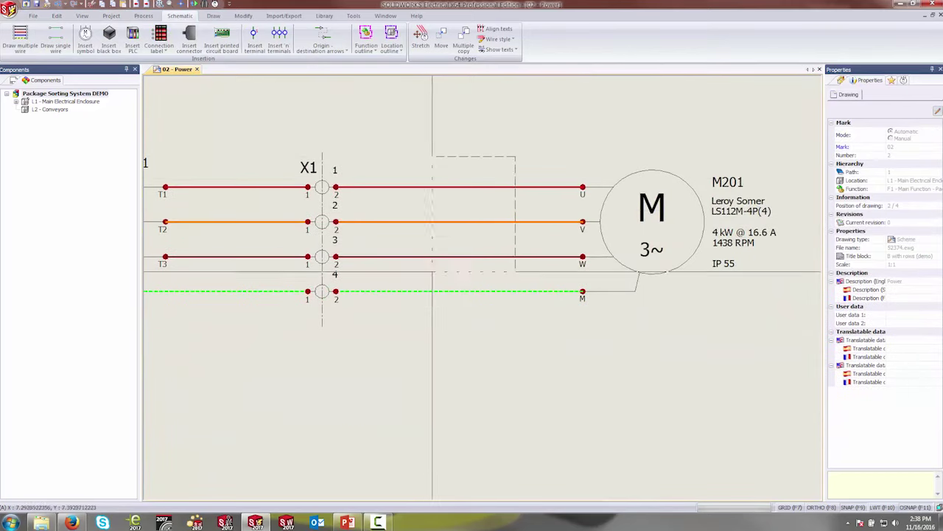
click(426, 321)
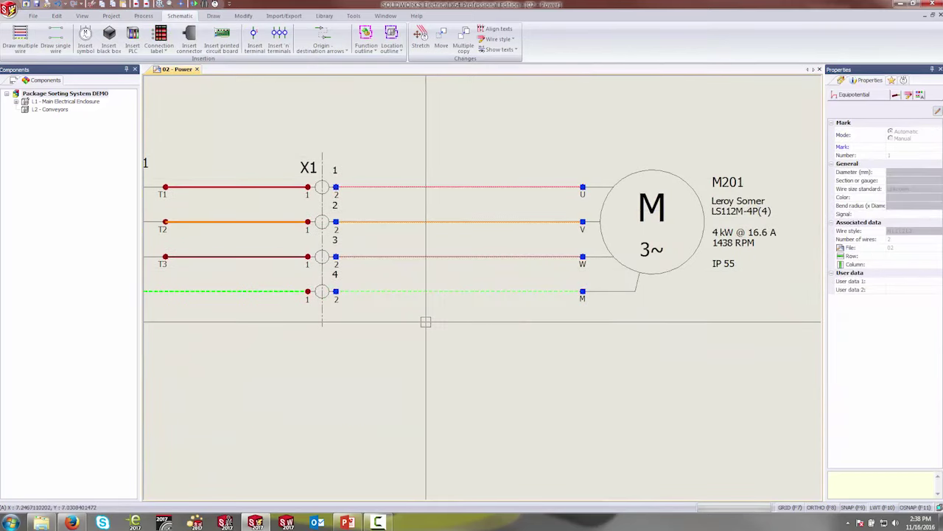
right_click(498, 188)
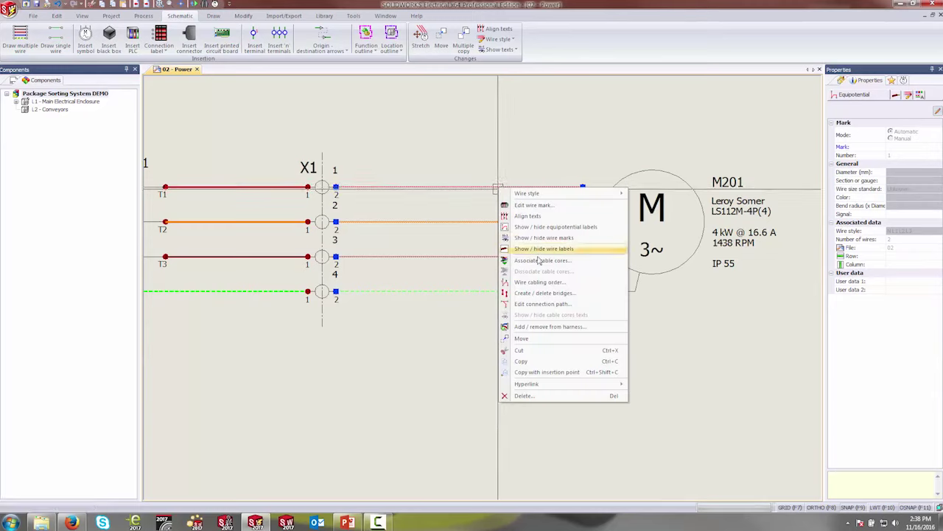
click(542, 261)
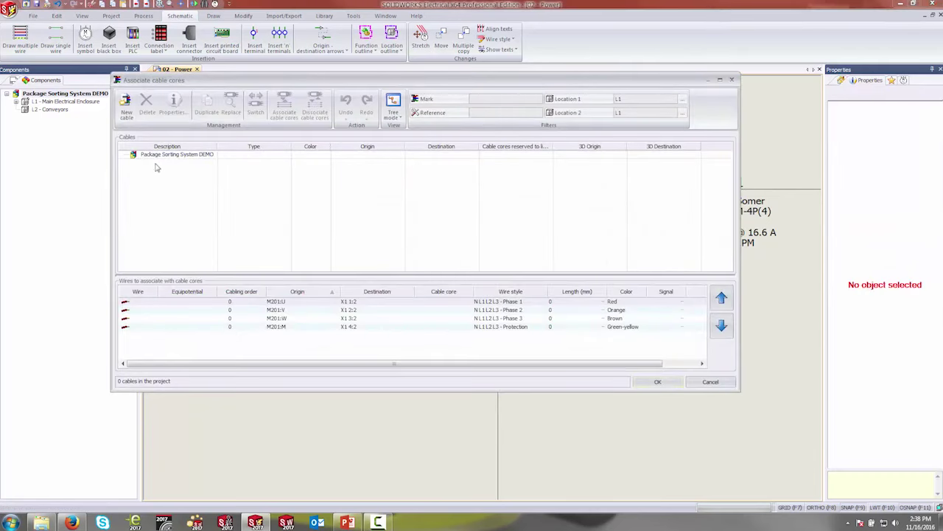
click(126, 107)
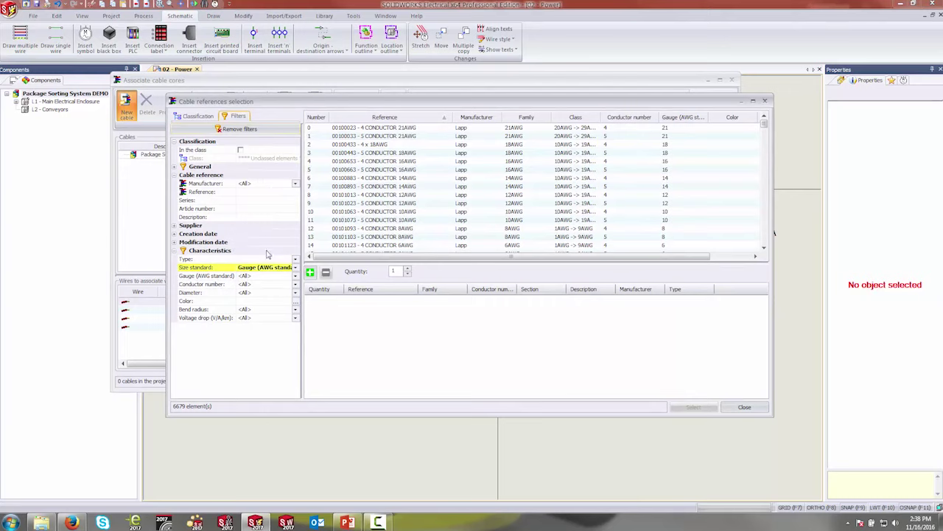
click(250, 287)
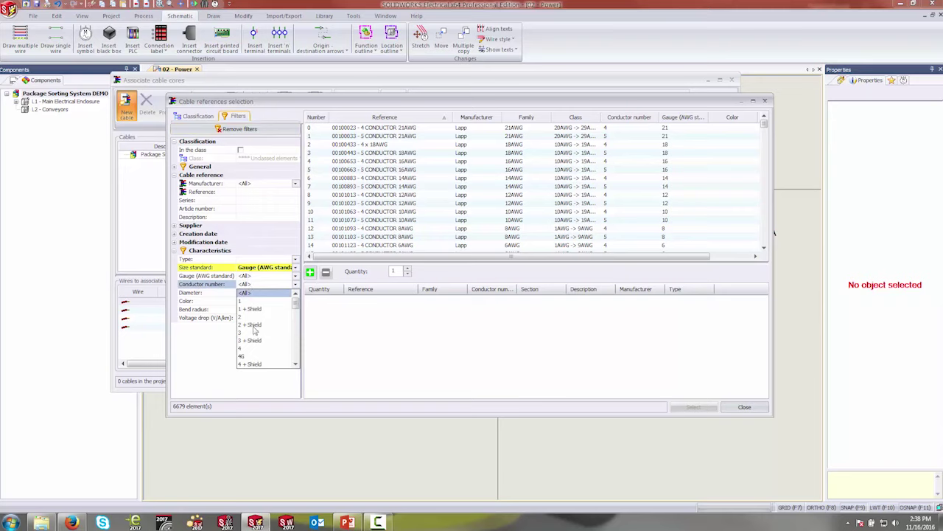
click(249, 350)
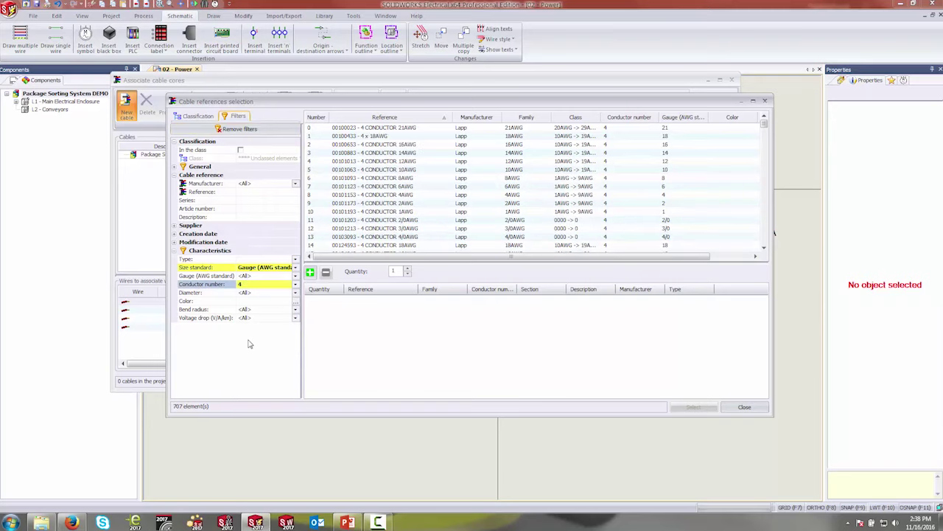
click(249, 285)
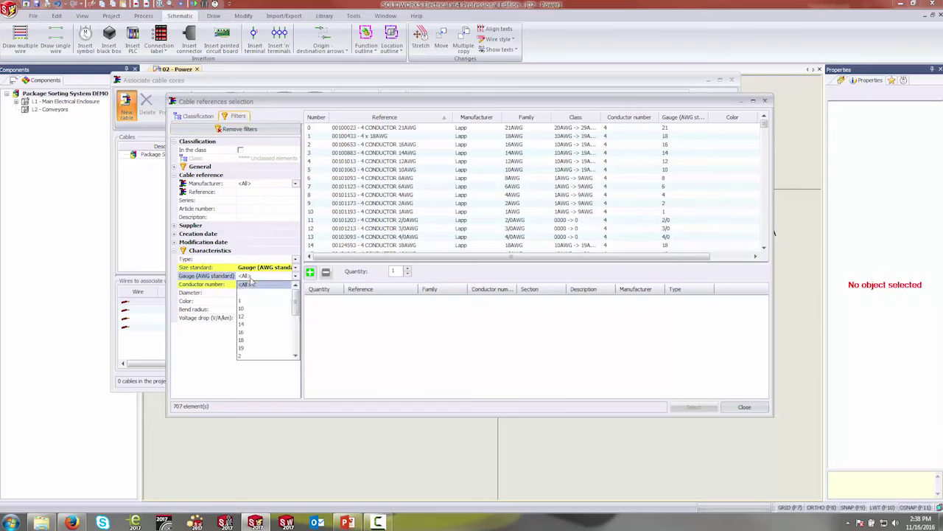
click(251, 325)
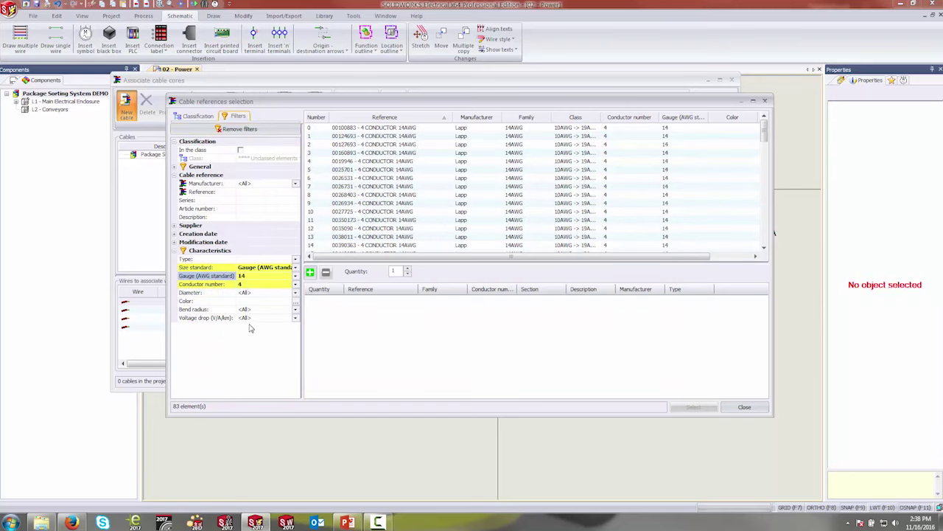
click(254, 259)
click(250, 283)
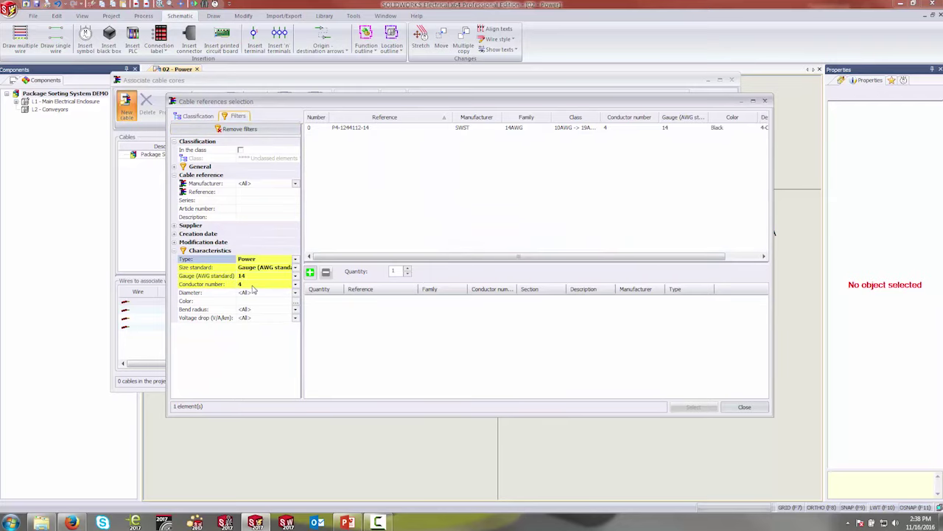
click(368, 129)
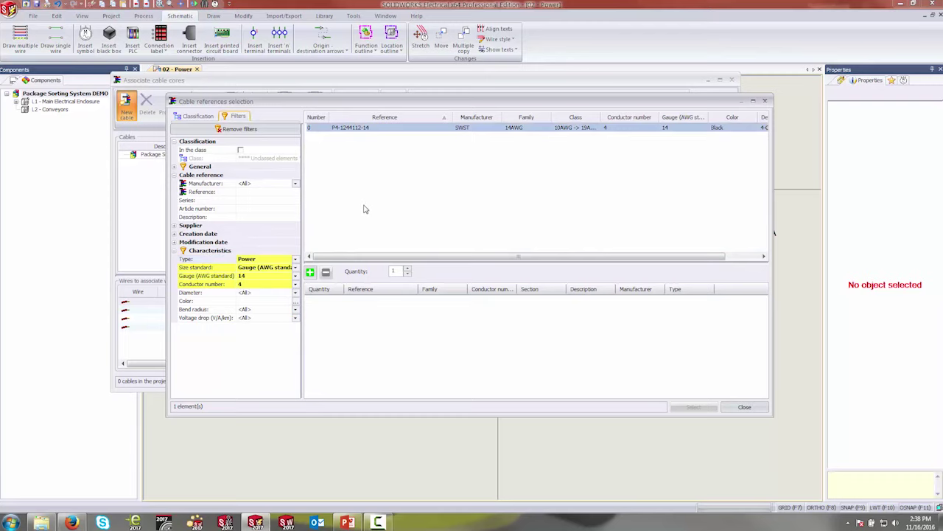
click(310, 272)
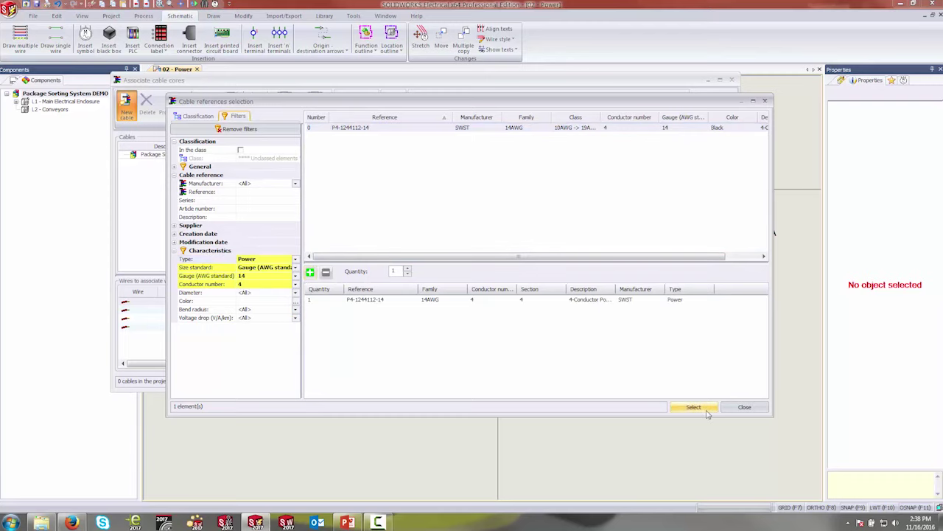
click(707, 413)
- Associate W1's BK, BN, GY and DG-YL cores with the four M201 motor wires
click(143, 170)
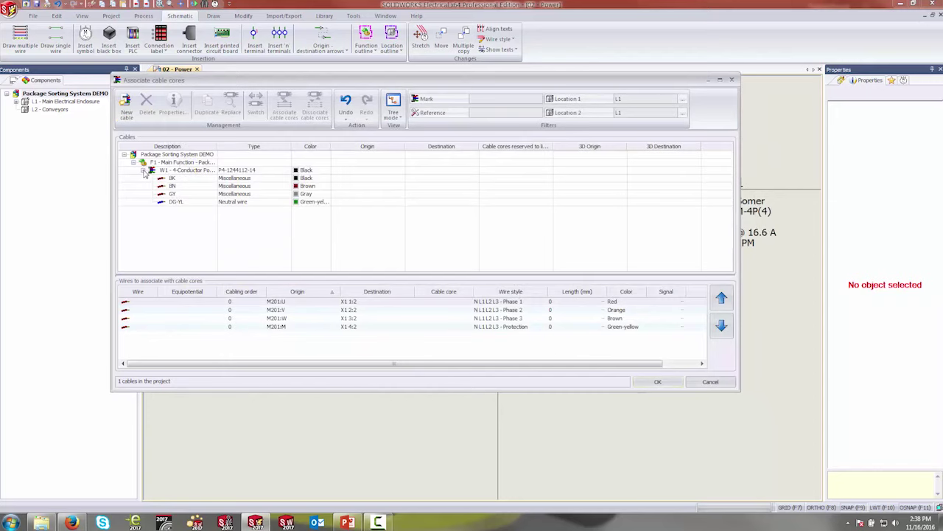
drag(297, 239, 259, 180)
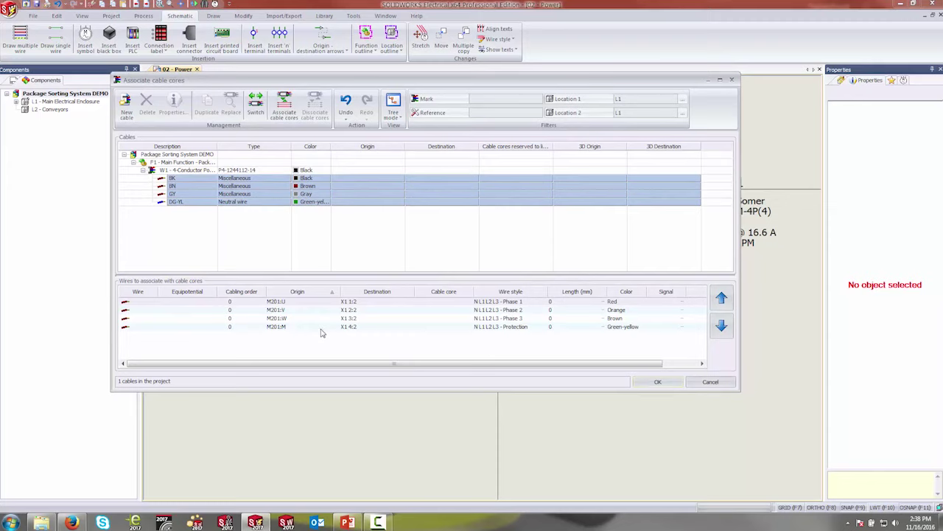
drag(374, 354, 336, 313)
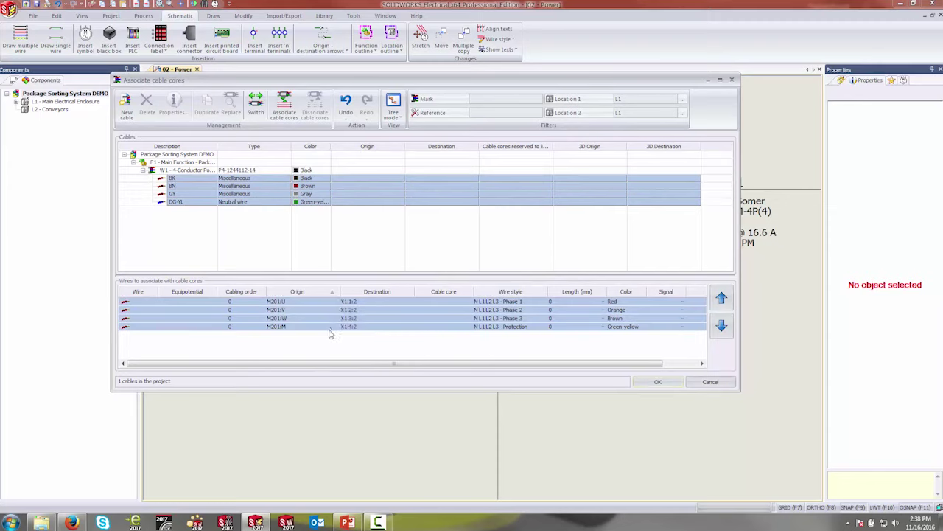
click(284, 105)
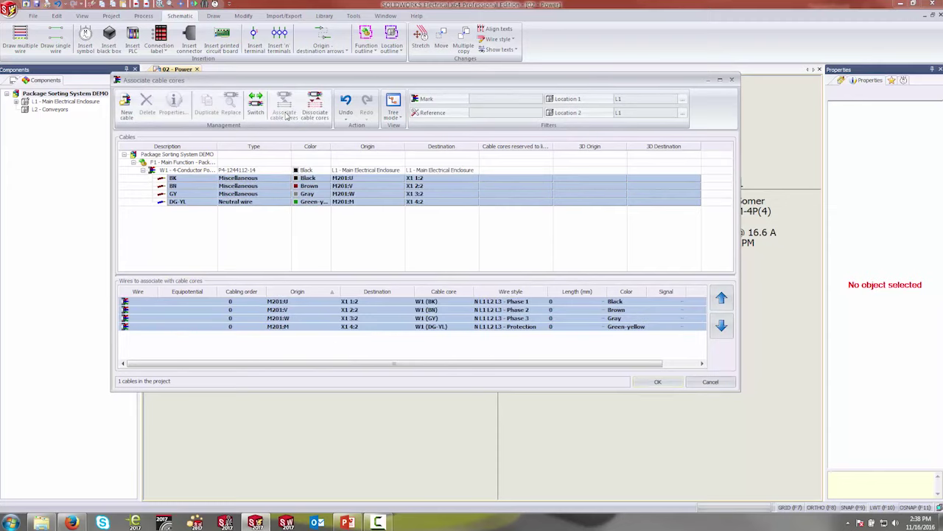
click(673, 384)
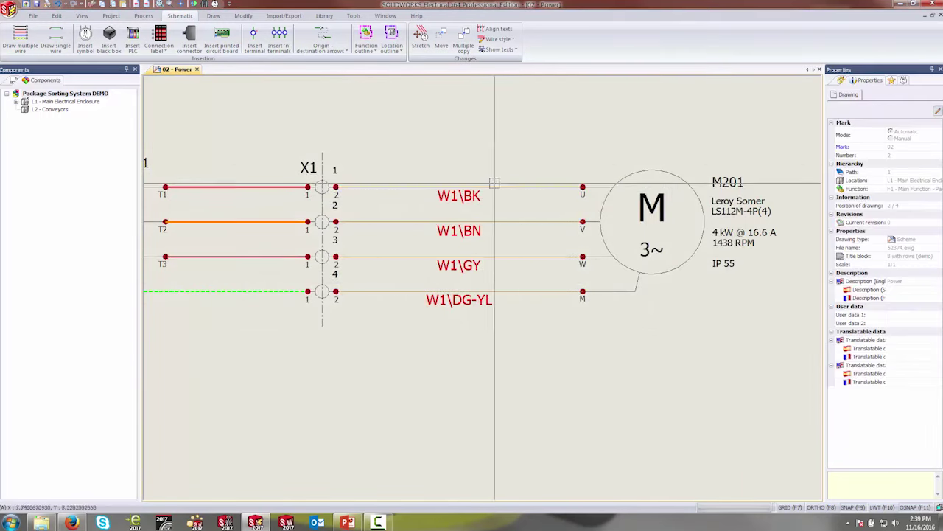
middle_drag(695, 375, 649, 365)
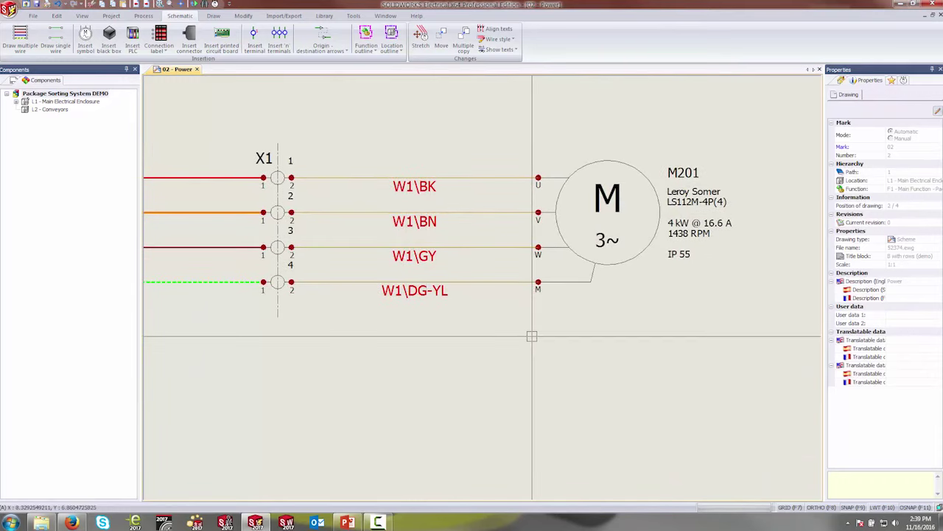
scroll(550, 343, down, 3)
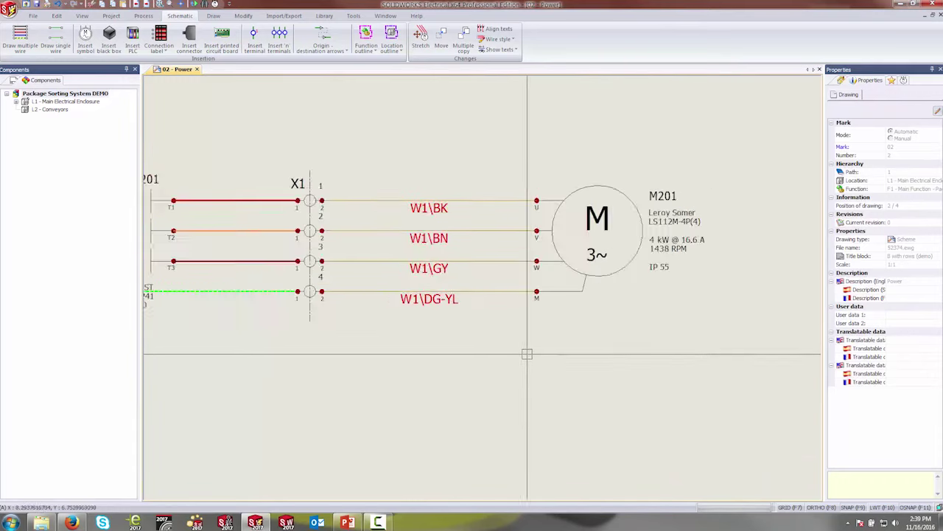
scroll(429, 362, down, 3)
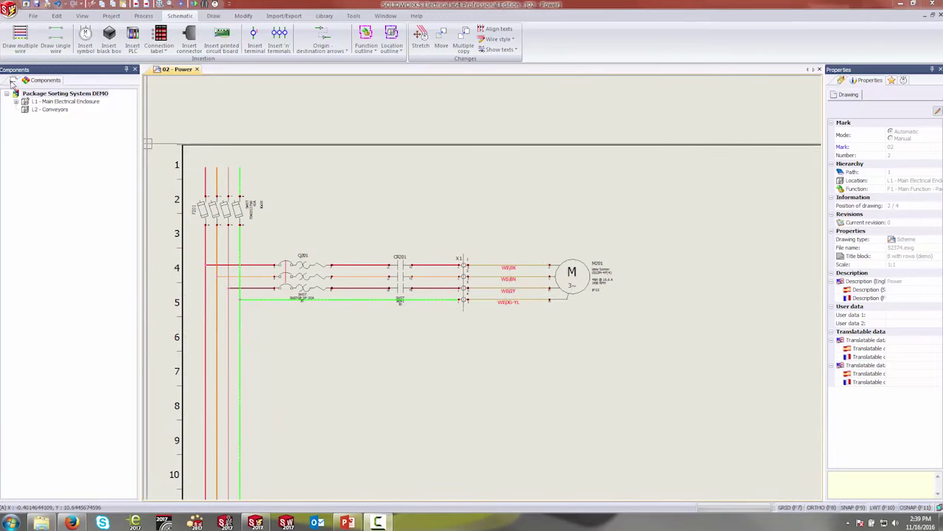
click(56, 132)
- Update the 04 - X1 terminal strip drawing and dismiss the generation summary
right_click(59, 137)
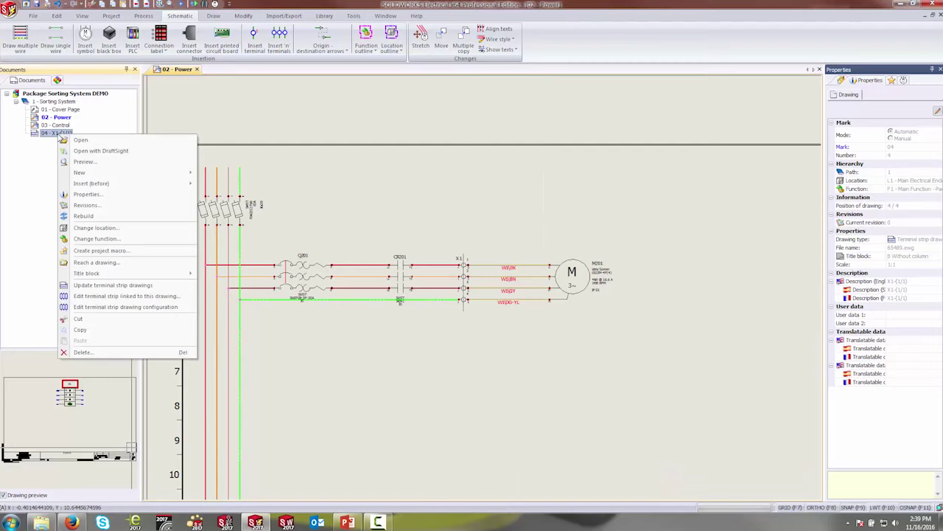
click(87, 286)
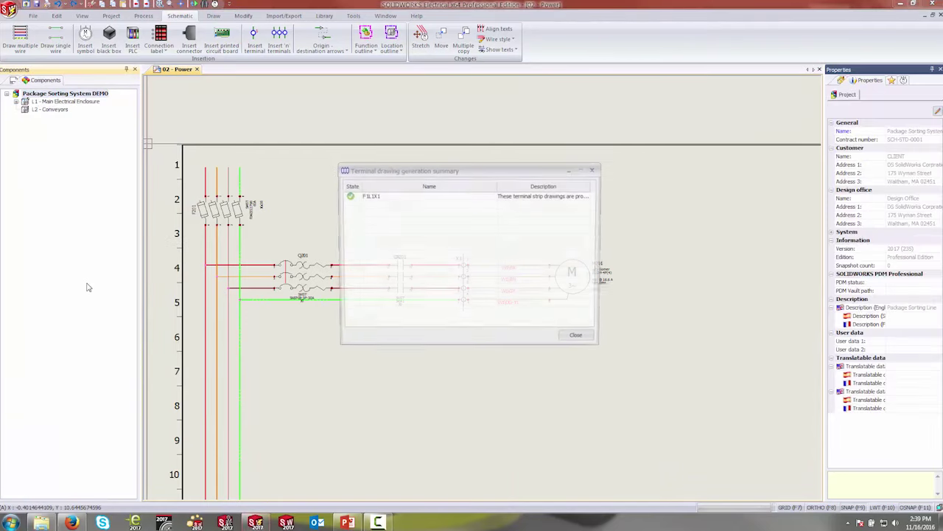
click(580, 339)
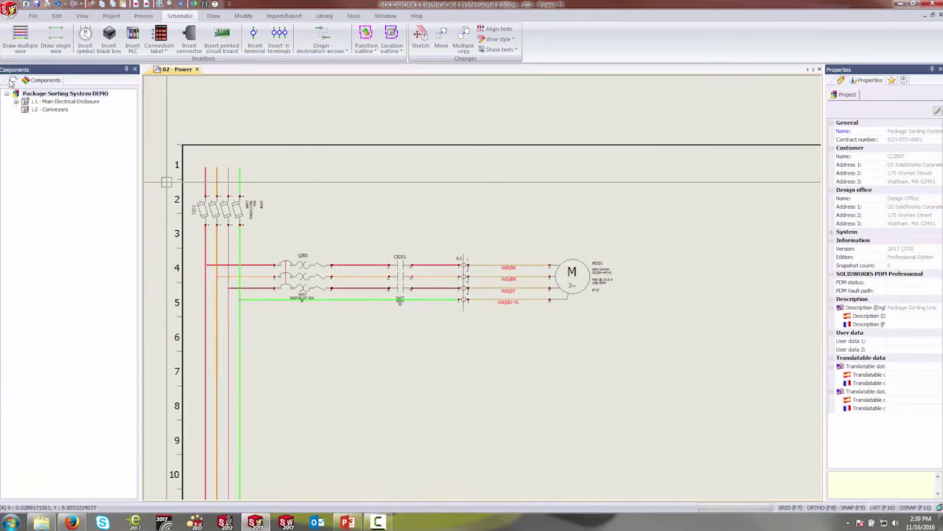
- Review the updated 04 - X1 drawing, then close it and return to the Power sheet
double_click(59, 137)
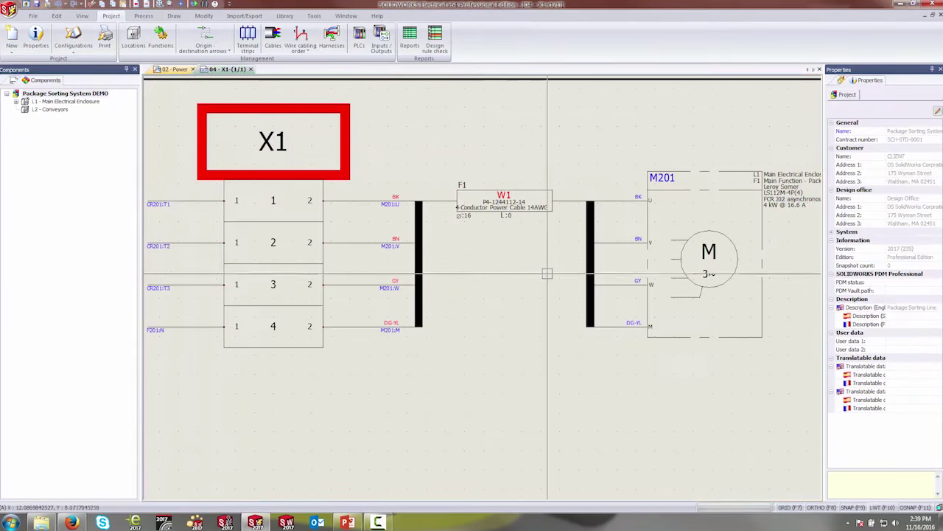
scroll(547, 273, down, 3)
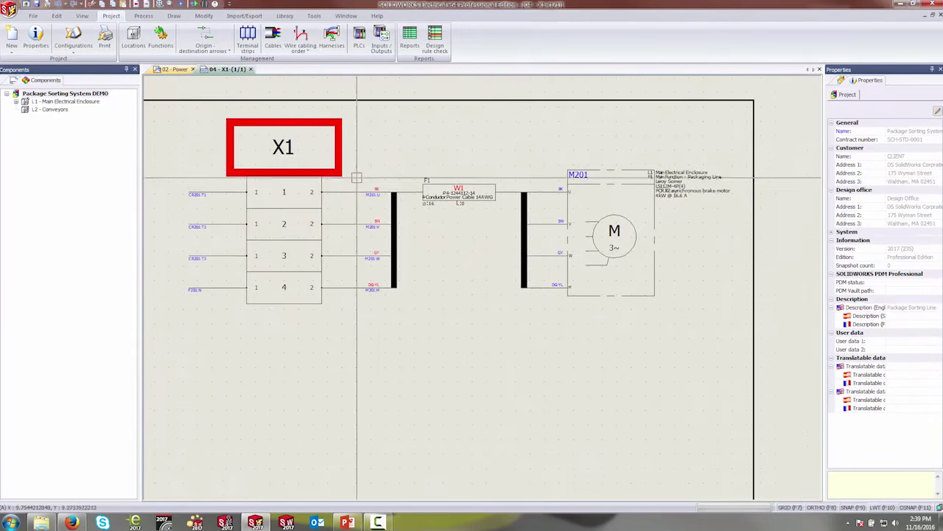
click(358, 316)
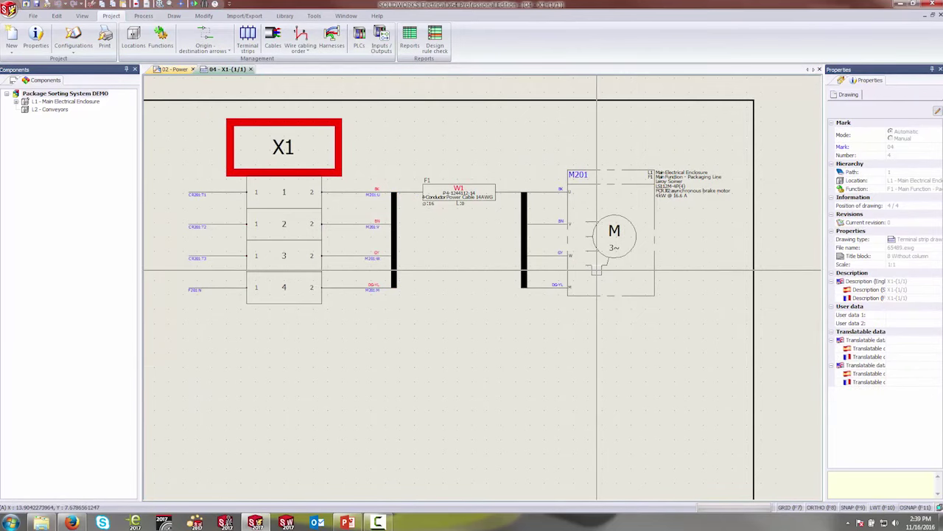
middle_drag(500, 275, 534, 286)
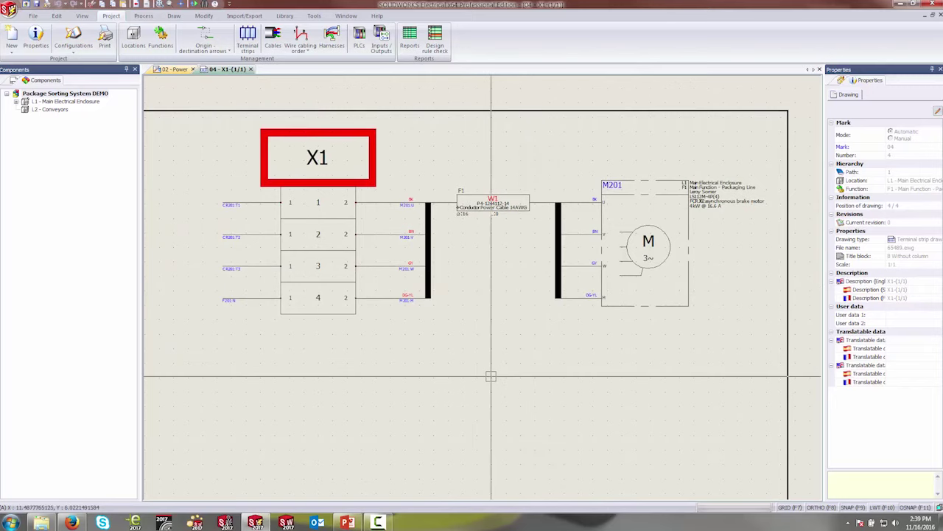
click(250, 69)
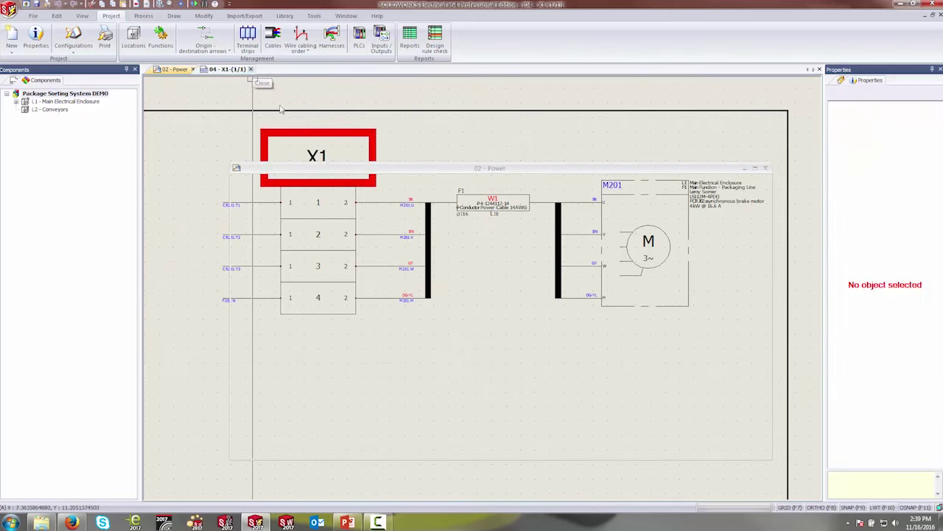
middle_drag(428, 384, 432, 295)
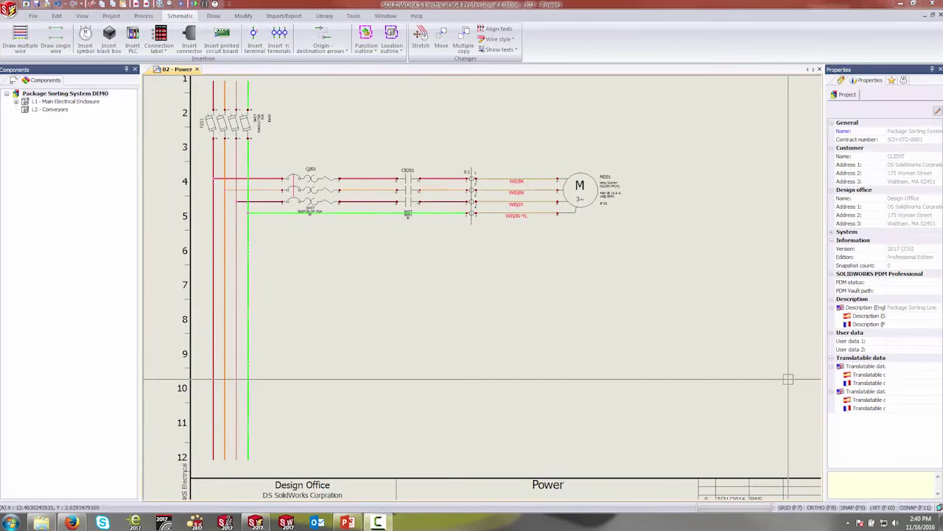
- Open the 03 - Control drawing
click(14, 79)
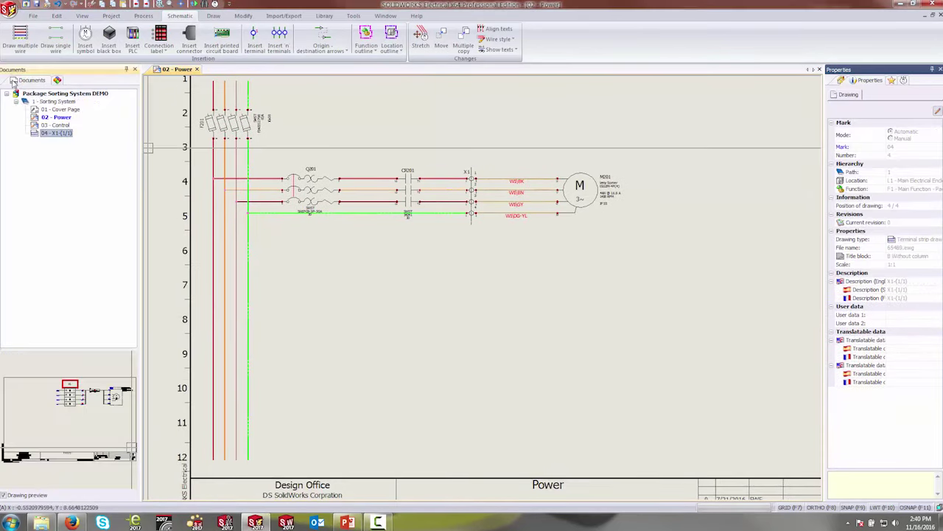
double_click(55, 125)
scroll(370, 252, up, 3)
scroll(374, 216, down, 2)
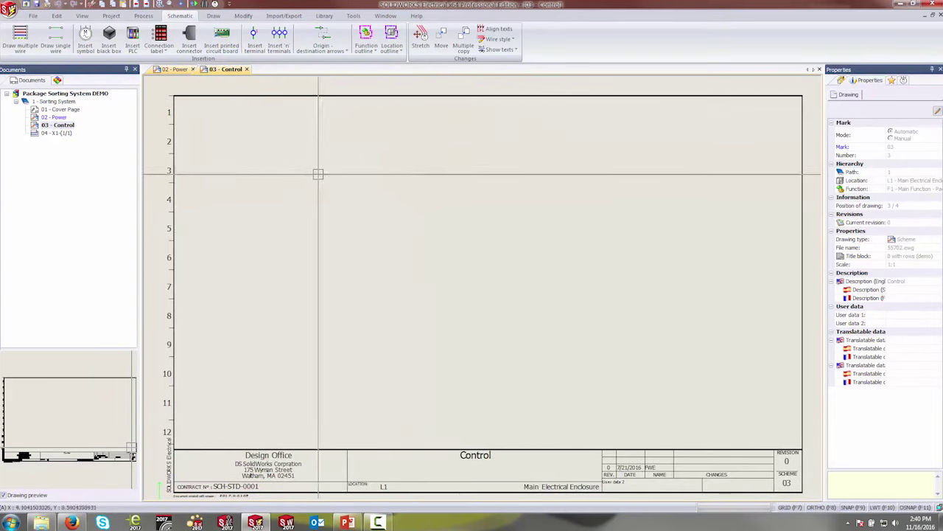
- Draw a rectangular wire loop using the 24V 18AWG - 24V DC wire style
click(57, 39)
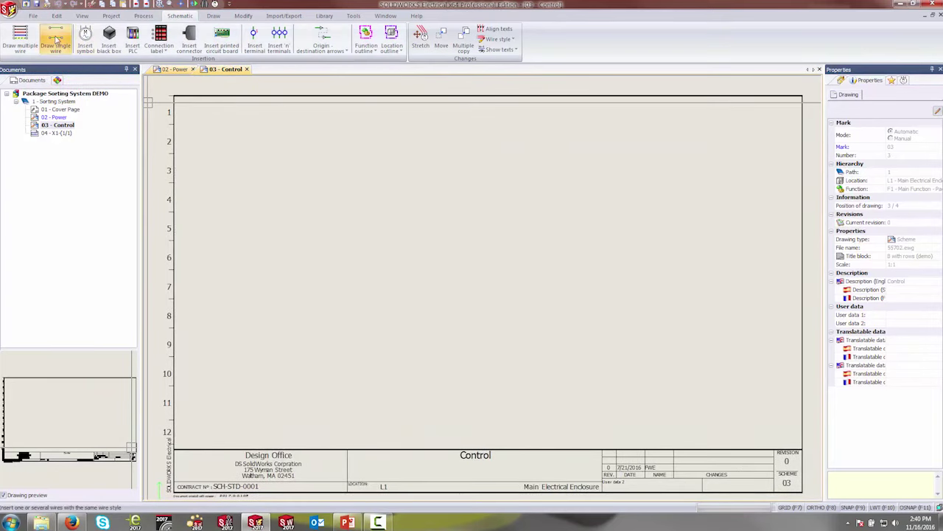
click(122, 187)
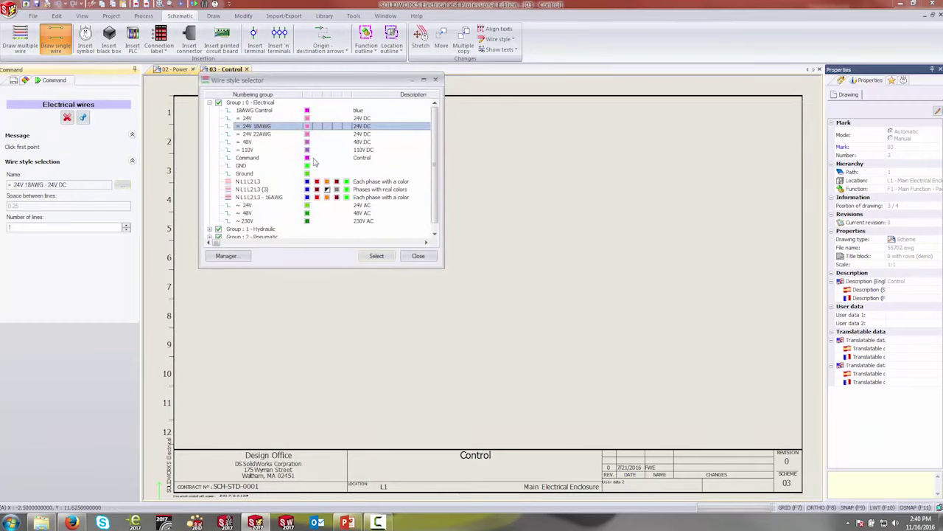
click(377, 257)
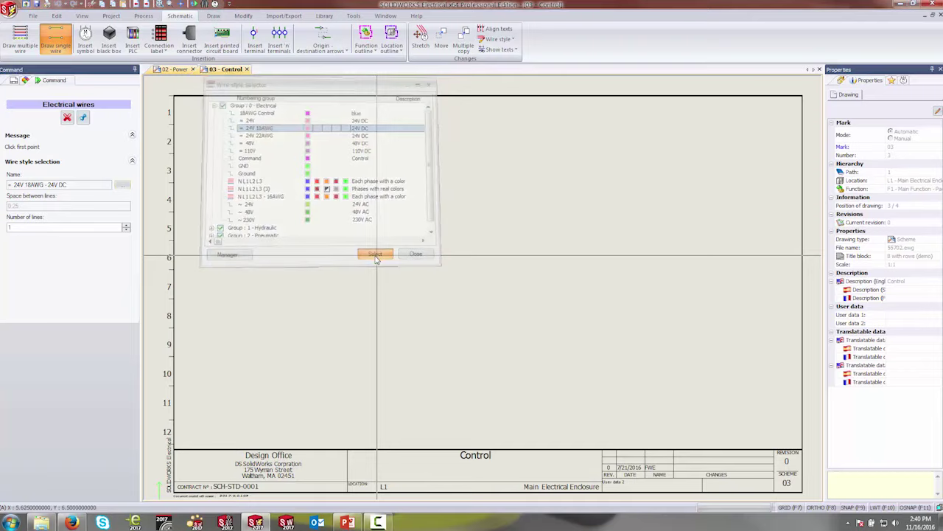
click(228, 115)
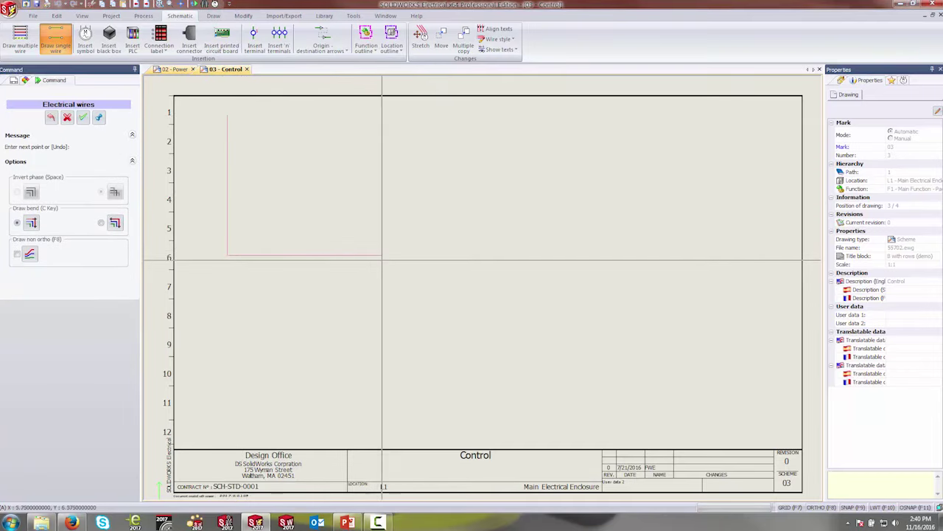
click(425, 255)
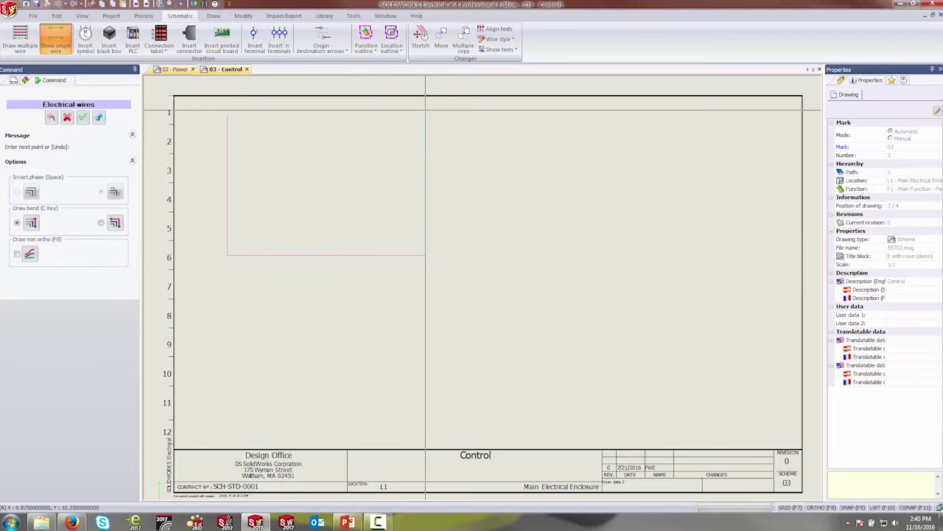
click(224, 115)
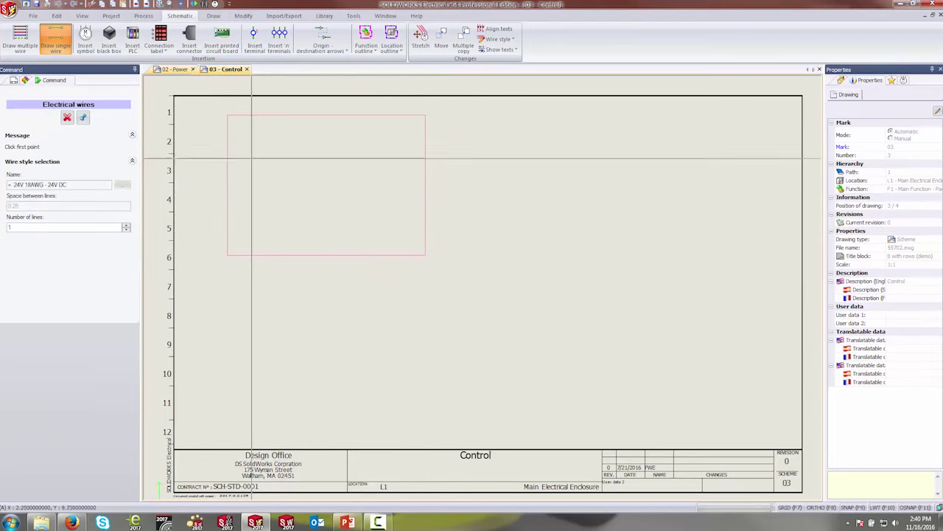
scroll(248, 185, up, 3)
scroll(291, 226, down, 1)
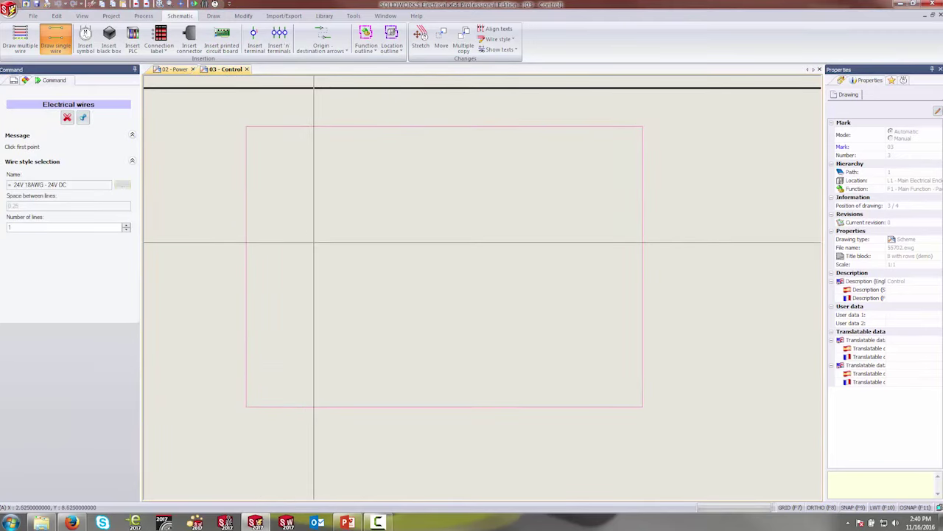
key(Escape)
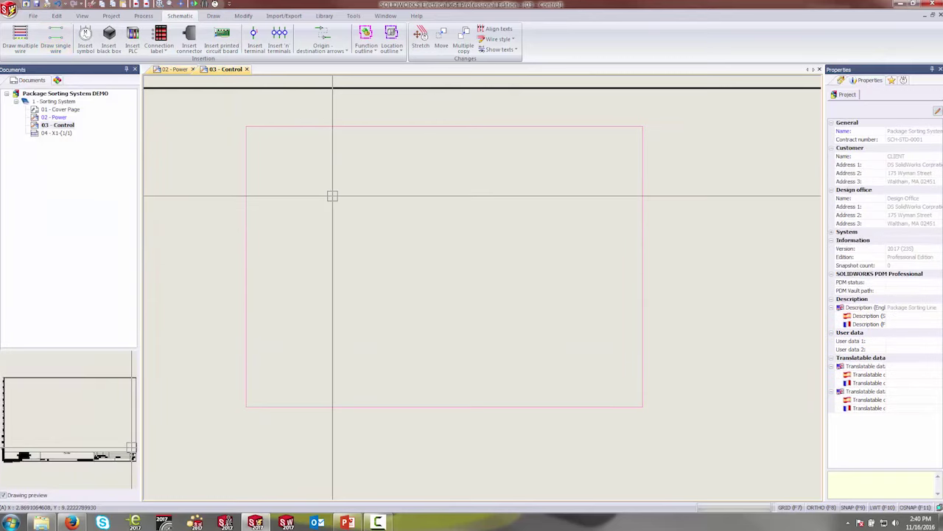
- Delete the top wire of the rectangular loop
click(347, 126)
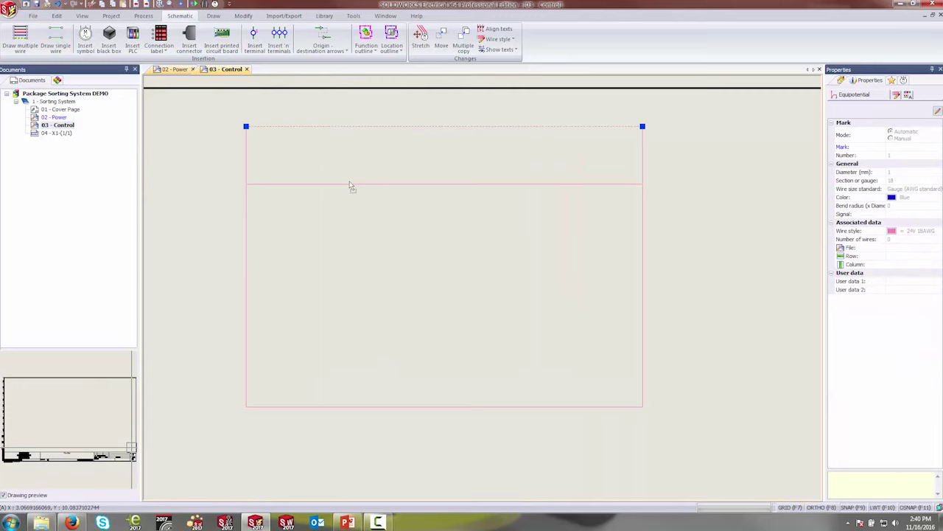
key(Delete)
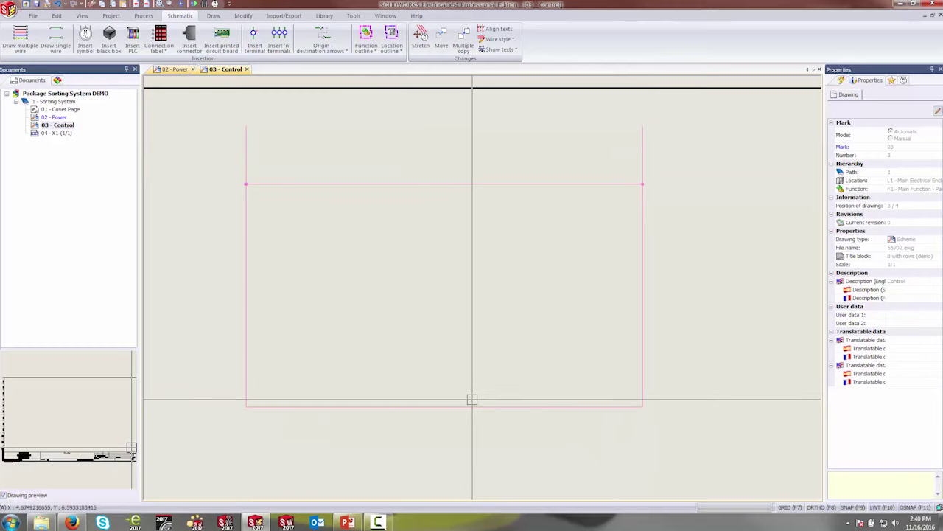
click(905, 80)
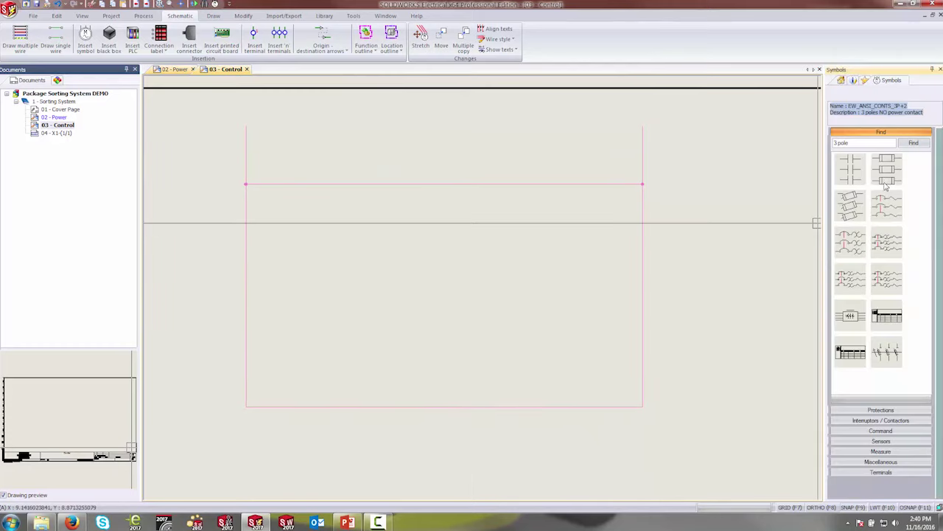
- Place normally open push button PB301 on the top rung and emergency push button PB302 left of it
click(884, 462)
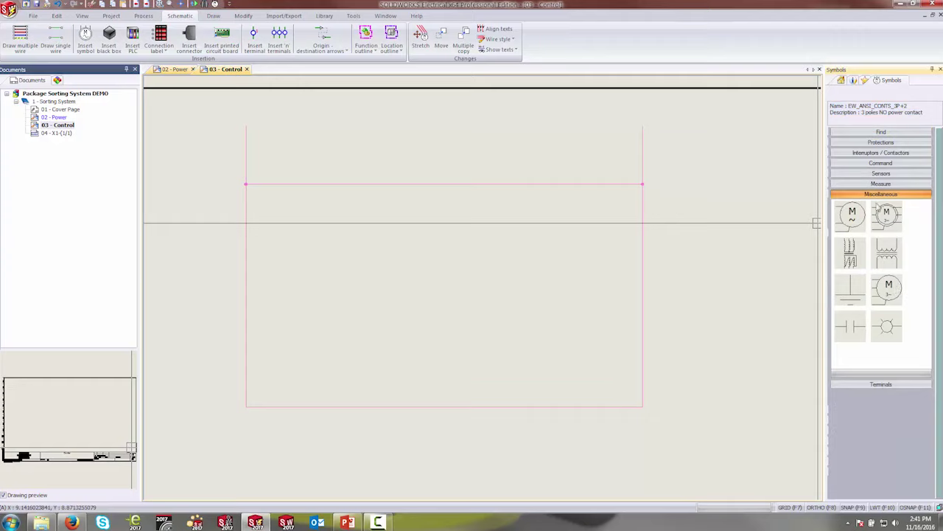
click(881, 163)
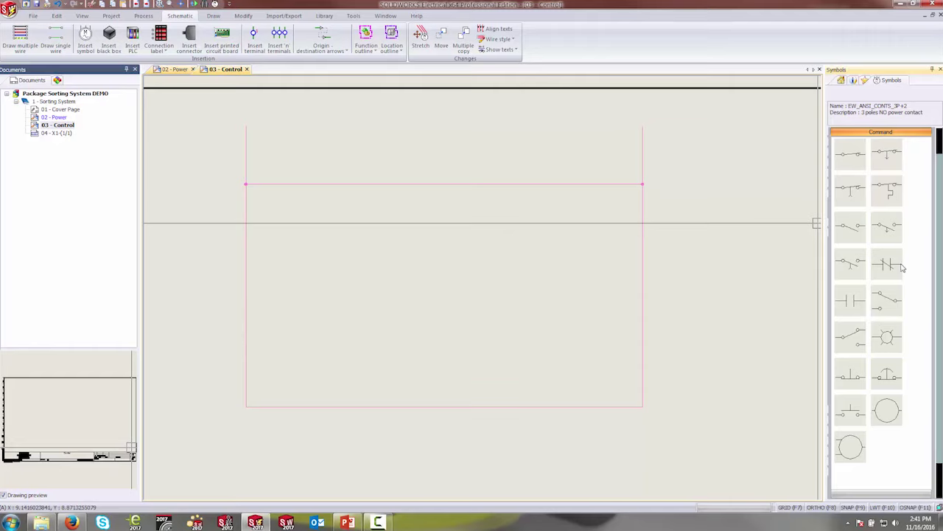
click(853, 411)
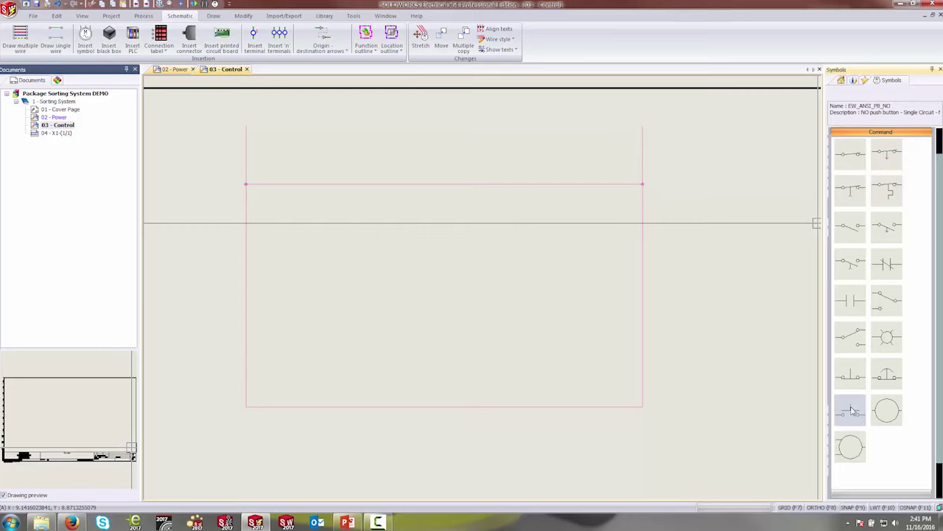
click(852, 411)
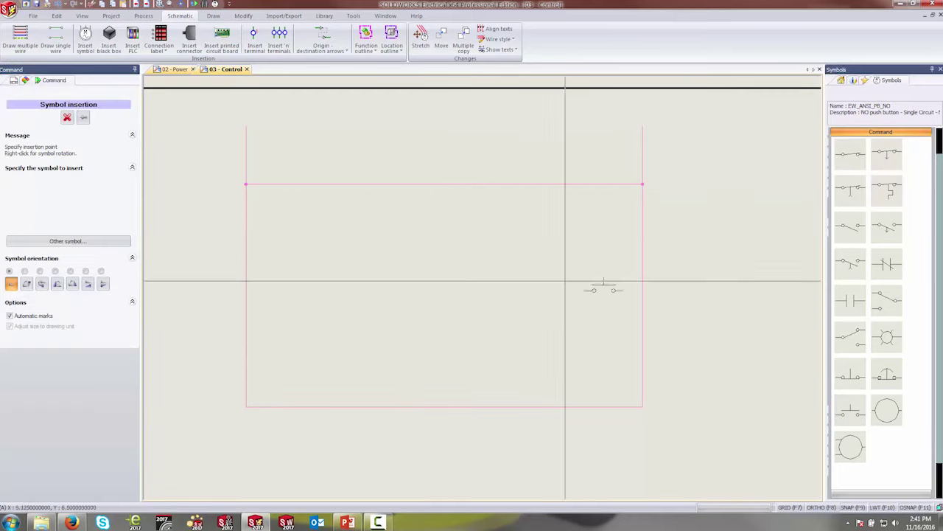
click(420, 183)
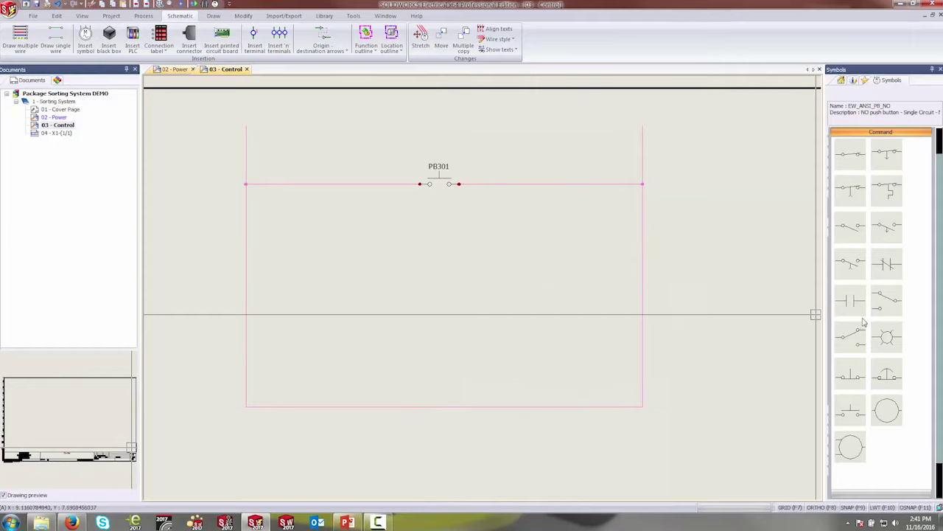
click(889, 376)
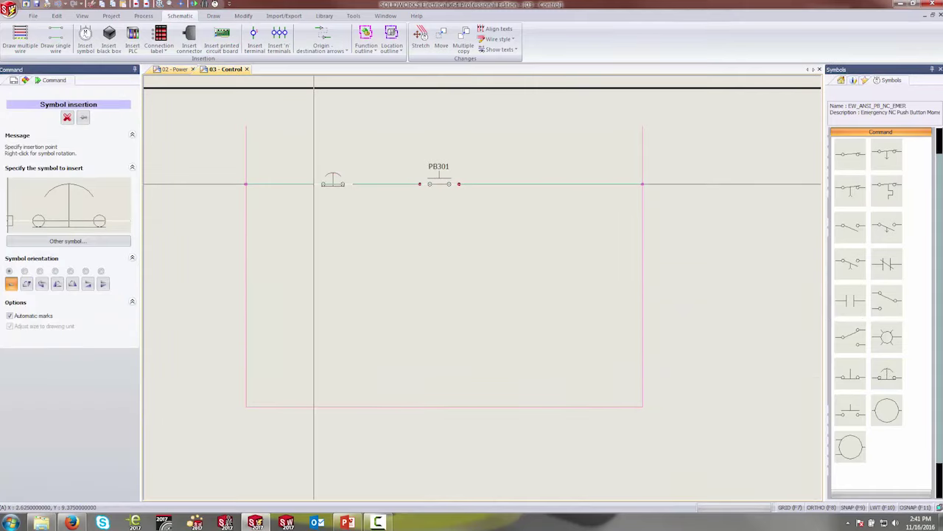
click(314, 183)
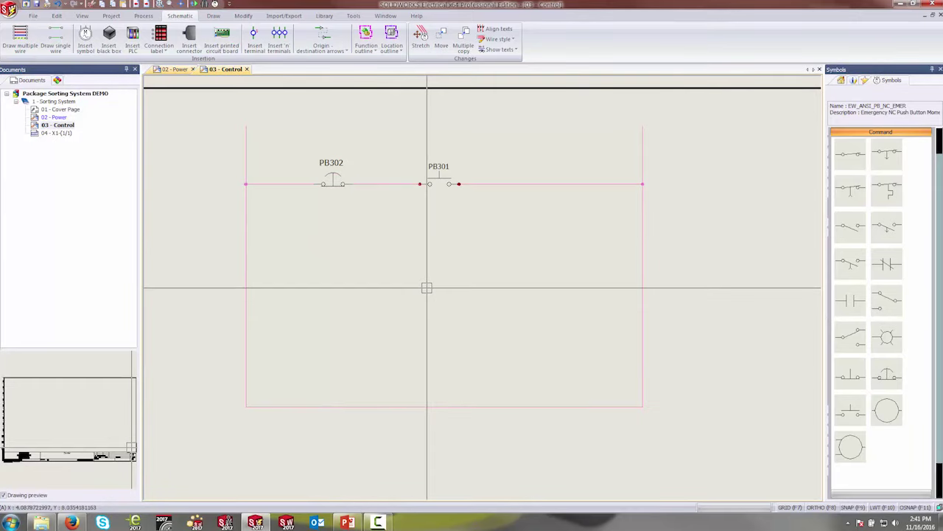
- Insert a Miscellaneous normally open contact as CR301 below PB301
click(911, 135)
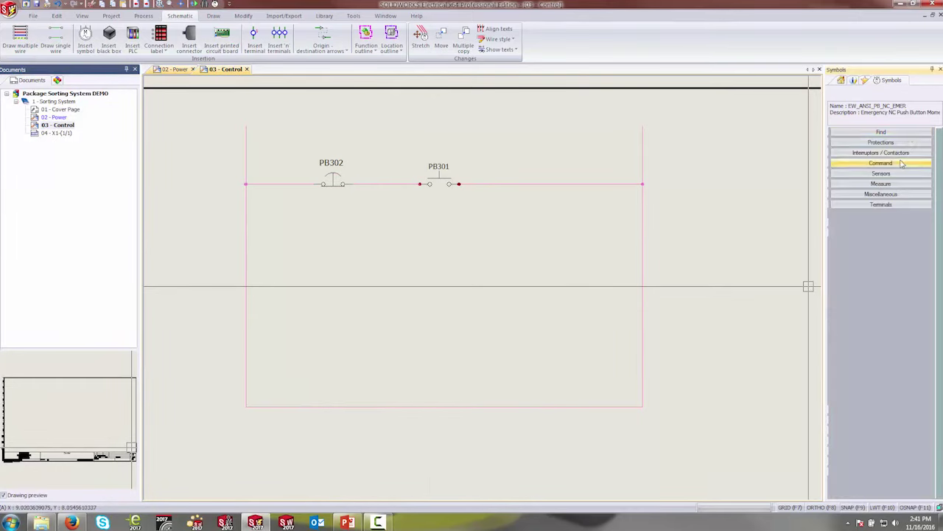
click(895, 135)
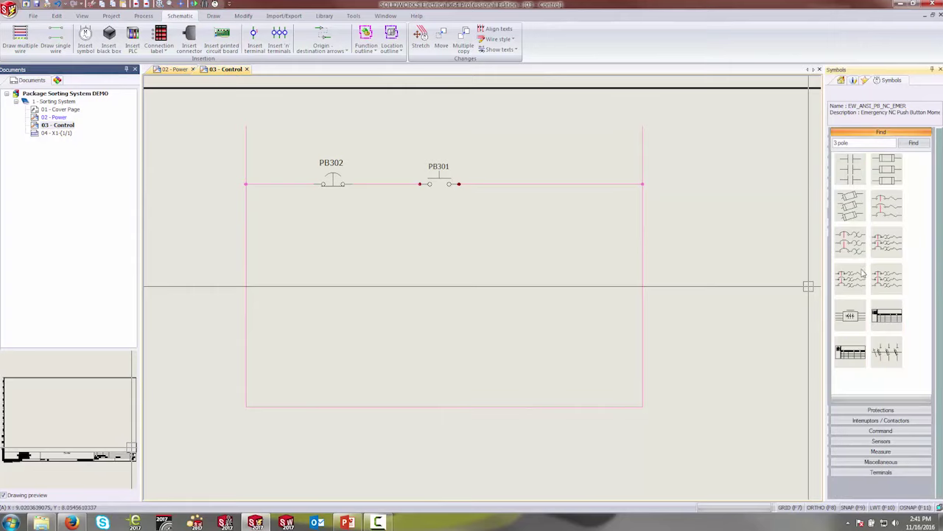
click(884, 133)
click(884, 194)
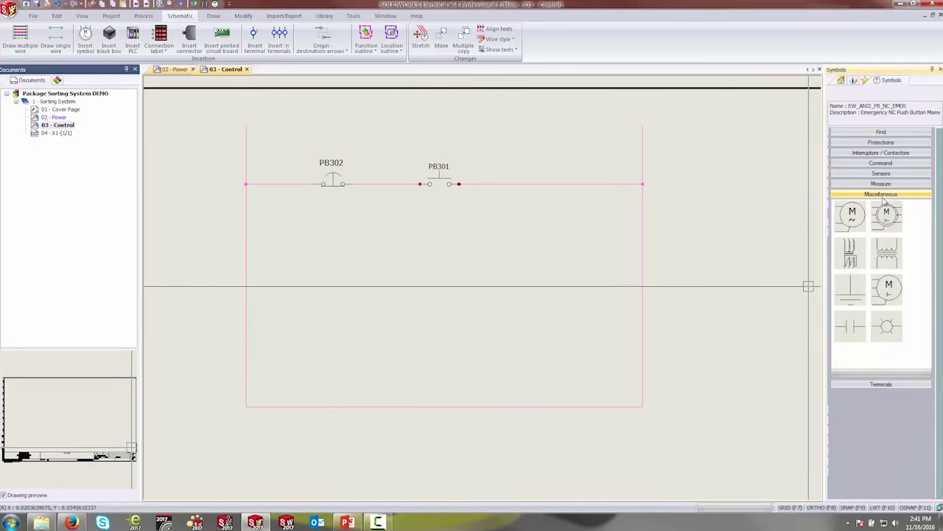
click(850, 327)
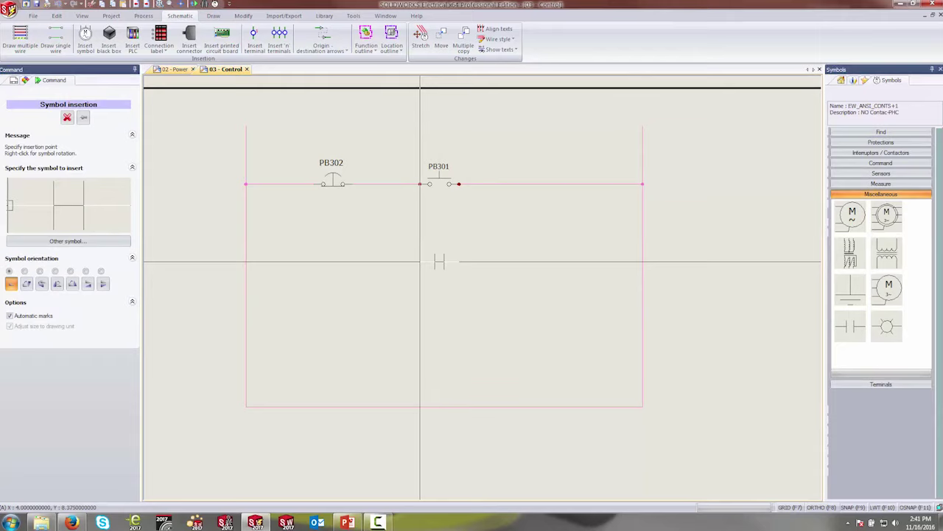
click(421, 261)
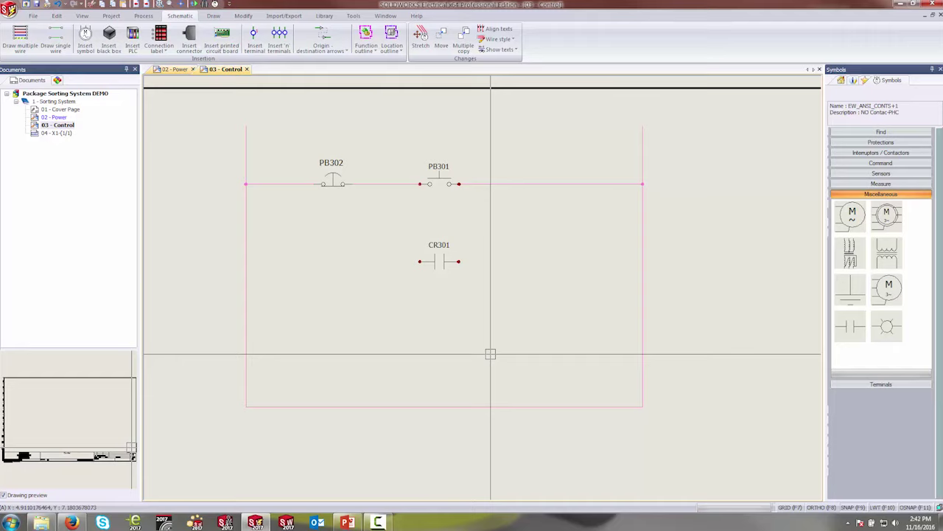
- Insert =F1-CR201's Relay coil circuit from its manufacturer part at the top rung's right end
click(49, 82)
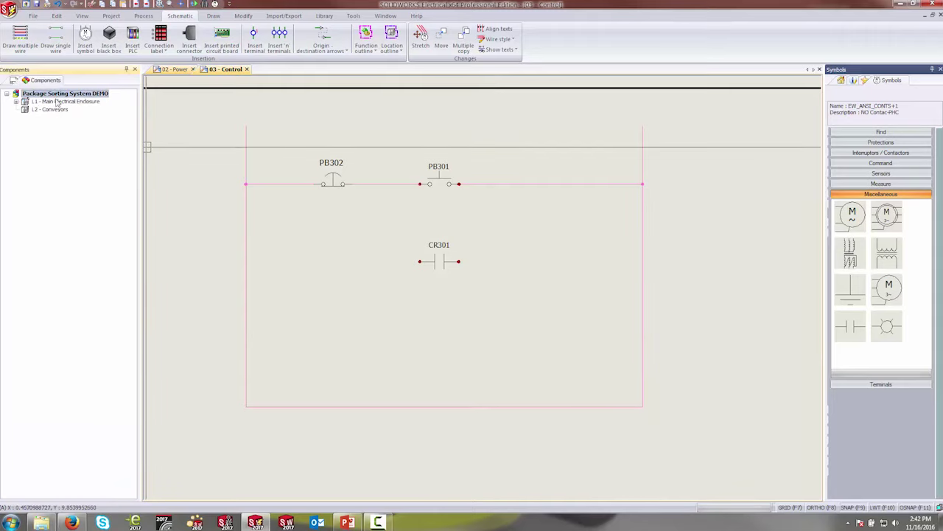
click(16, 101)
click(55, 110)
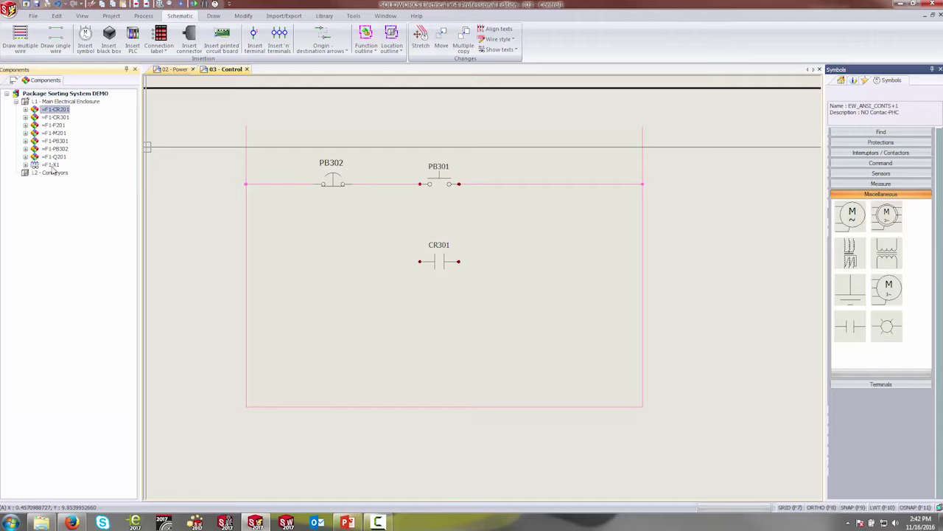
right_click(61, 111)
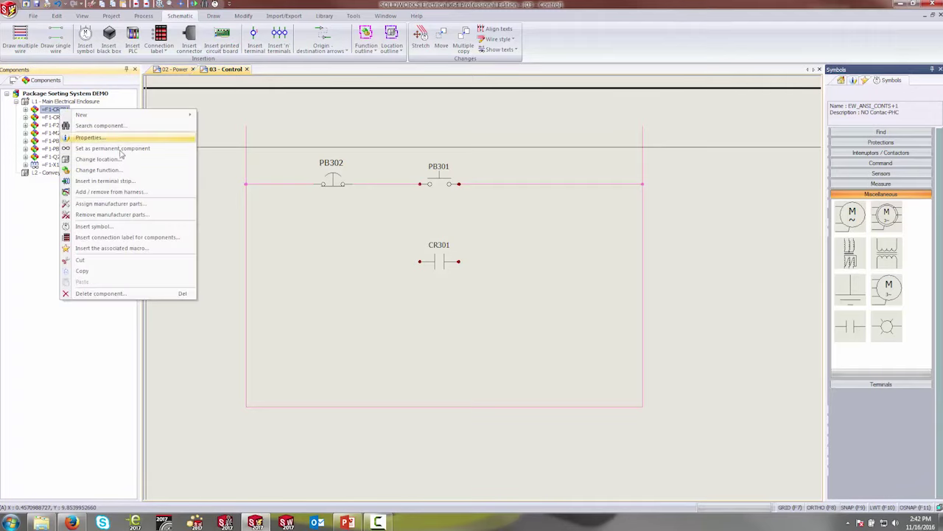
click(115, 227)
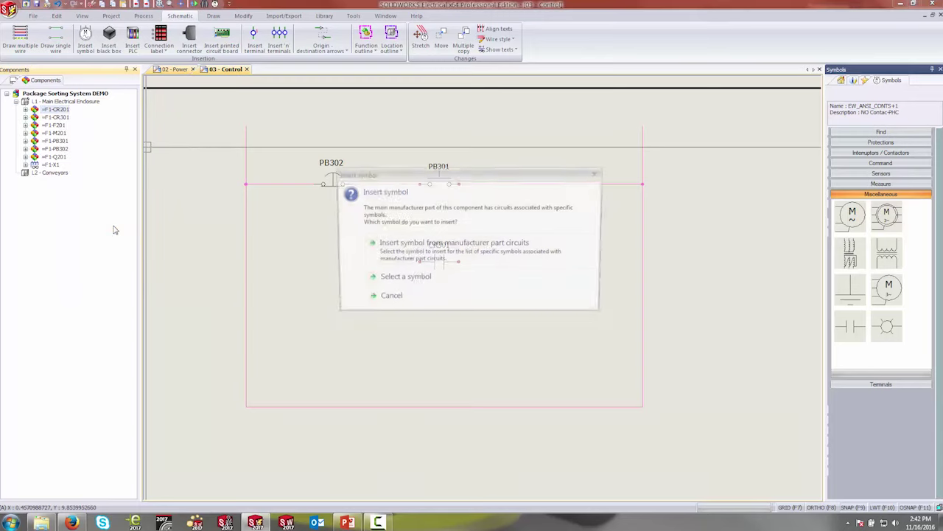
click(363, 246)
click(354, 154)
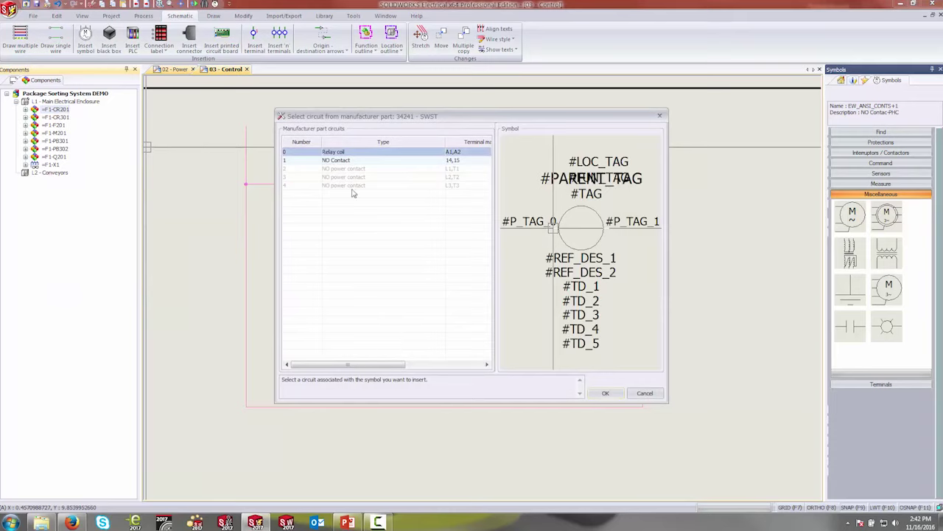
click(352, 162)
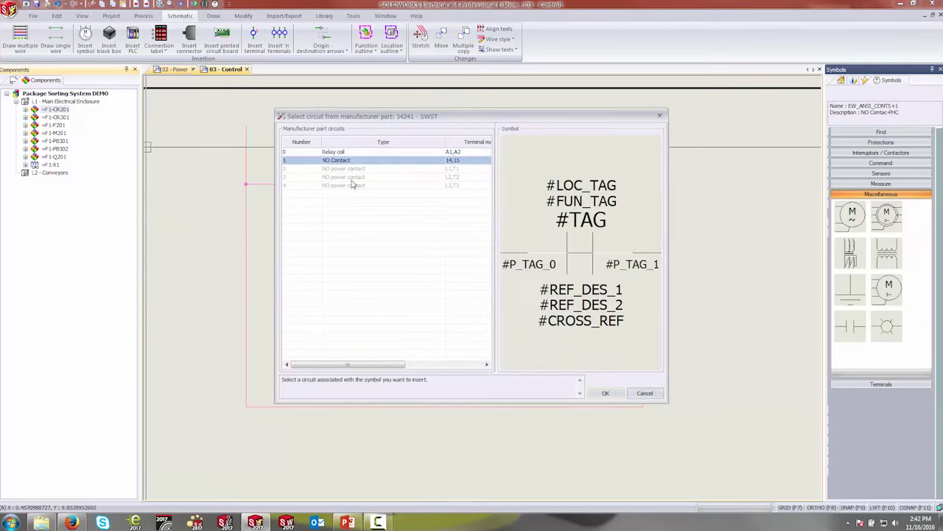
click(352, 176)
click(358, 185)
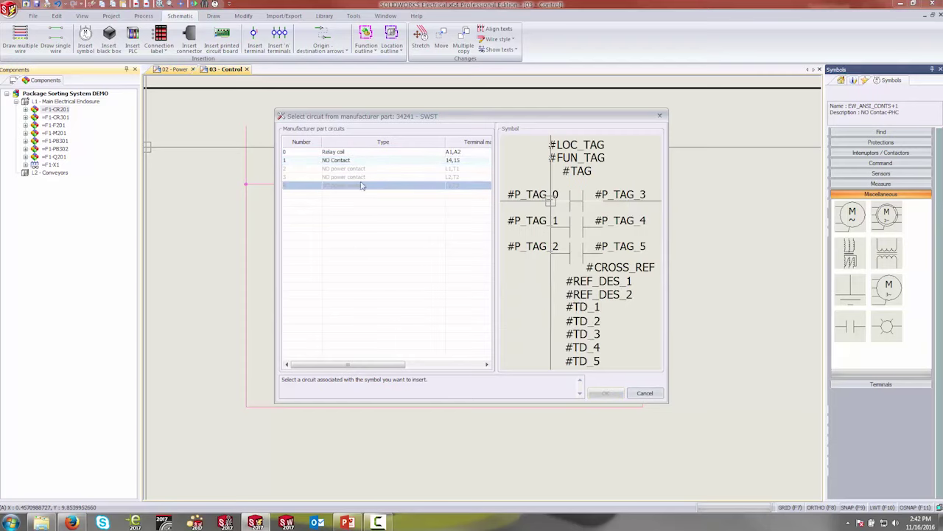
click(378, 154)
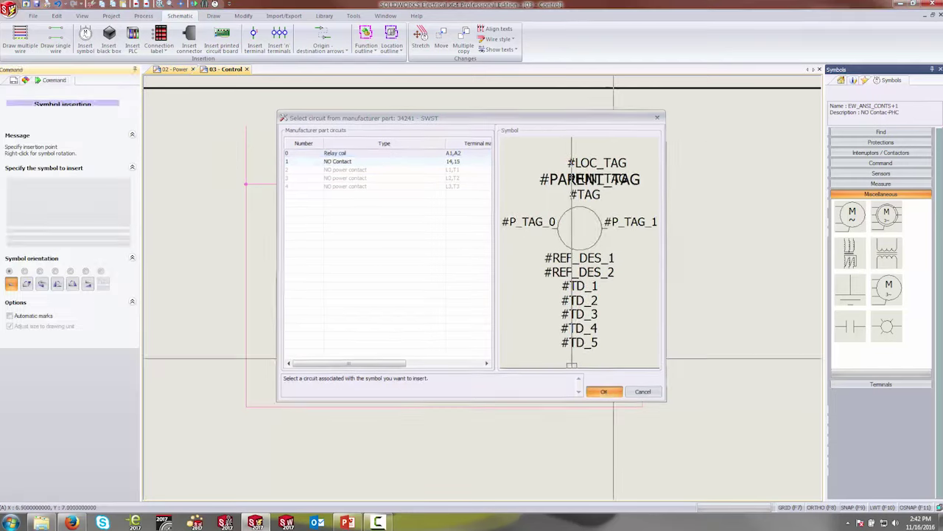
click(604, 392)
click(536, 183)
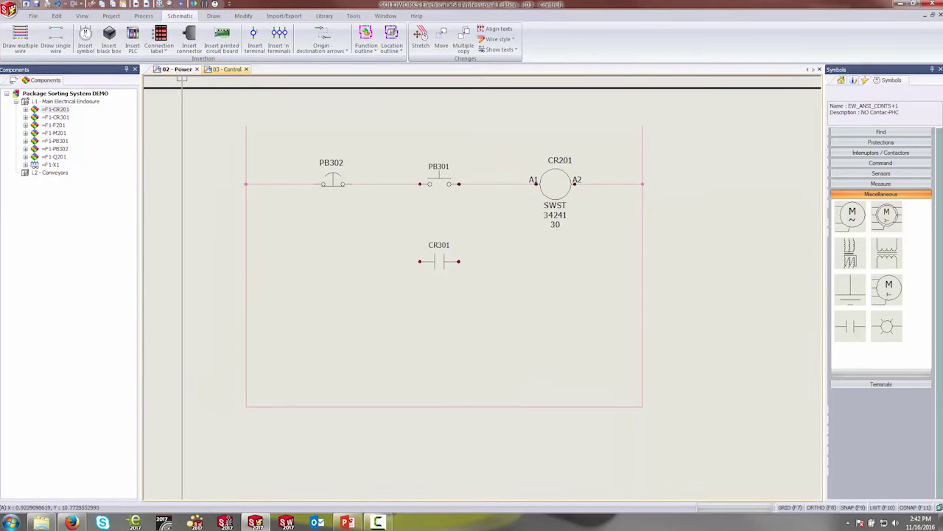
- Check the 02 - Power sheet, then return to the 03 - Control sheet
click(177, 68)
scroll(339, 228, up, 5)
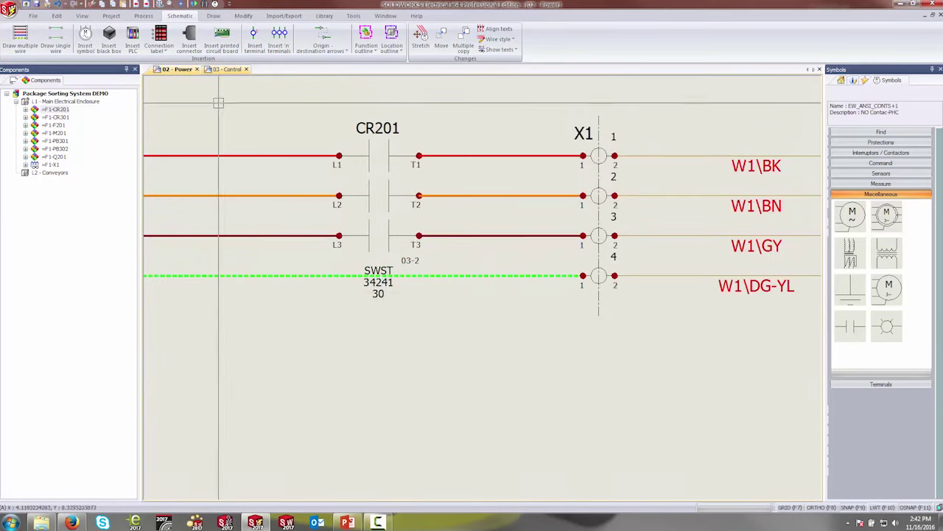
click(226, 69)
scroll(420, 221, up, 2)
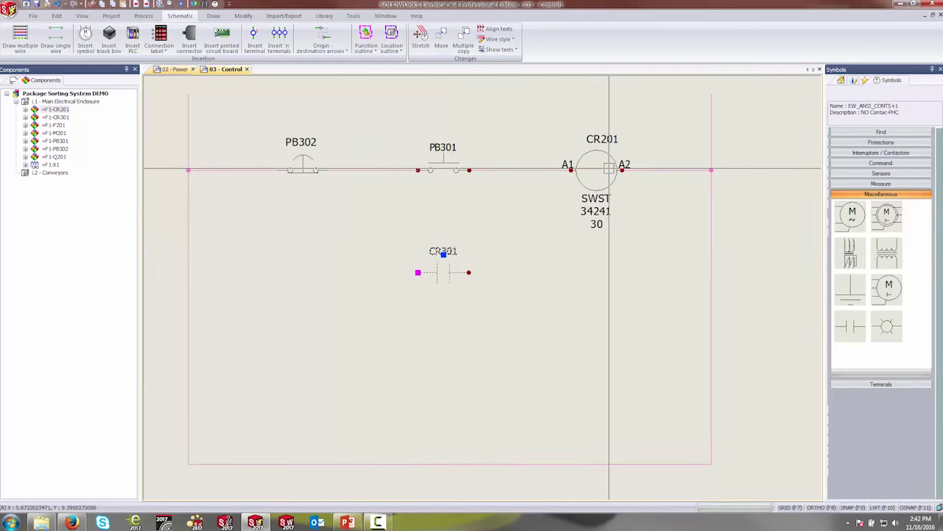
- Reassign the CR301 contact to =F1-CR201 and move it slightly lower
right_click(452, 252)
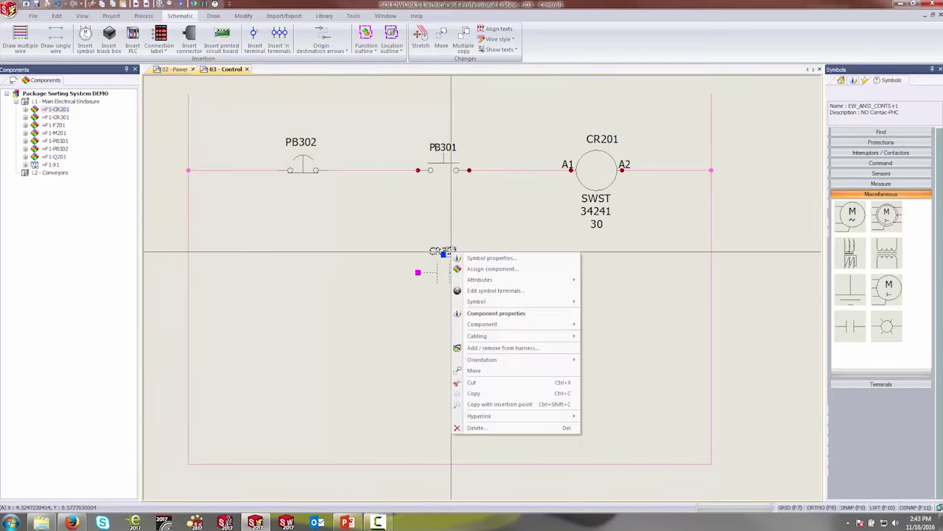
click(492, 268)
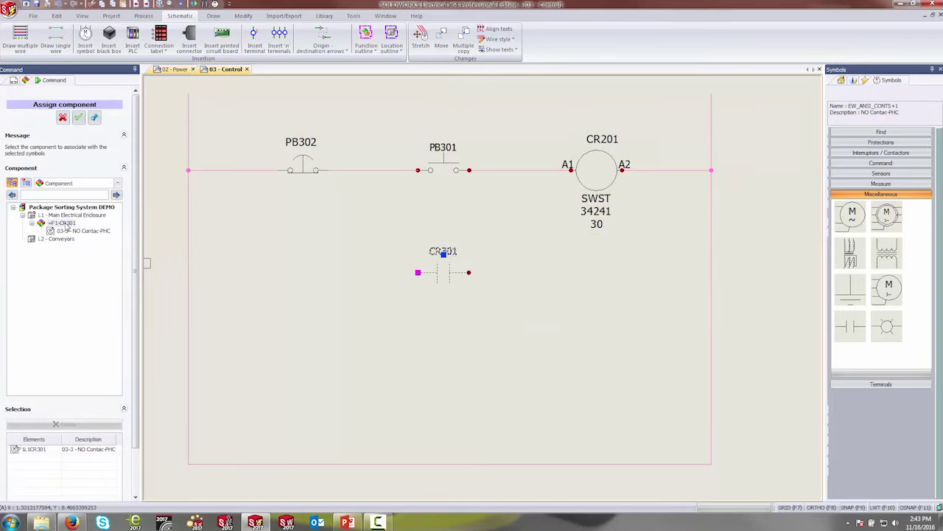
click(26, 184)
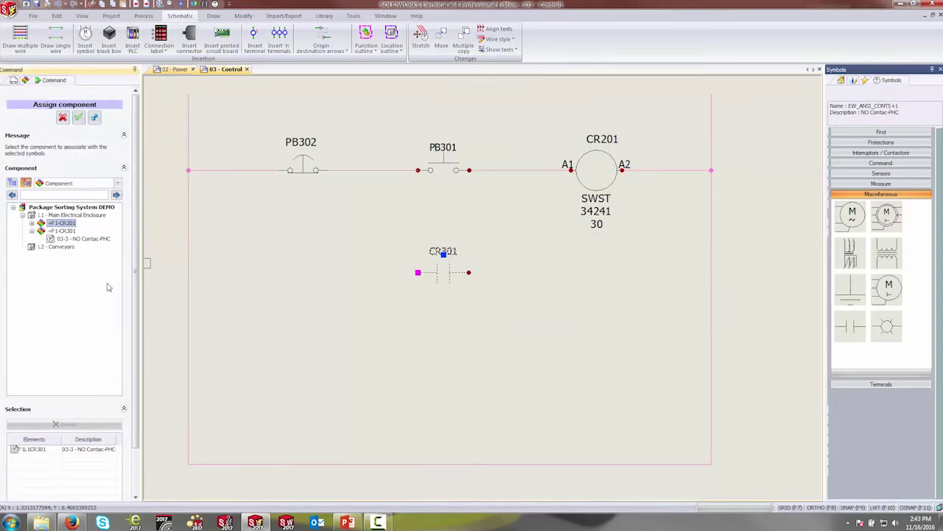
click(78, 118)
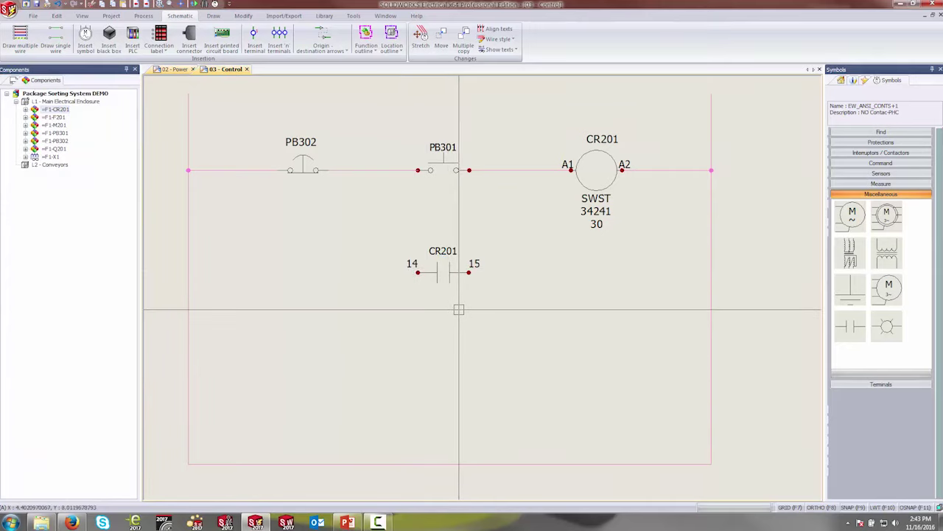
drag(452, 273, 454, 301)
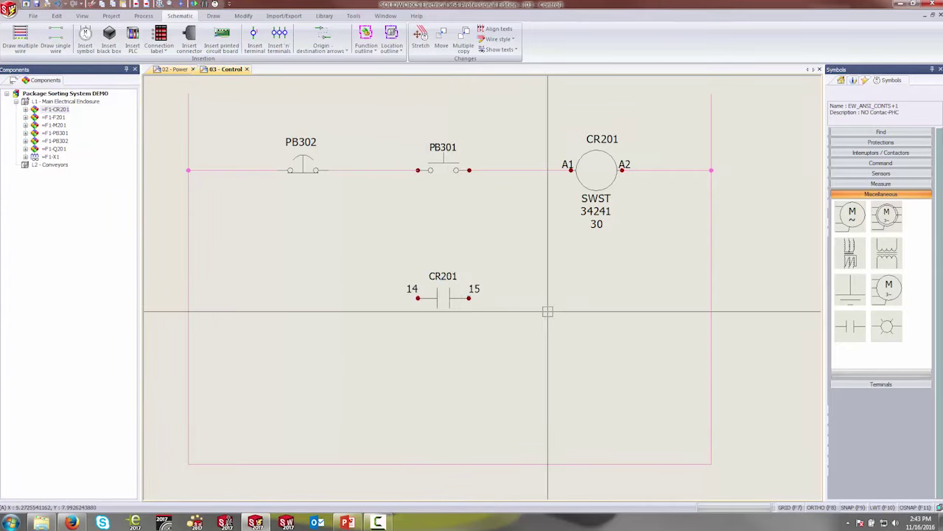
click(889, 328)
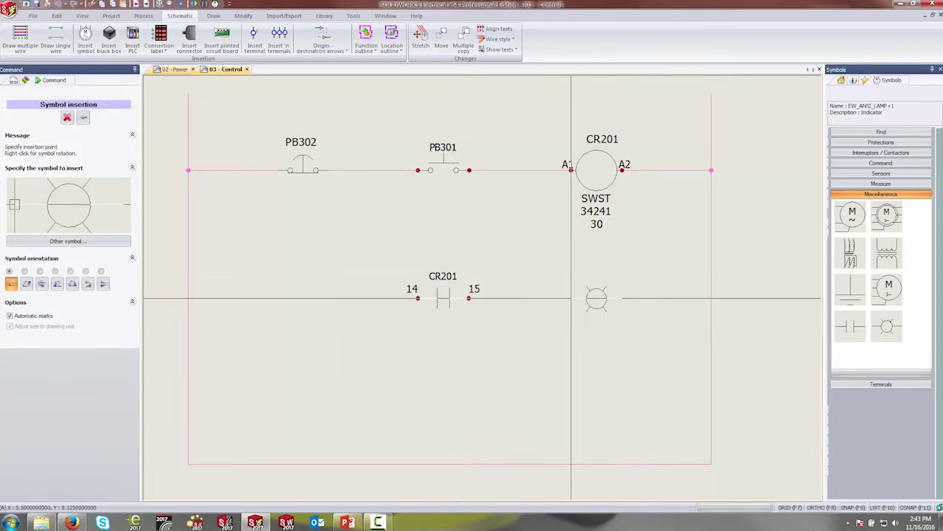
- Place indicator lamp E301 on the lower row and reassign it to =F1-PB301
click(572, 298)
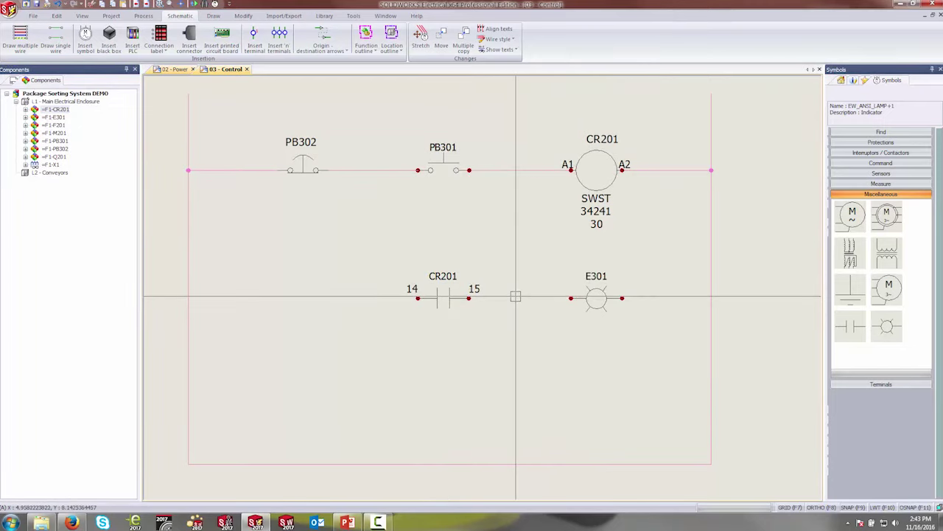
right_click(601, 293)
click(626, 306)
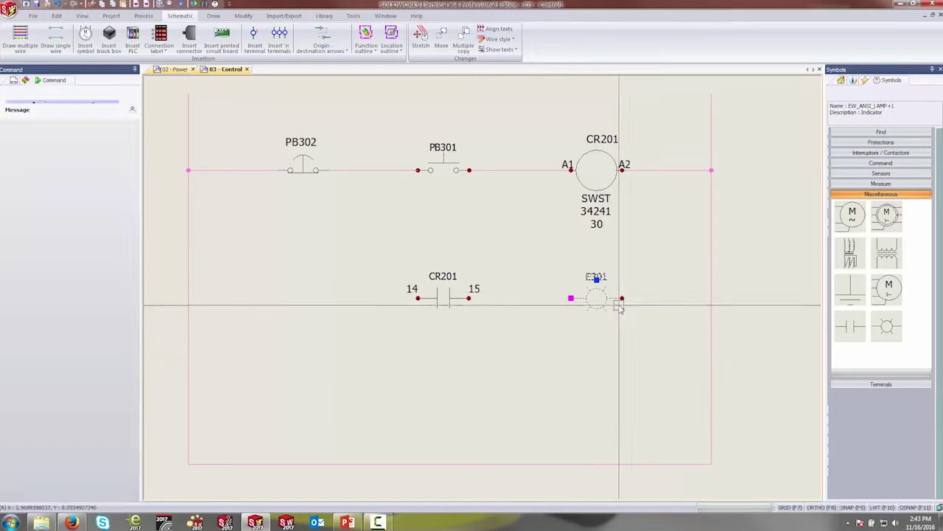
click(25, 184)
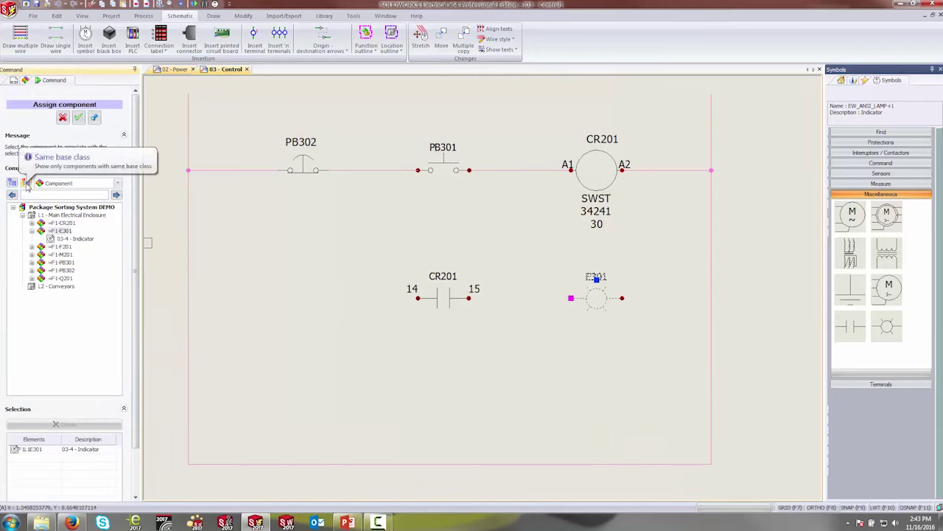
click(70, 264)
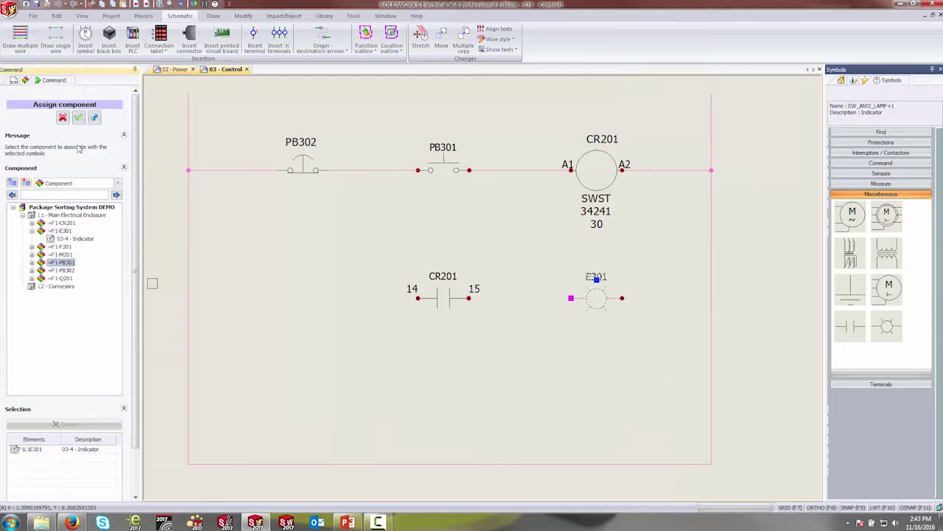
click(78, 117)
click(63, 118)
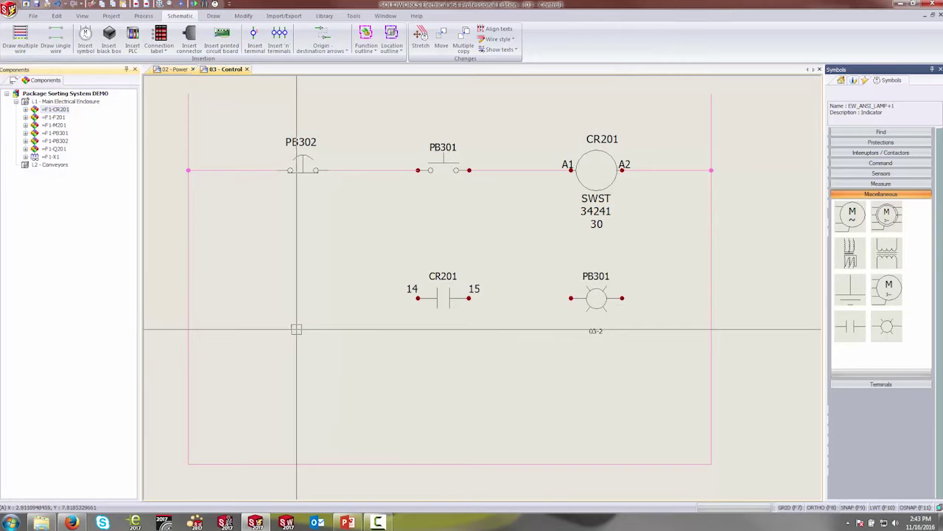
click(432, 464)
- Raise the bottom wire to the lower row and draw three vertical branches down from the top rung
drag(432, 464, 433, 298)
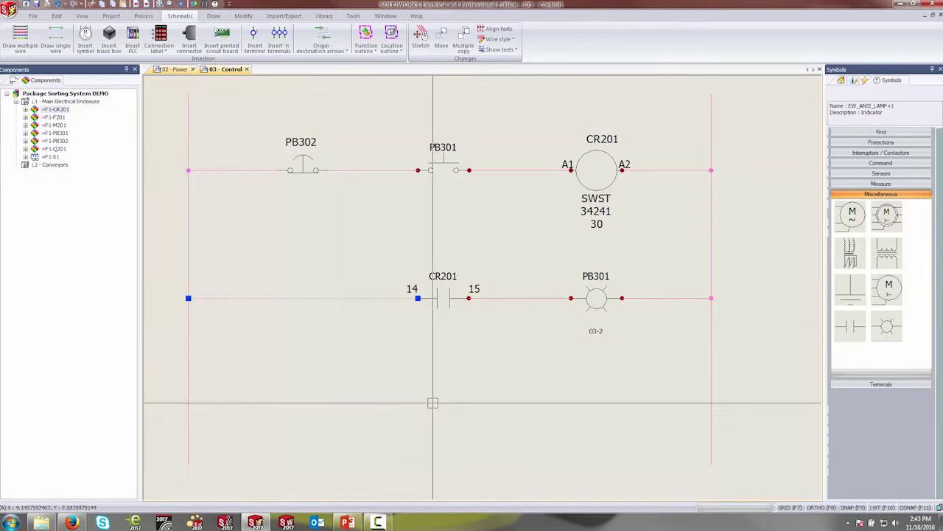
click(56, 37)
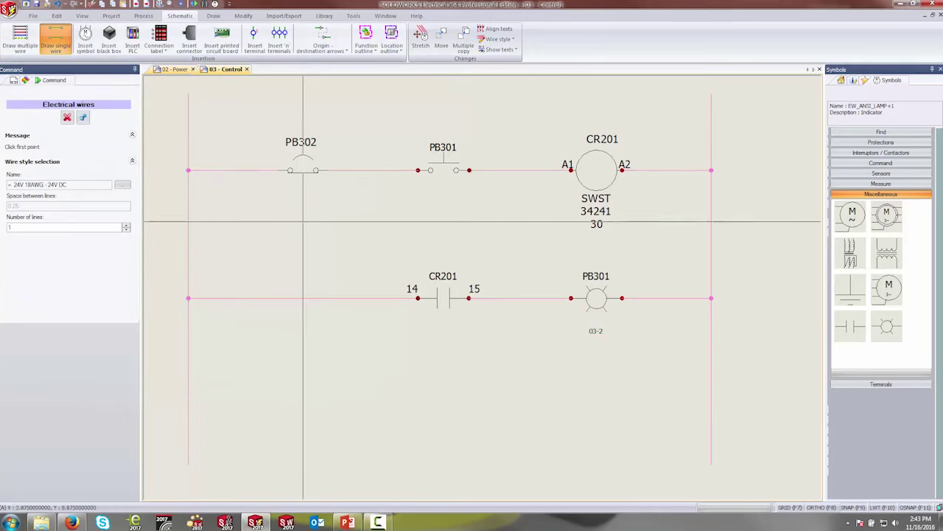
click(366, 170)
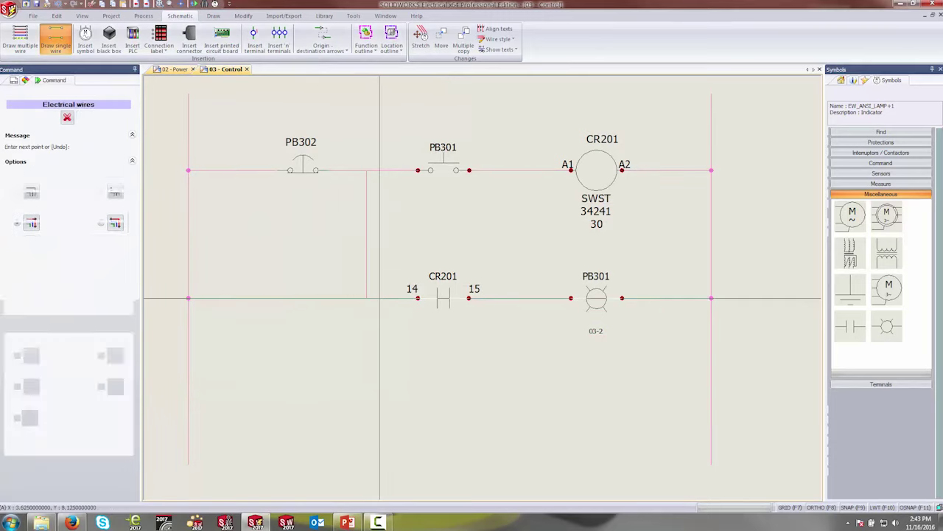
click(367, 297)
click(494, 170)
click(495, 297)
click(546, 170)
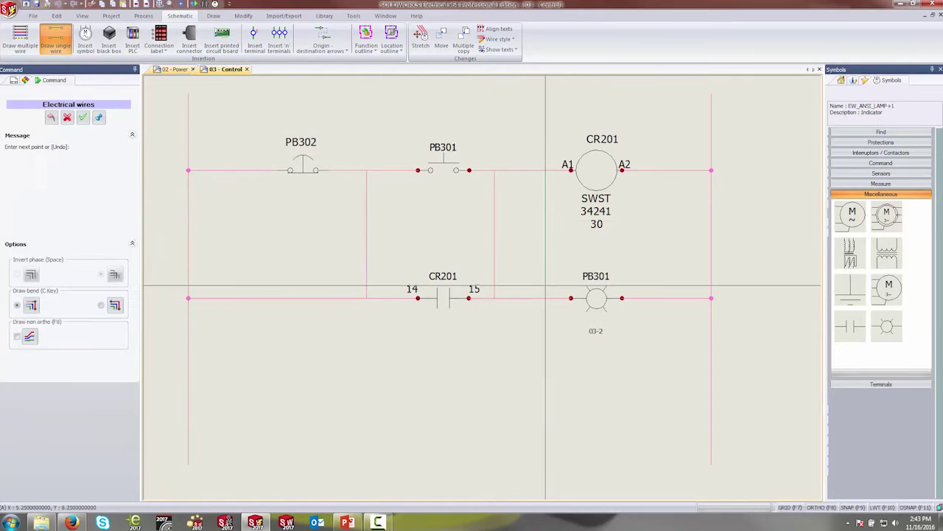
click(545, 297)
key(Escape)
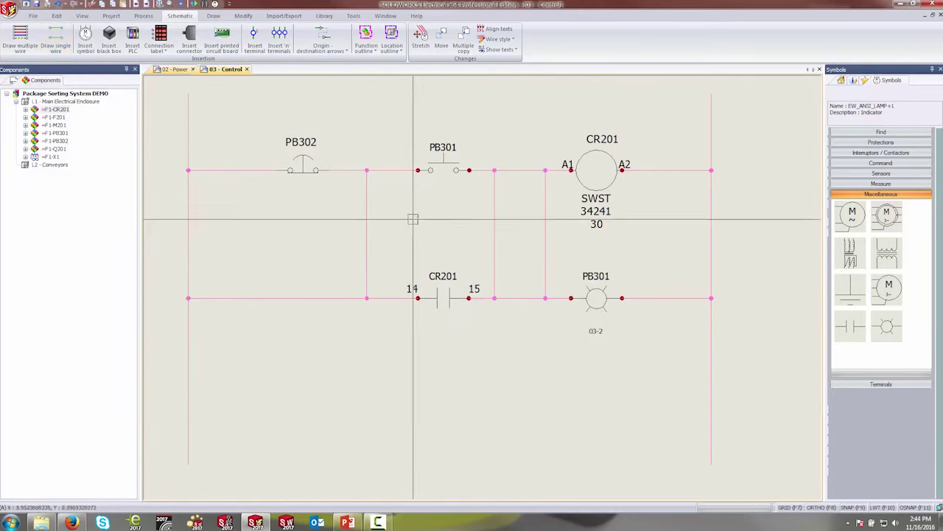
- Delete the unneeded lower wire pieces and adjust the left branch's bottom end
click(514, 297)
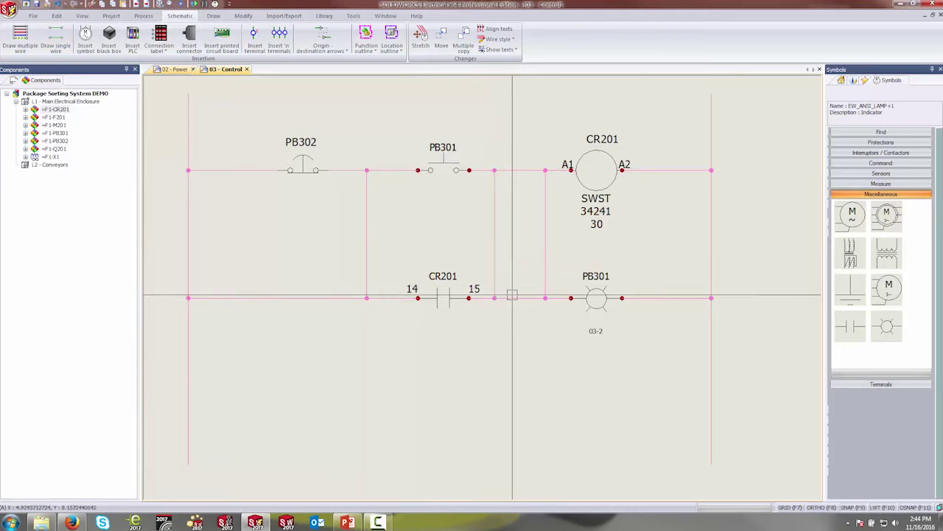
key(Delete)
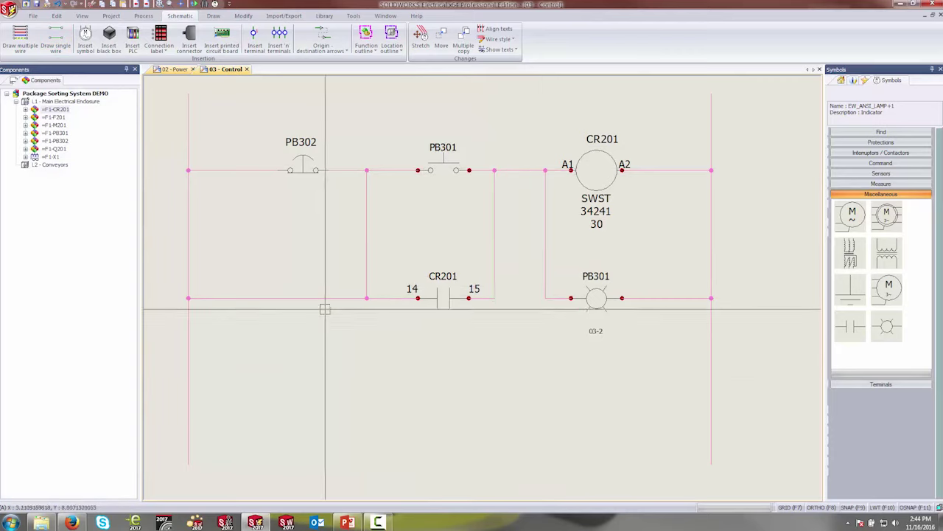
click(312, 298)
key(Delete)
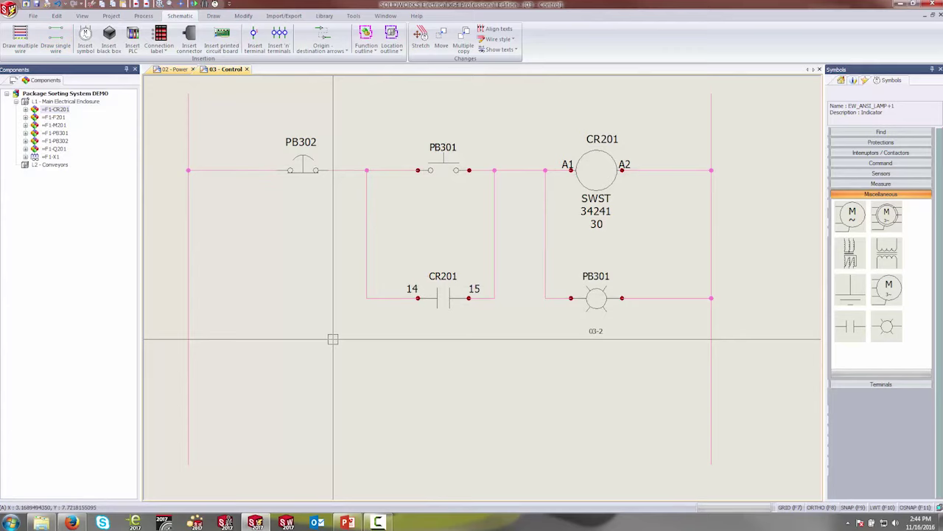
click(367, 251)
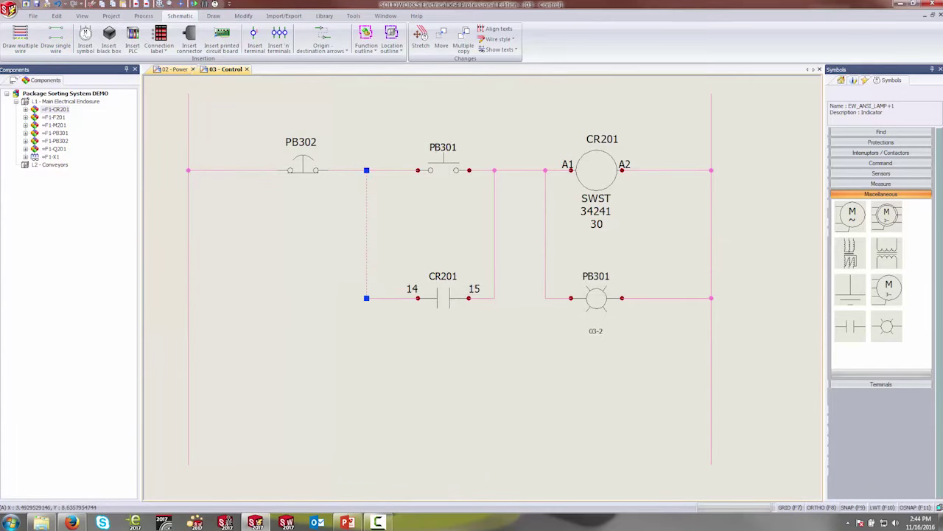
drag(366, 298, 379, 305)
scroll(379, 298, up, 3)
scroll(558, 331, down, 3)
middle_drag(558, 331, 512, 347)
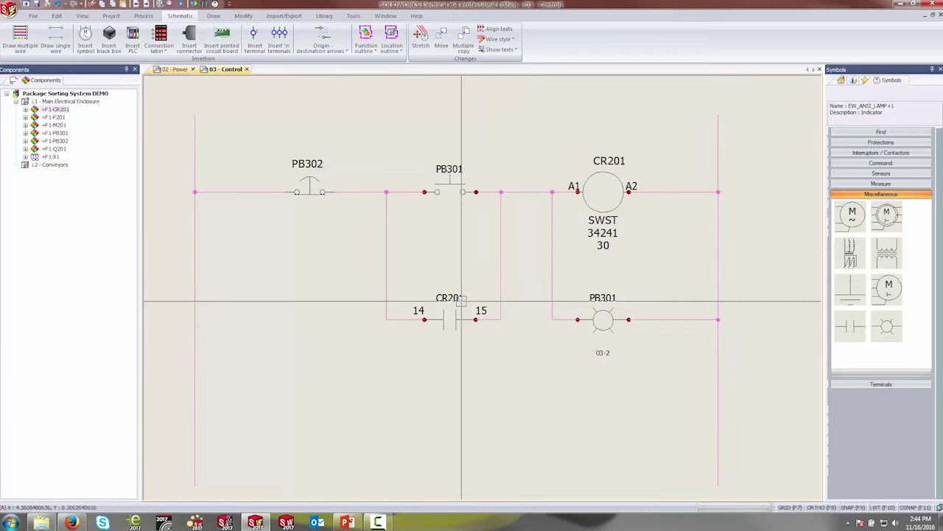
- Assign manufacturer part SWST-PB-SPST to push button PB301
click(453, 185)
right_click(452, 185)
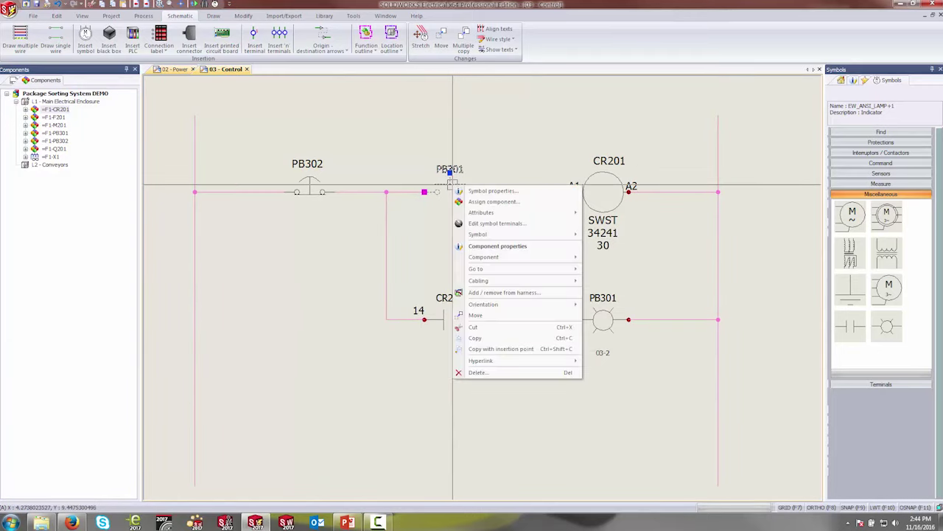
mouse_move(485, 258)
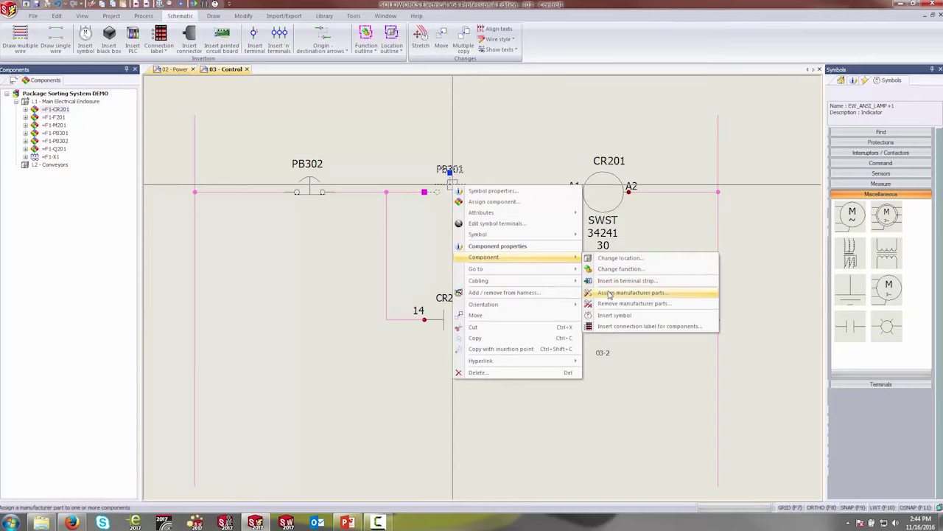
click(609, 294)
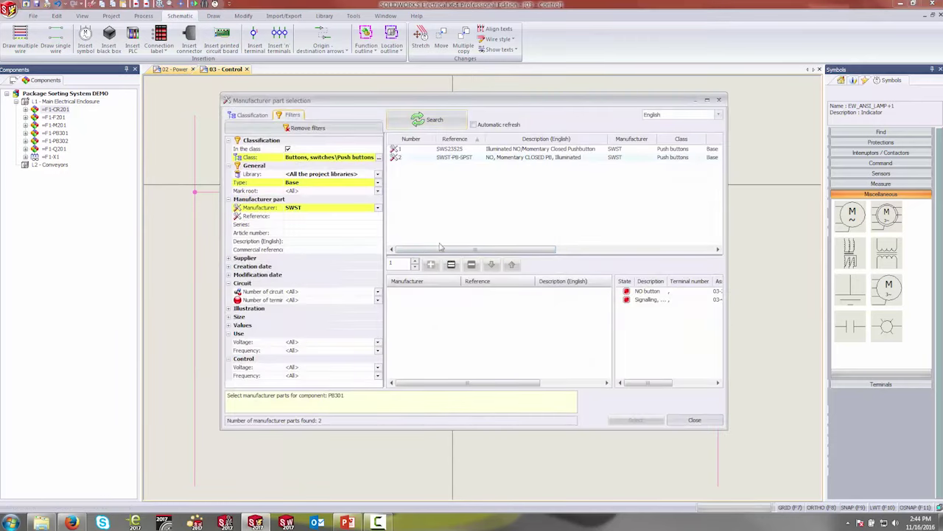
click(472, 159)
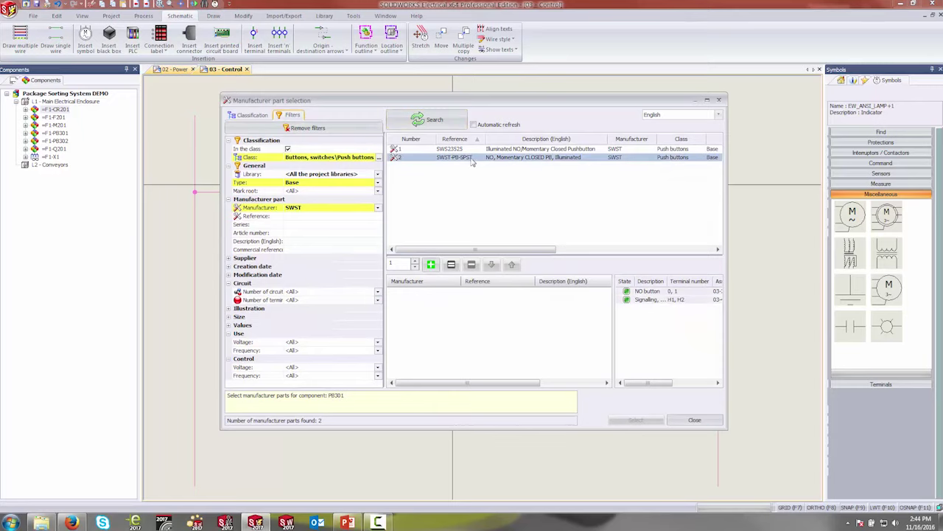
click(431, 264)
key(Return)
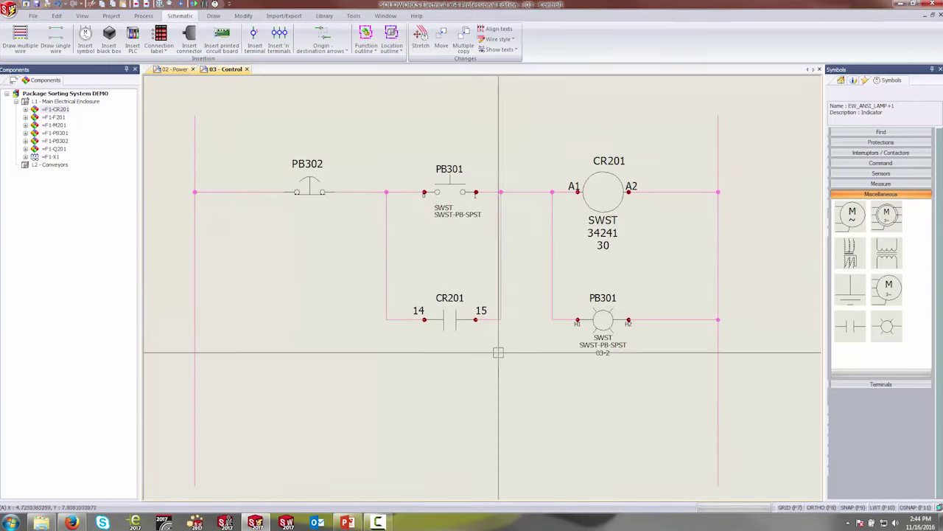
click(458, 299)
right_click(459, 299)
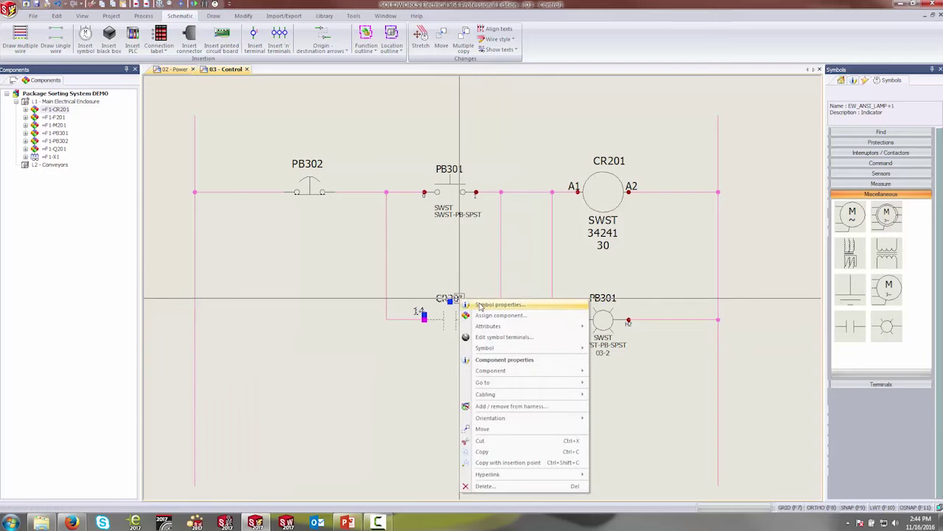
- Review the CR201 contact's manufacturer part and circuits in its symbol properties
click(499, 305)
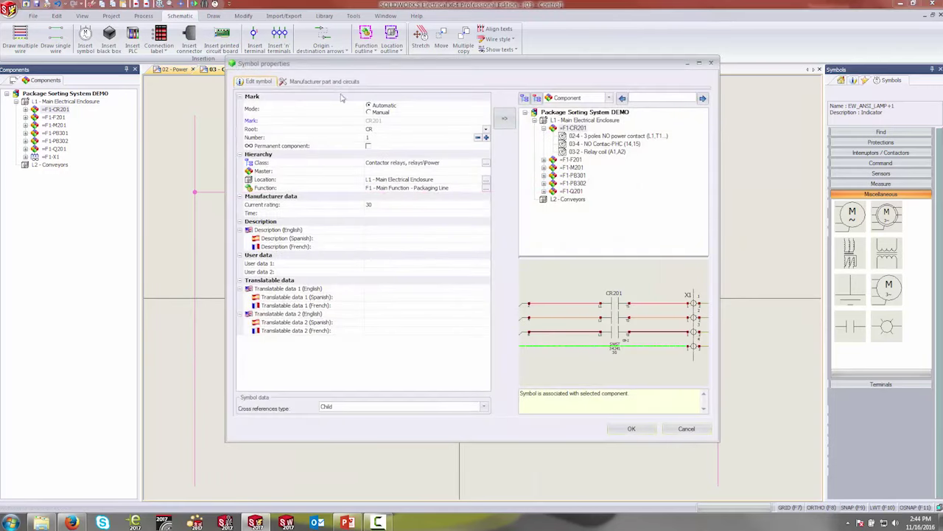
click(336, 82)
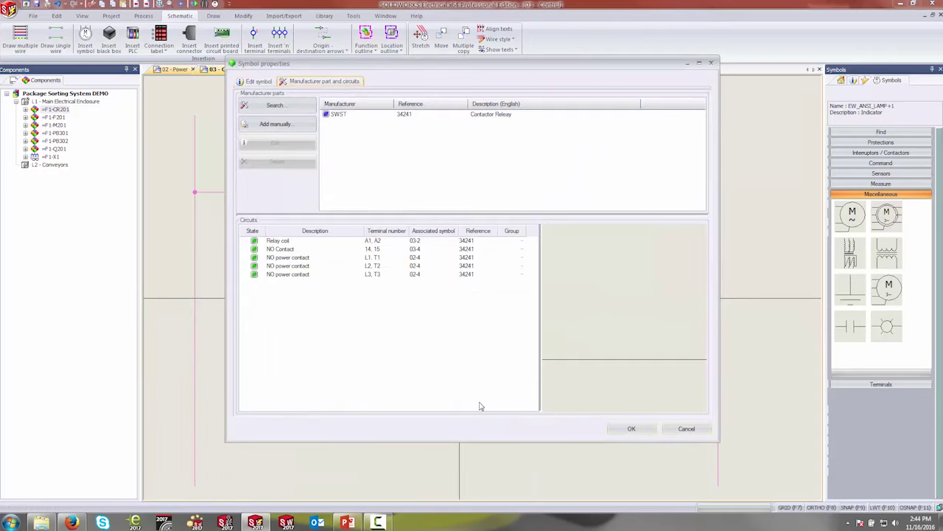
click(619, 429)
- Place the green contact list (14–15 at 03-4; L1–T1, L2–T2, L3–T3 at 02-4) beside the control rung
scroll(648, 398, down, 5)
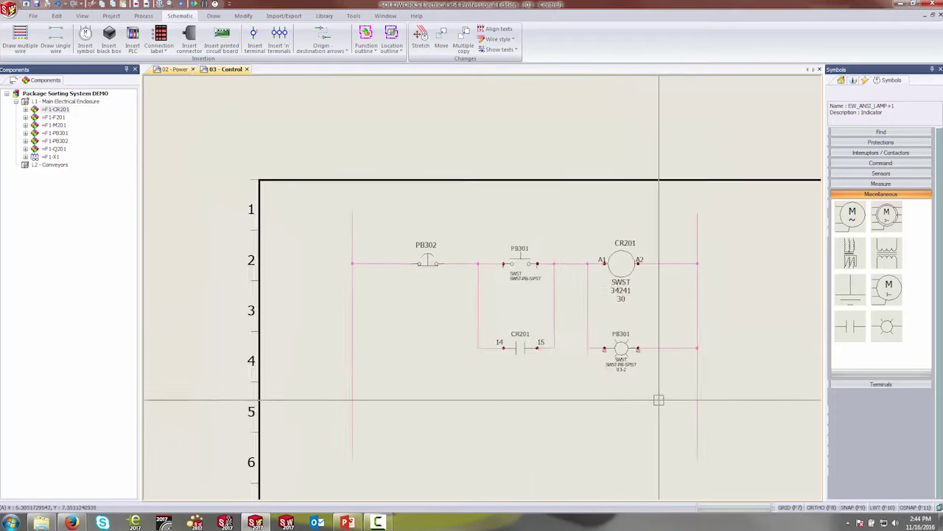
middle_drag(640, 356, 450, 347)
middle_drag(666, 320, 526, 316)
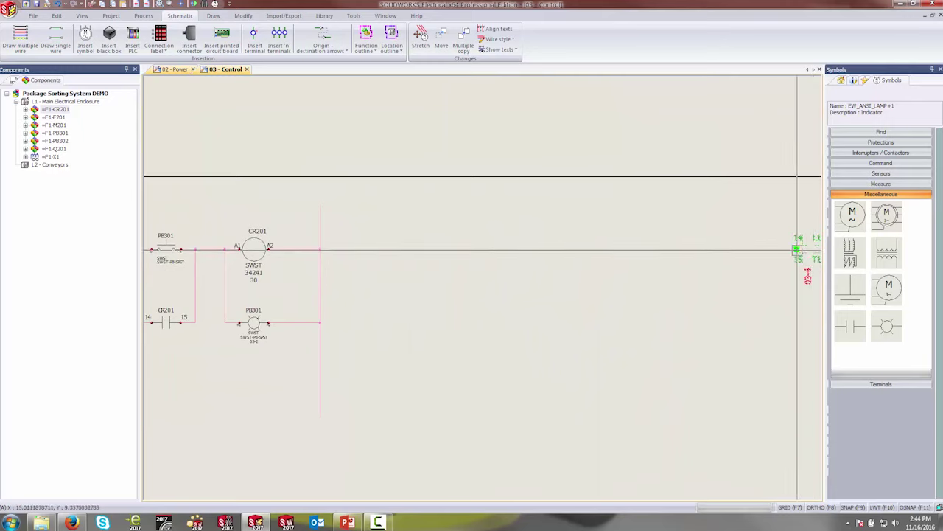
middle_drag(286, 271, 490, 265)
scroll(489, 266, up, 3)
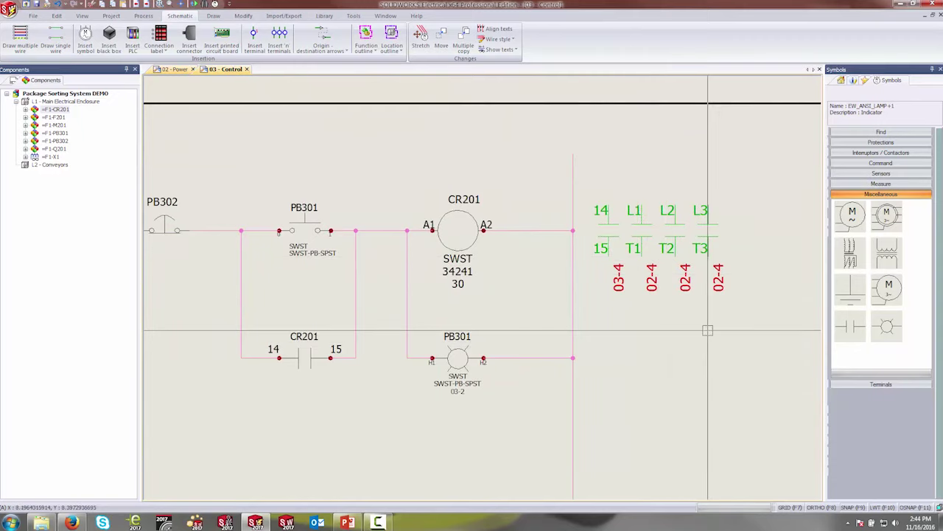
middle_drag(701, 306, 662, 310)
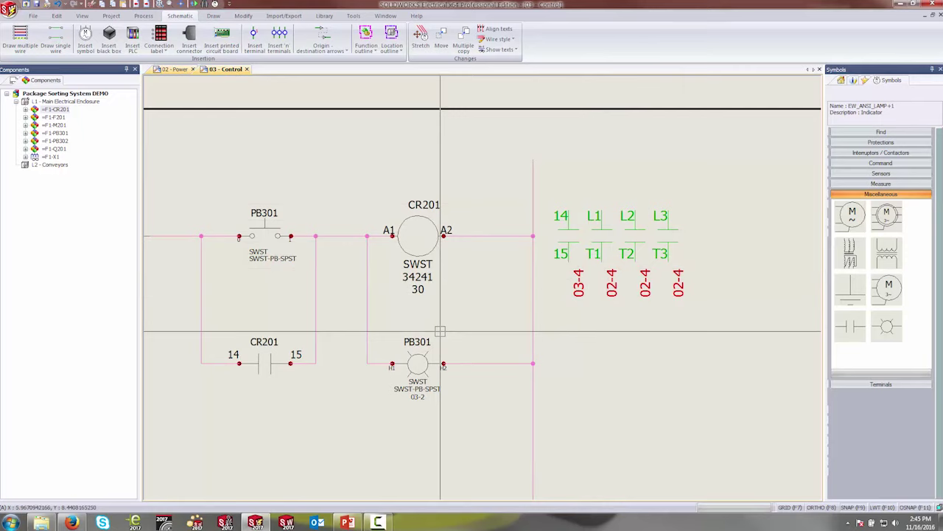
click(177, 69)
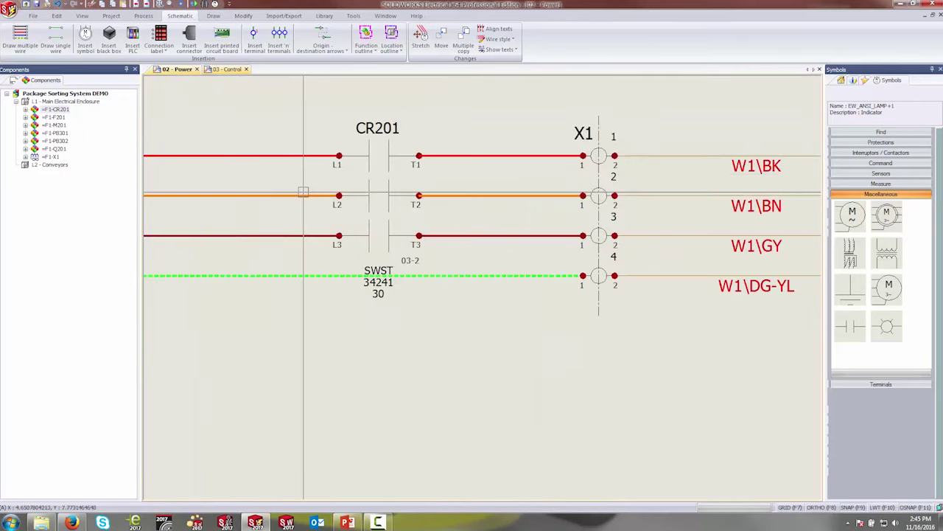
scroll(411, 306, down, 2)
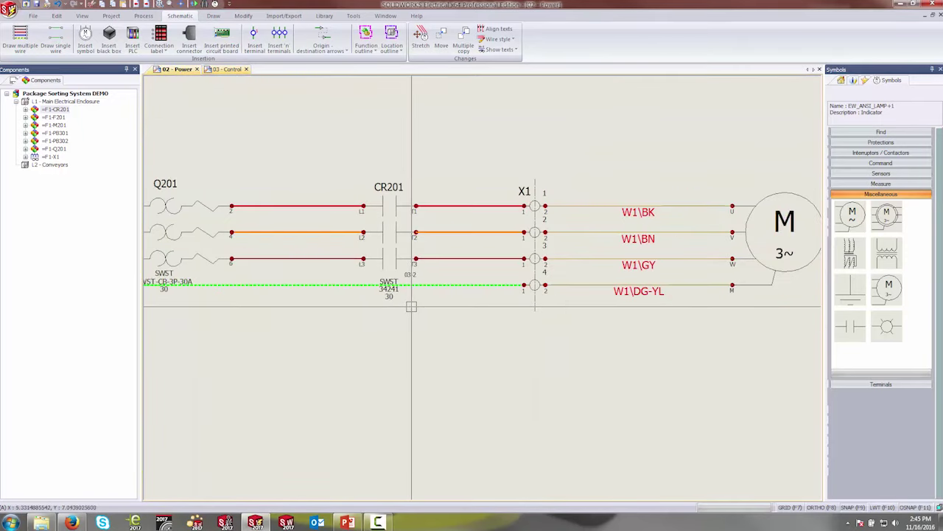
scroll(411, 306, down, 1)
middle_drag(391, 302, 543, 336)
scroll(543, 337, up, 1)
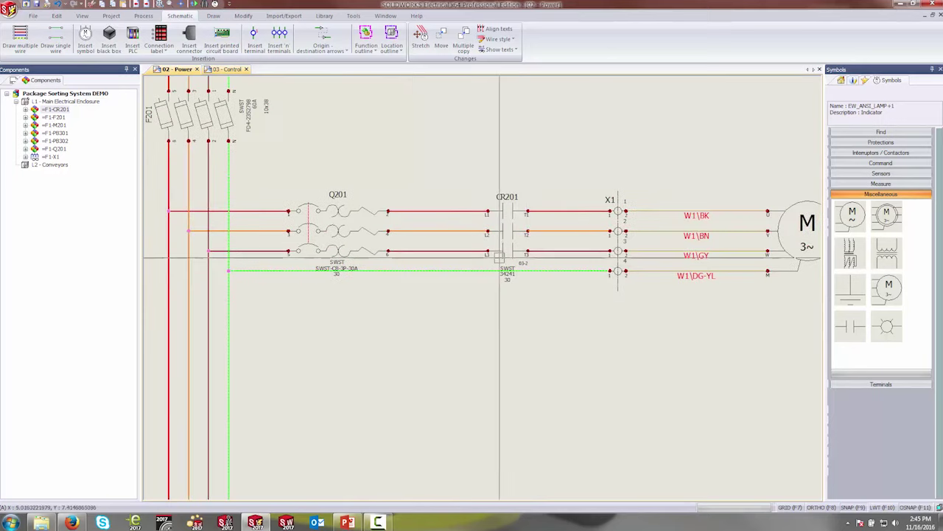
middle_drag(529, 442, 484, 449)
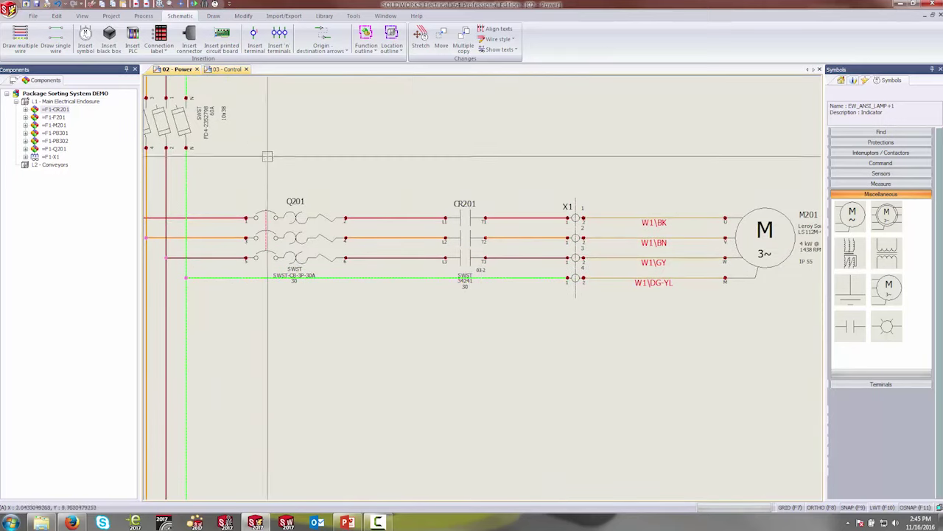
click(226, 69)
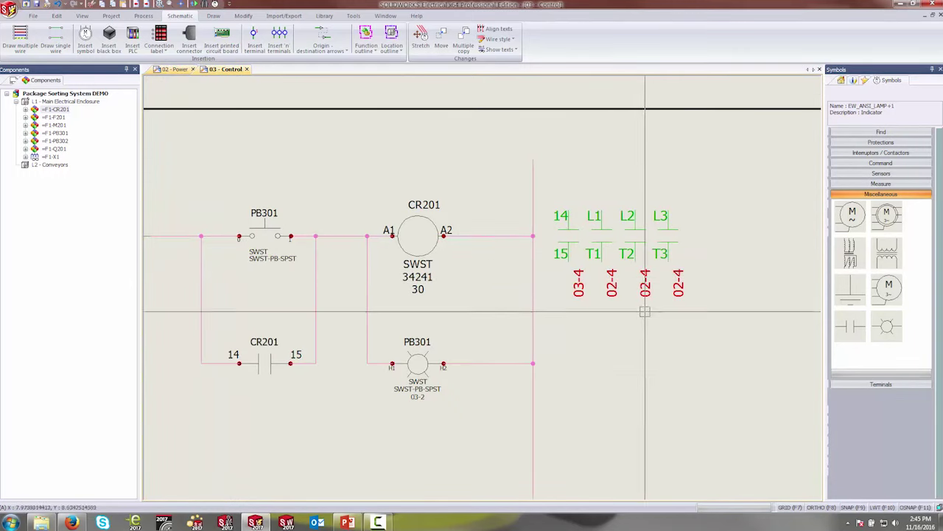
scroll(553, 455, down, 1)
middle_drag(548, 428, 573, 326)
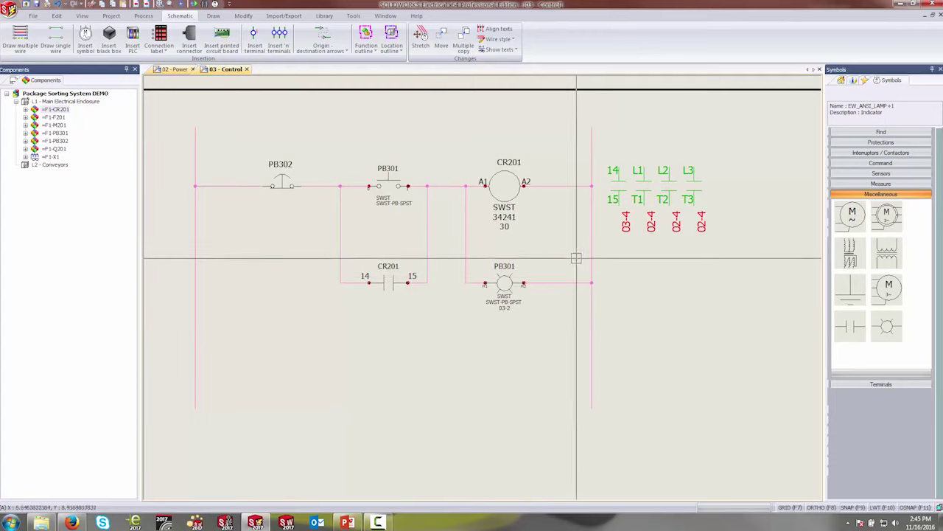
middle_drag(575, 258, 501, 295)
scroll(490, 252, up, 1)
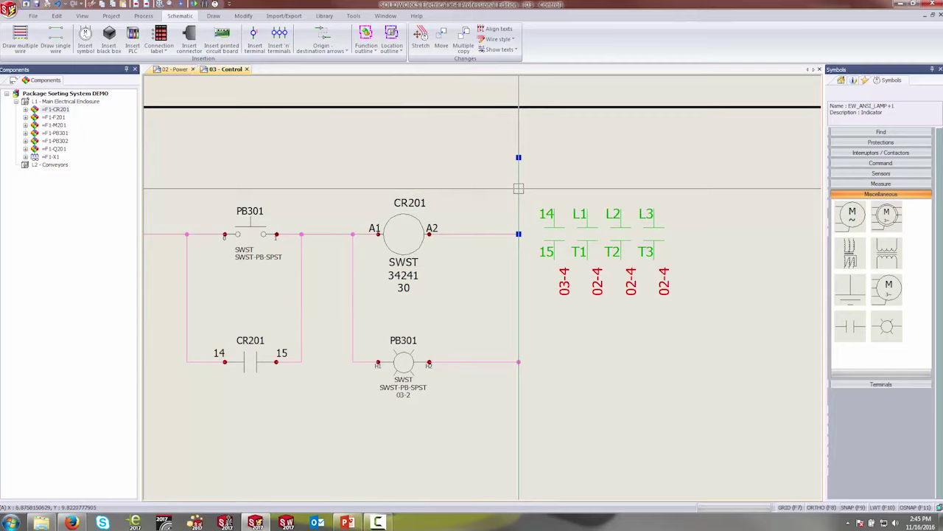
- Apply the GND Control wire style to the right-hand wire, propagated across its equipotential
right_click(519, 189)
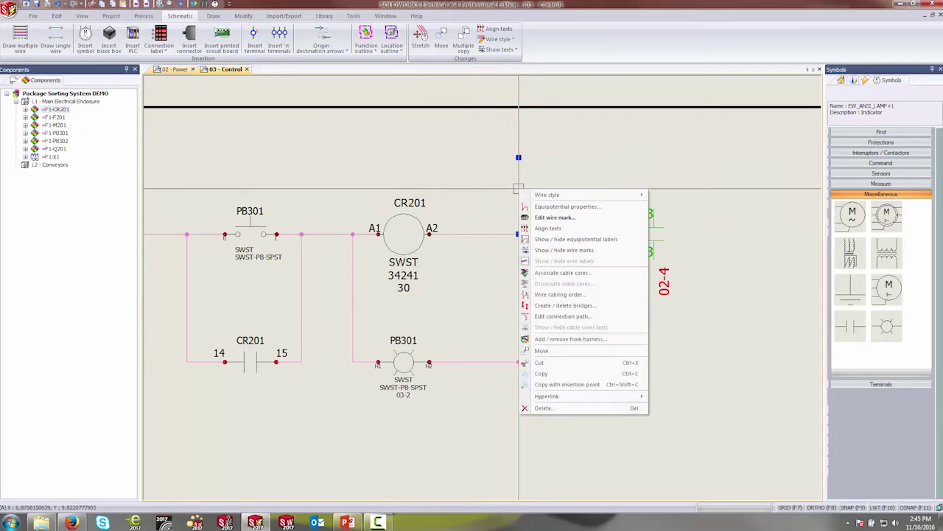
mouse_move(558, 196)
click(673, 218)
click(75, 255)
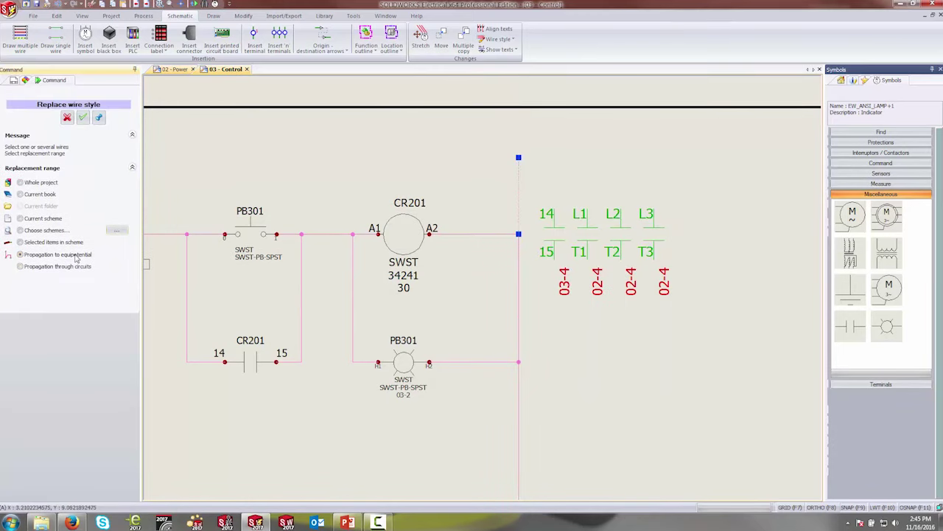
click(84, 119)
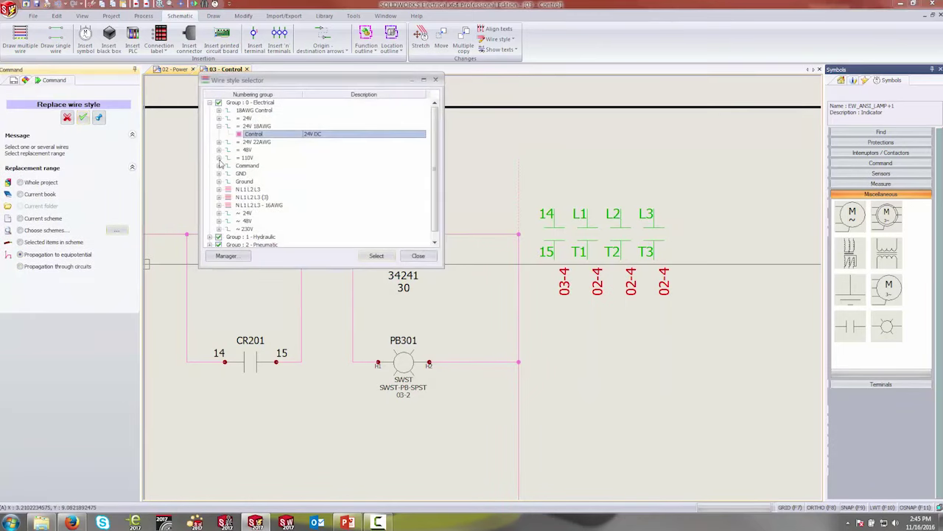
click(252, 182)
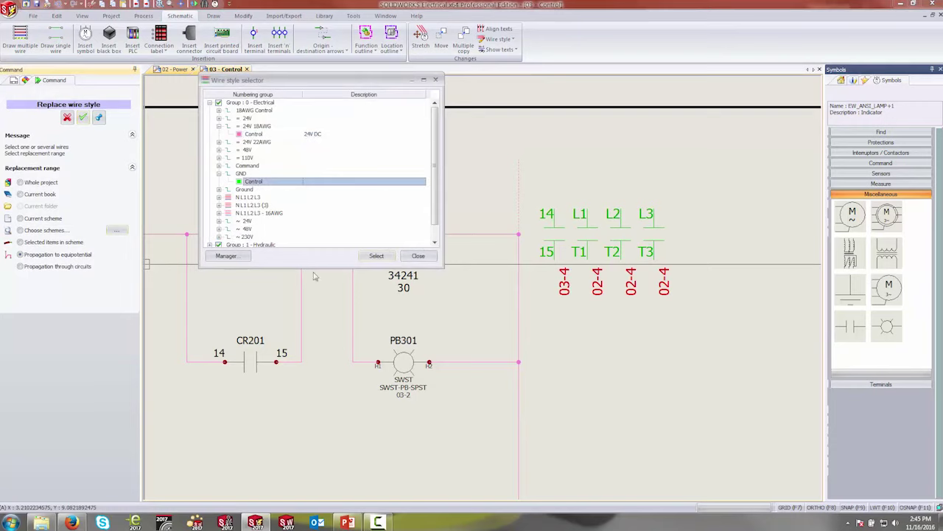
click(376, 257)
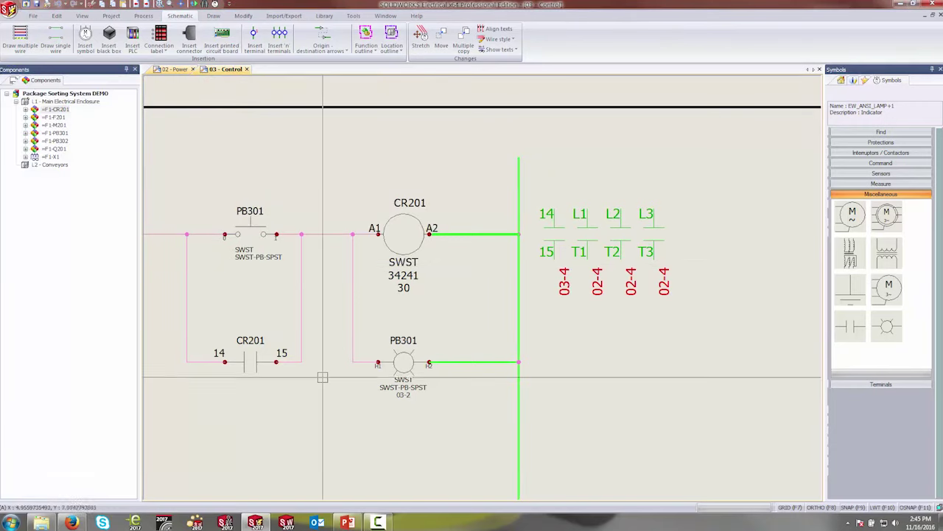
- Frame the whole control circuit, then switch to the PowerPoint presentation
scroll(600, 341, down, 1)
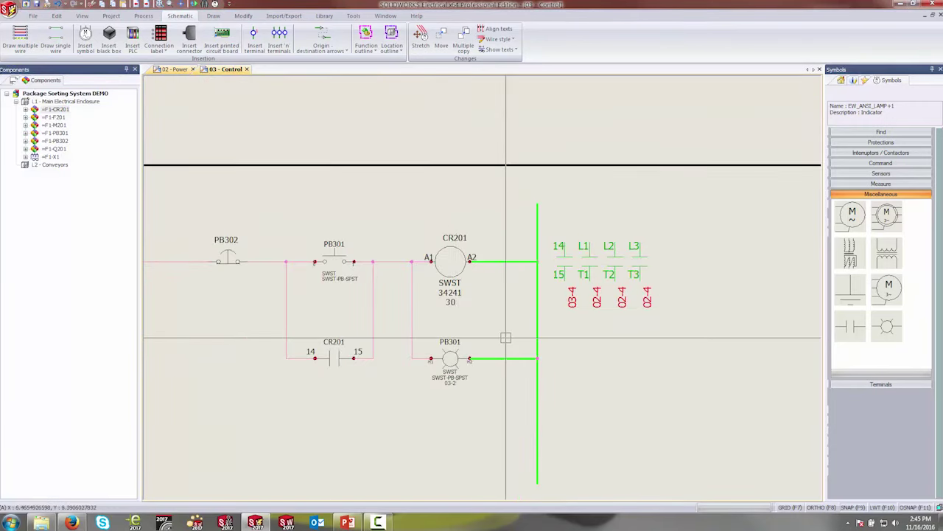
middle_drag(505, 338, 565, 257)
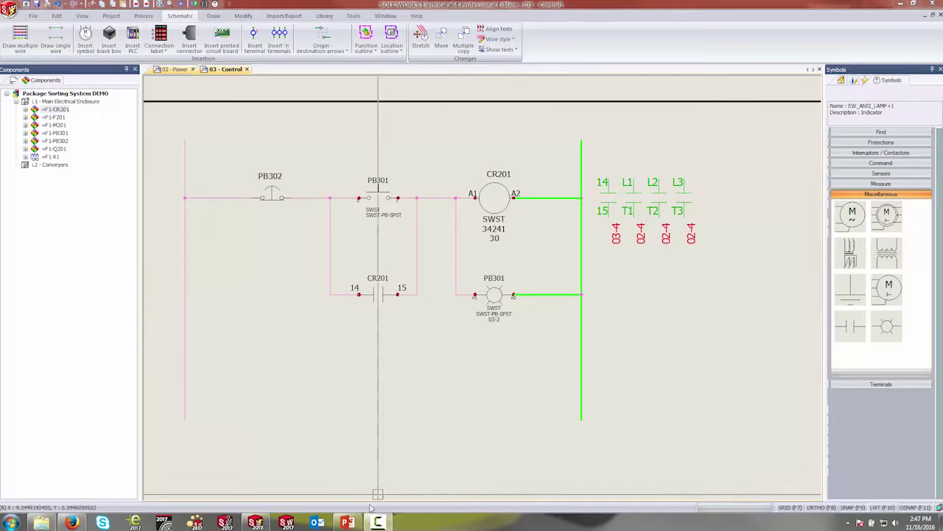
click(347, 521)
- Present slides 5 and 6 ('Easy Data Reuse and New Content Setup'), then end the show and minimize PowerPoint
click(836, 508)
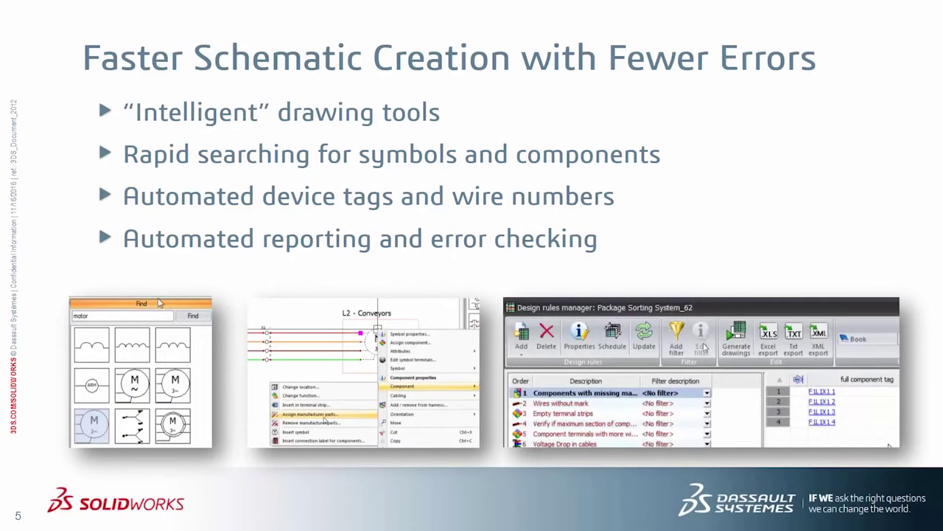
click(550, 228)
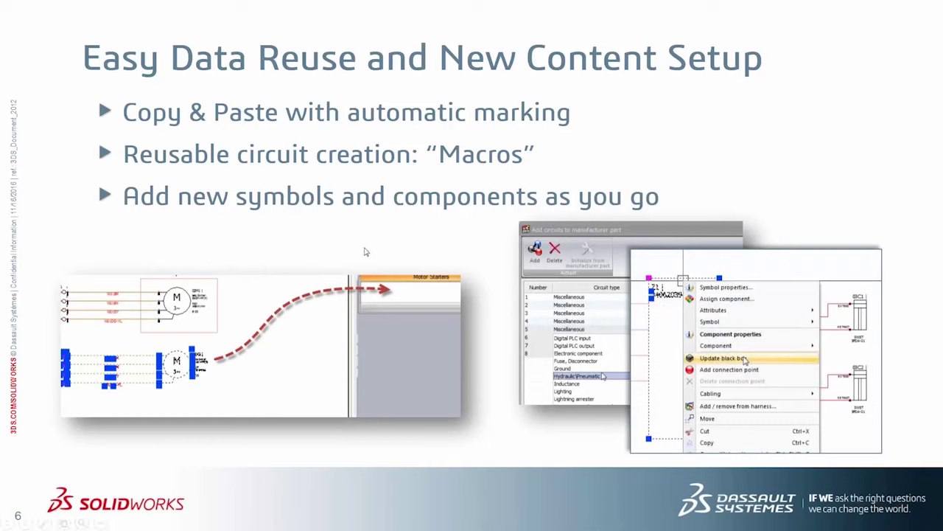
right_click(408, 232)
click(442, 370)
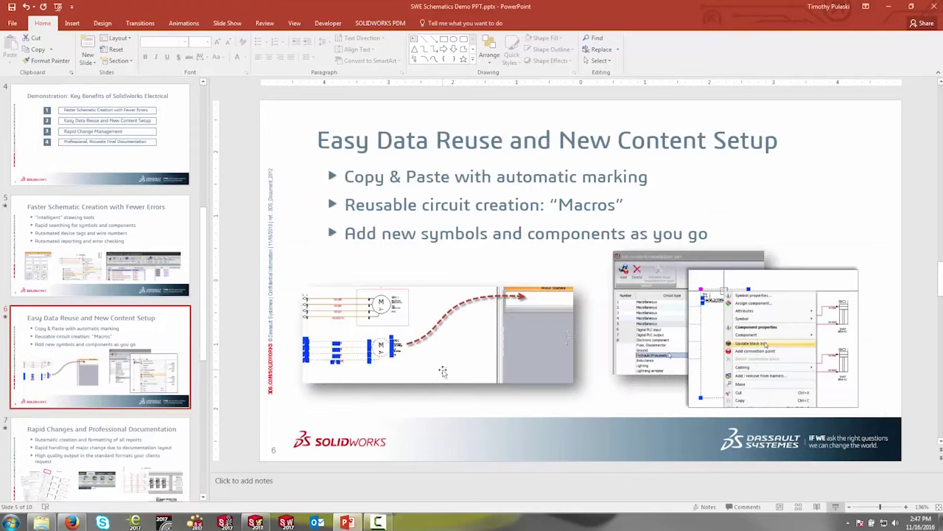
click(888, 6)
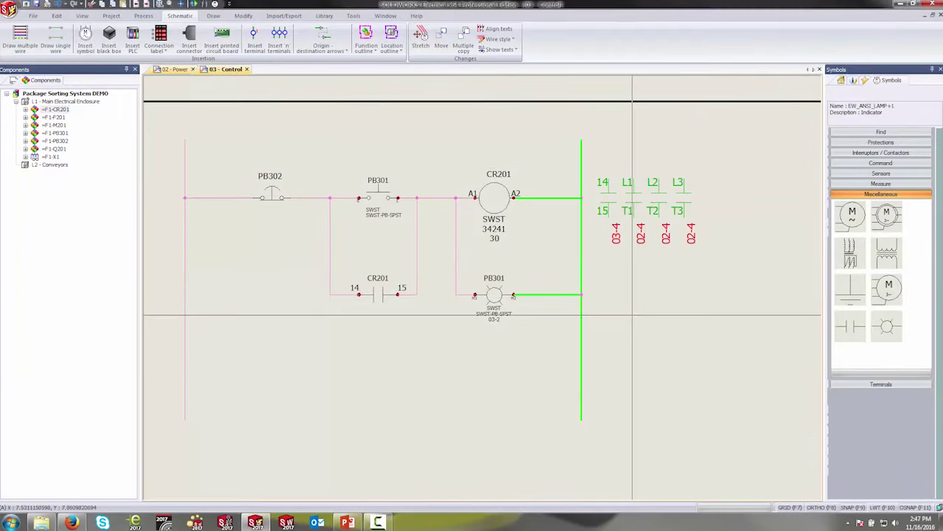
- Display the 02 - Power sheet framing the circuit through Q201, CR201 and X1 to M201
click(174, 68)
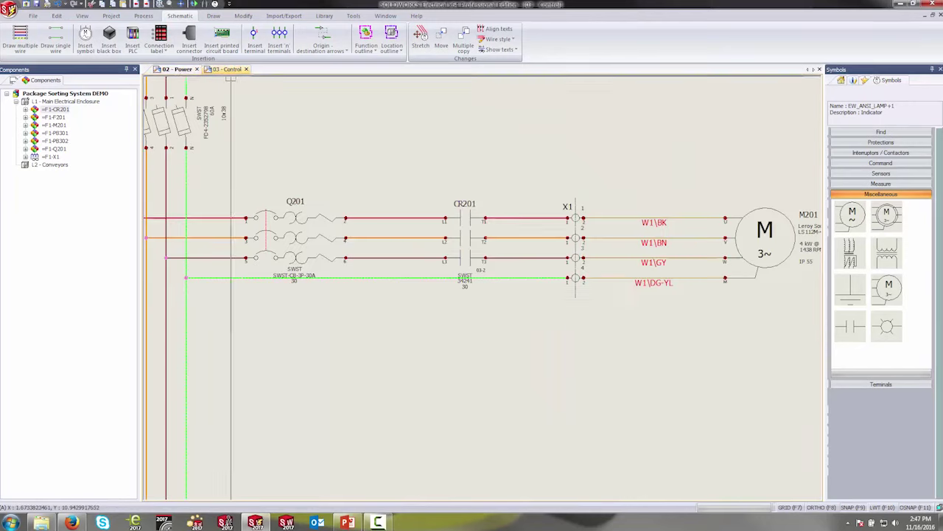
scroll(527, 312, down, 2)
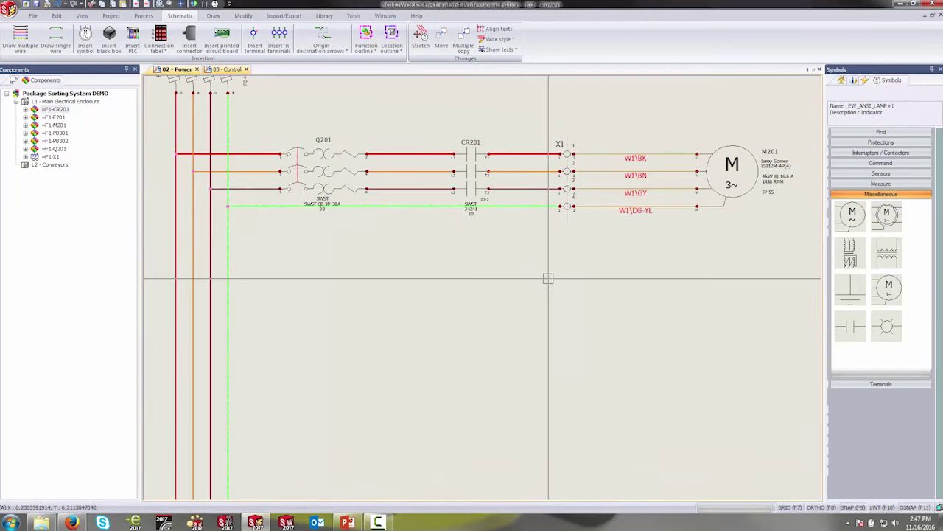
middle_drag(549, 279, 562, 310)
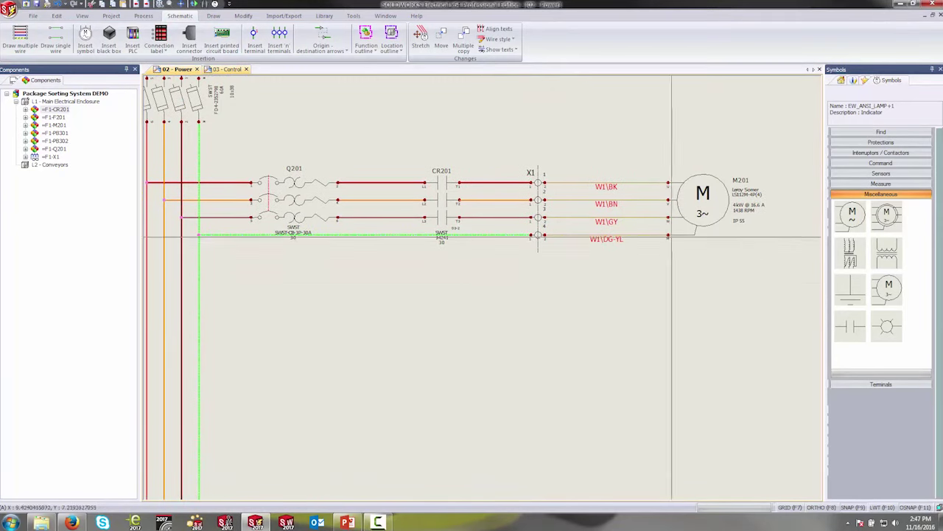
key(ctrl+a)
key(Escape)
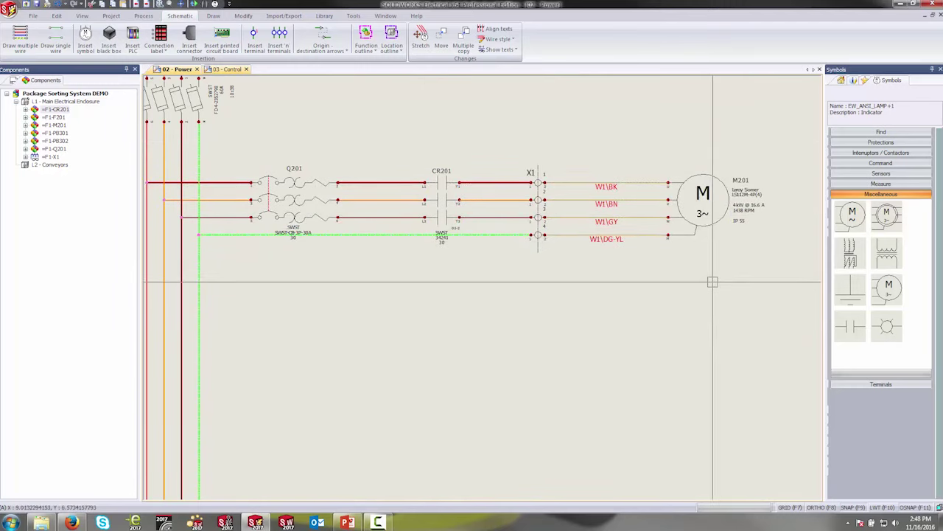
middle_drag(639, 324, 641, 279)
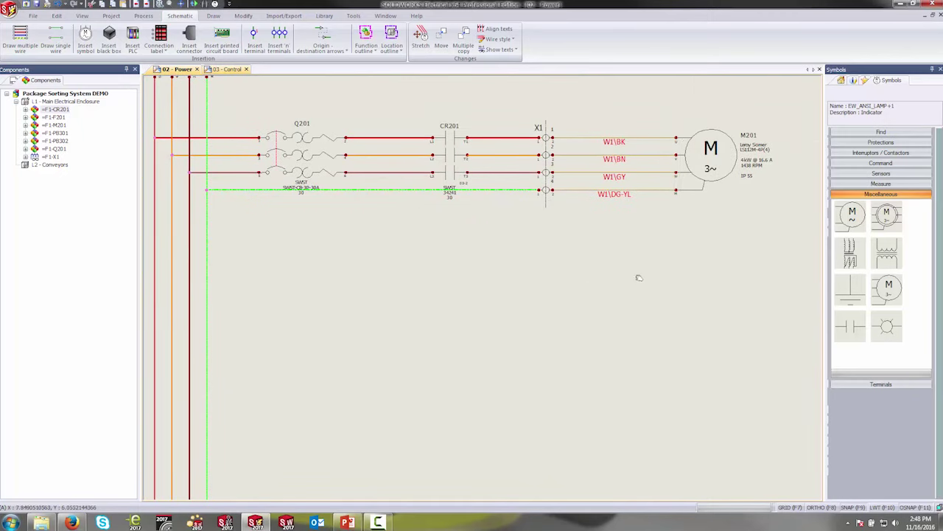
middle_drag(636, 273, 629, 292)
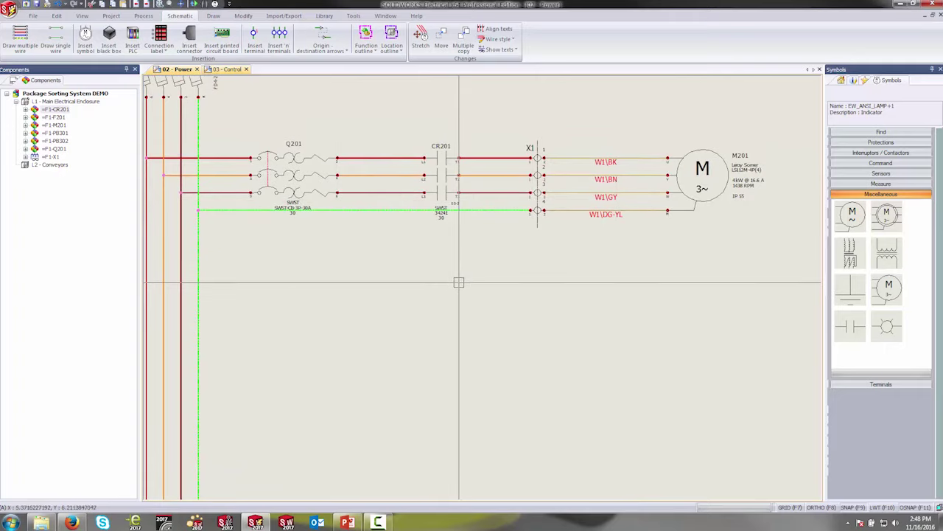
scroll(458, 282, down, 2)
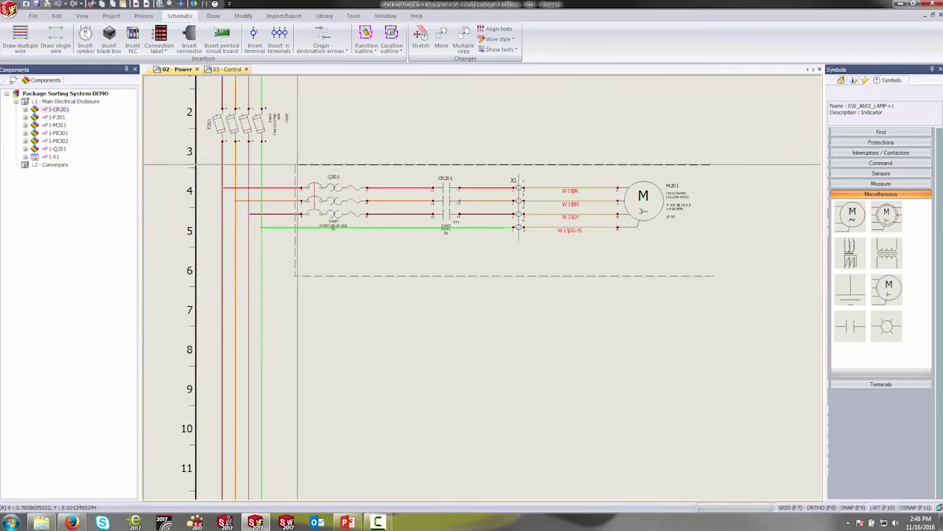
- Move the M201 motor circuit down from row 4 to row 5
click(288, 189)
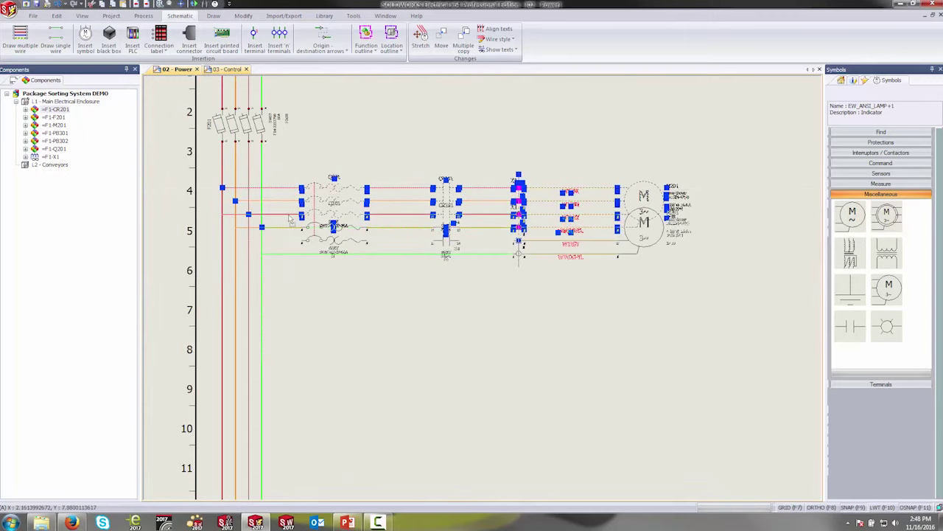
drag(312, 277, 311, 310)
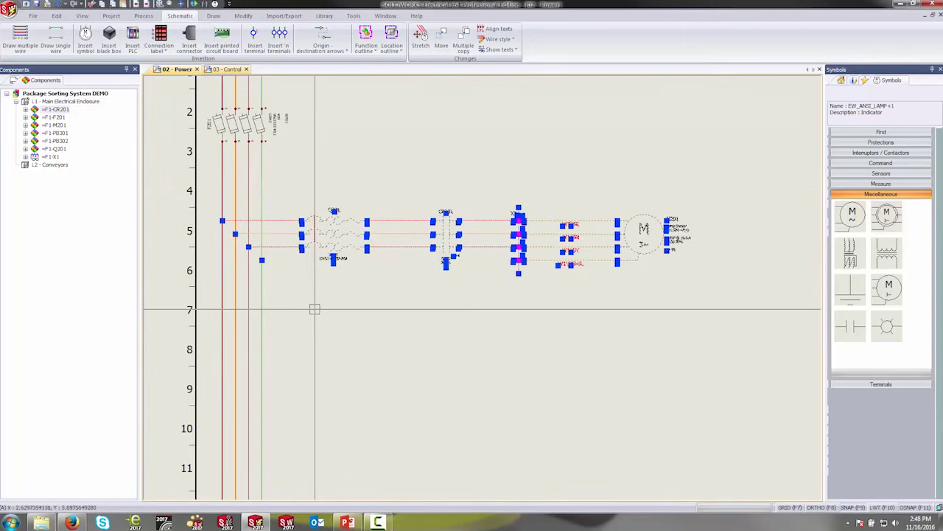
key(Escape)
scroll(425, 243, up, 1)
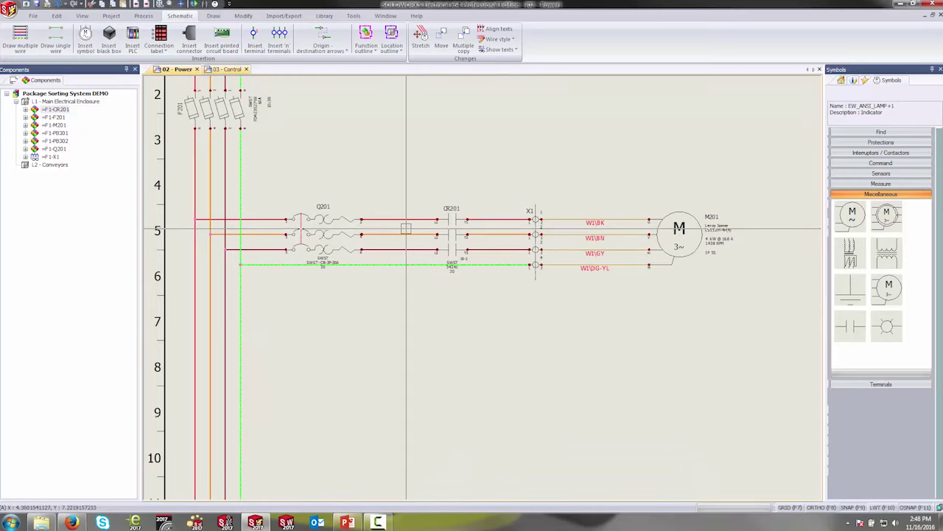
- Copy the row-5 circuit and paste it at rows 6–7 as Q202, CR202 and M202
click(741, 291)
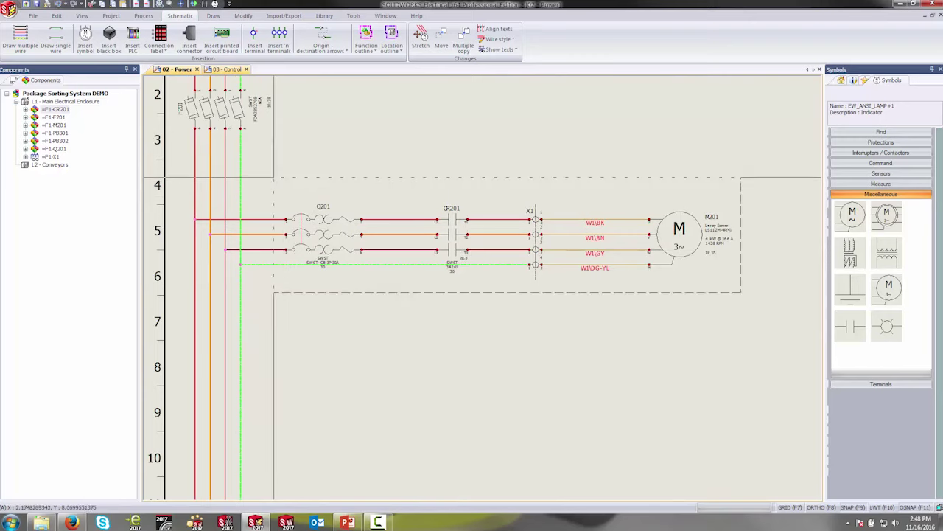
click(273, 178)
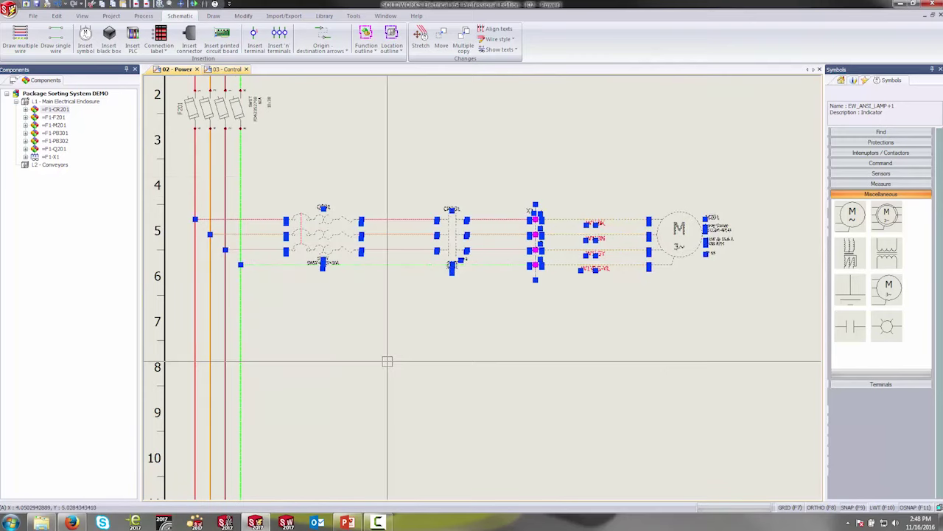
key(Escape)
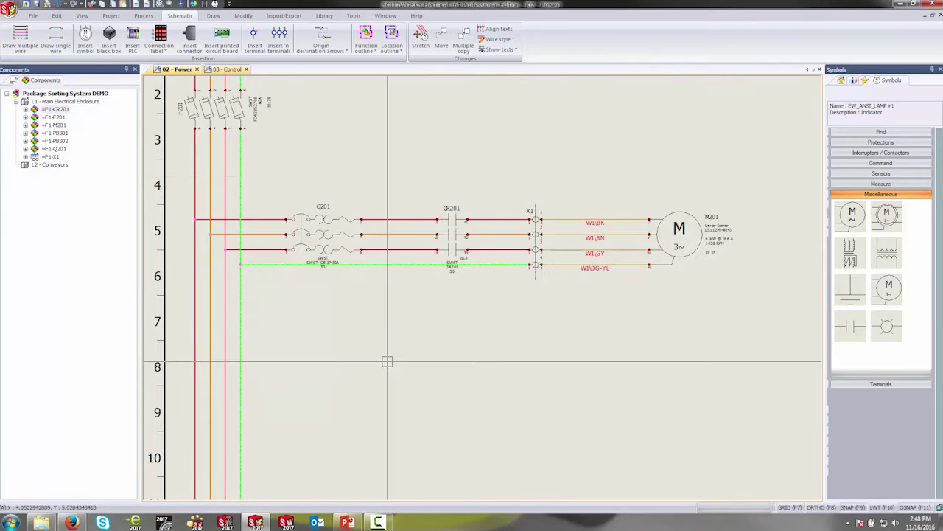
key(ctrl+v)
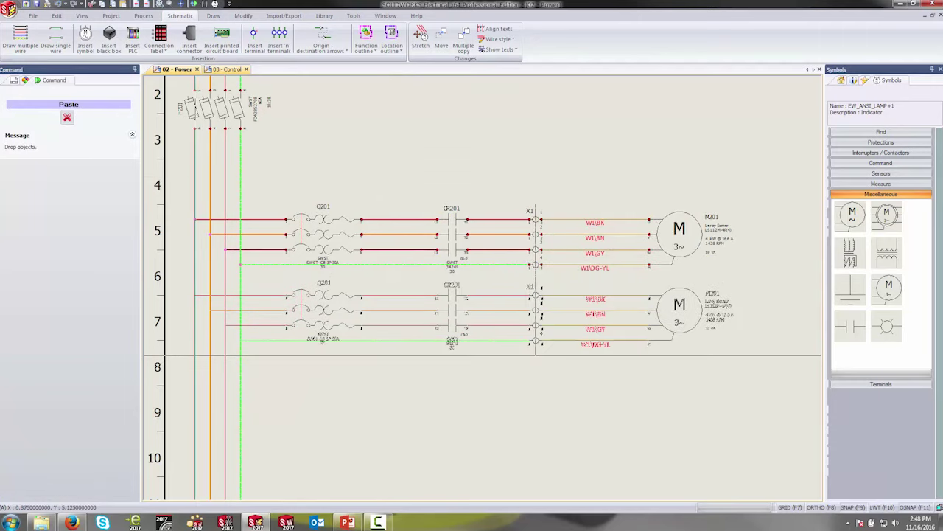
click(195, 356)
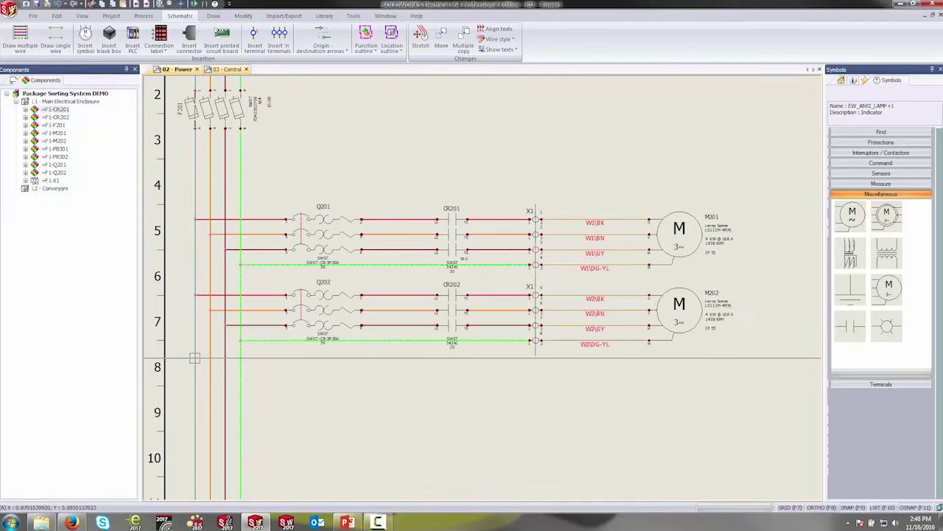
- Check both motor circuits, with the copy on X1 terminals 5–8, and display the Macros library
scroll(357, 238, up, 3)
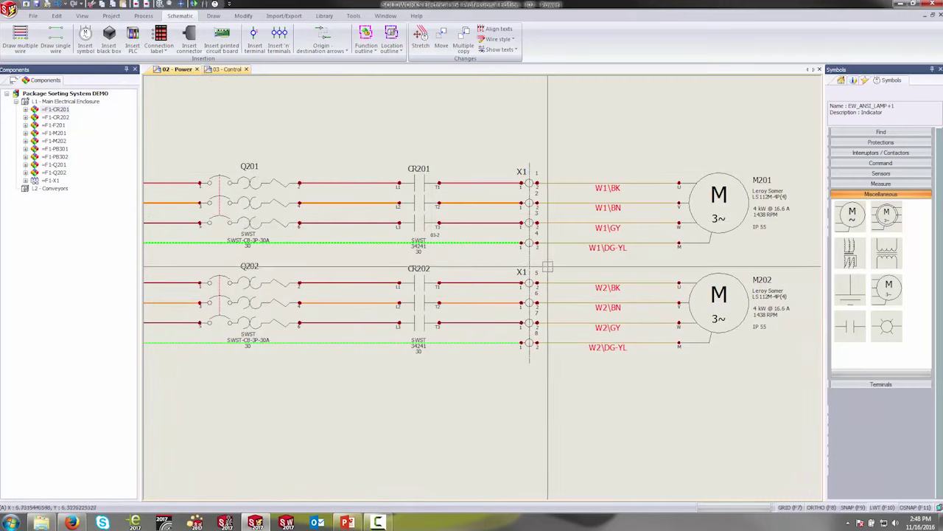
scroll(663, 280, up, 2)
scroll(606, 299, up, 2)
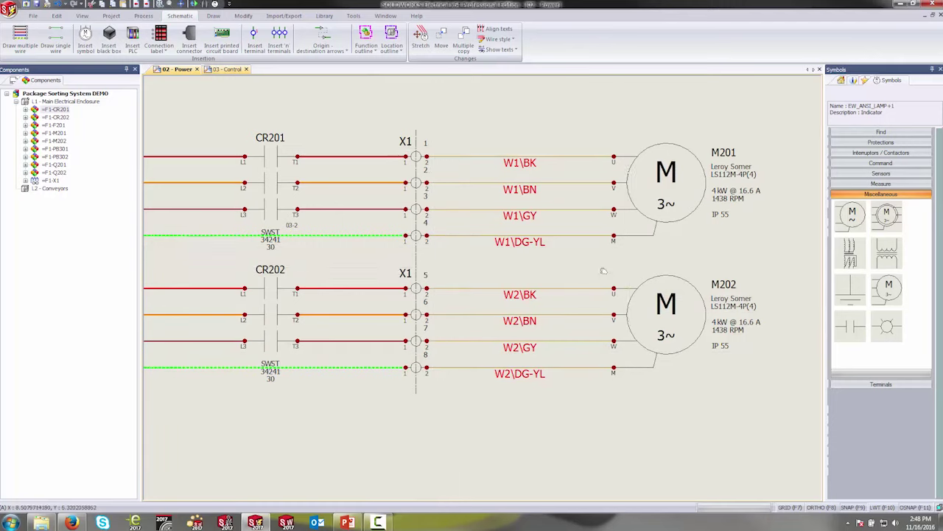
middle_drag(600, 267, 564, 275)
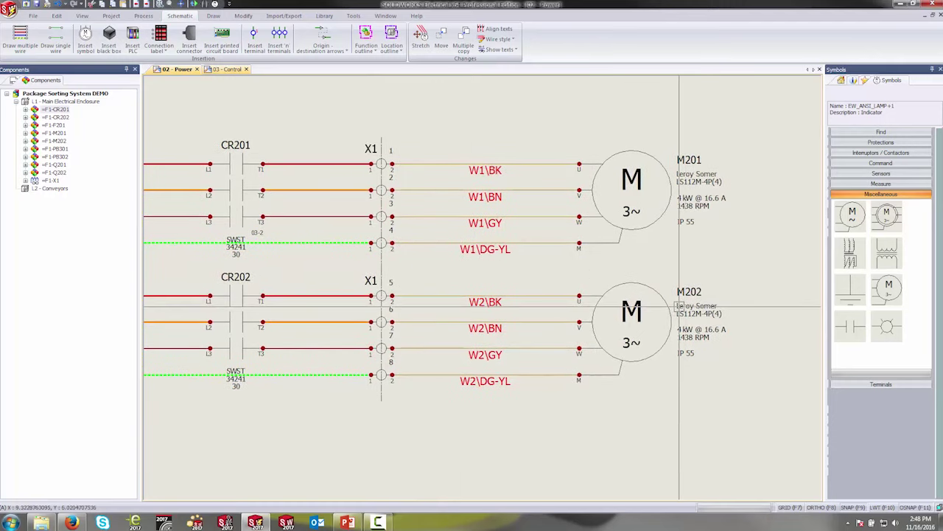
scroll(679, 305, down, 4)
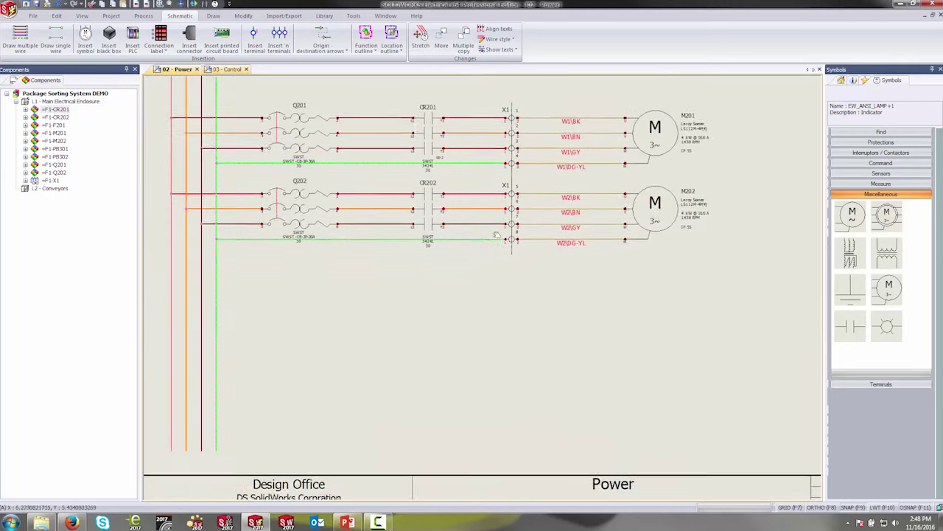
middle_drag(494, 234, 489, 251)
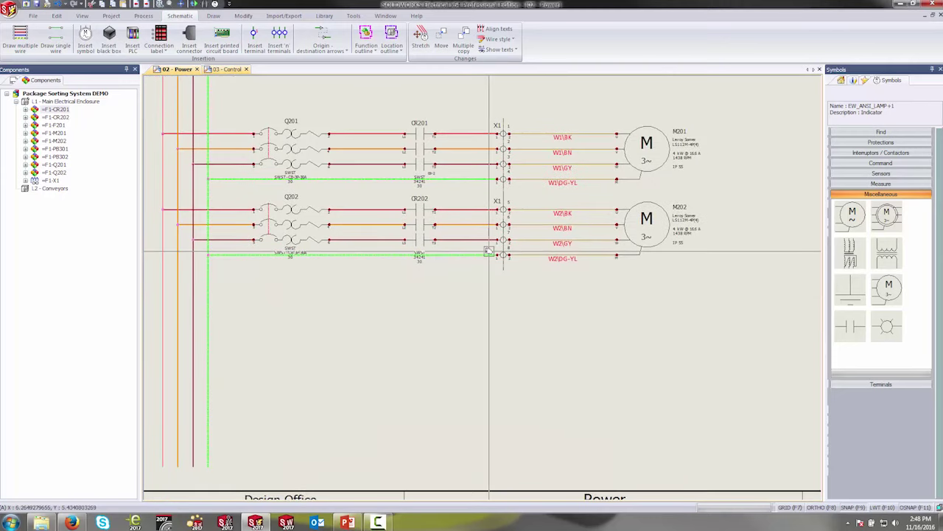
click(867, 82)
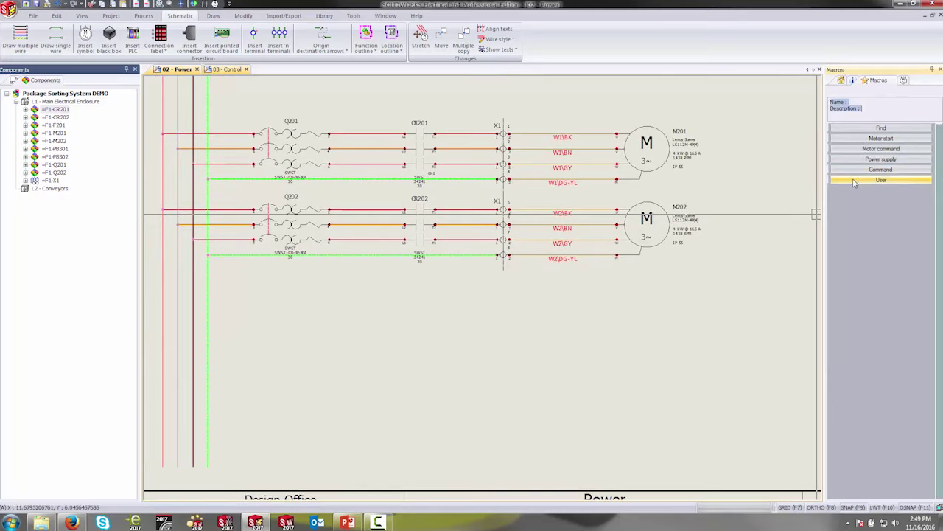
- Expand Motor command, window-select the Q202/CR202/M202 circuit and drop it into the Macros panel
click(877, 139)
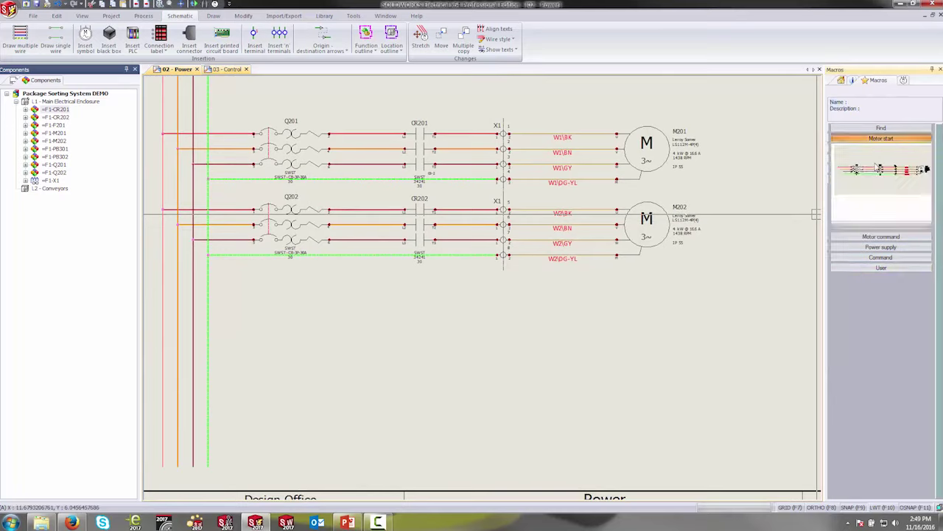
click(875, 236)
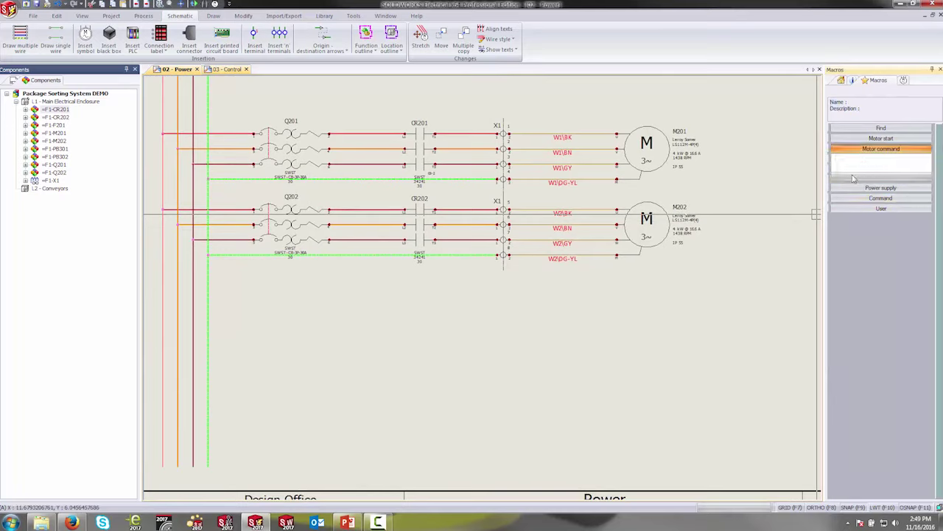
drag(883, 165, 231, 190)
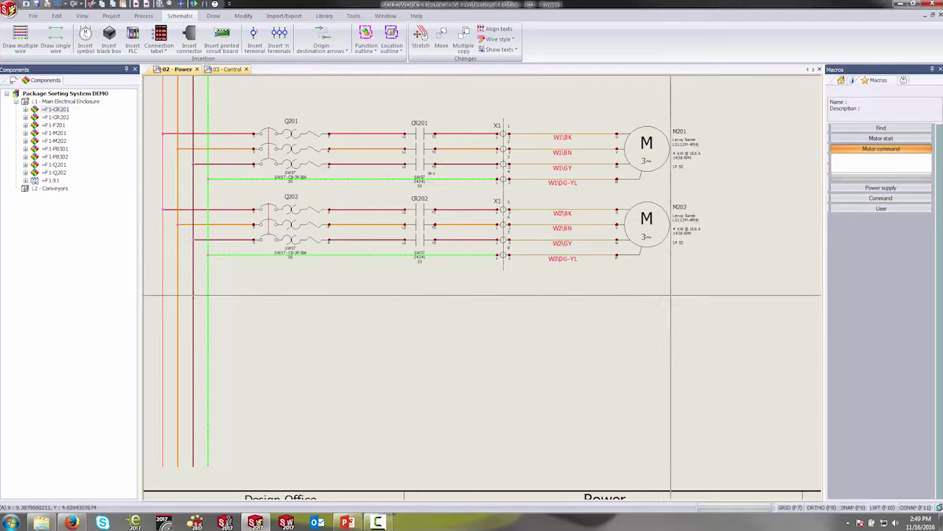
click(502, 229)
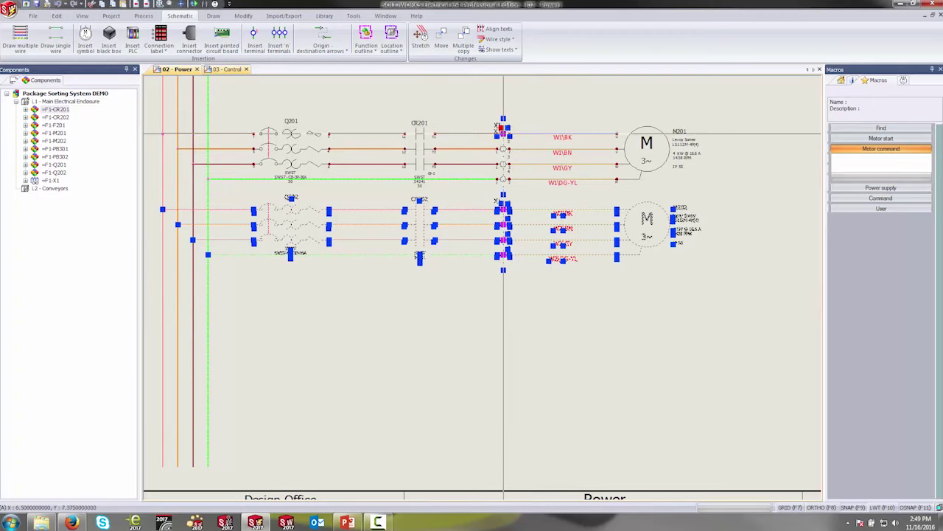
key(Escape)
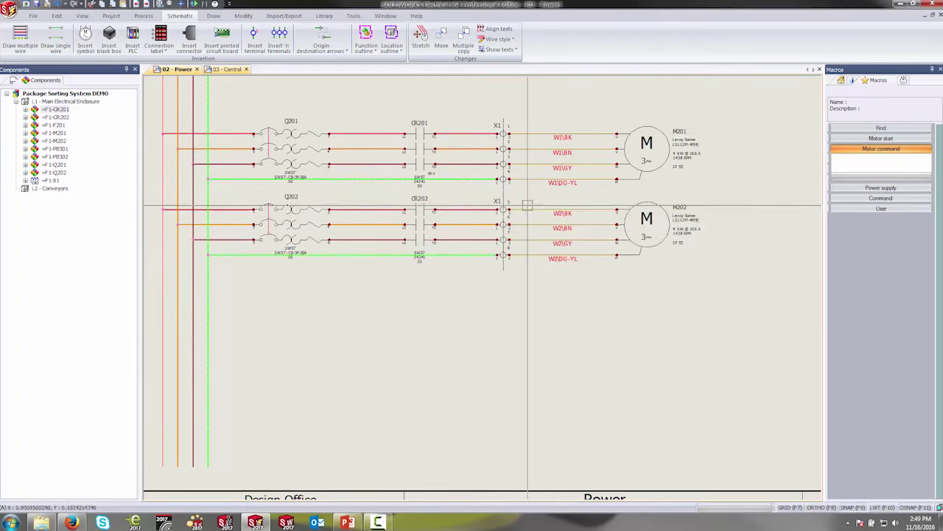
click(709, 305)
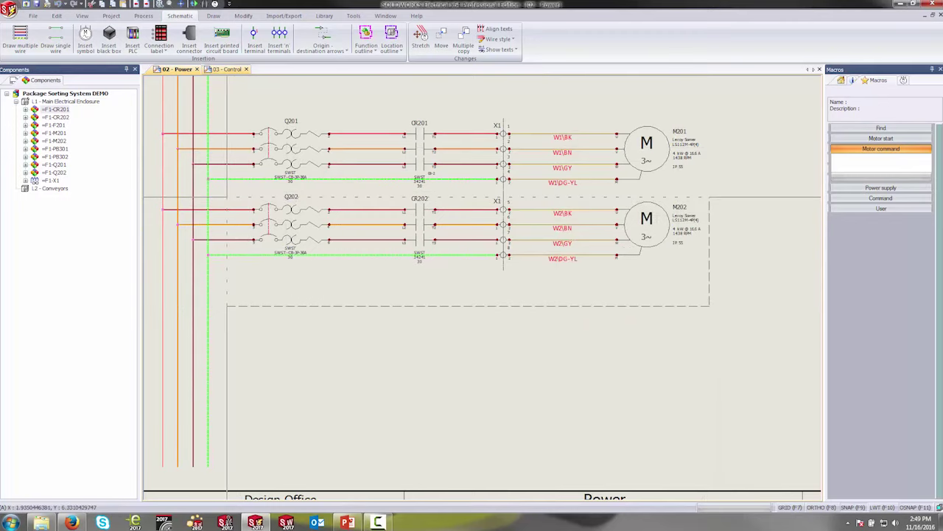
click(227, 198)
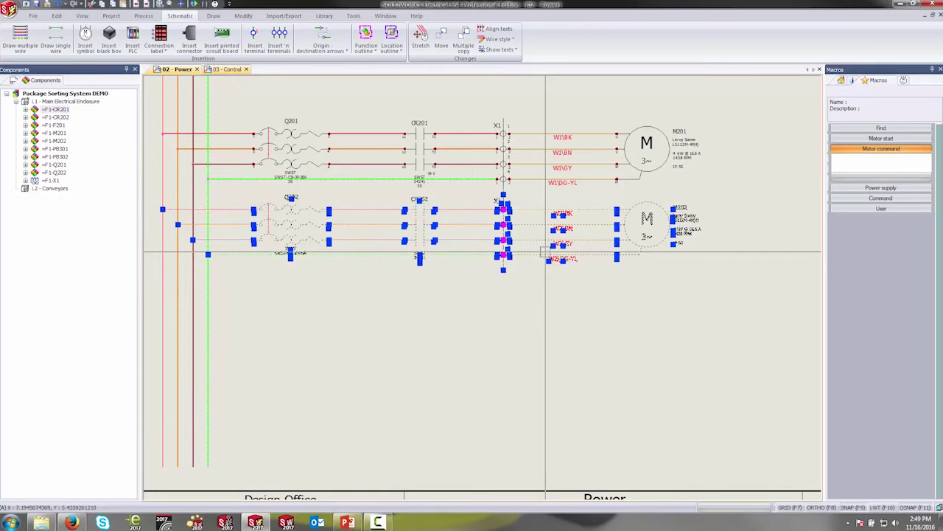
drag(239, 210, 857, 169)
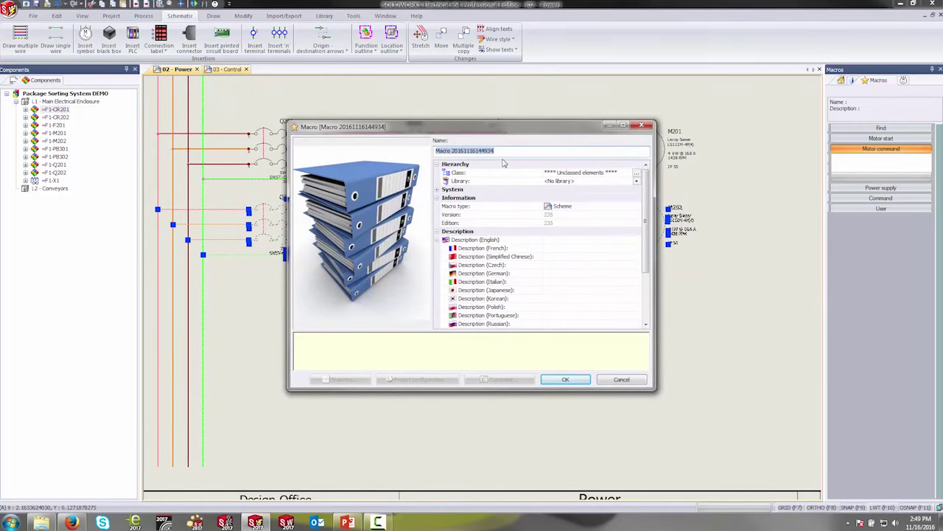
- Name the macro '3 Phase Motor New' after a duplicate-name warning and save it under Motor command
text(3 Phase Motor)
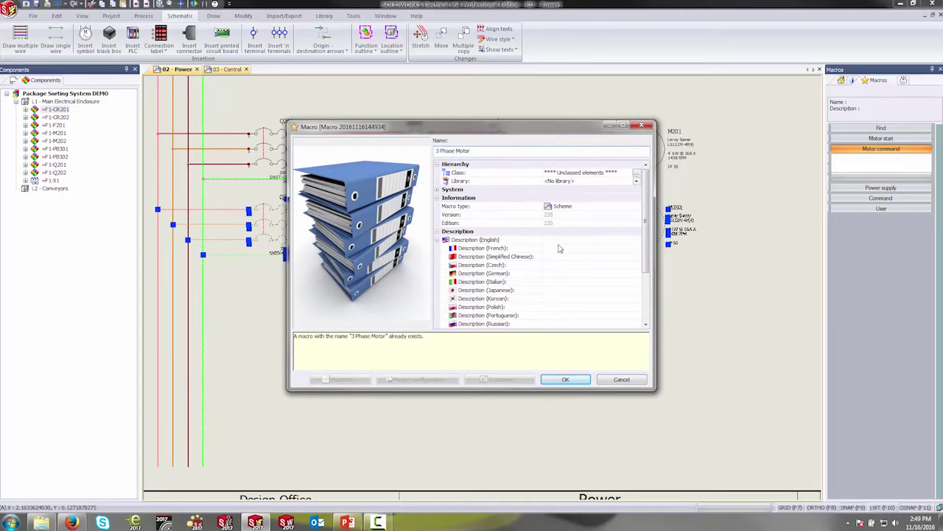
click(558, 384)
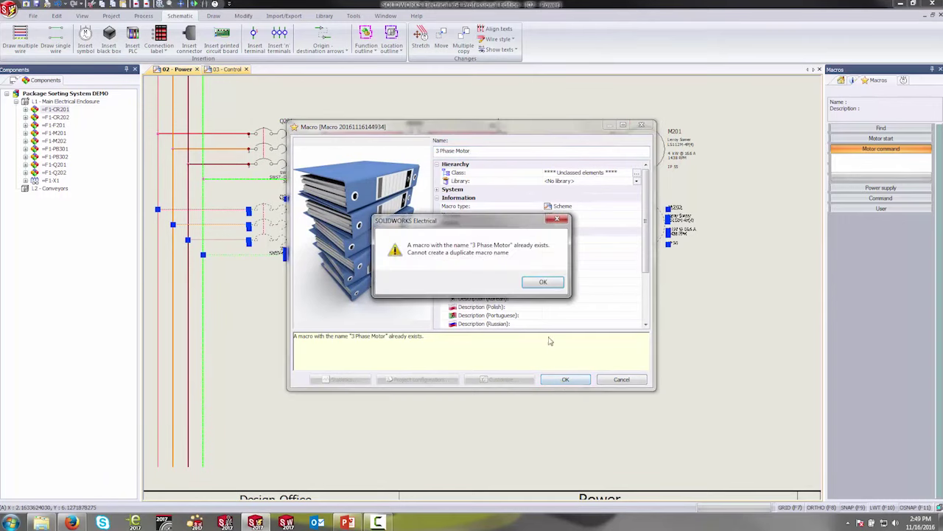
click(543, 282)
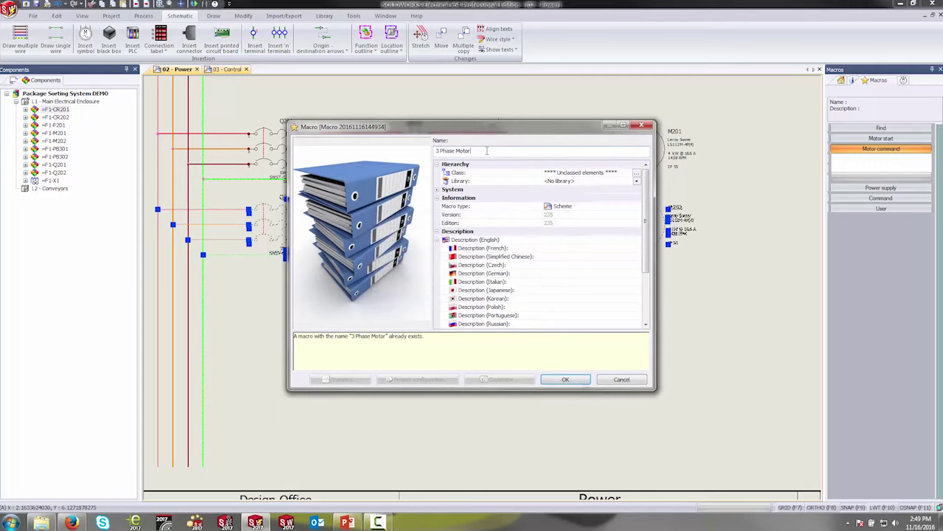
text(N)
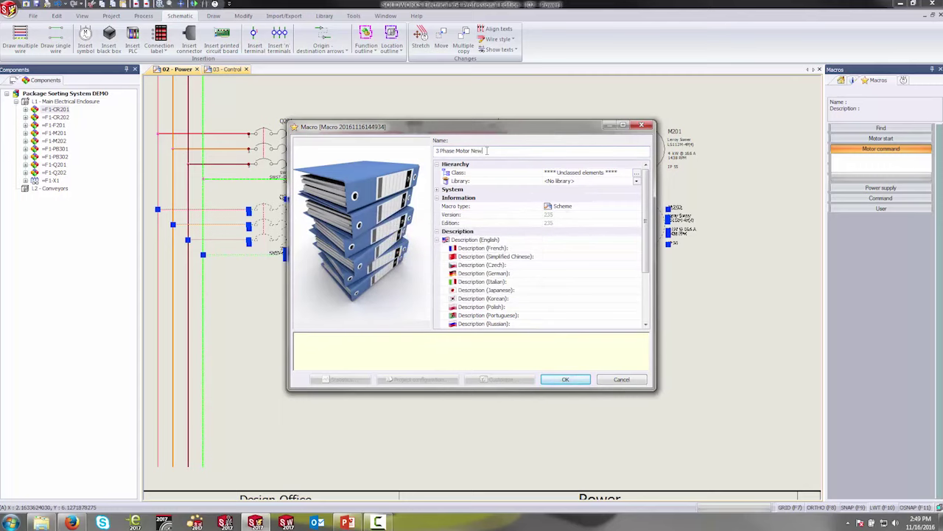
text(ew)
click(565, 378)
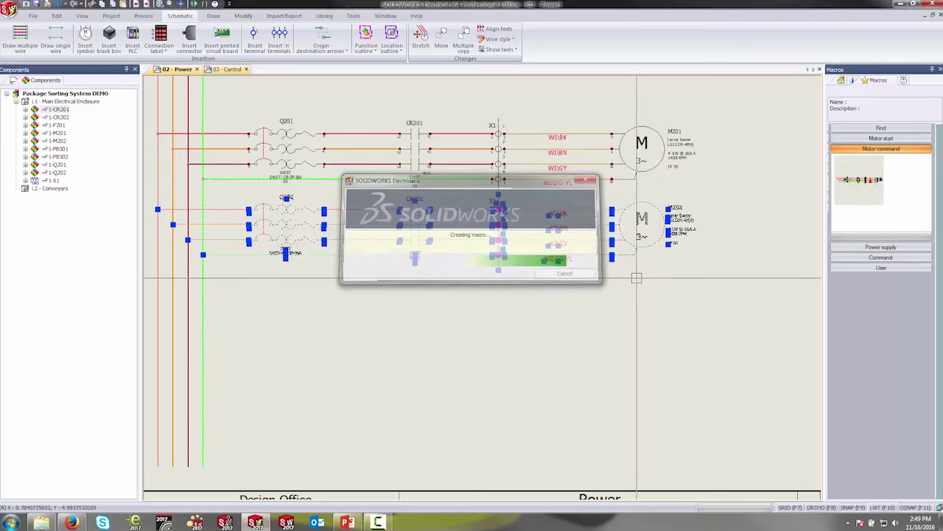
click(863, 194)
key(Escape)
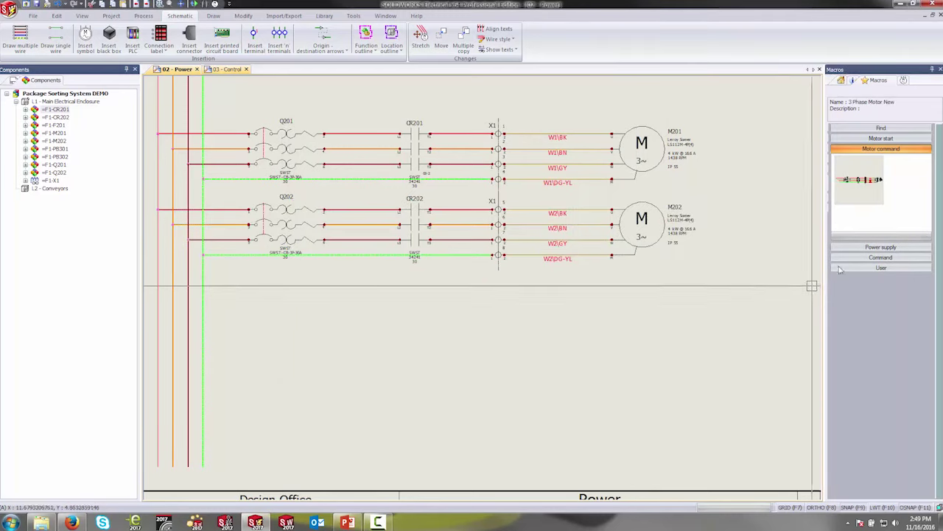
- Insert the 3 Phase Motor New macro below the second circuit, creating Q203, CR203, M203 on cable W3
mouse_move(859, 183)
mouse_down()
mouse_move(870, 236)
mouse_move(641, 324)
mouse_move(499, 343)
mouse_move(249, 300)
mouse_move(248, 286)
mouse_up()
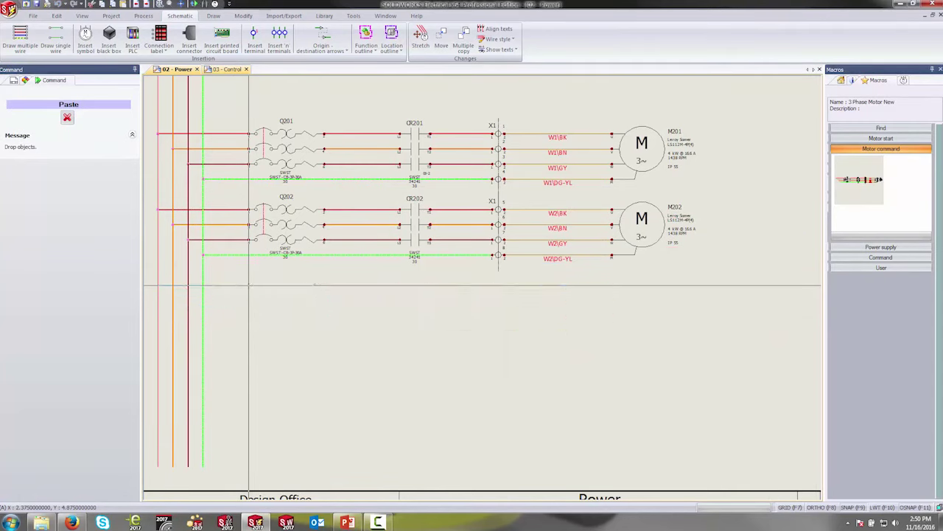
click(578, 389)
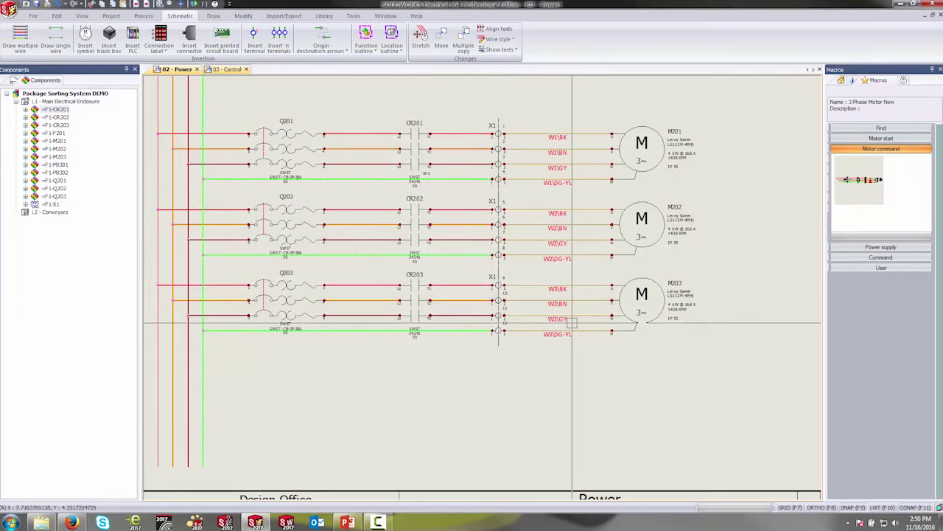
scroll(572, 220, up, 3)
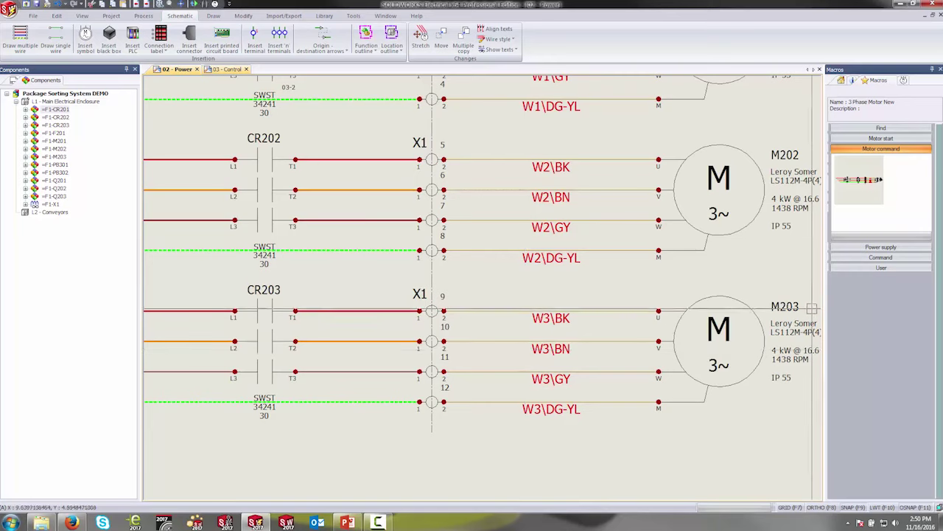
scroll(789, 289, down, 1)
scroll(590, 317, down, 4)
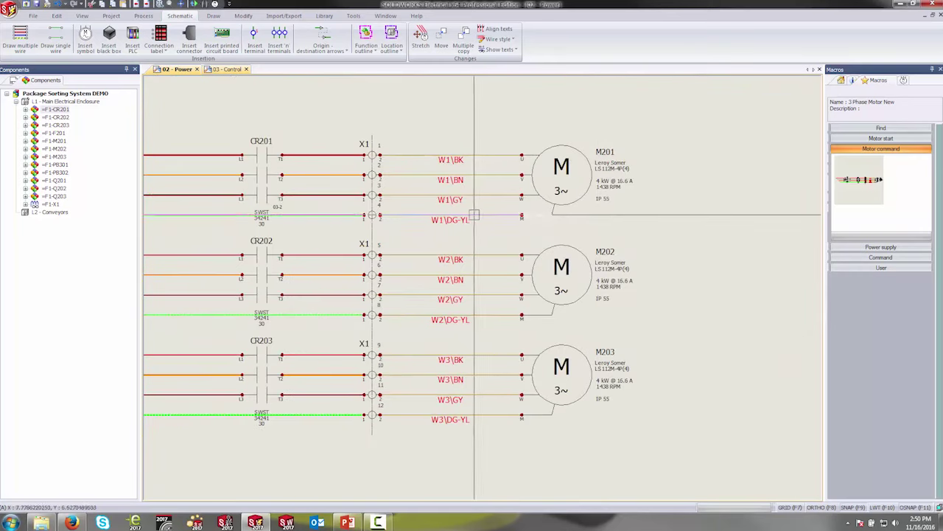
scroll(481, 213, up, 1)
mouse_move(481, 213)
middle_down()
mouse_move(520, 226)
mouse_move(497, 203)
middle_up()
scroll(524, 226, down, 1)
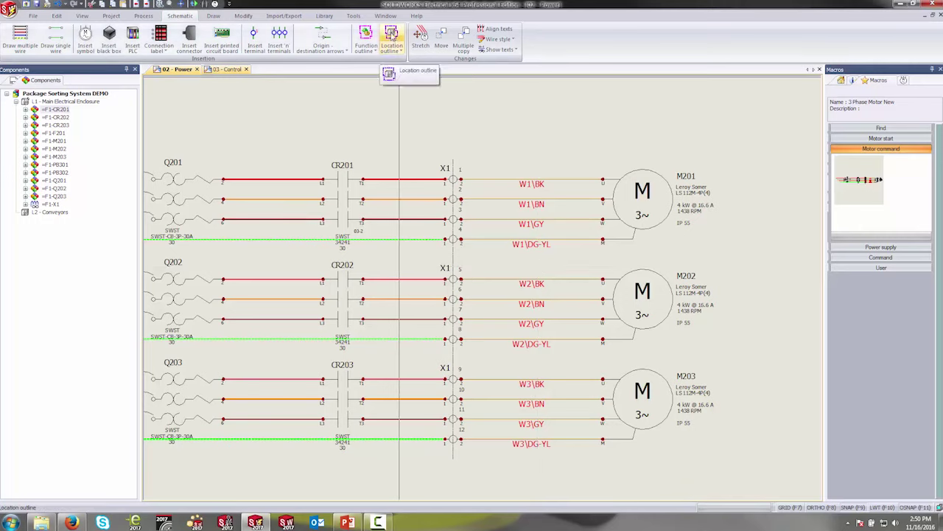
- Draw an L2 - Conveyors location outline around M201–M203 and move those motors into it
click(391, 35)
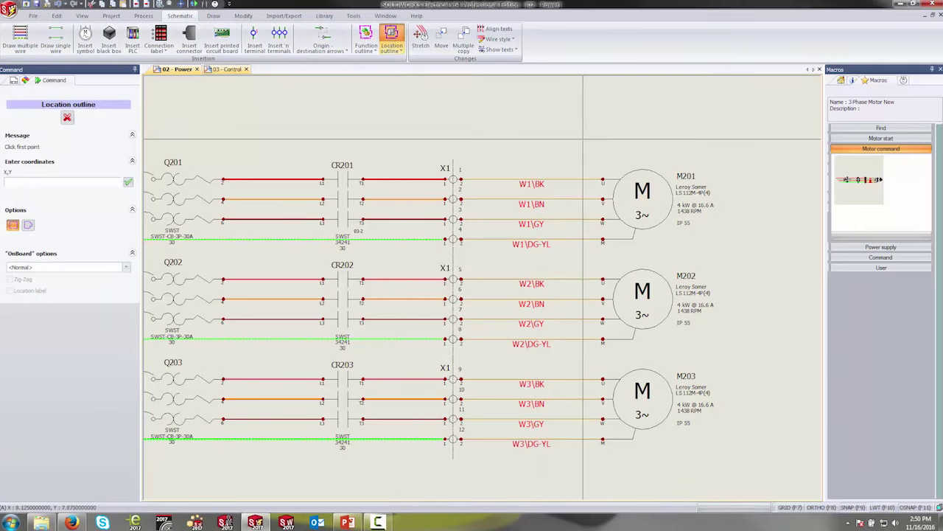
click(583, 139)
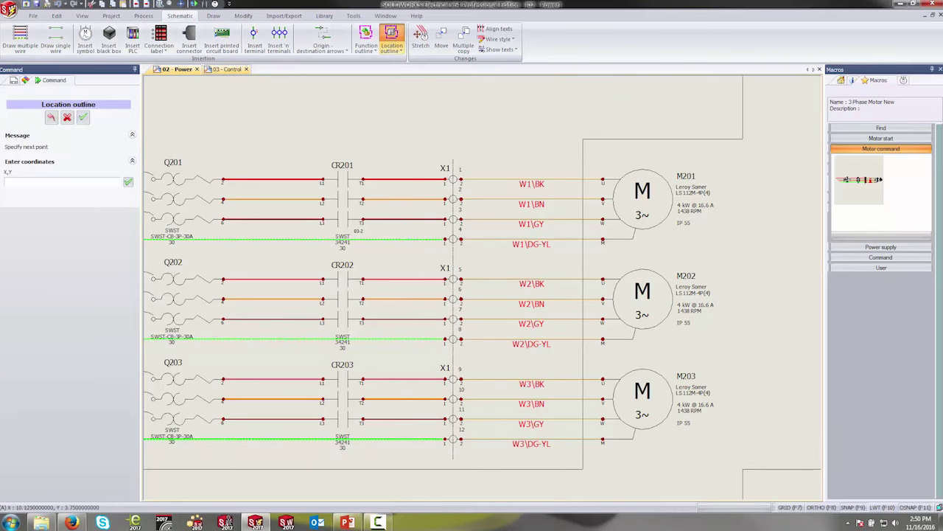
click(742, 468)
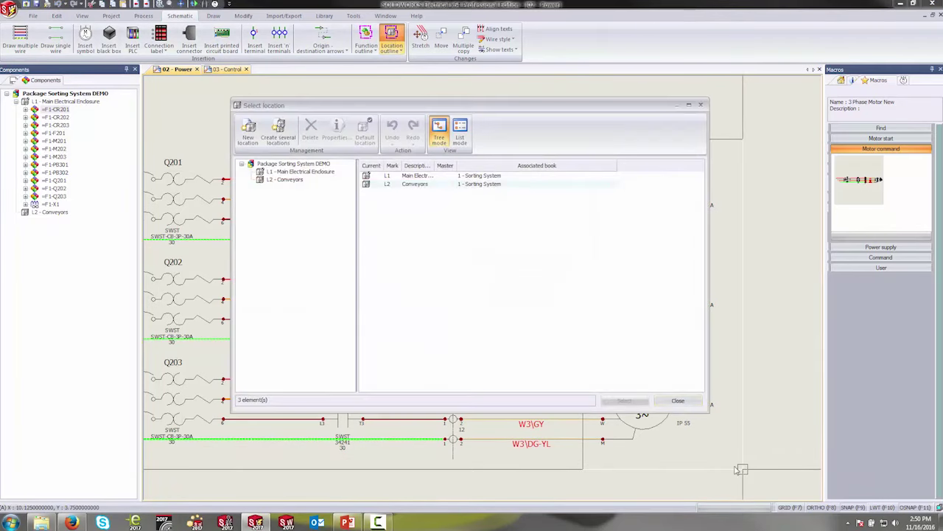
click(286, 180)
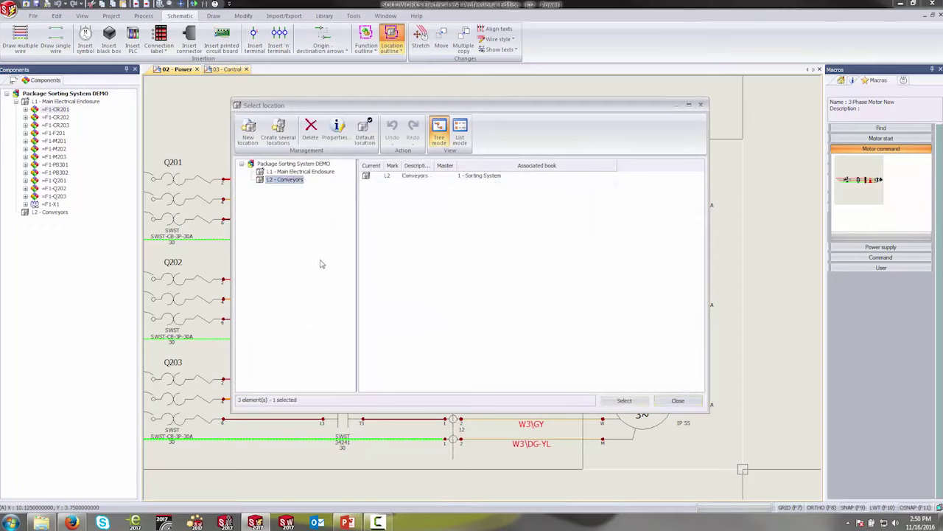
click(624, 401)
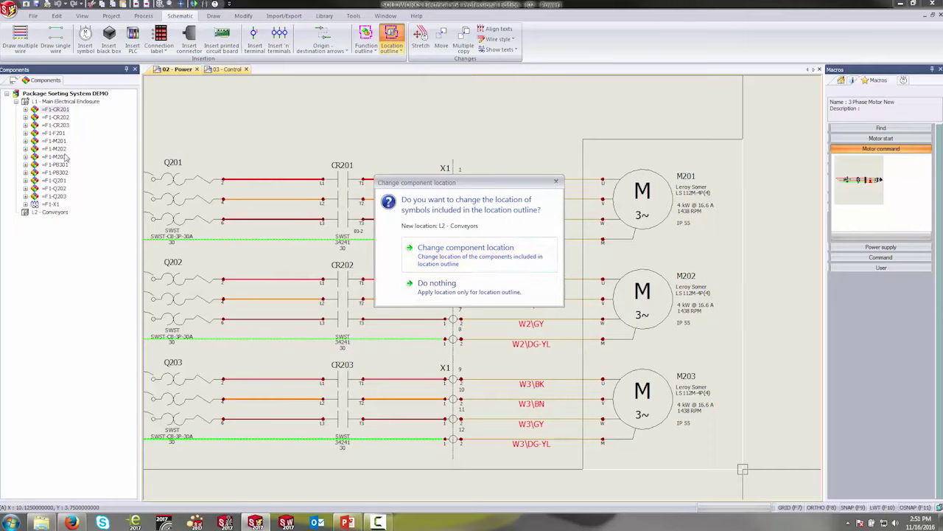
click(452, 251)
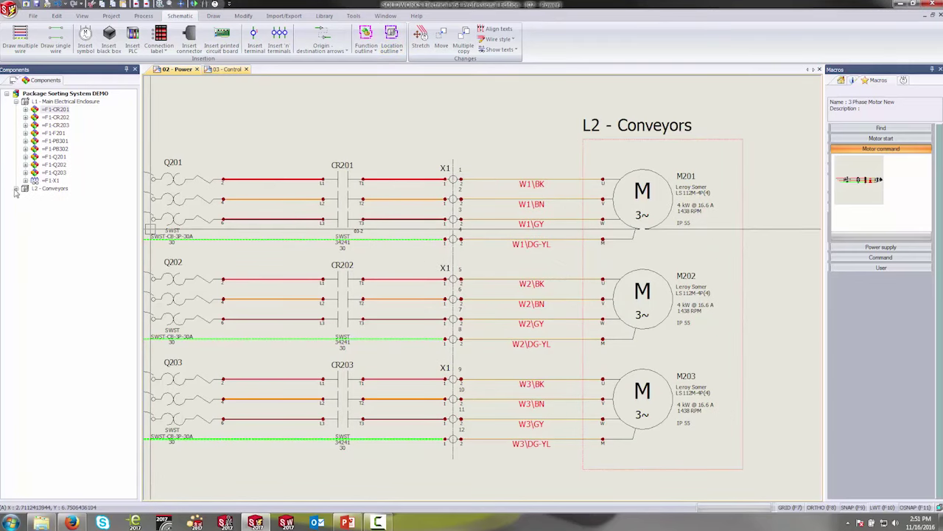
click(16, 189)
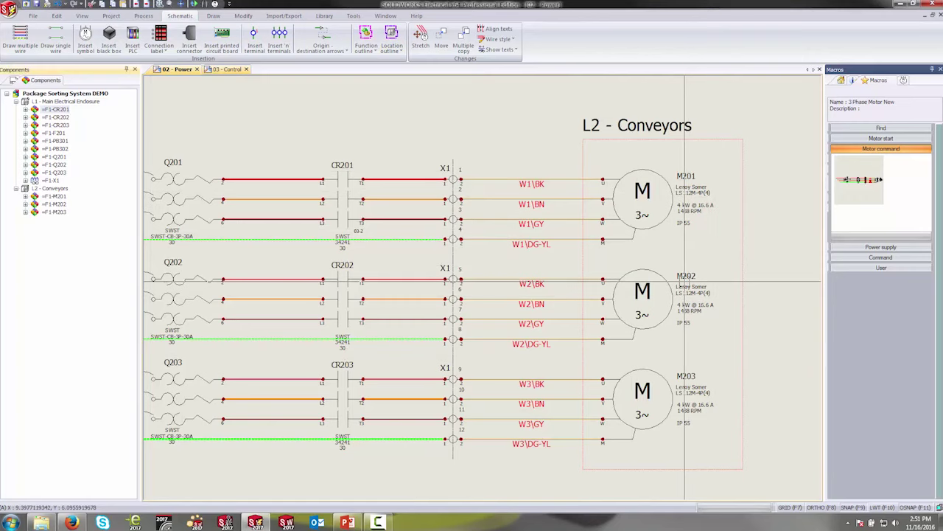
- Place the 24V Power Supply macro PS201, with output wires 404 and Gnd-1, above the motor circuits
scroll(685, 281, down, 4)
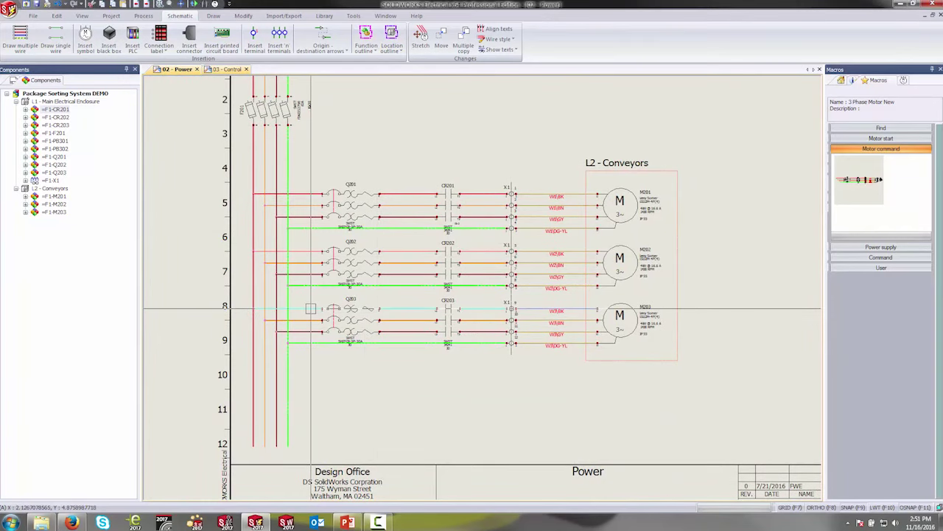
scroll(303, 221, up, 3)
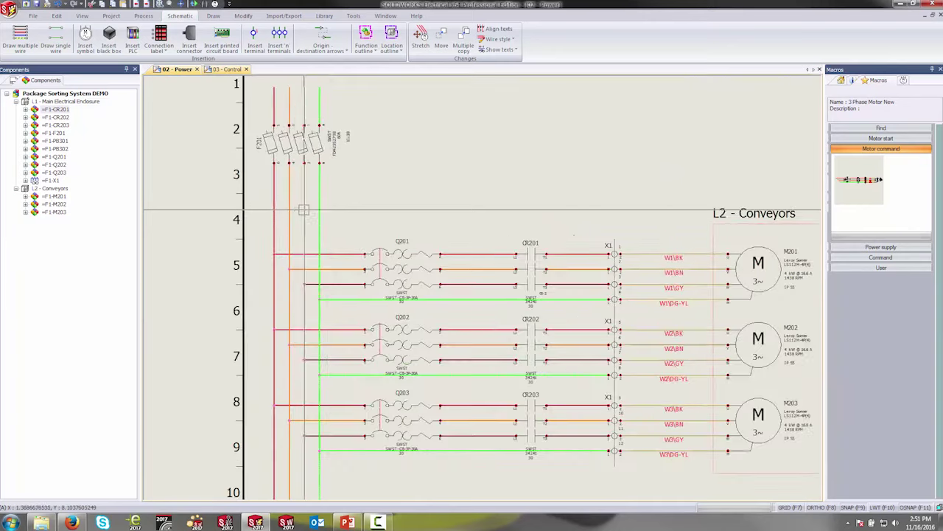
click(889, 267)
drag(860, 271, 403, 186)
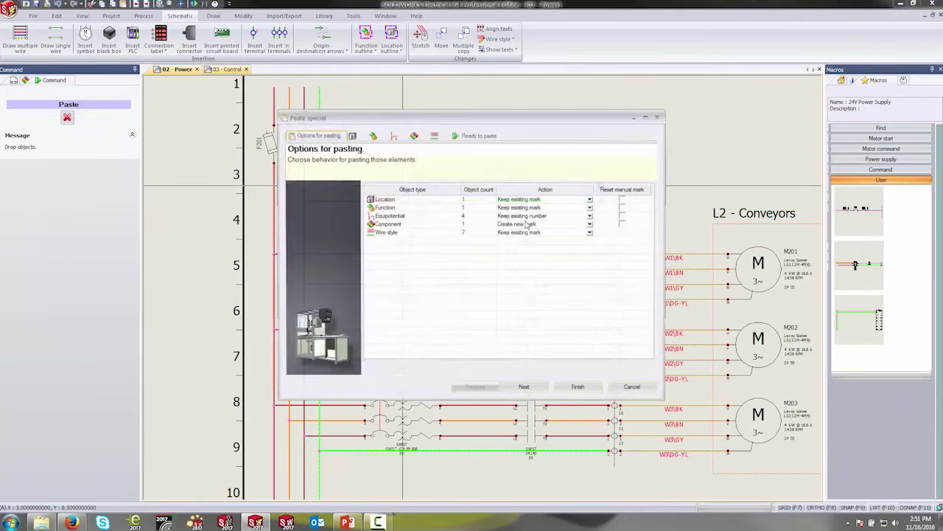
click(572, 387)
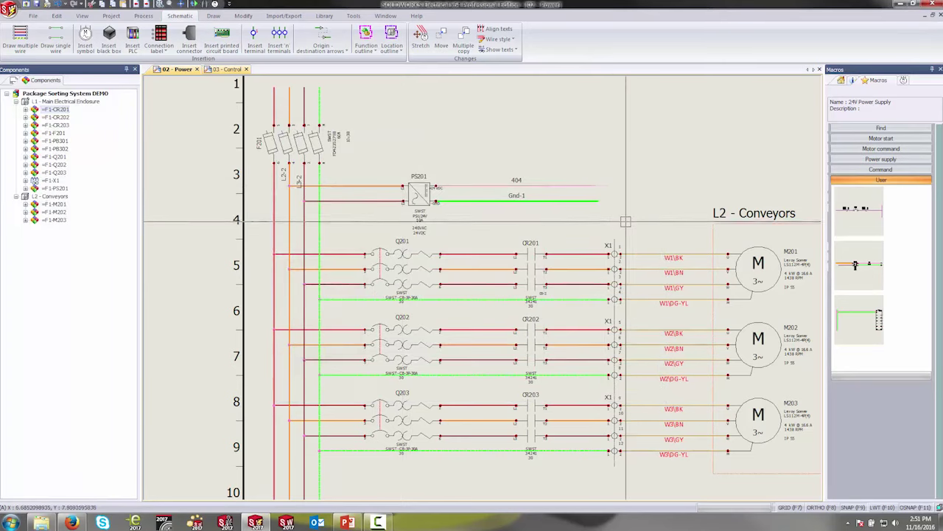
scroll(577, 295, down, 2)
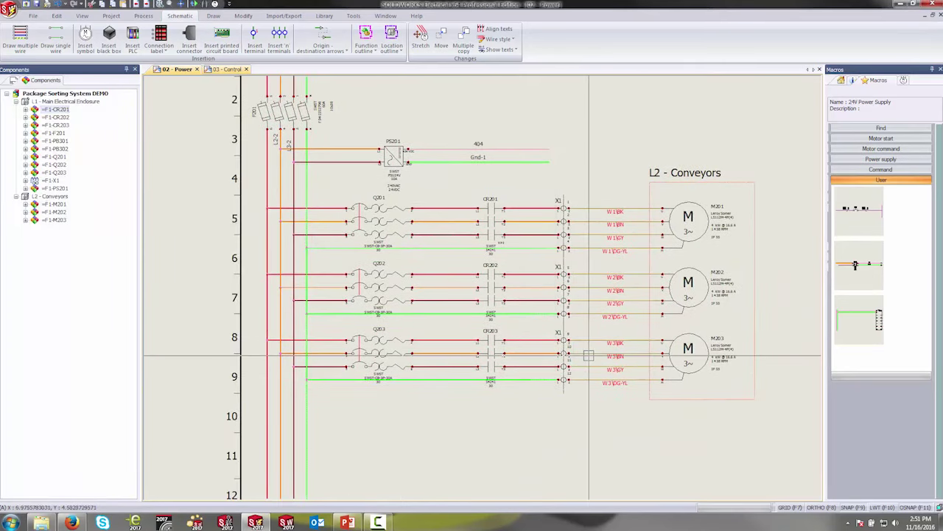
middle_drag(588, 356, 502, 344)
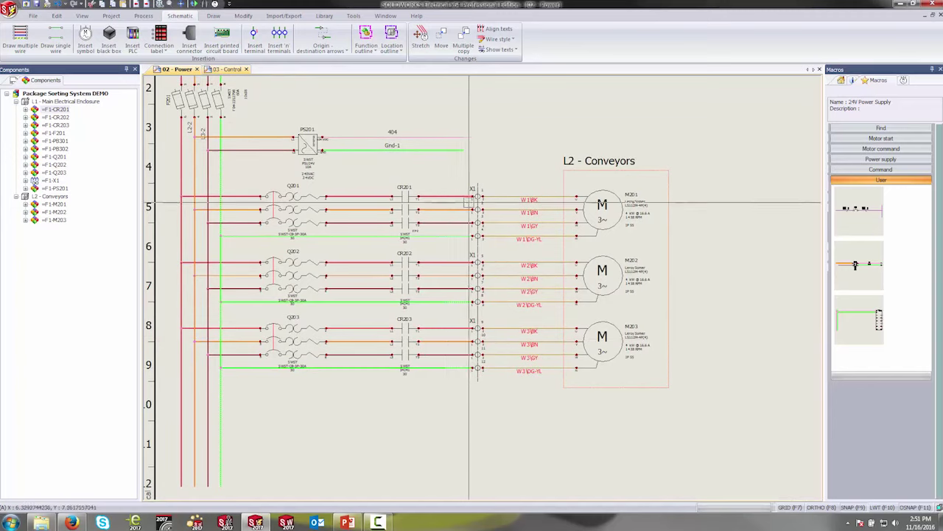
- Link wire 404 to the Control sheet's left rail with a single origin-destination arrow
click(229, 69)
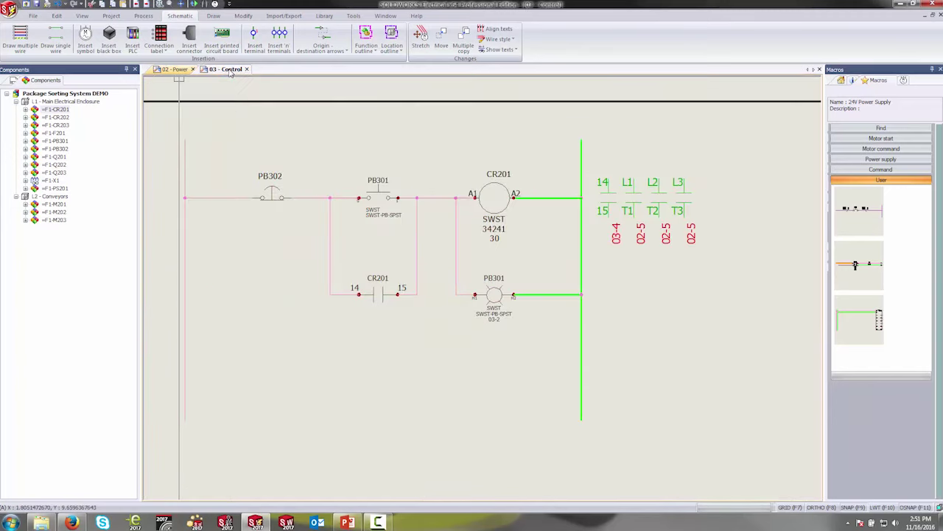
click(176, 69)
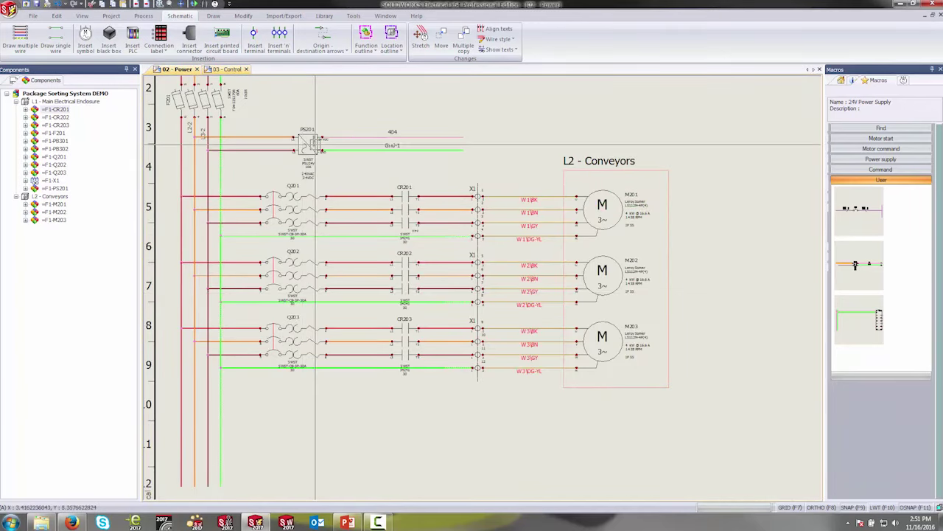
click(330, 37)
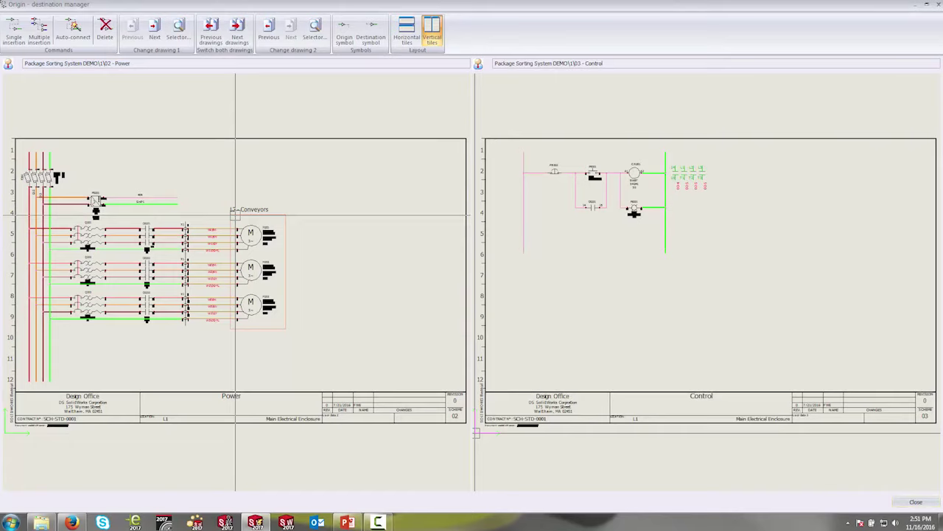
click(13, 33)
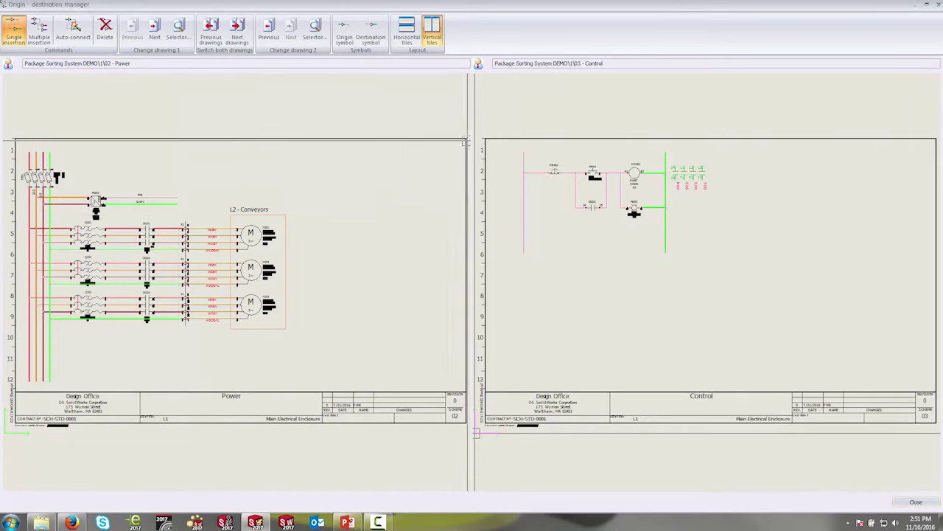
click(517, 143)
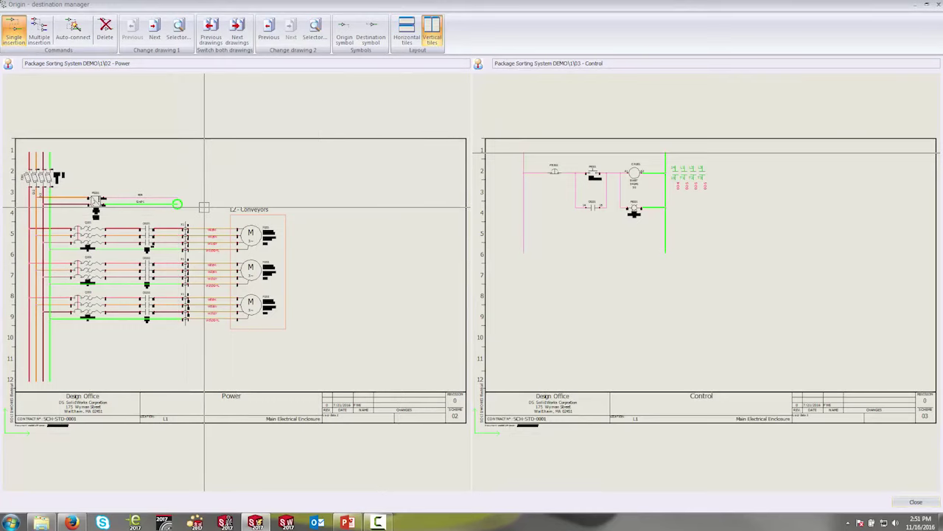
scroll(196, 204, up, 1)
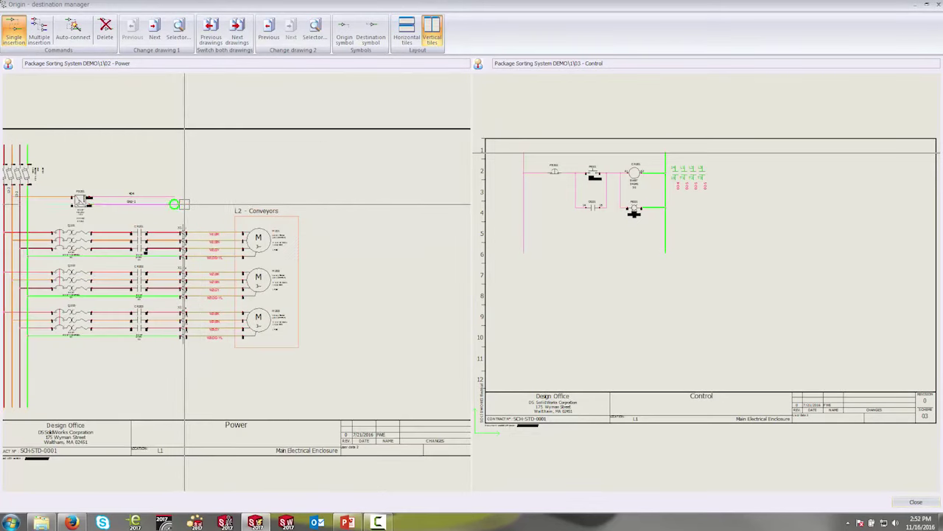
scroll(187, 201, up, 1)
click(532, 173)
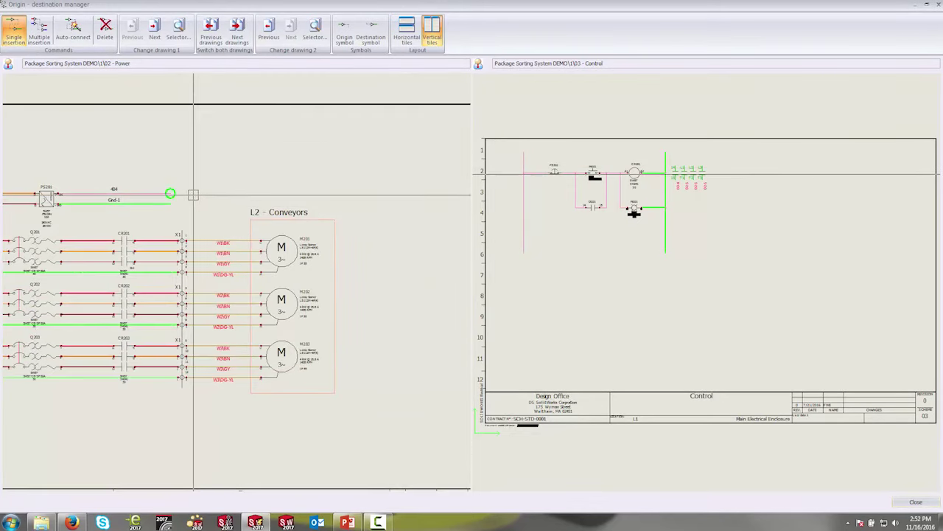
click(193, 194)
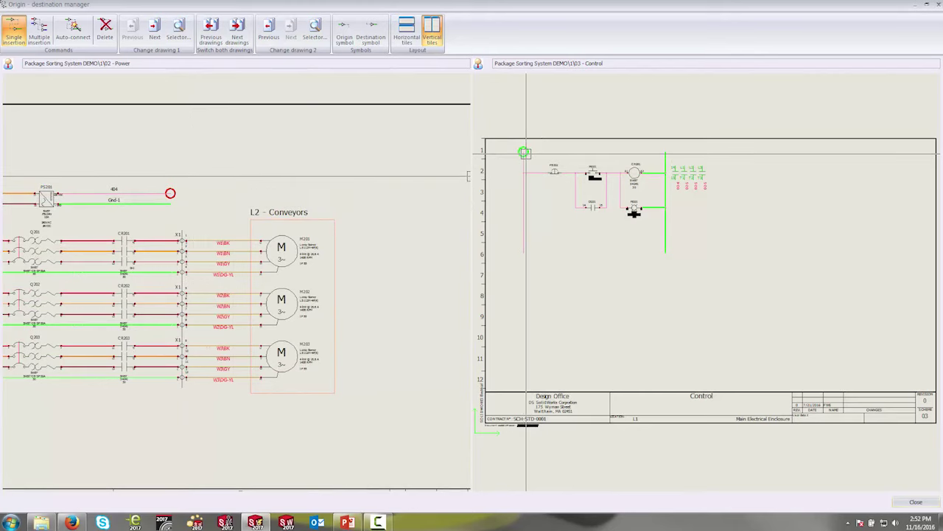
scroll(438, 257, down, 2)
scroll(200, 204, up, 1)
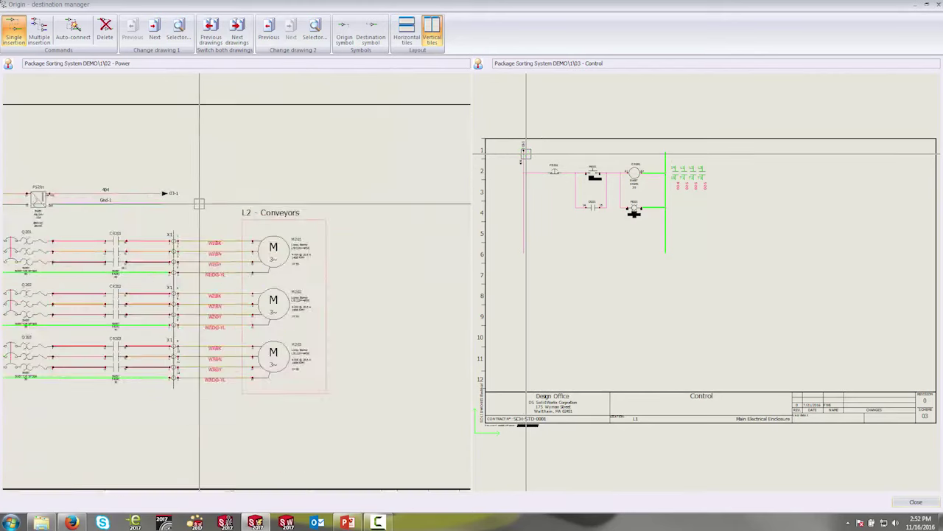
scroll(147, 188, up, 2)
click(147, 188)
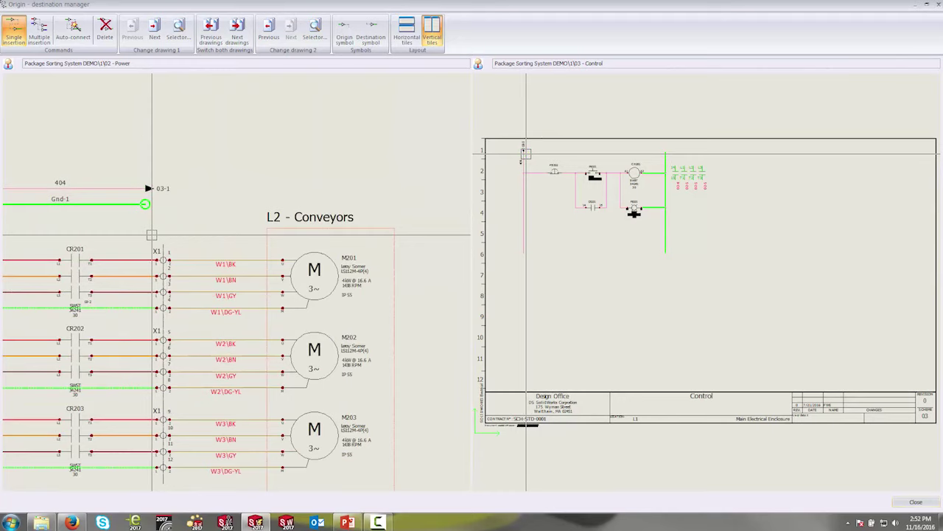
- Link wire Gnd-1 to the green Control rail, finishing the origin-destination arrows
click(145, 203)
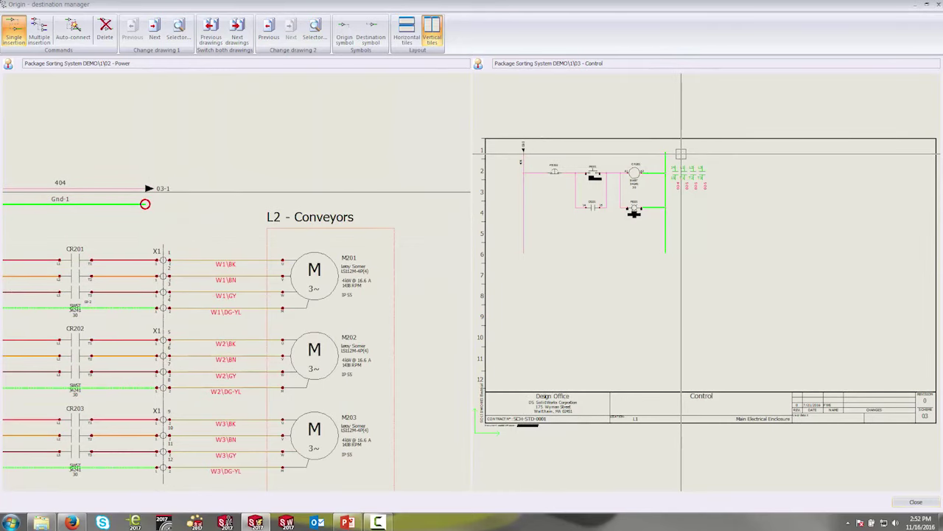
click(666, 252)
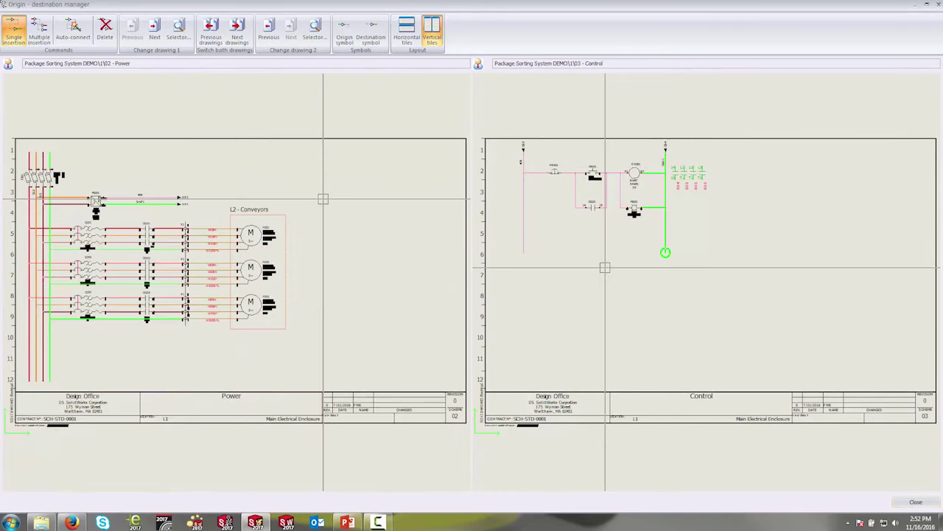
click(917, 501)
scroll(382, 178, up, 5)
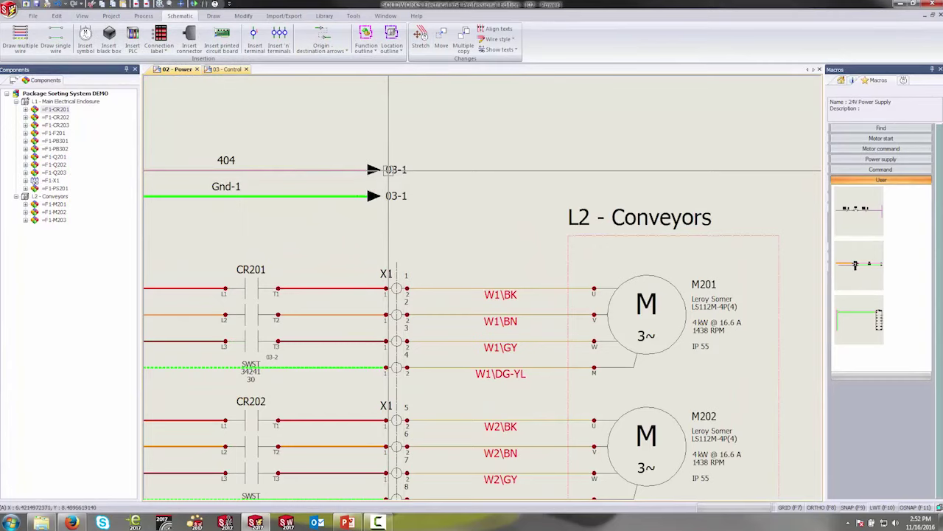
key(ctrl+F4)
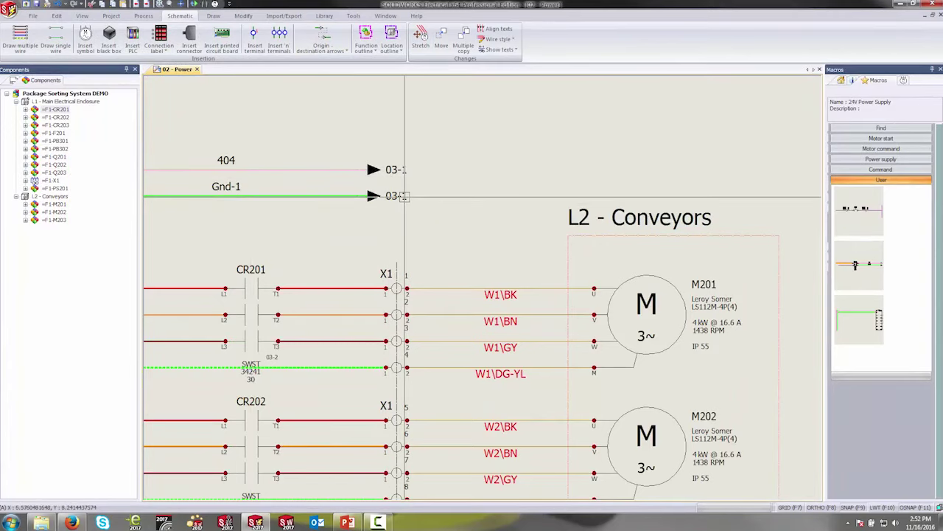
click(396, 169)
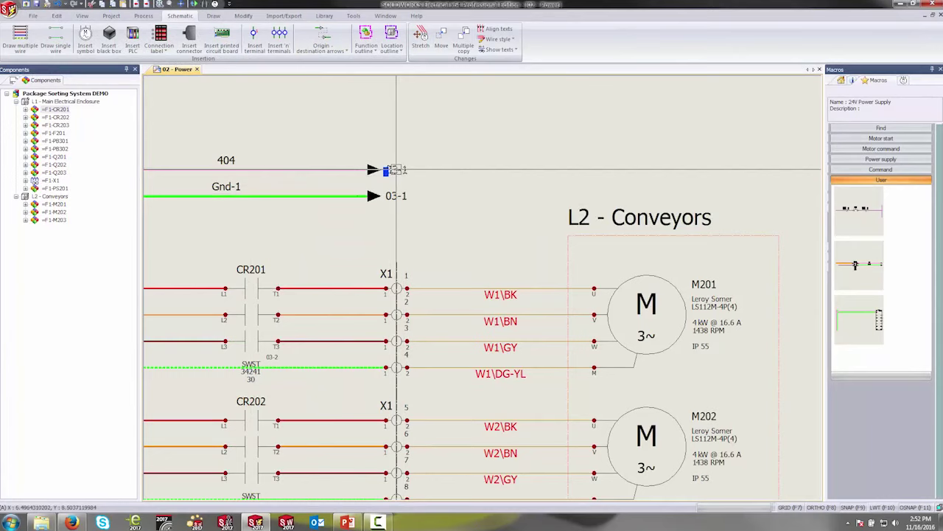
double_click(397, 169)
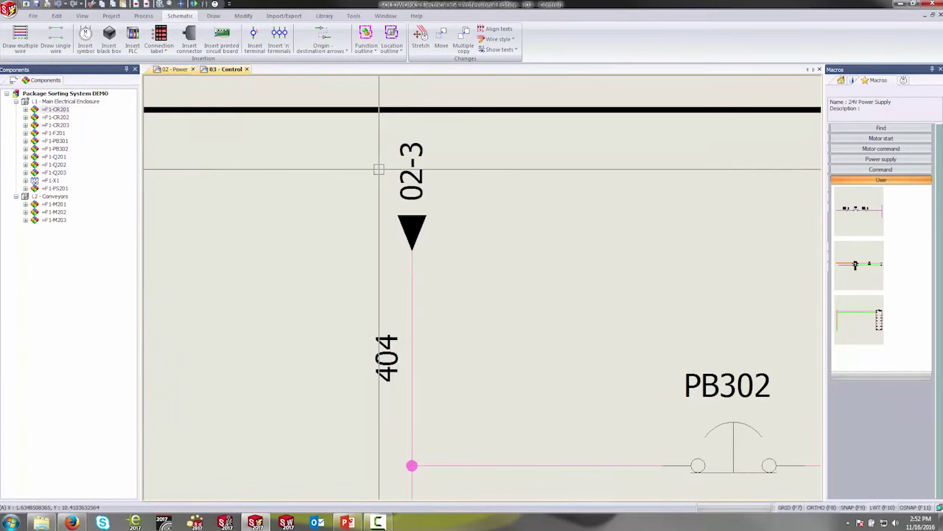
scroll(388, 170, down, 5)
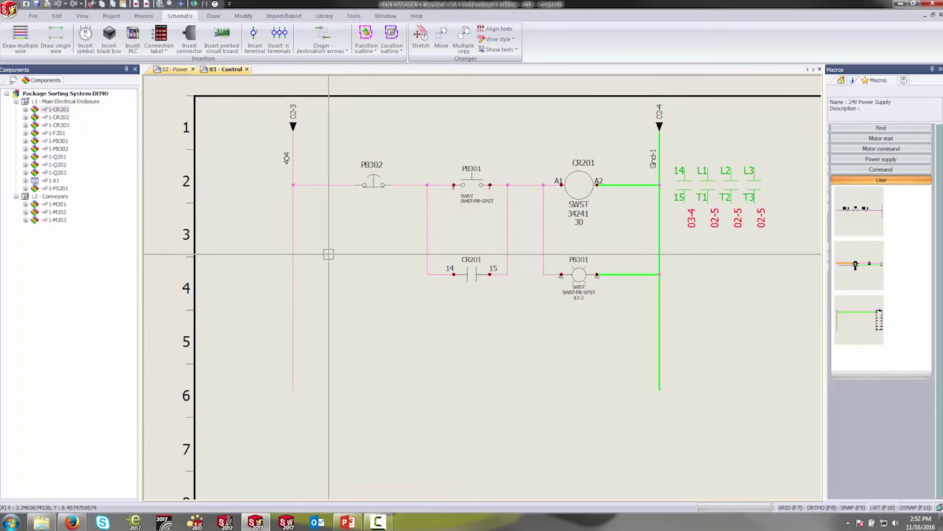
middle_drag(638, 267, 598, 292)
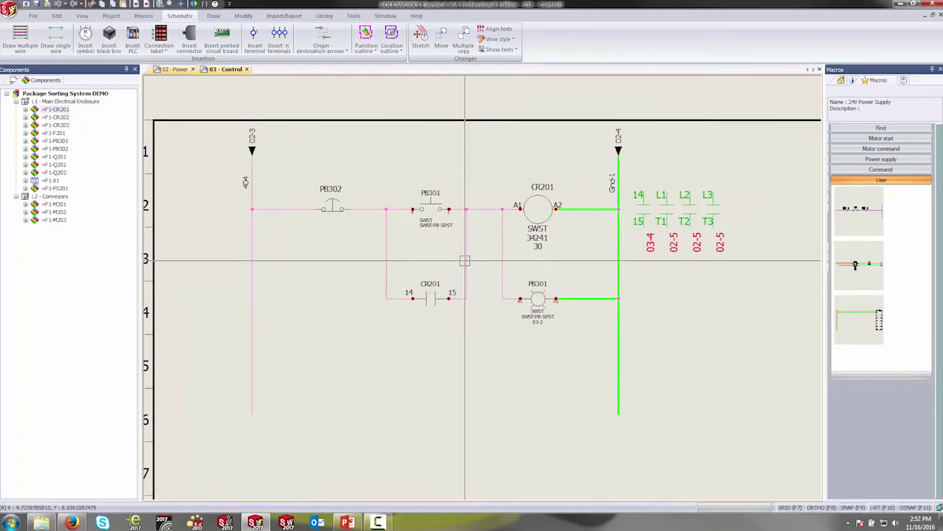
click(175, 69)
mouse_move(414, 329)
middle_down()
mouse_move(413, 309)
mouse_move(524, 142)
mouse_move(532, 109)
middle_up()
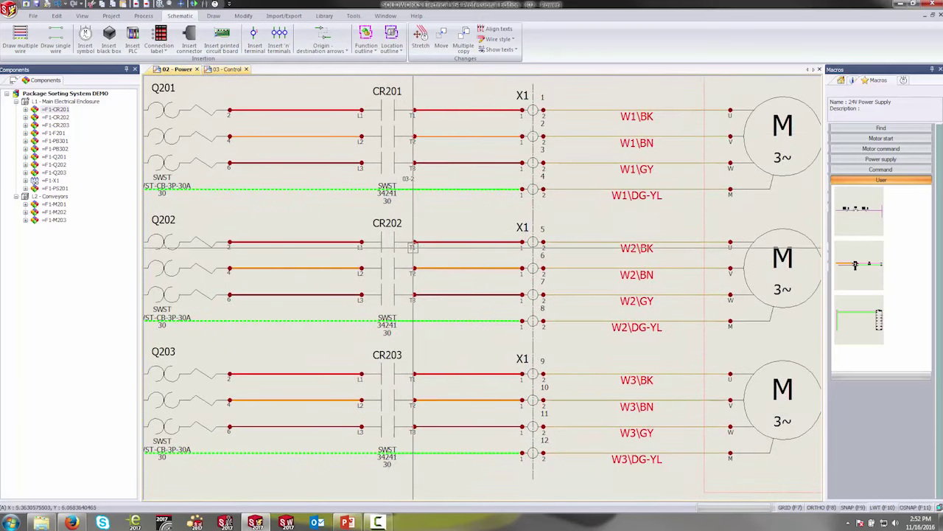
middle_drag(392, 323, 424, 311)
scroll(472, 339, down, 2)
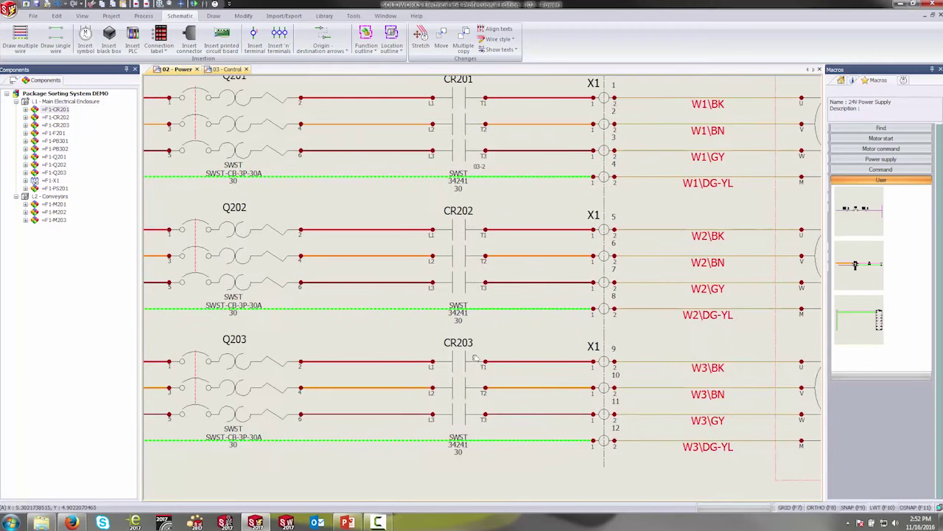
middle_drag(484, 343, 478, 338)
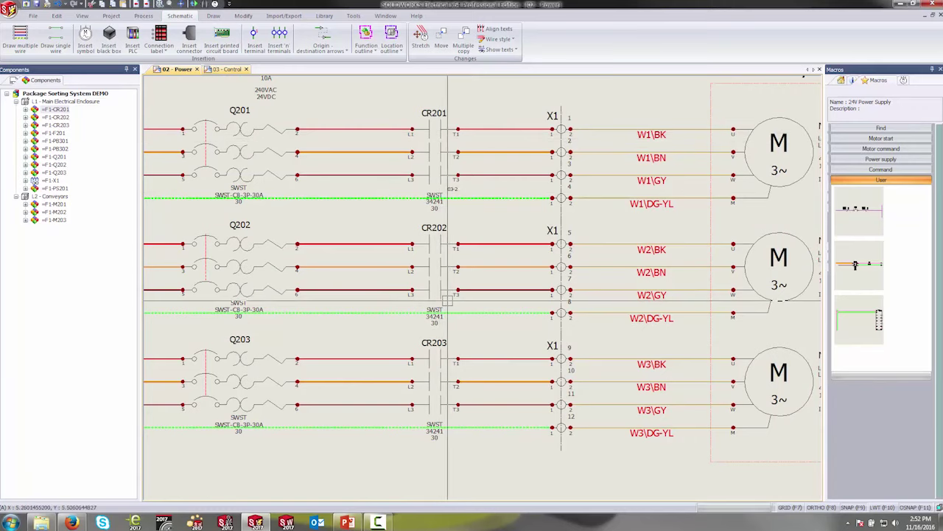
- Assign the CR202 and CR203 contactor symbols to component =F1-CR201
click(437, 310)
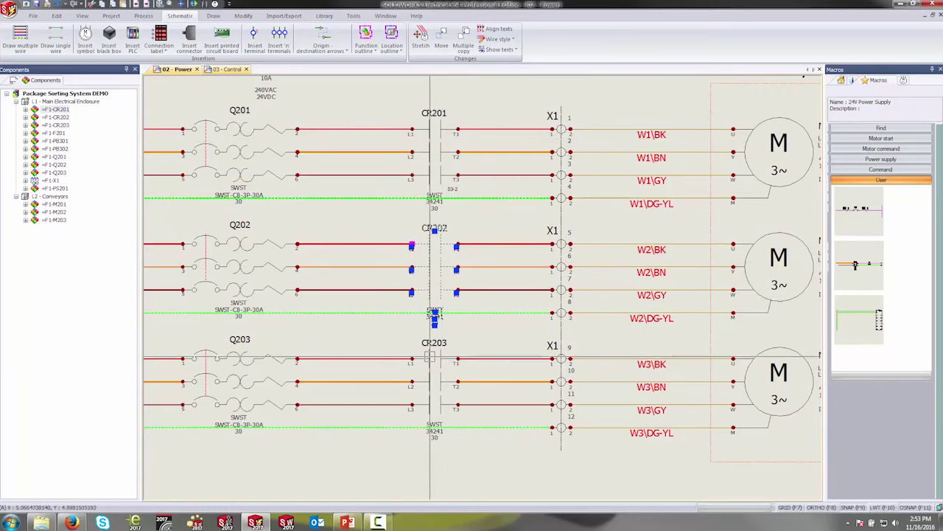
click(437, 366)
right_click(440, 366)
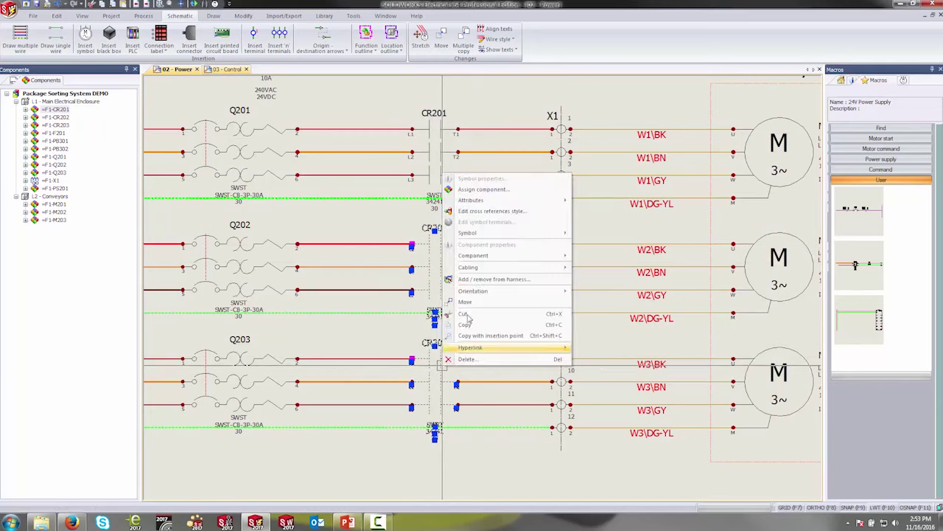
click(484, 190)
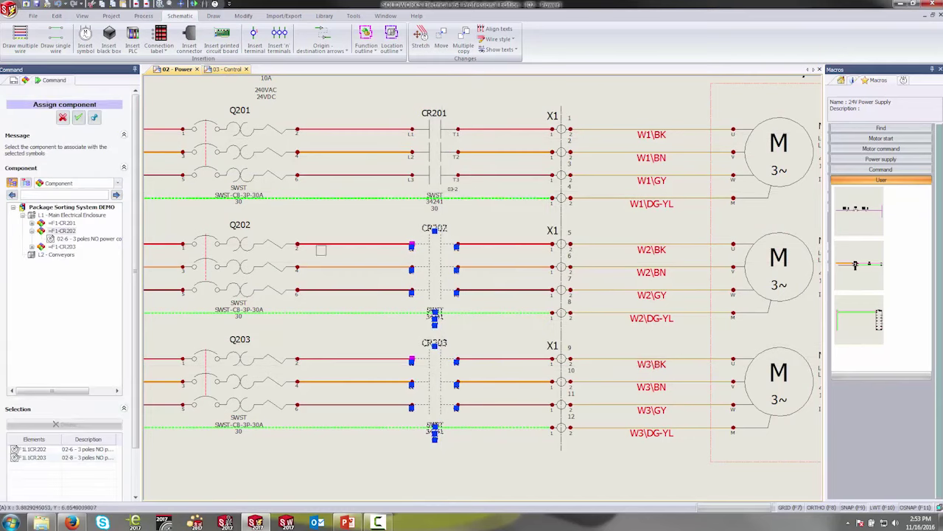
click(59, 222)
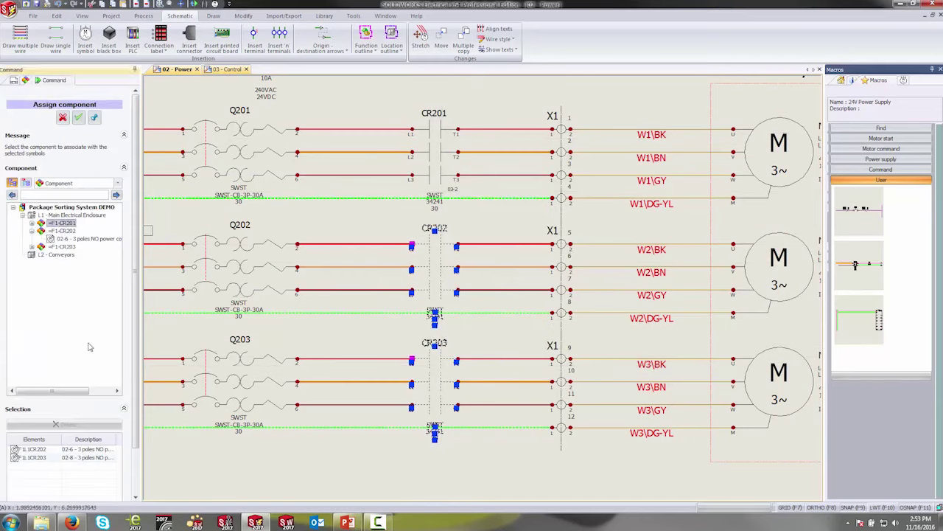
click(78, 118)
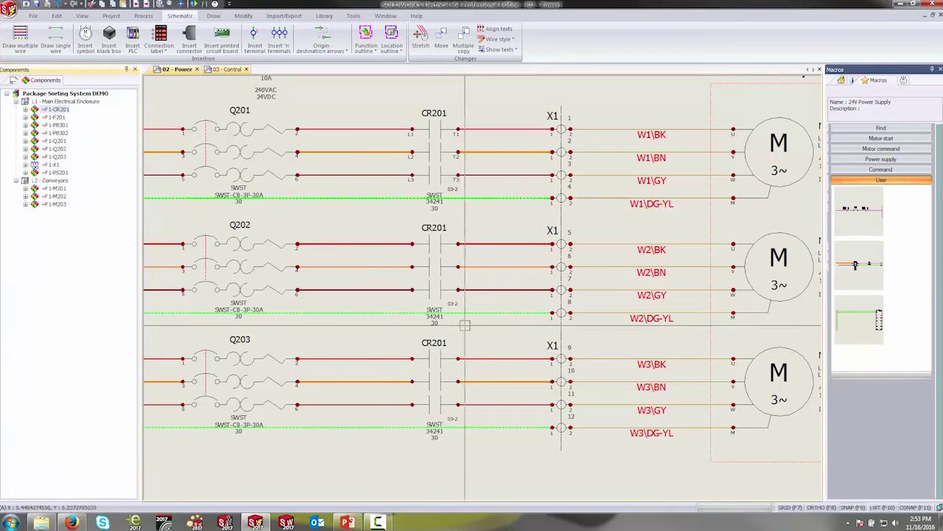
scroll(450, 283, up, 1)
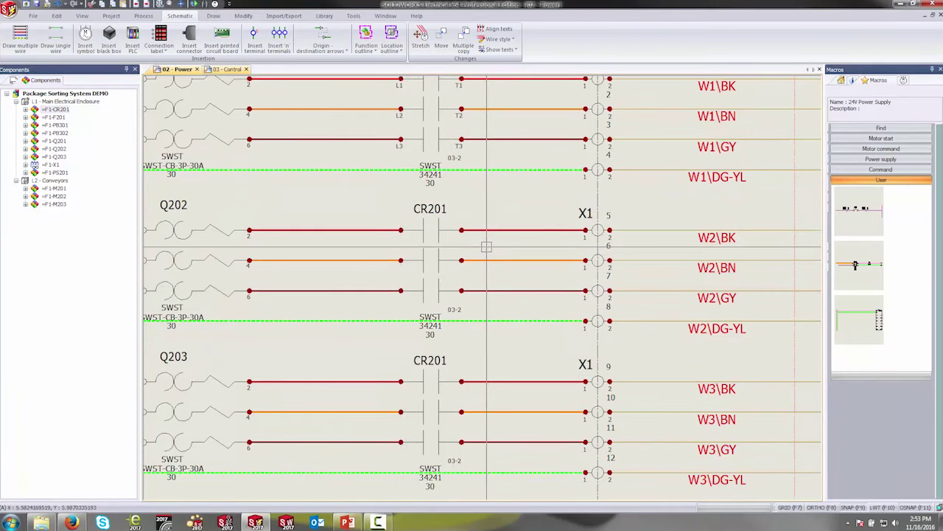
- Show CR201's contact cross-references on the Control sheet, now listing 02-5, 02-6 and 02-8
scroll(486, 246, down, 1)
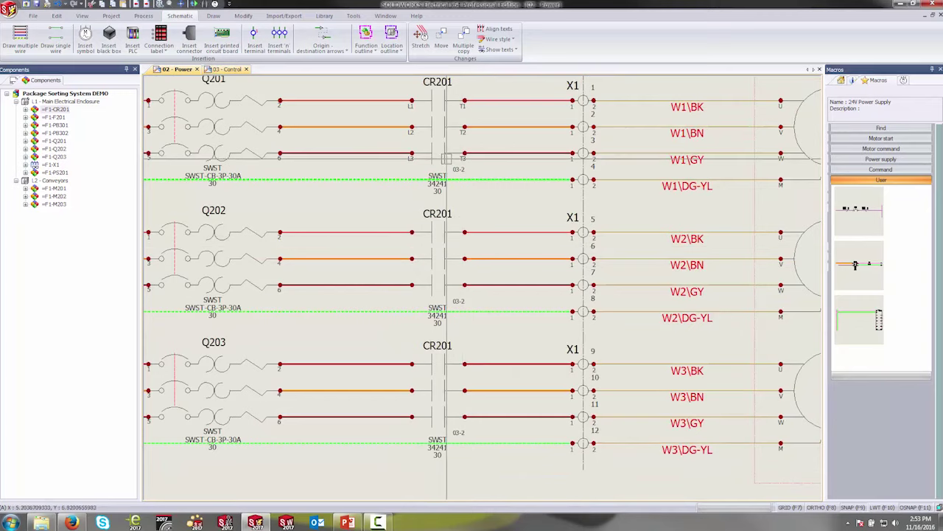
click(227, 68)
middle_drag(561, 221, 407, 236)
scroll(506, 326, up, 3)
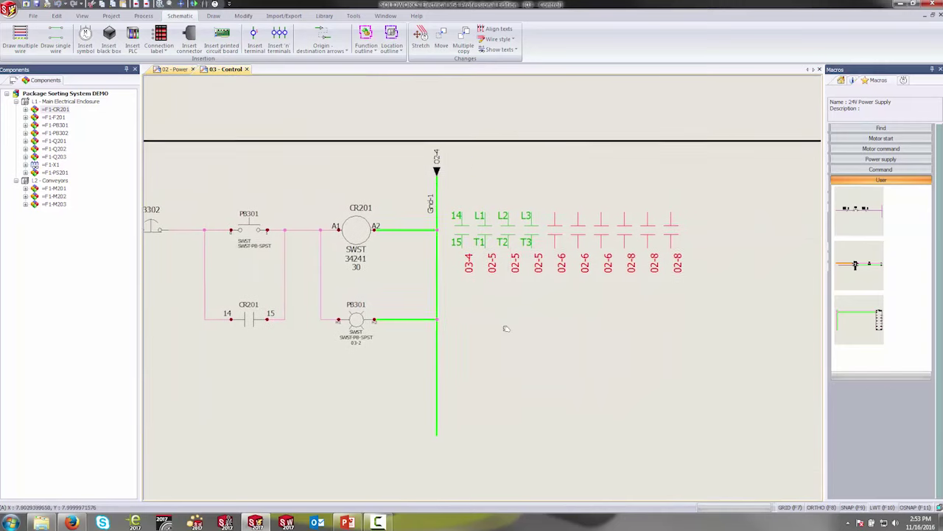
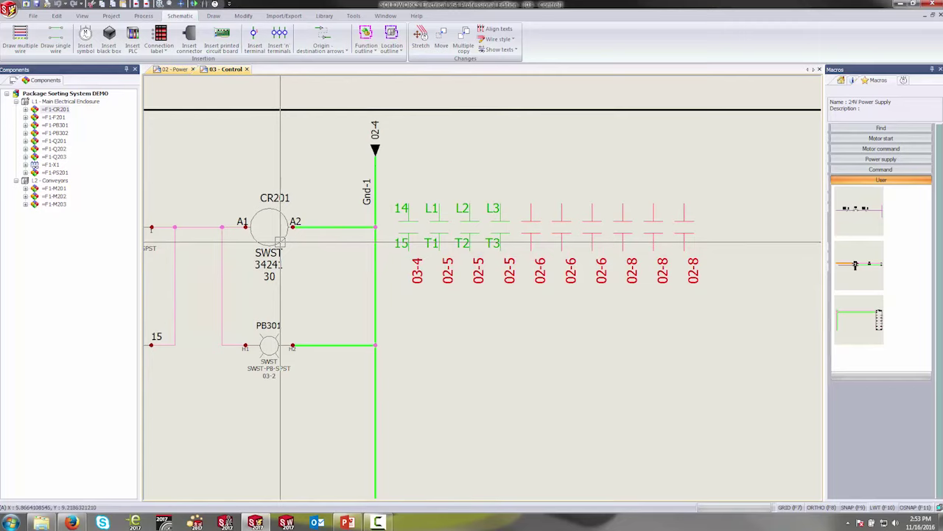
- Open CR201's properties on the Manufacturer part and circuits tab, selecting the SWST 34241 part
click(280, 242)
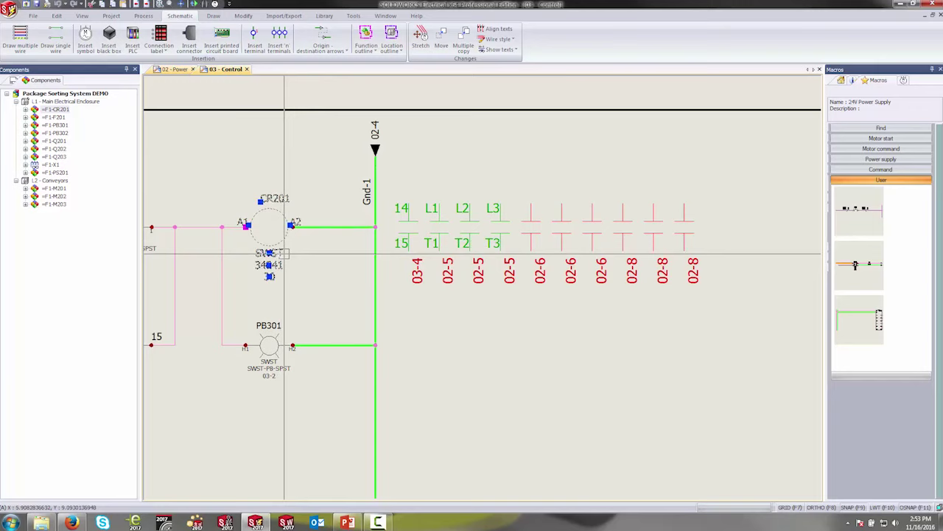
right_click(274, 211)
click(296, 216)
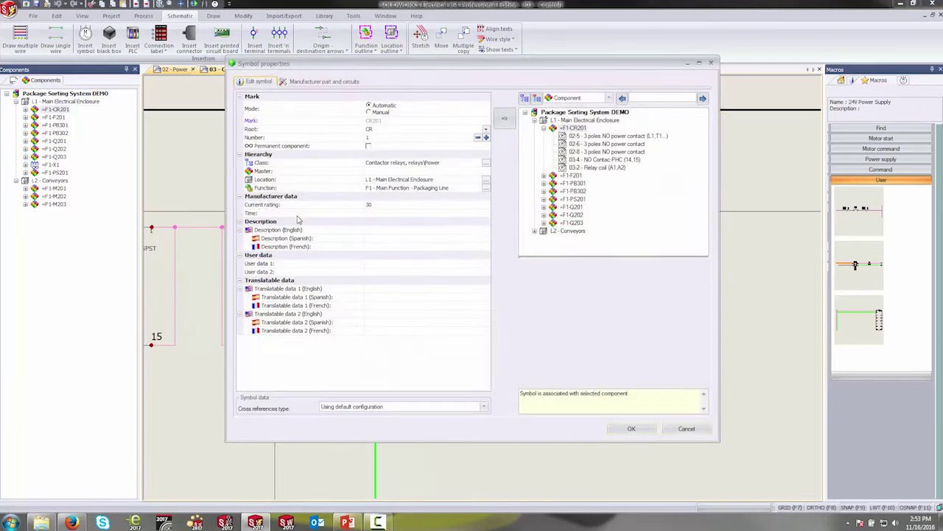
click(314, 83)
click(350, 118)
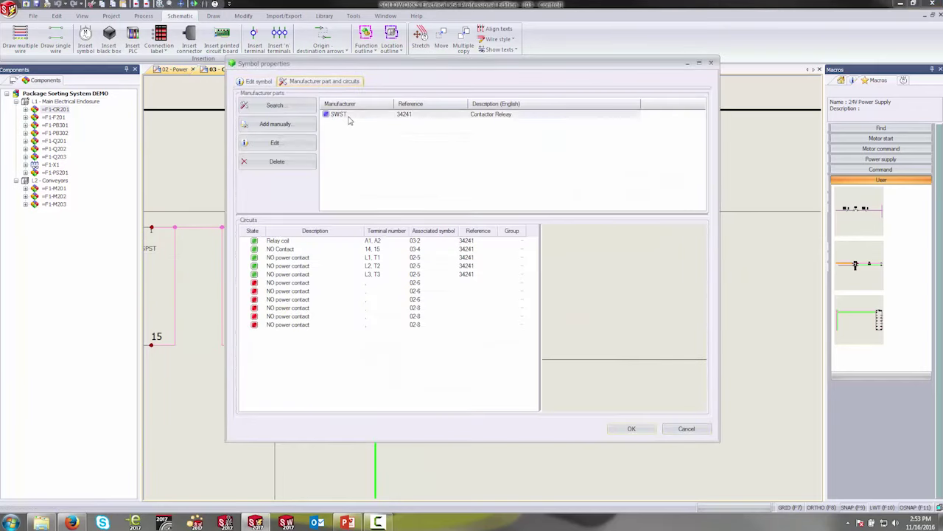
- Search Auxiliary-type parts and add the 34241-AUX6P auxiliary contactor to CR201
click(302, 108)
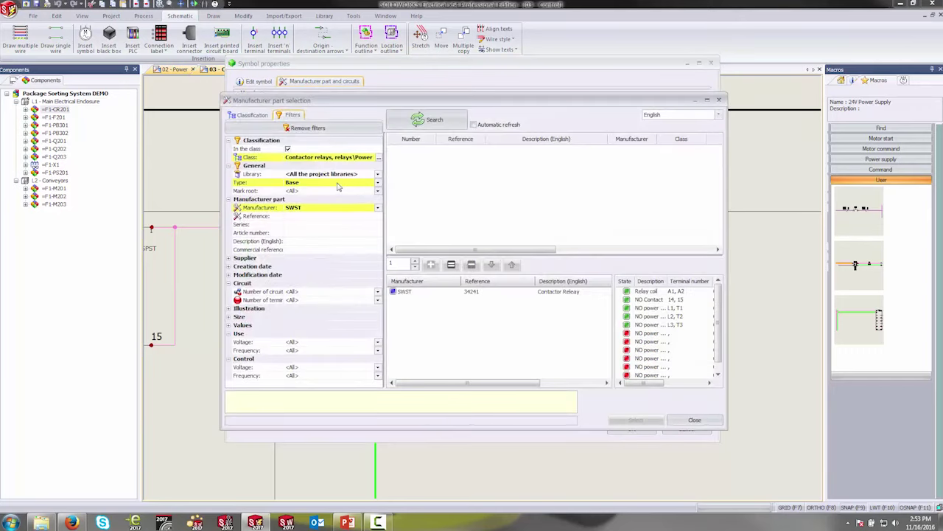
click(338, 183)
click(318, 202)
click(433, 124)
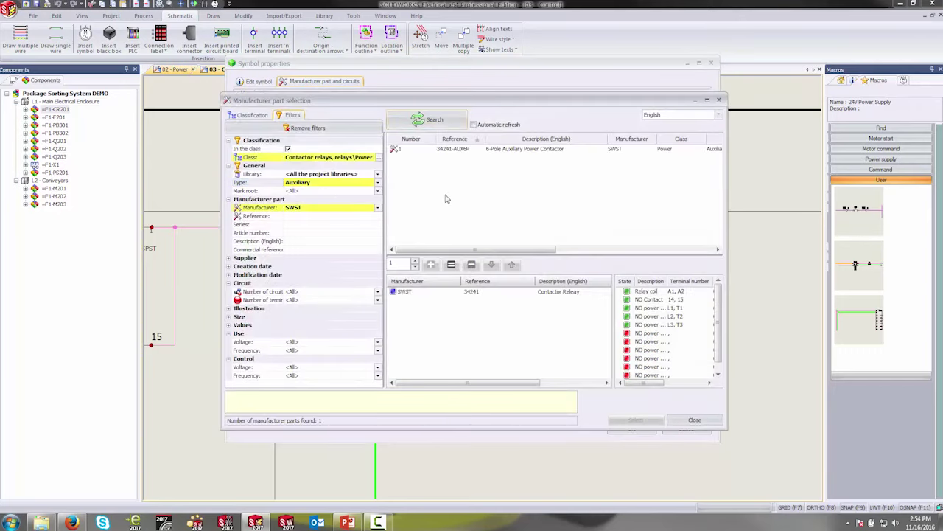
click(457, 150)
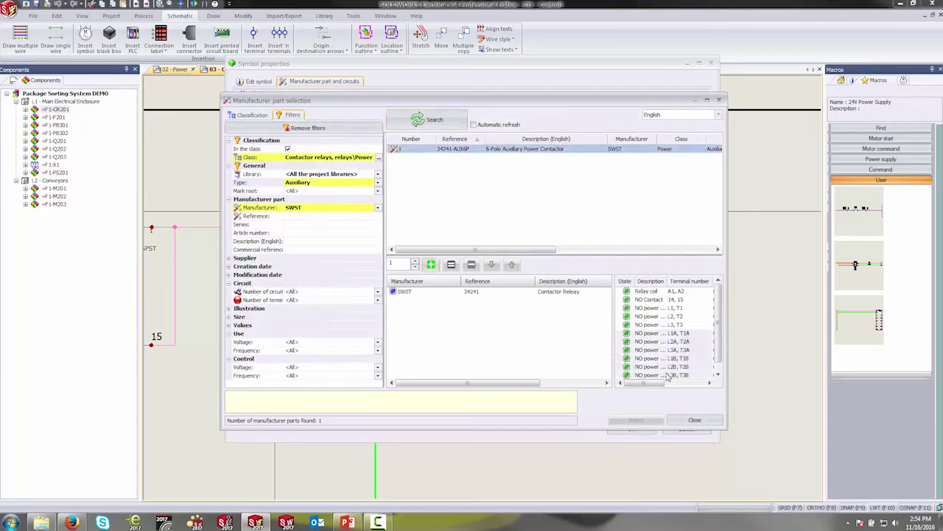
drag(718, 314, 716, 337)
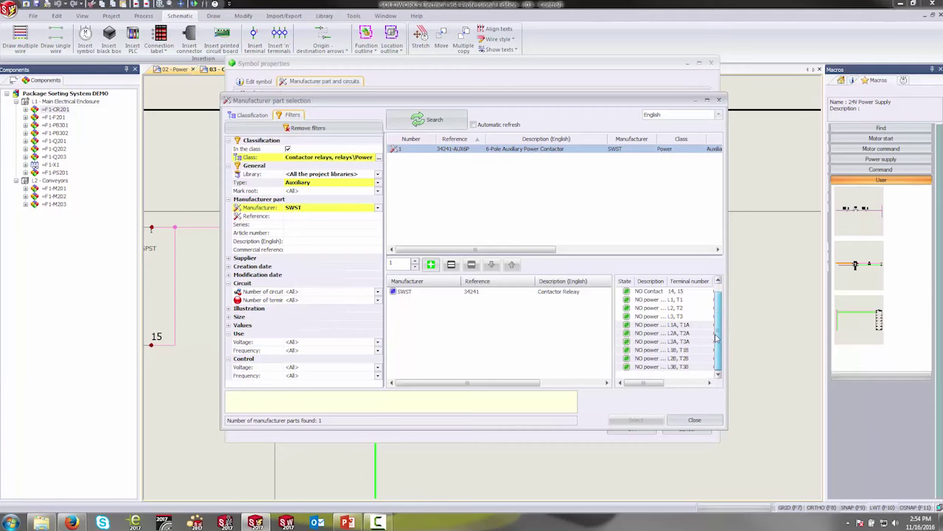
click(432, 265)
click(637, 425)
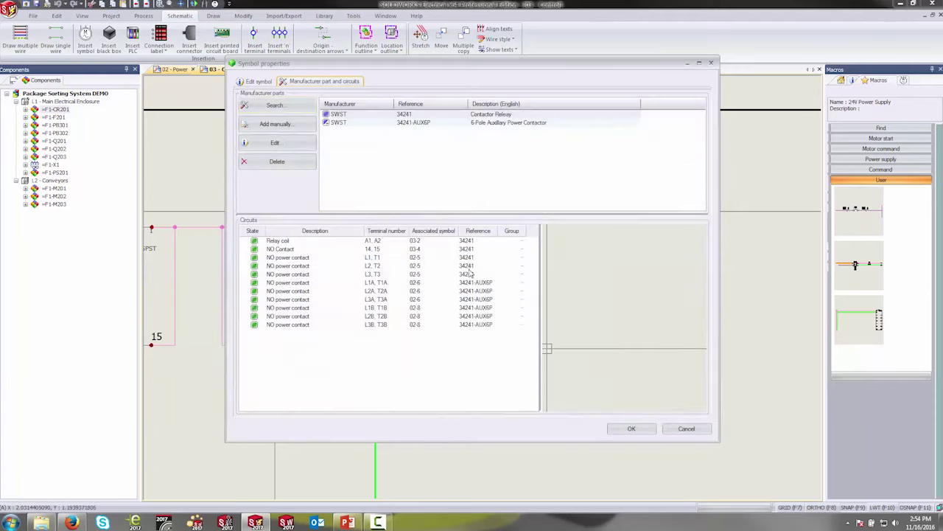
- Apply CR201's two SWST parts and return to the 02 - Power sheet
drag(396, 153, 372, 120)
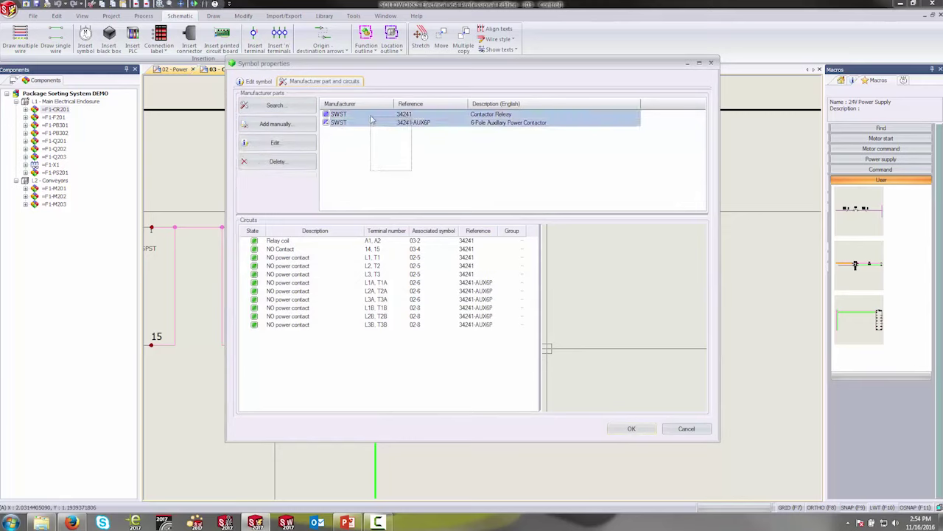
click(382, 149)
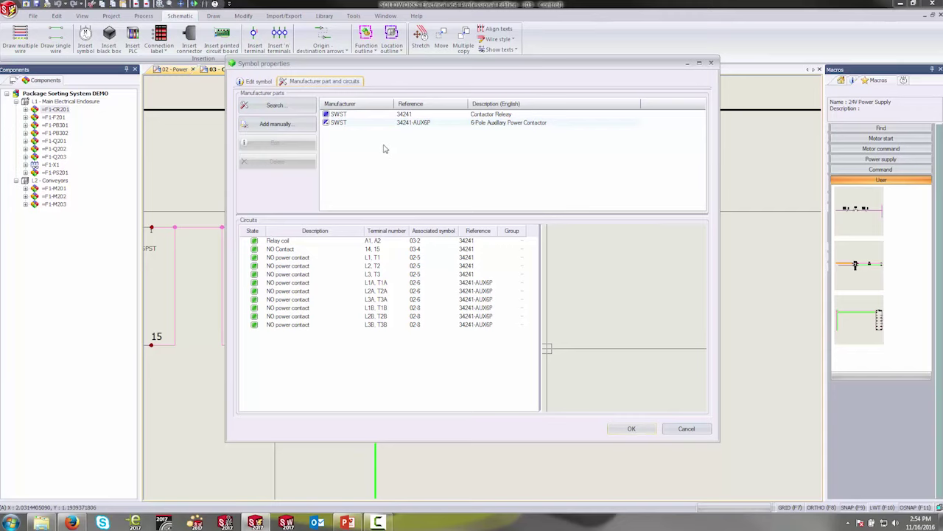
drag(426, 151, 396, 115)
click(393, 159)
click(633, 428)
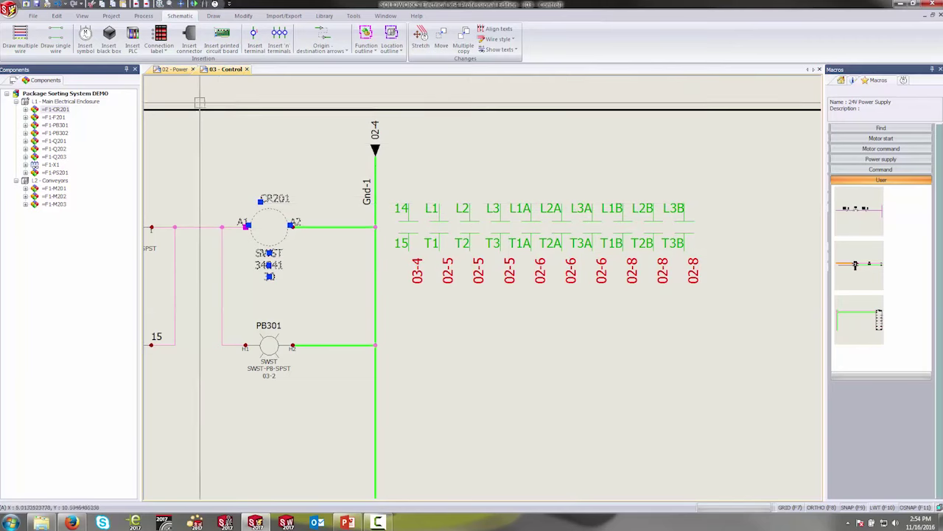
click(176, 69)
scroll(432, 273, up, 1)
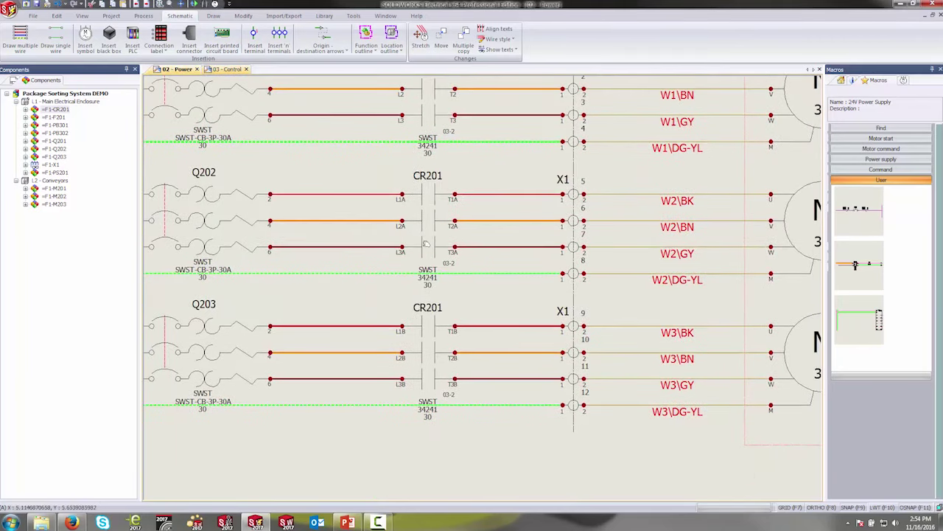
scroll(409, 242, up, 2)
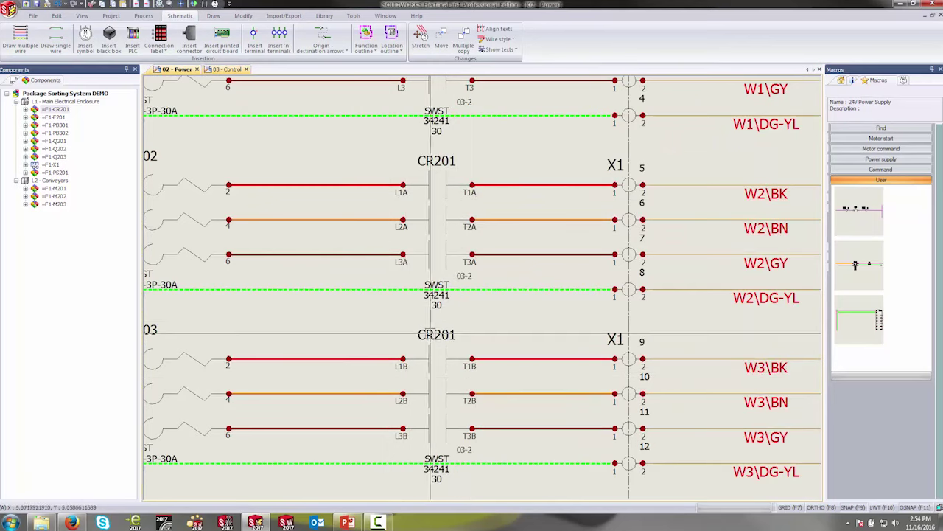
scroll(432, 316, down, 4)
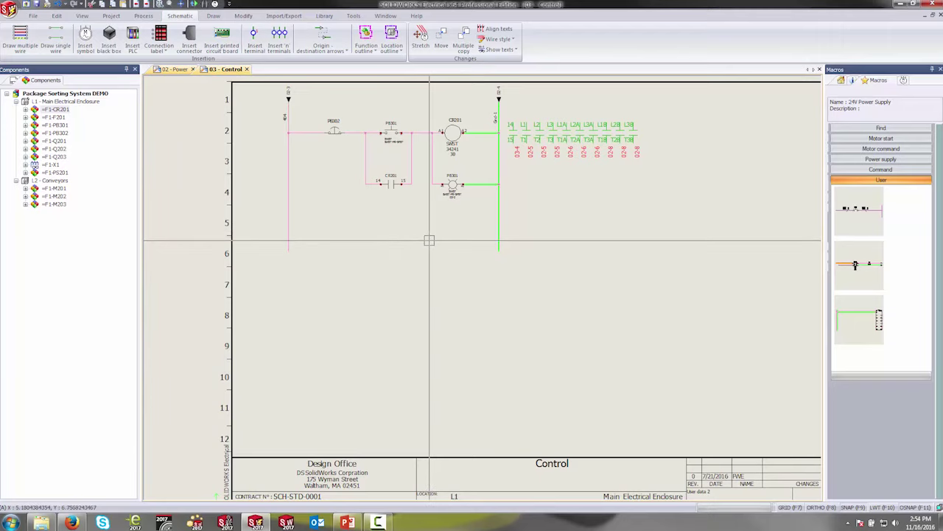
- Paste the 6x6 Controller/PLC macro onto the Control sheet, adding PLC MC301 with supply wires
click(857, 326)
drag(857, 327, 288, 286)
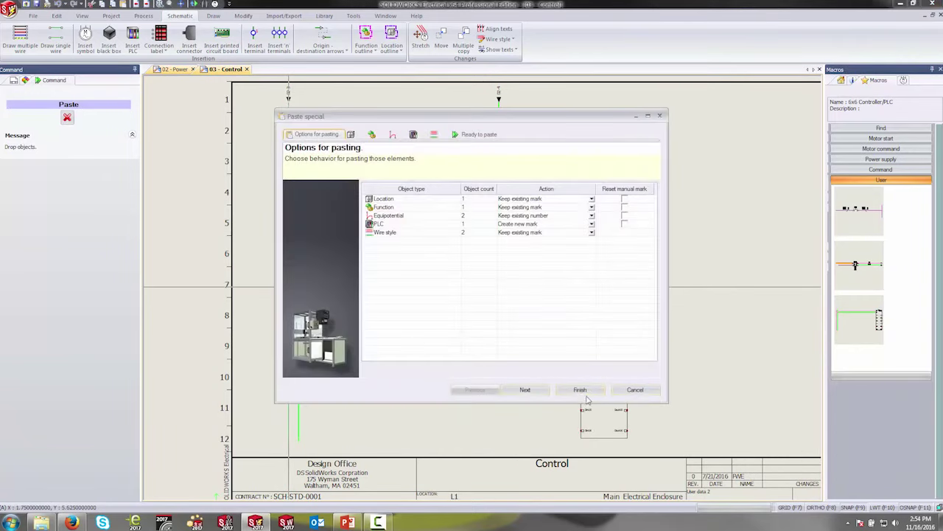
click(580, 389)
scroll(276, 277, up, 3)
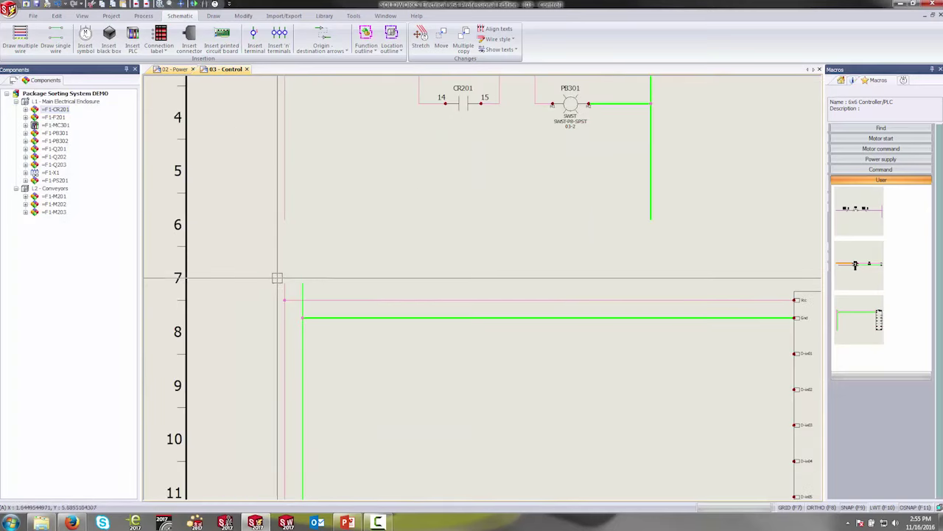
click(284, 283)
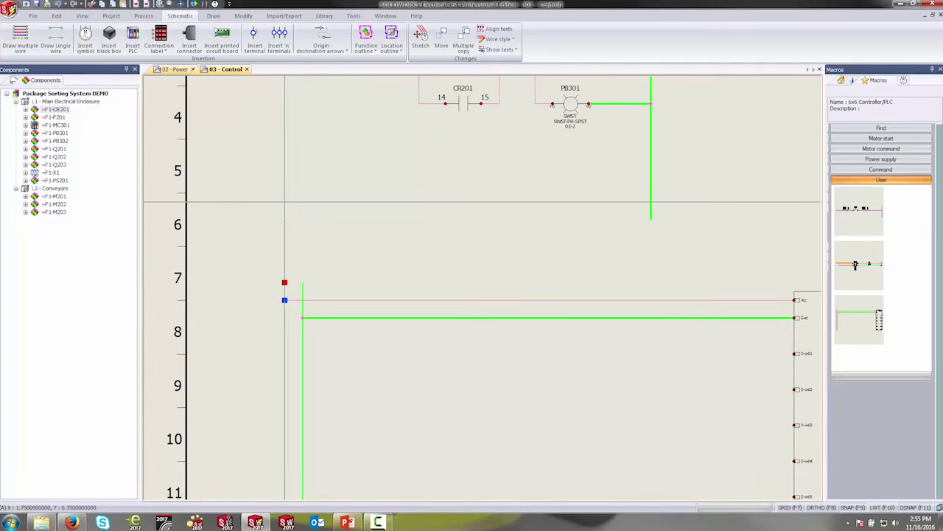
key(Escape)
middle_drag(499, 371, 472, 400)
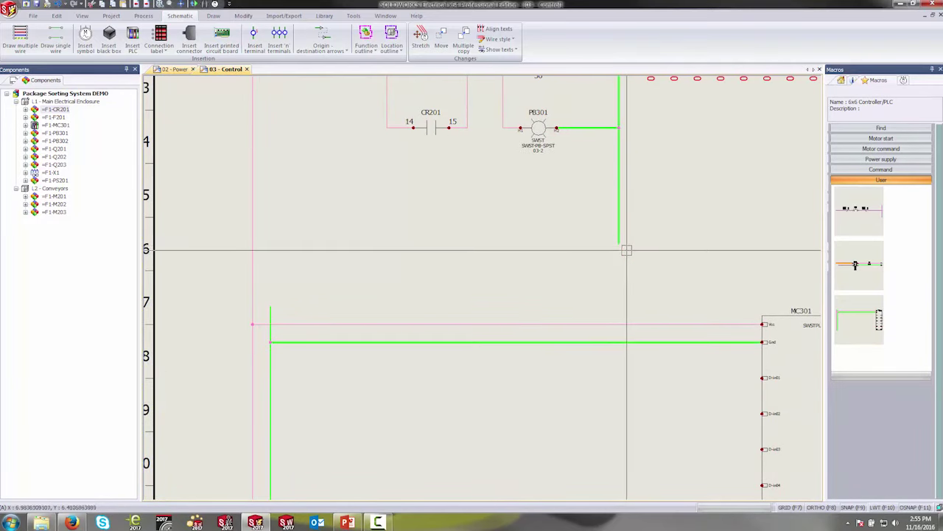
- Link the control supply wire end to the PLC wire end with an origin-destination arrow pair
click(320, 44)
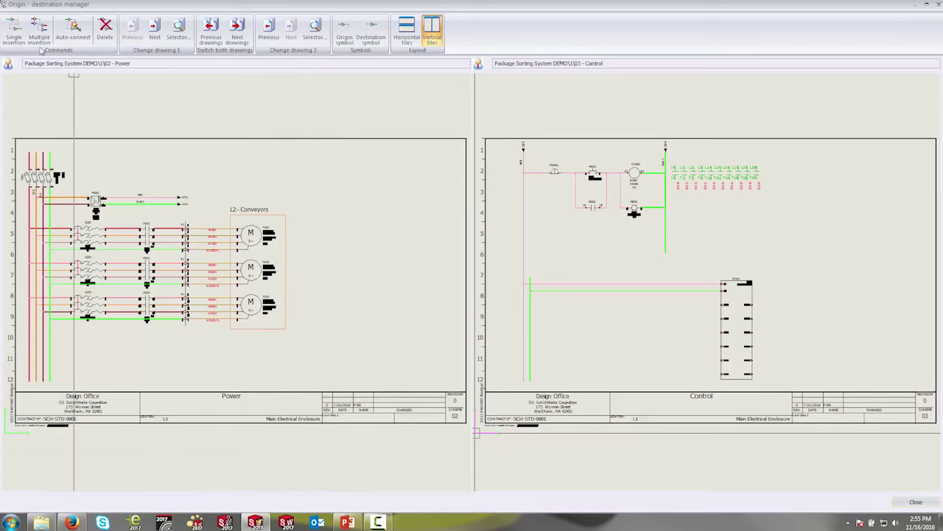
click(13, 33)
click(666, 252)
click(530, 276)
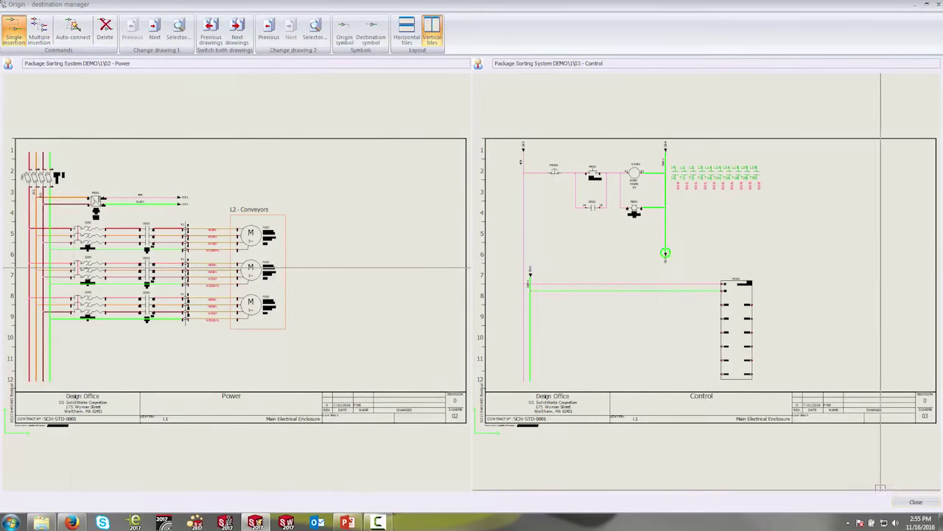
click(916, 501)
middle_drag(615, 404, 544, 332)
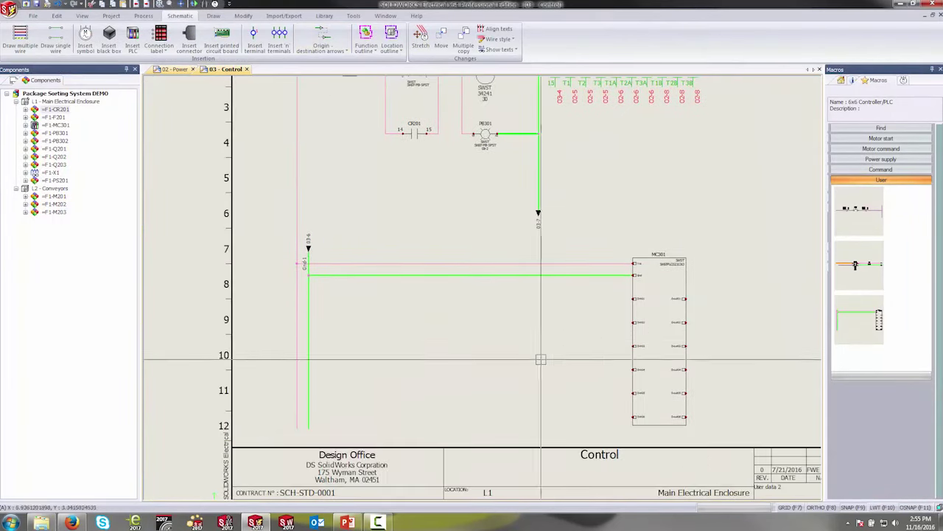
- Switch to the 02 - Power sheet and bring PS201's supply outputs into view
click(174, 69)
middle_drag(323, 211, 407, 234)
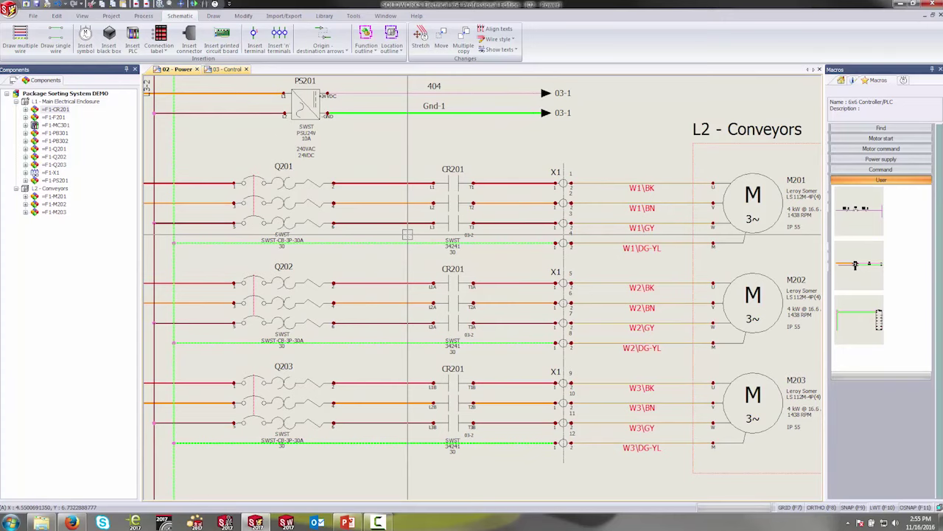
middle_drag(408, 235, 429, 266)
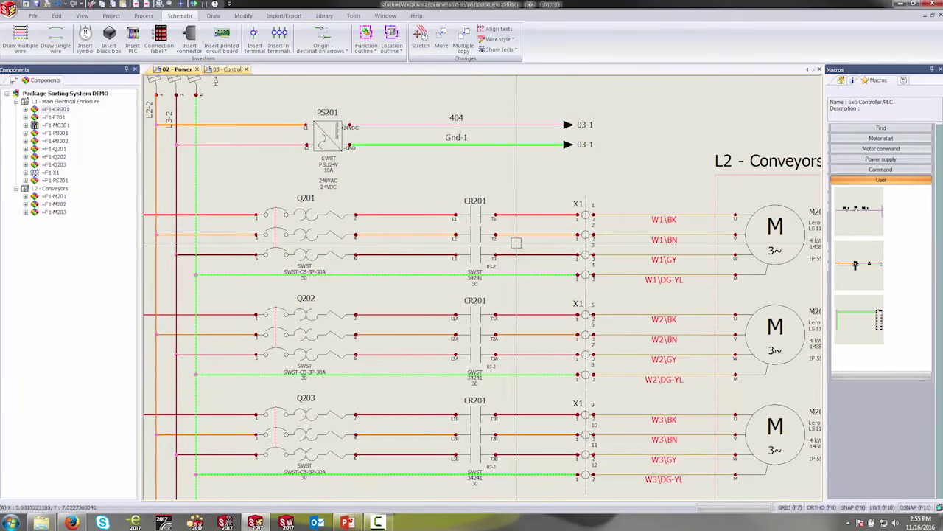
- Number only the new wires, labelling the power lines L1-3 through L3-8
click(143, 15)
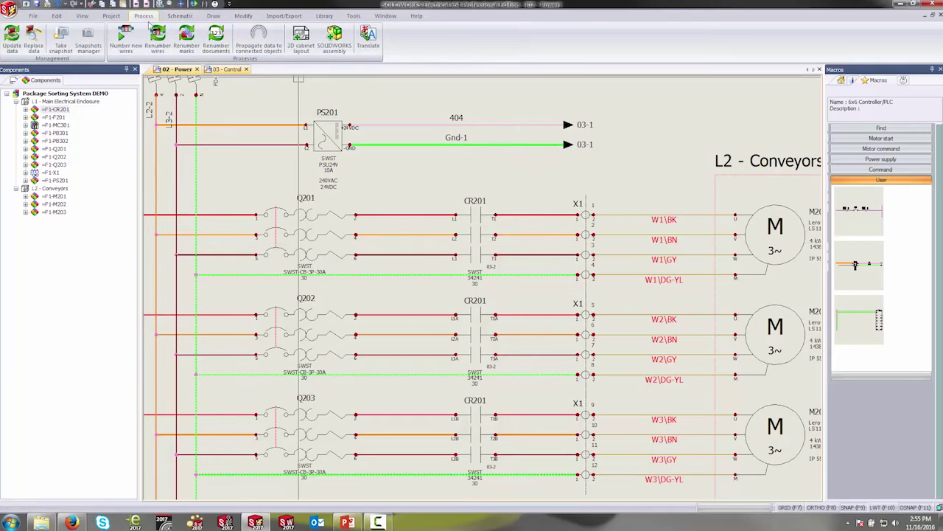
click(131, 36)
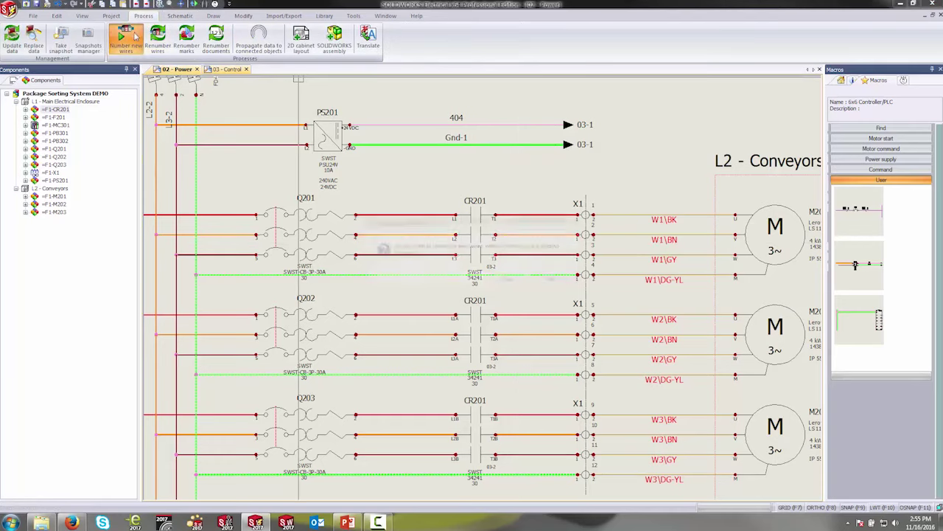
click(510, 284)
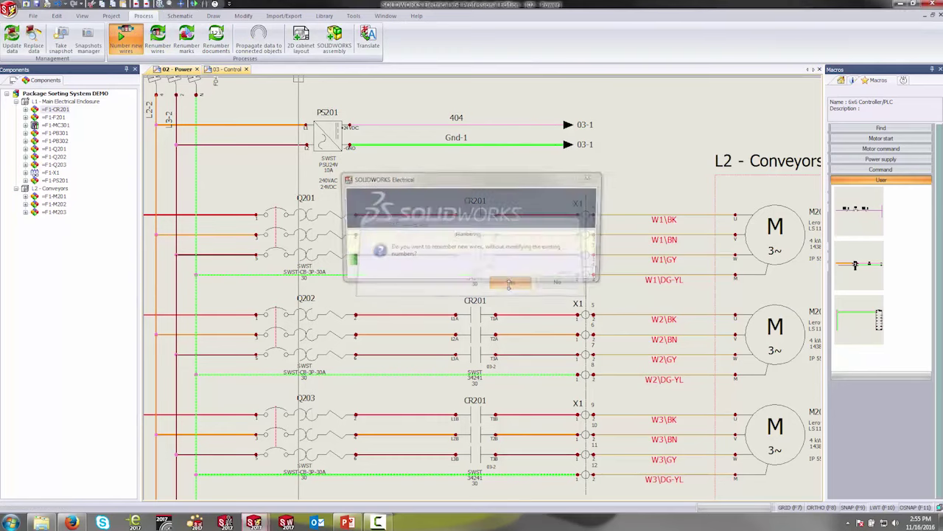
scroll(456, 296, down, 3)
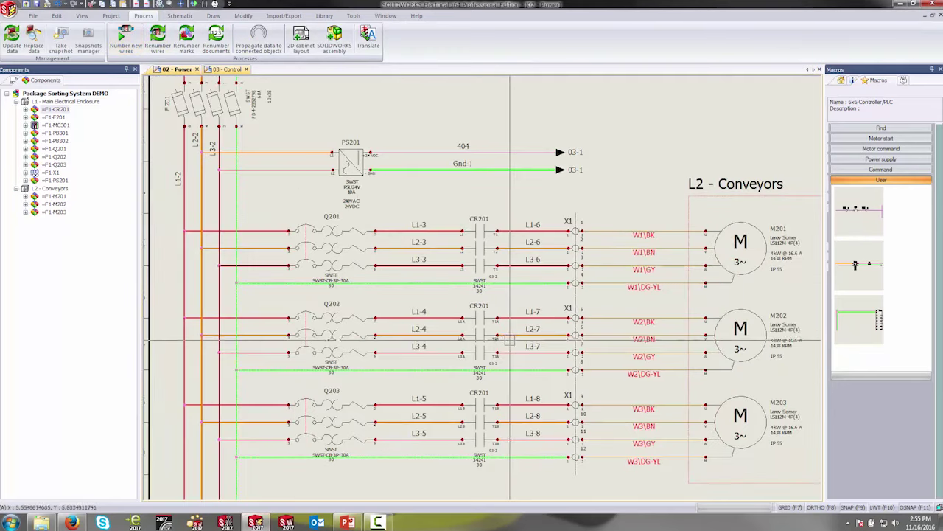
scroll(407, 321, up, 3)
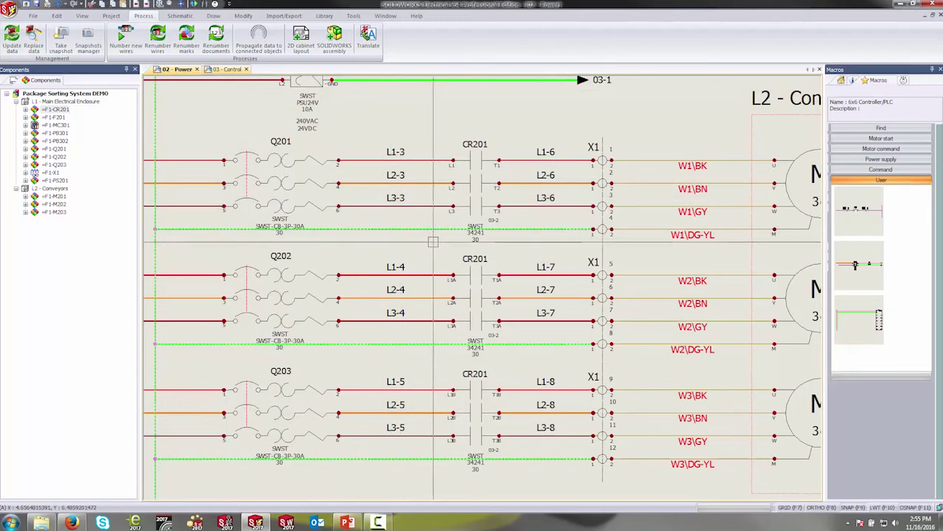
- Switch to the 03 - Control sheet and show the project's drawing list
click(227, 68)
middle_drag(371, 166, 371, 247)
scroll(361, 143, up, 3)
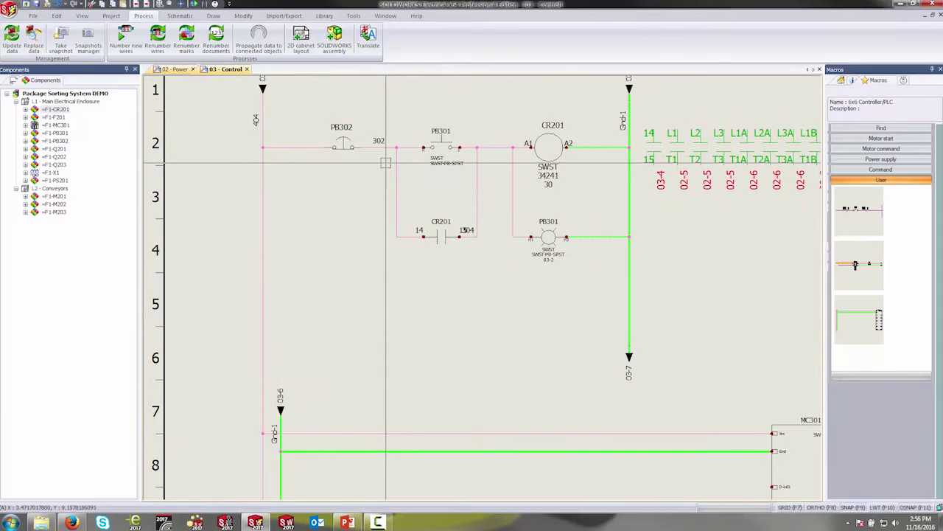
scroll(380, 151, up, 2)
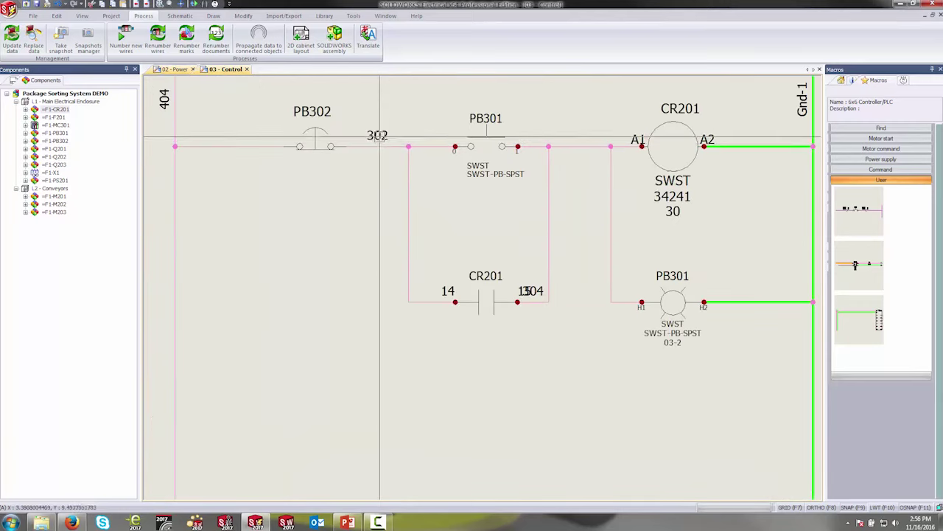
click(13, 81)
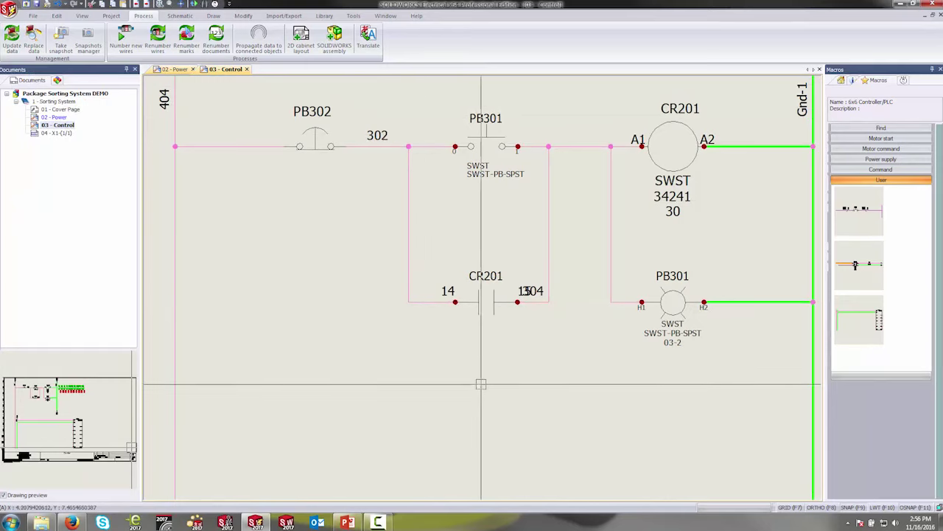
scroll(630, 403, down, 3)
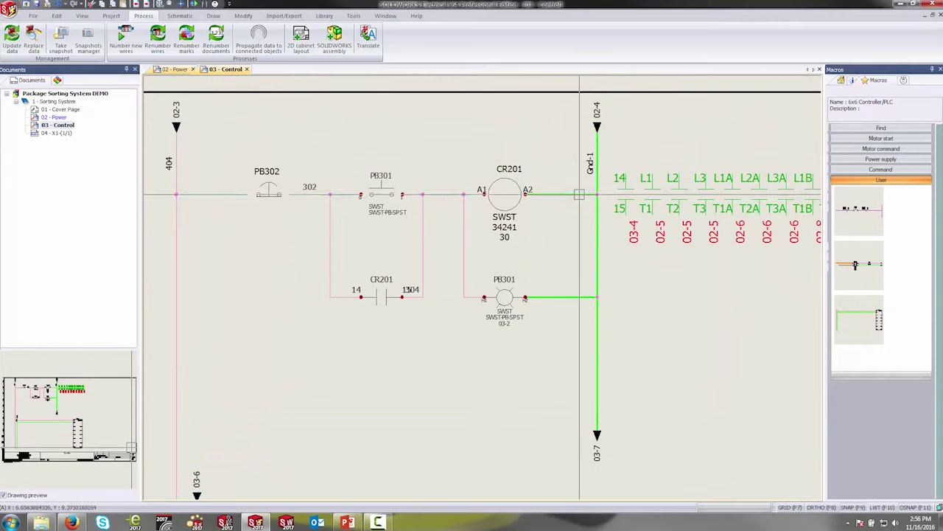
scroll(622, 340, down, 2)
- Pan to the MC301 block and title block, then bring up the Symbols library
middle_drag(622, 340, 561, 151)
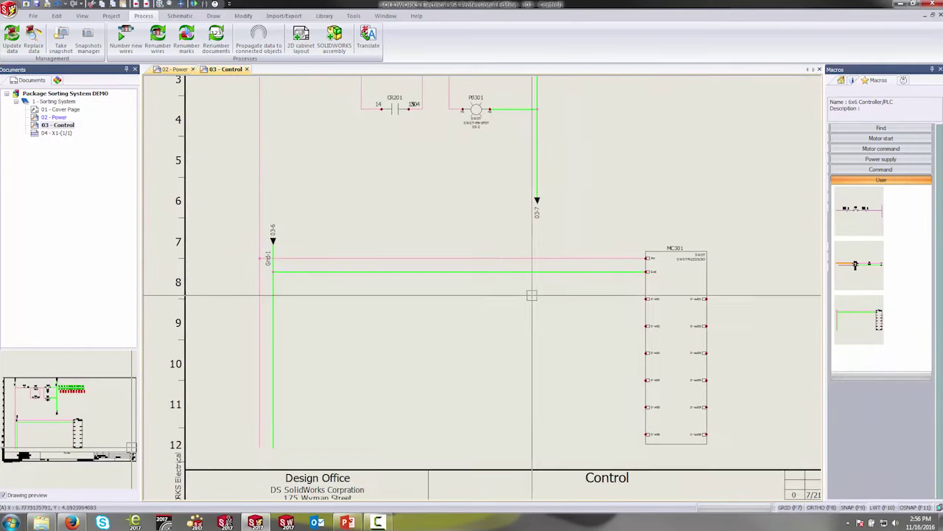
middle_drag(470, 337, 476, 316)
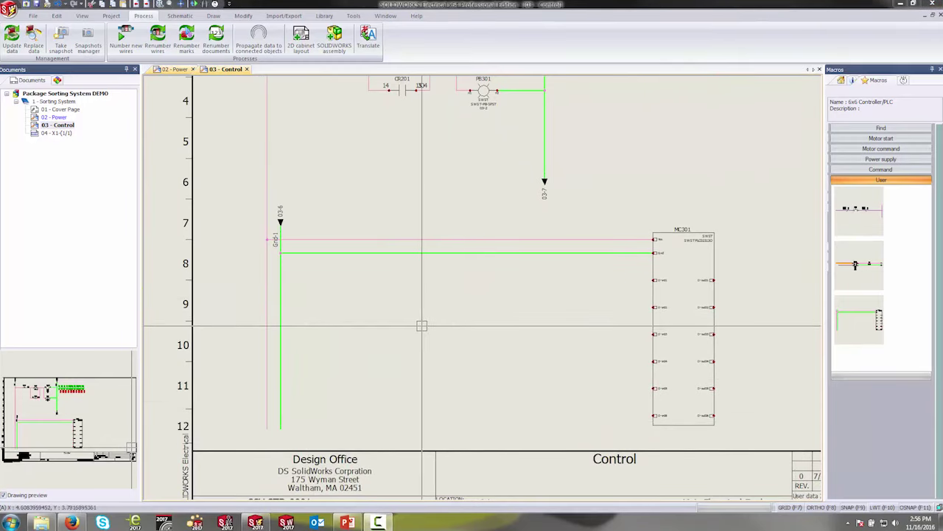
scroll(466, 334, up, 3)
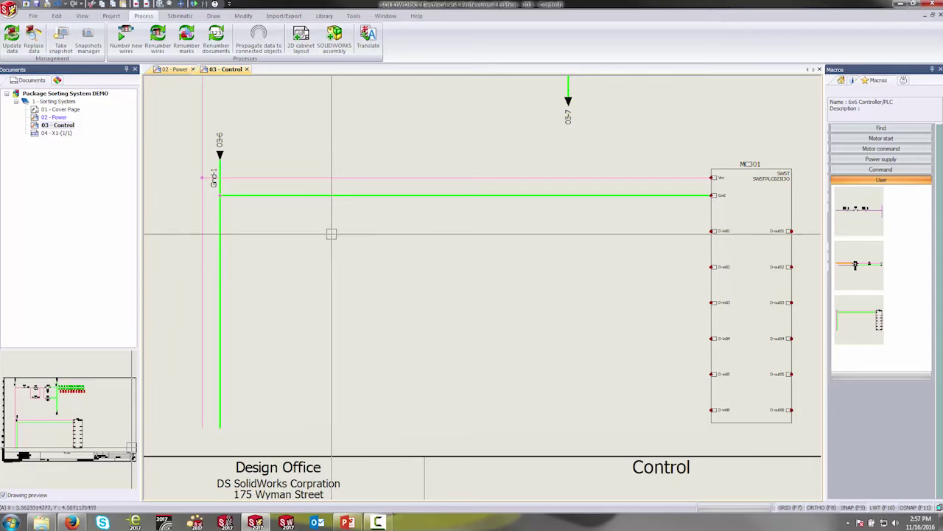
middle_drag(331, 231, 328, 211)
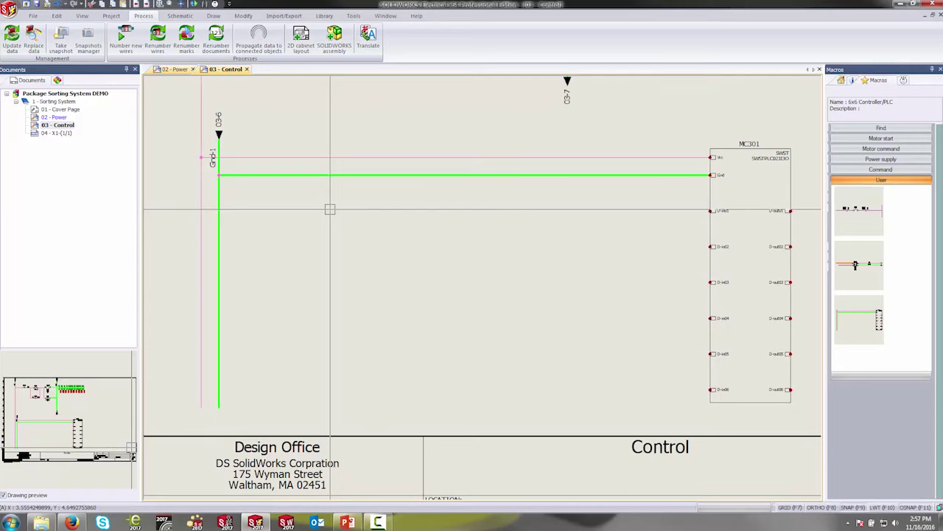
scroll(329, 209, up, 2)
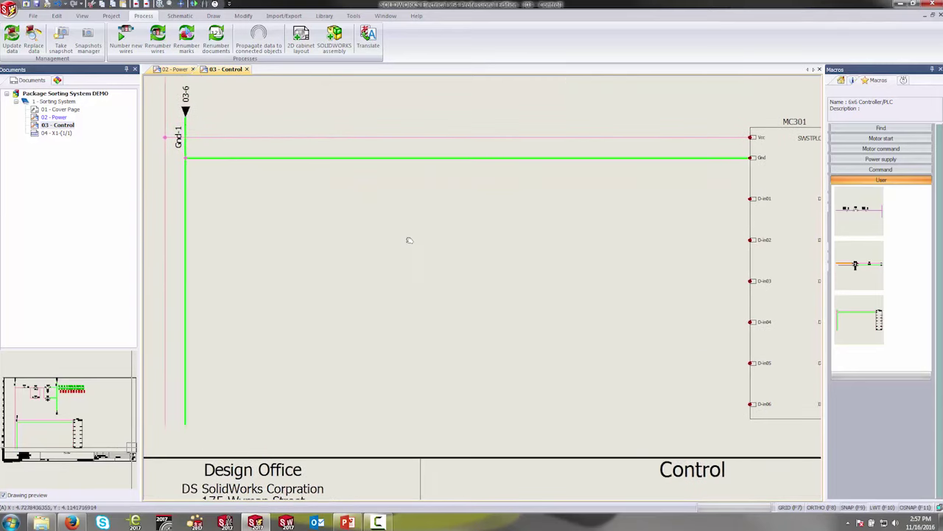
click(903, 80)
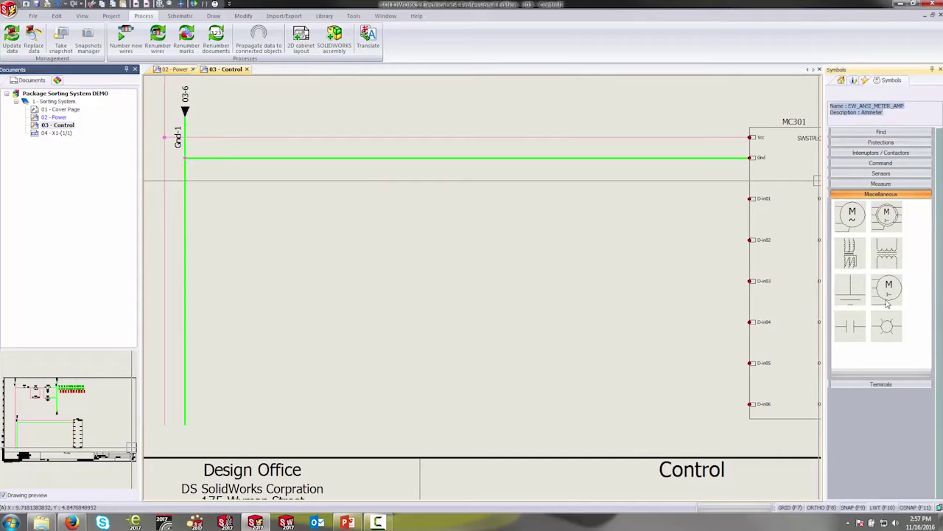
- Place a rotated 3 Wire Sensing Switch from Sensors as PB303 left of MC301
click(881, 173)
click(855, 306)
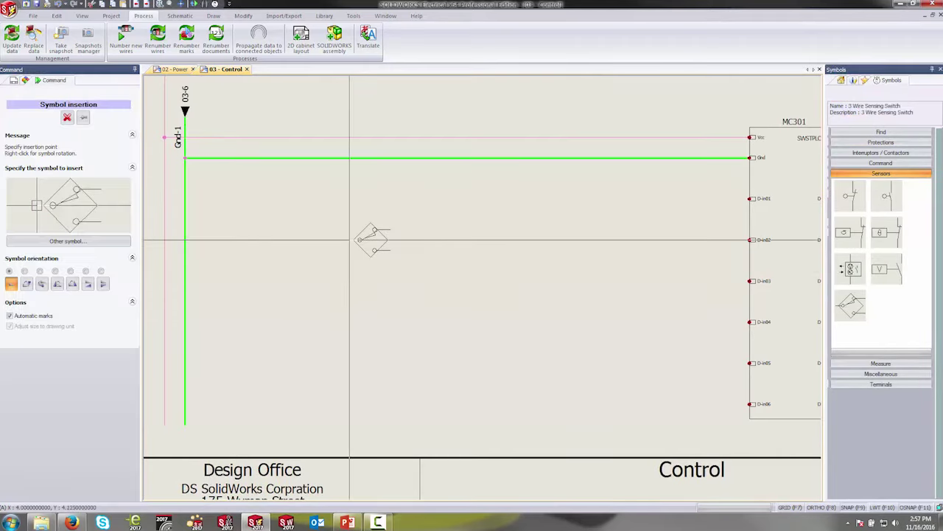
right_click(333, 199)
right_click(325, 198)
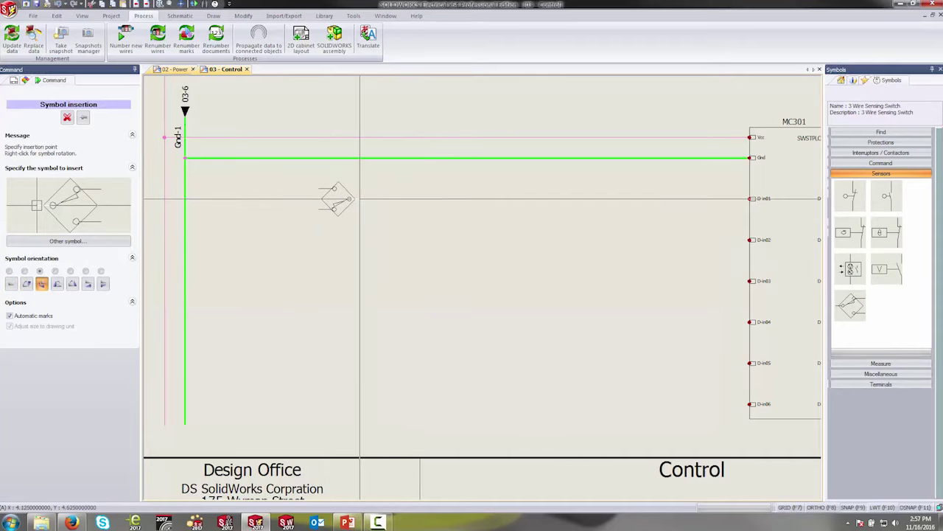
click(390, 199)
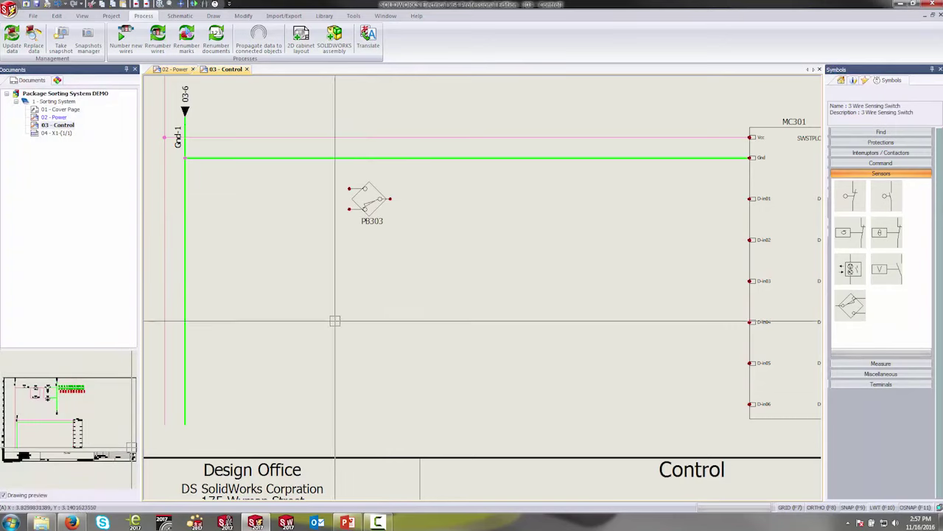
middle_drag(337, 228, 357, 255)
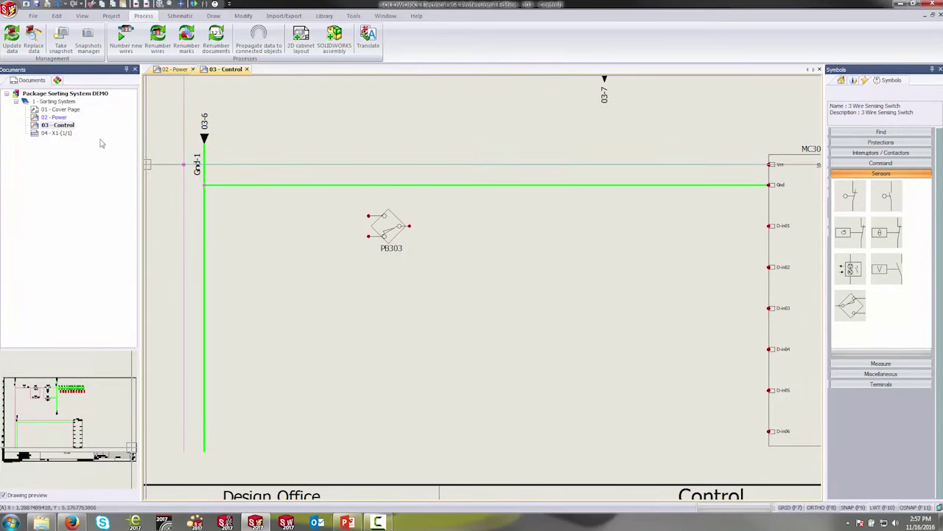
- Start Draw single wire with Number of lines set to 2
click(179, 16)
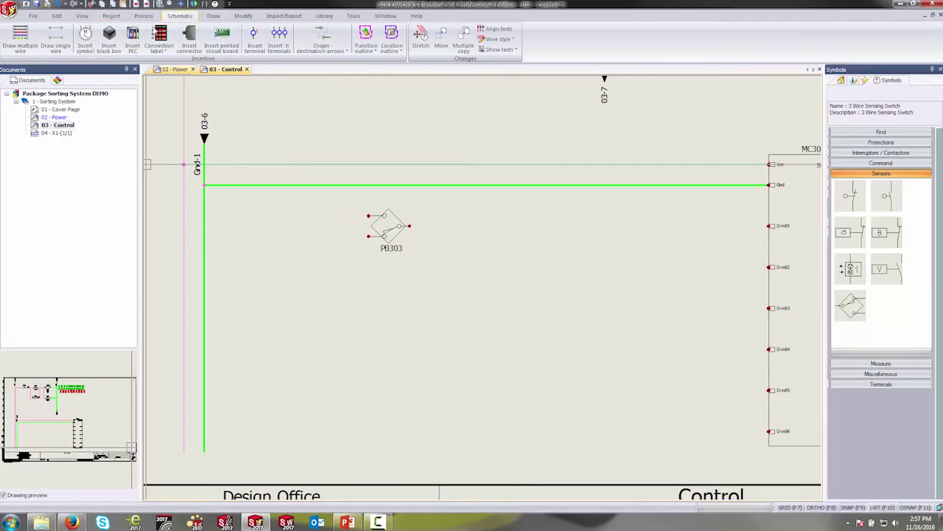
click(56, 41)
click(126, 224)
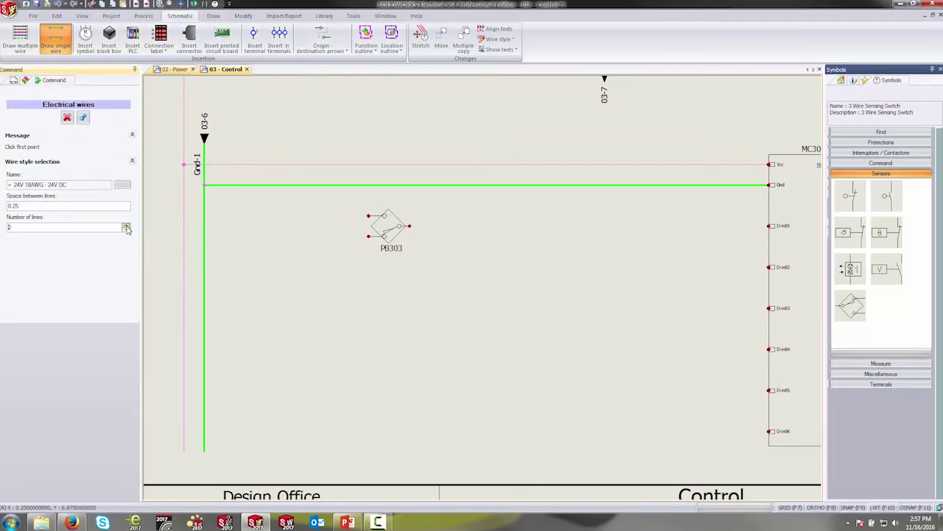
- Wire both supply lines into PB303's left pins as a two-wire pair, inverting the phase
click(184, 216)
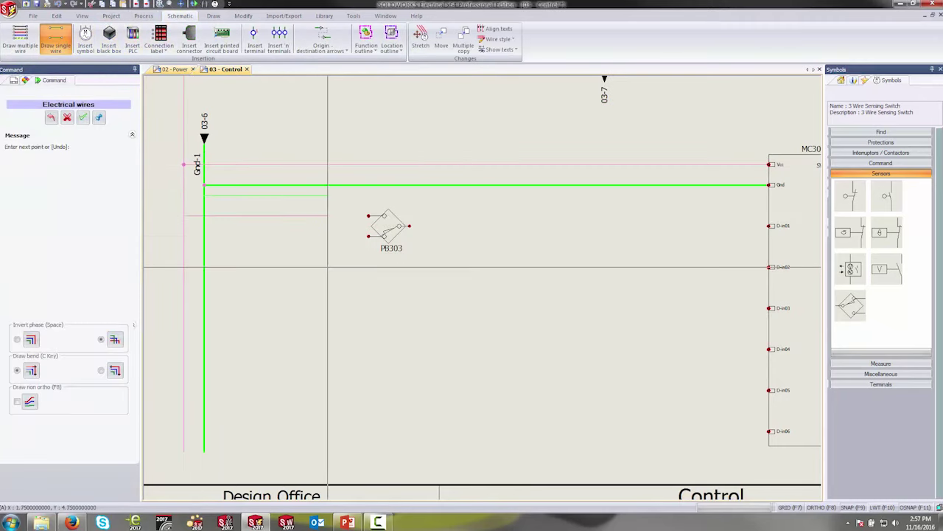
middle_drag(346, 257, 327, 230)
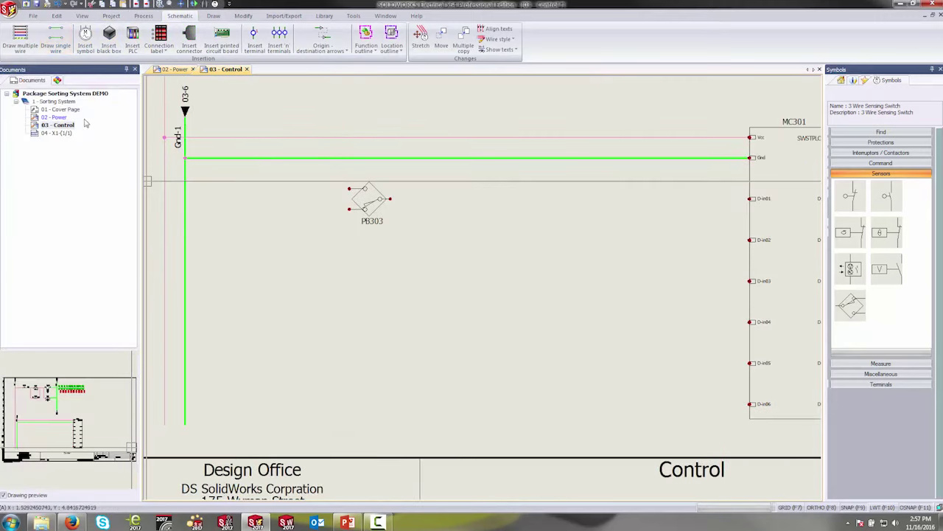
click(55, 37)
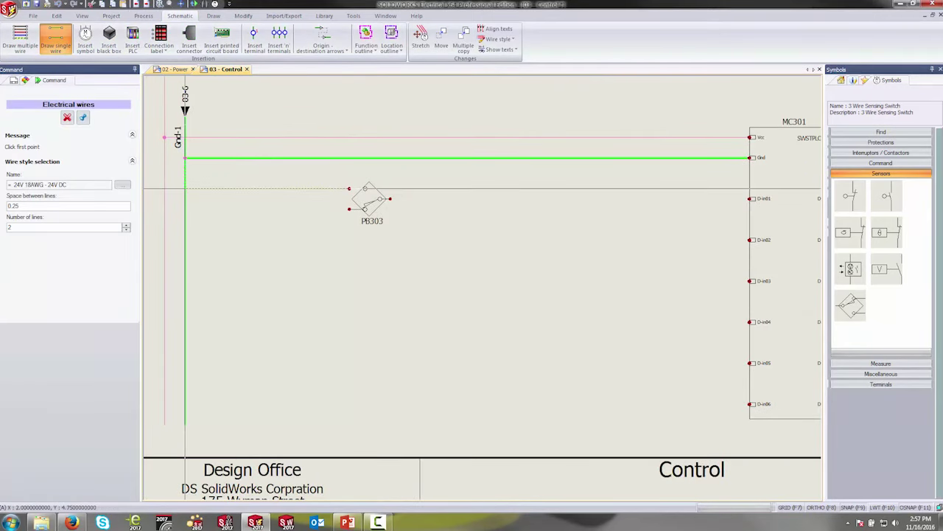
middle_drag(216, 190, 271, 195)
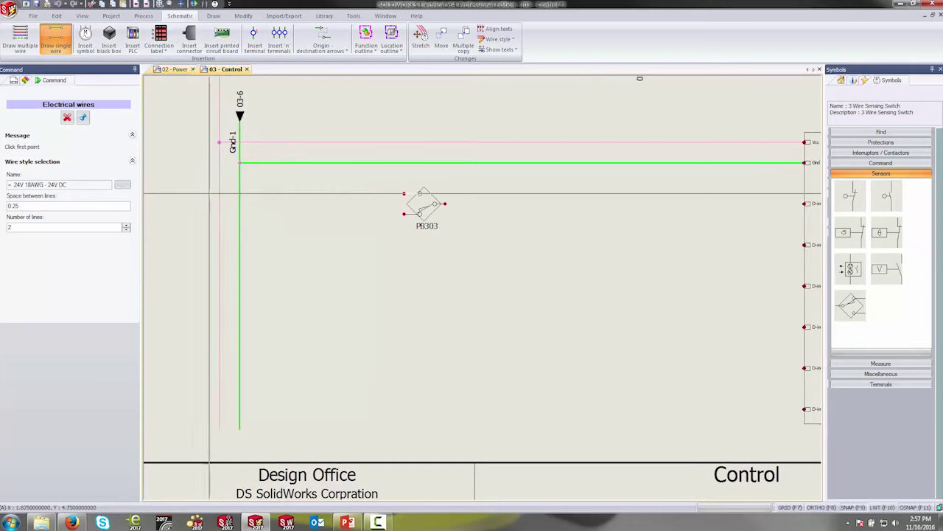
click(230, 194)
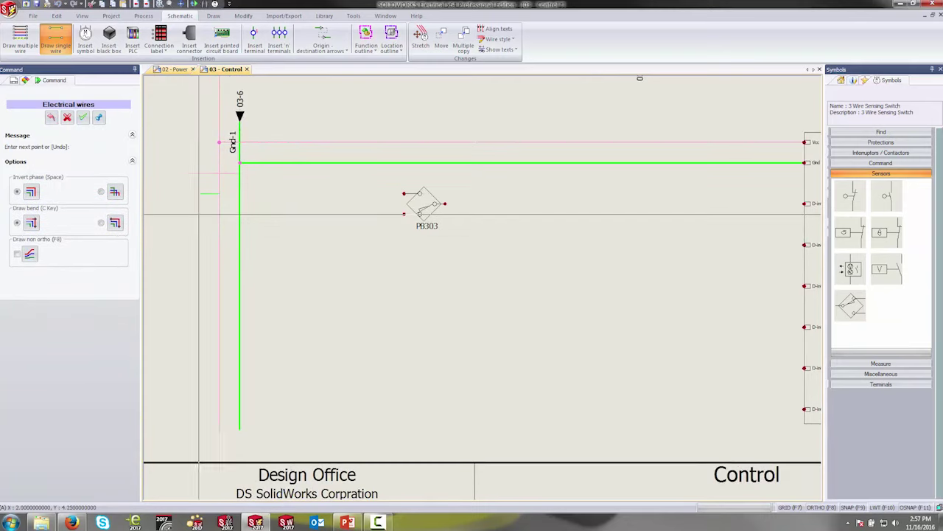
click(103, 192)
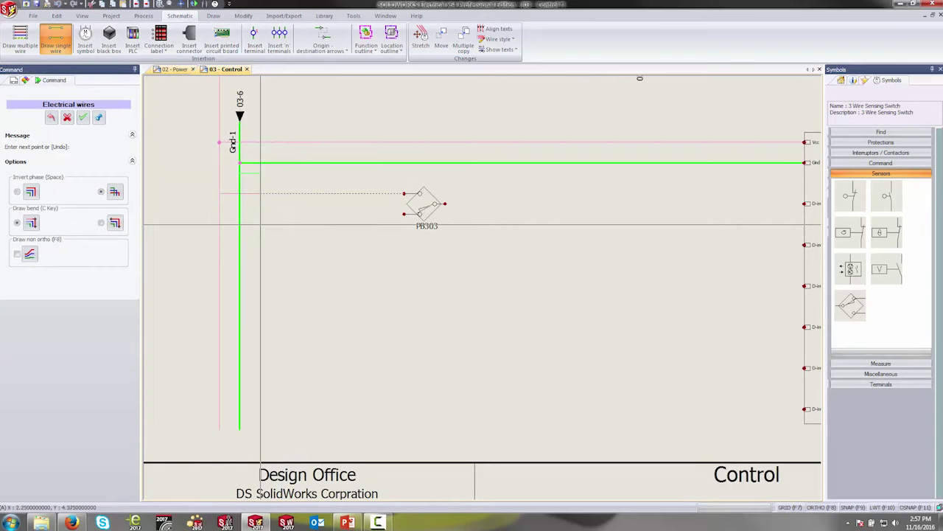
key(Escape)
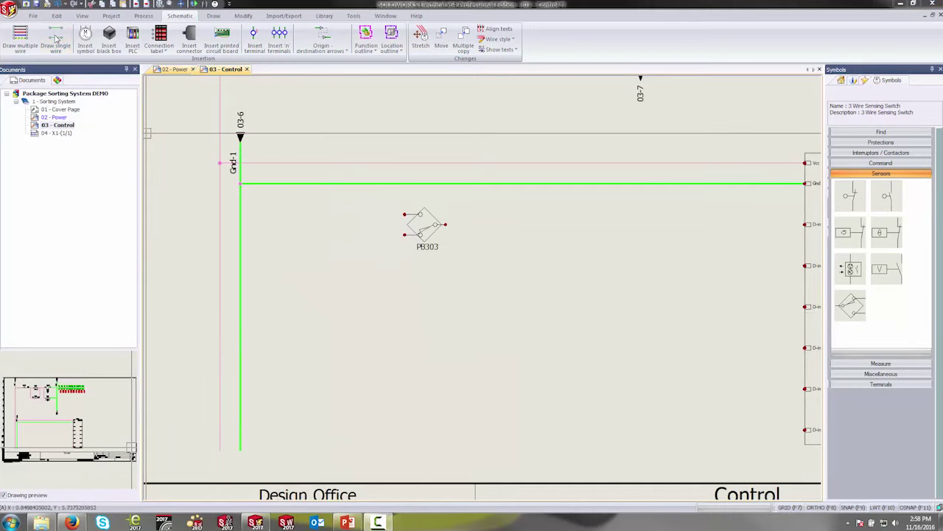
click(56, 39)
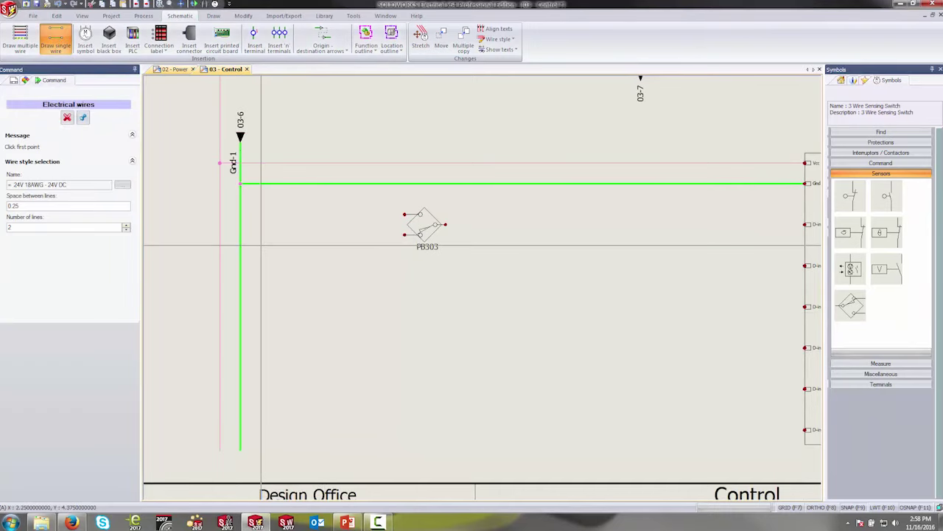
click(240, 234)
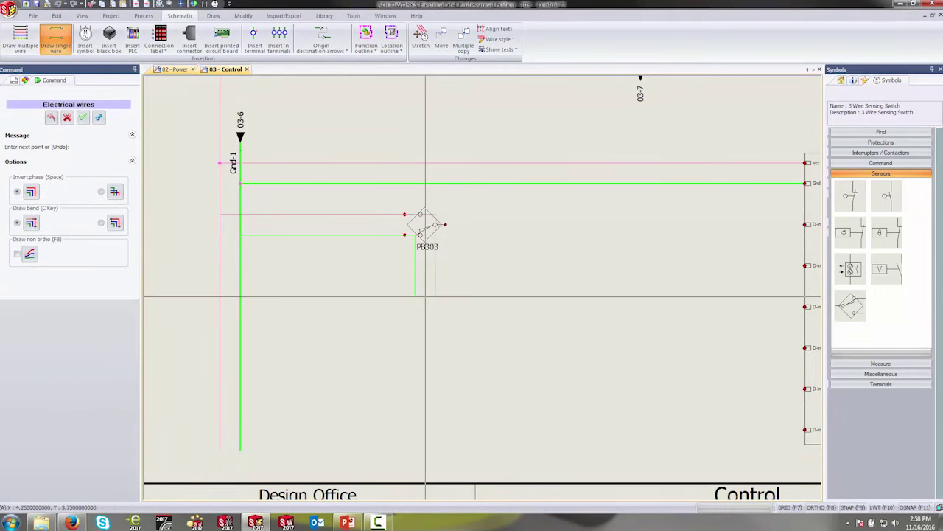
key(Escape)
key(Escape)
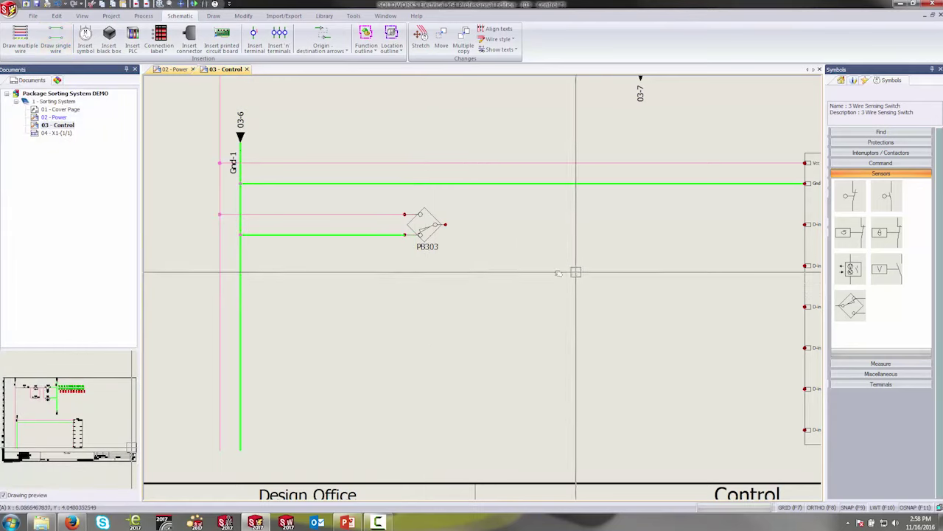
- Wire PB303's output to MC301's D-in01 input with a single line, then start Insert 'n' terminals
middle_drag(572, 270, 489, 278)
click(55, 41)
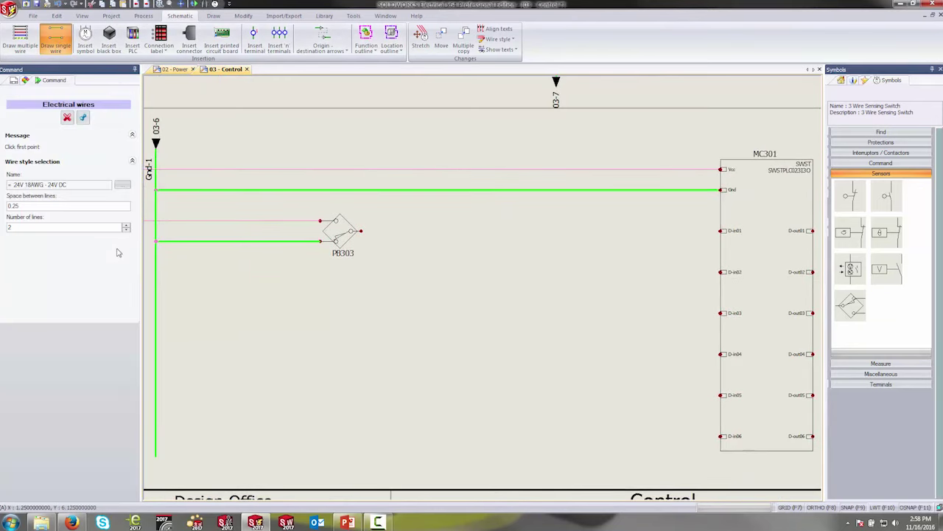
click(126, 229)
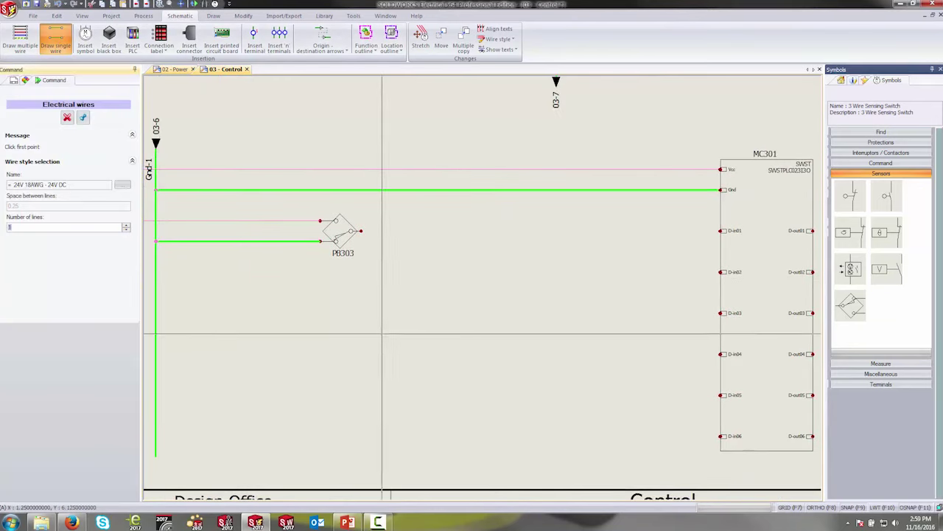
click(361, 230)
click(722, 231)
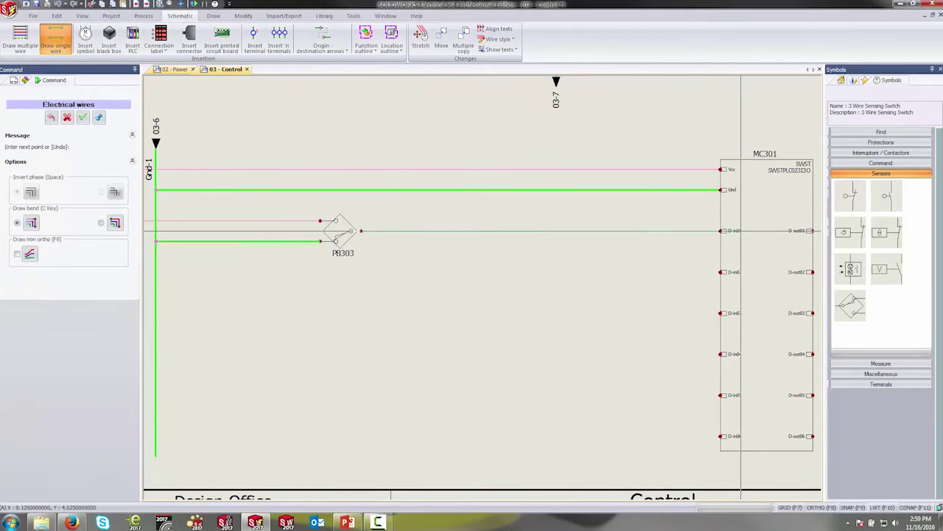
key(Escape)
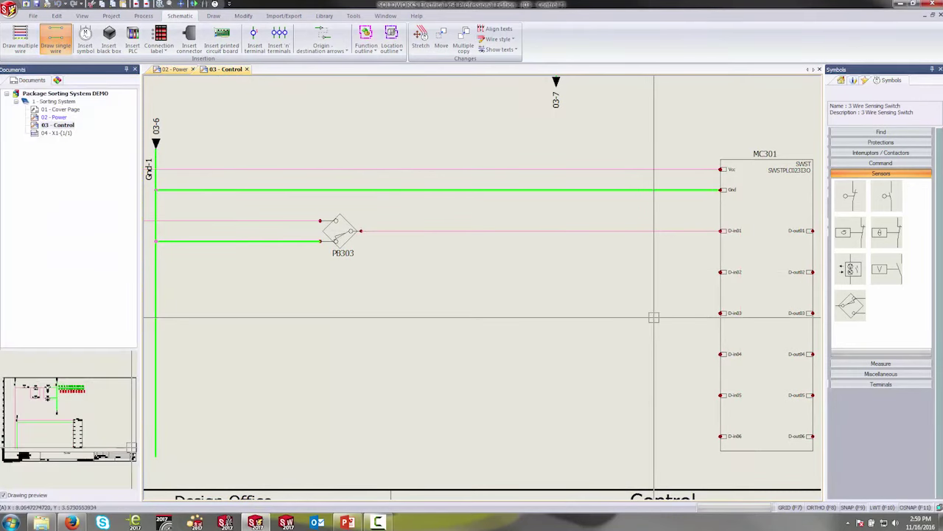
middle_drag(569, 316, 622, 285)
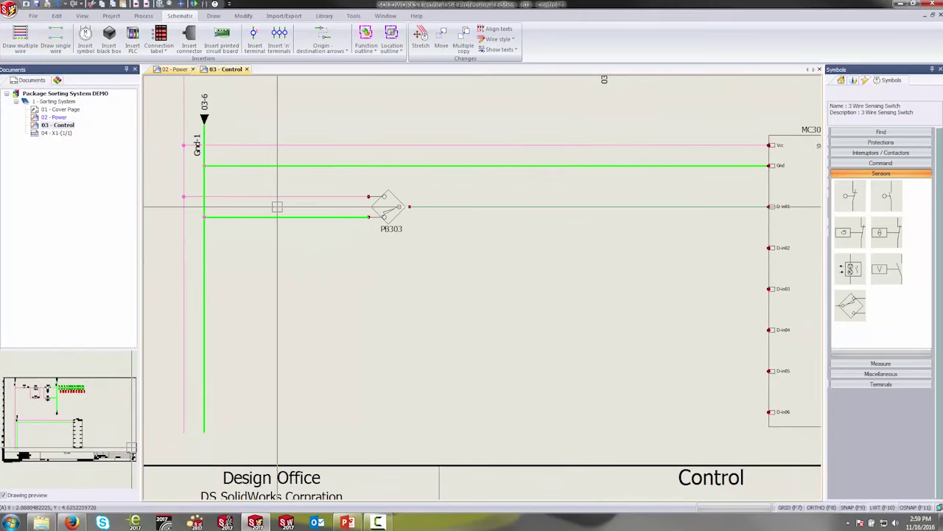
click(280, 46)
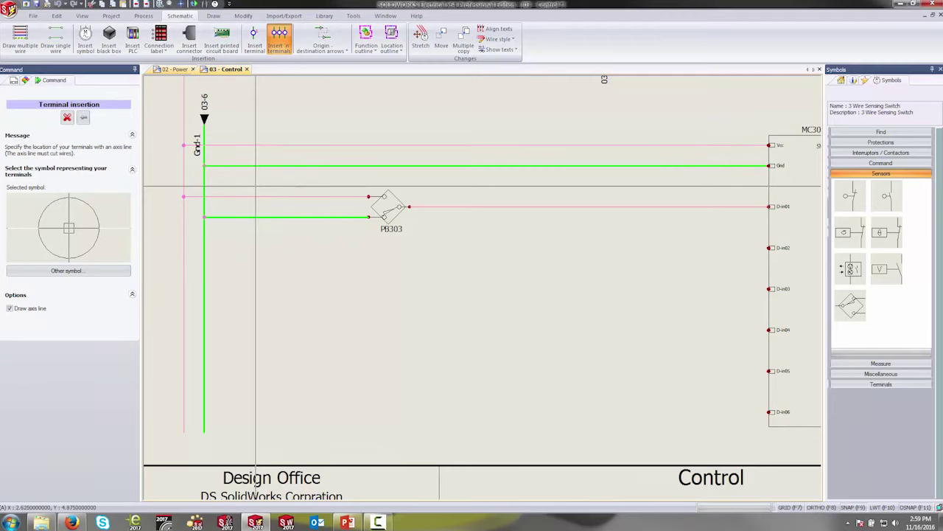
- Insert X2 terminals across PB303's two wires, confirming properties for all terminals
click(256, 186)
click(256, 227)
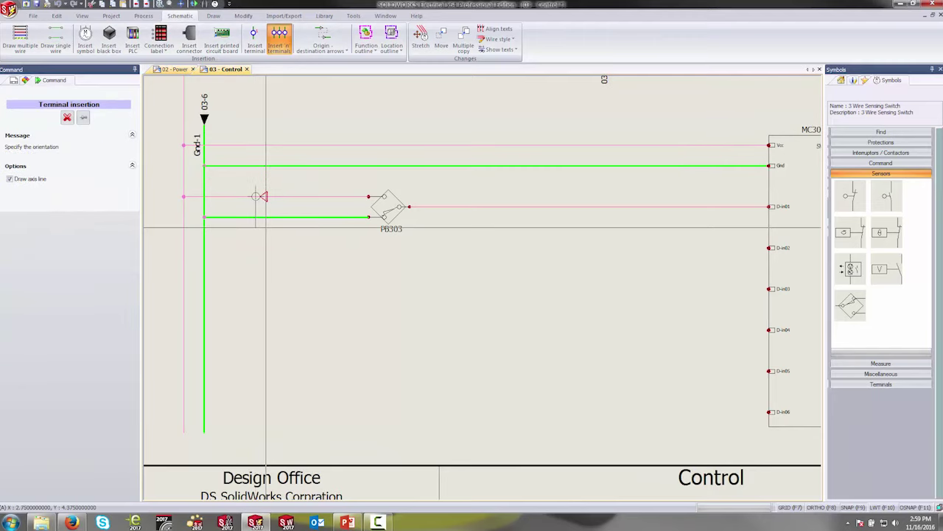
click(235, 227)
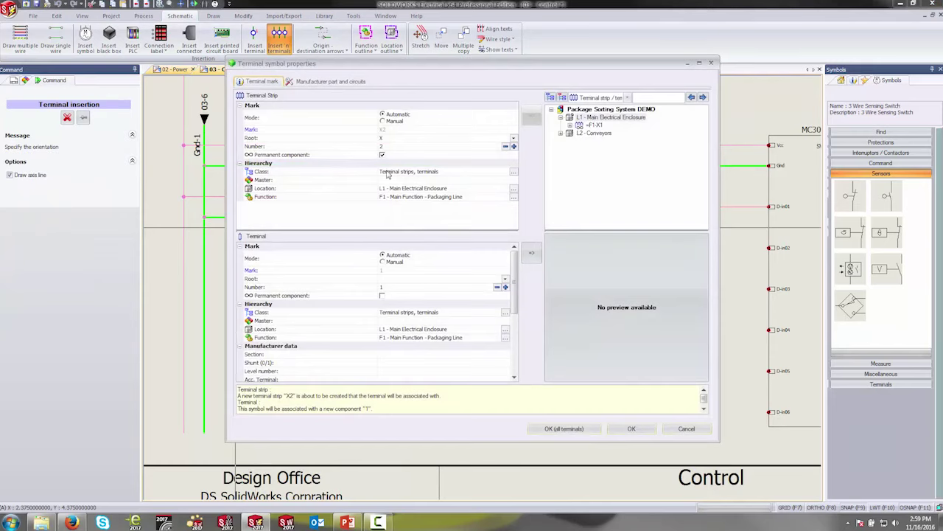
click(561, 428)
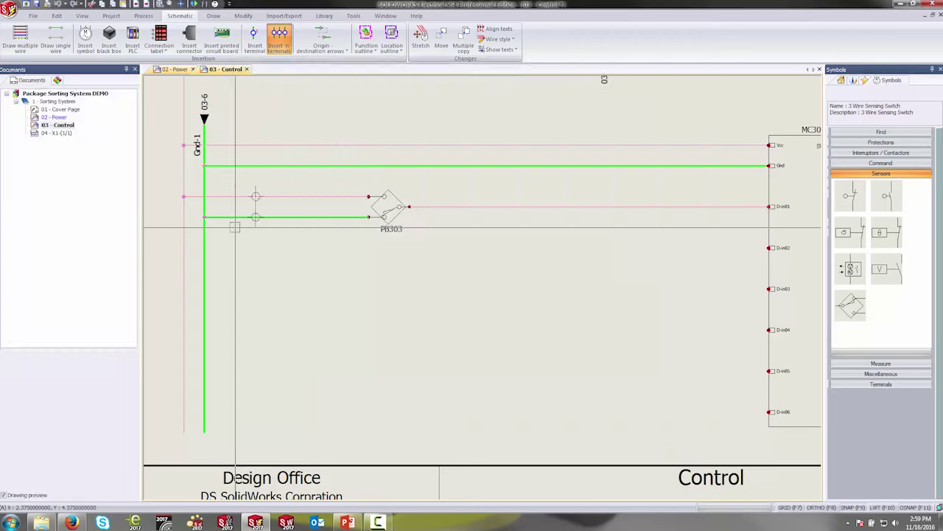
- Insert a terminal on the D-in01 wire on strip =F1-X2 as terminal 3
click(254, 36)
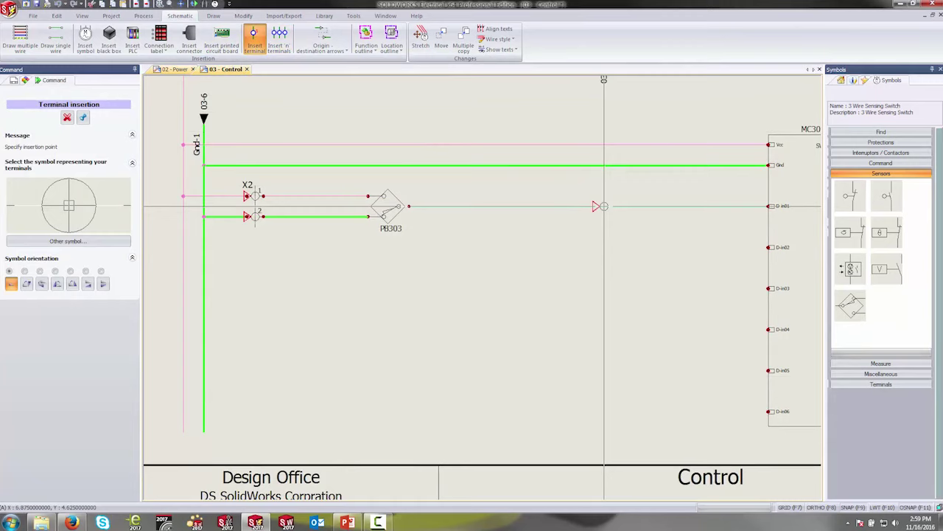
click(603, 206)
click(645, 206)
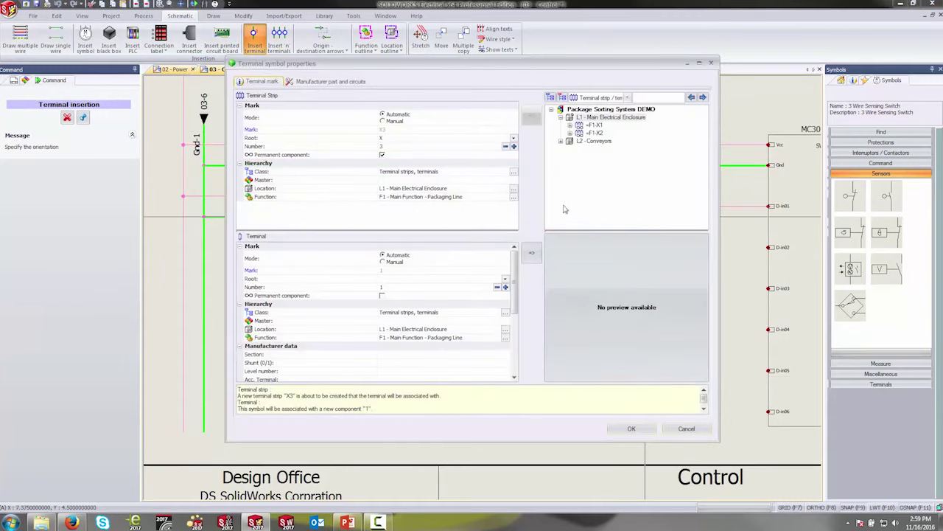
click(592, 133)
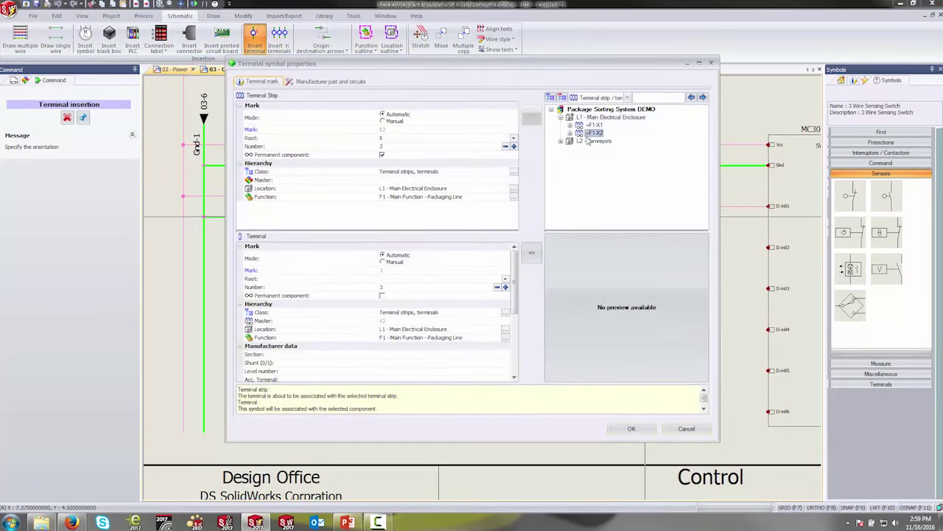
click(632, 429)
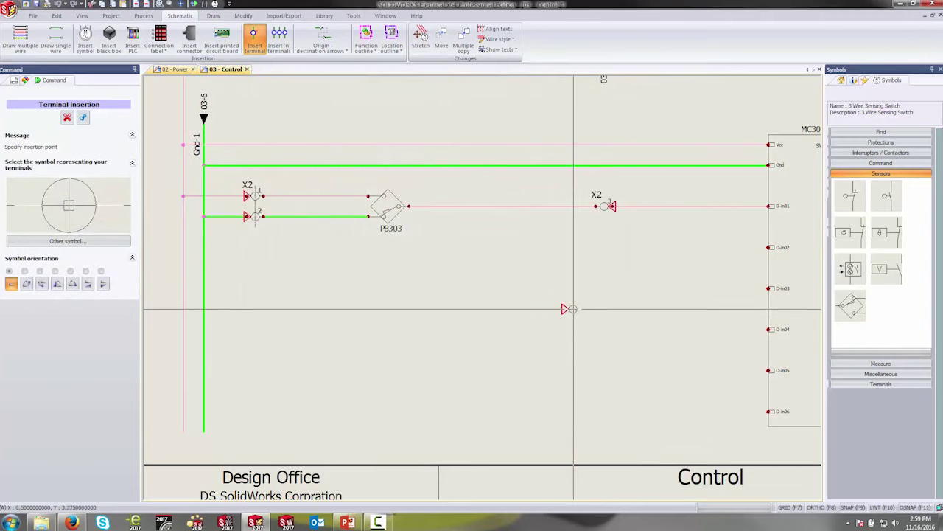
key(Escape)
- Open terminal strip X2 in the terminal strip editor
scroll(516, 263, up, 3)
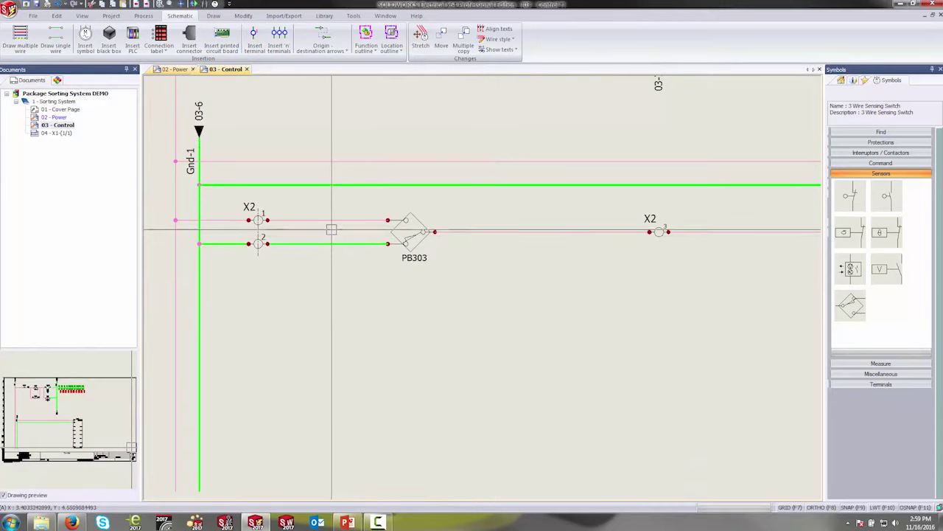
drag(516, 211, 367, 309)
key(Escape)
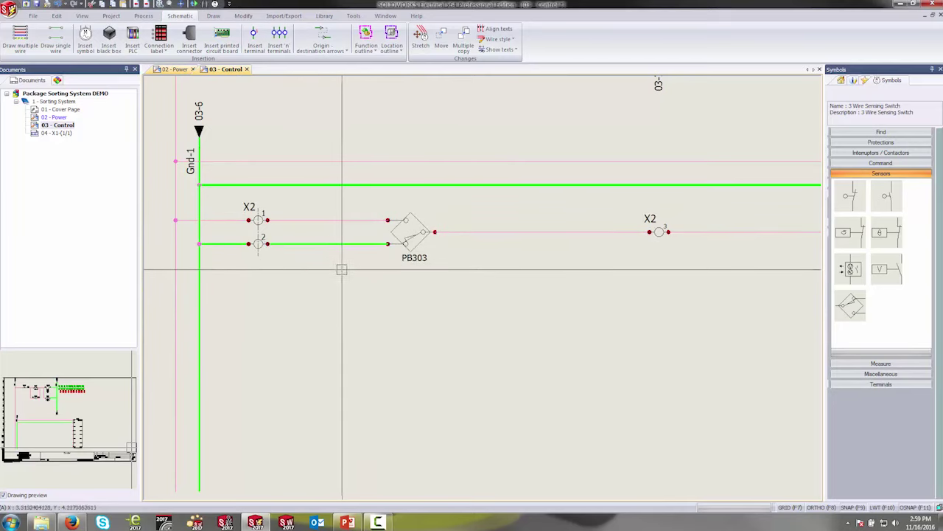
scroll(261, 212, up, 2)
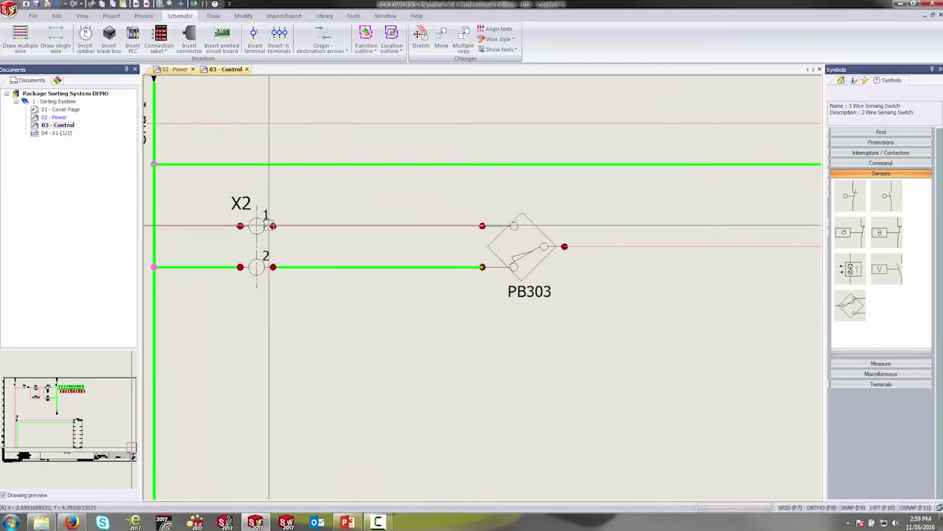
right_click(264, 221)
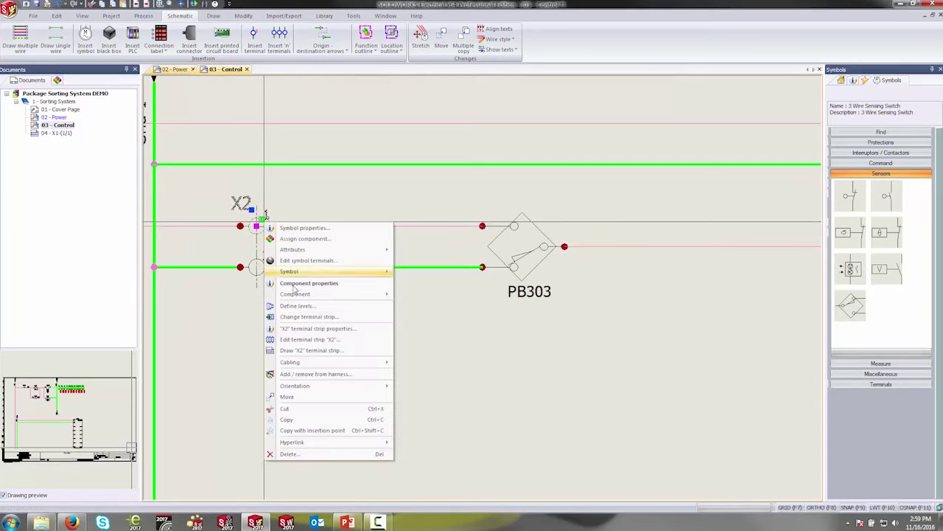
click(302, 339)
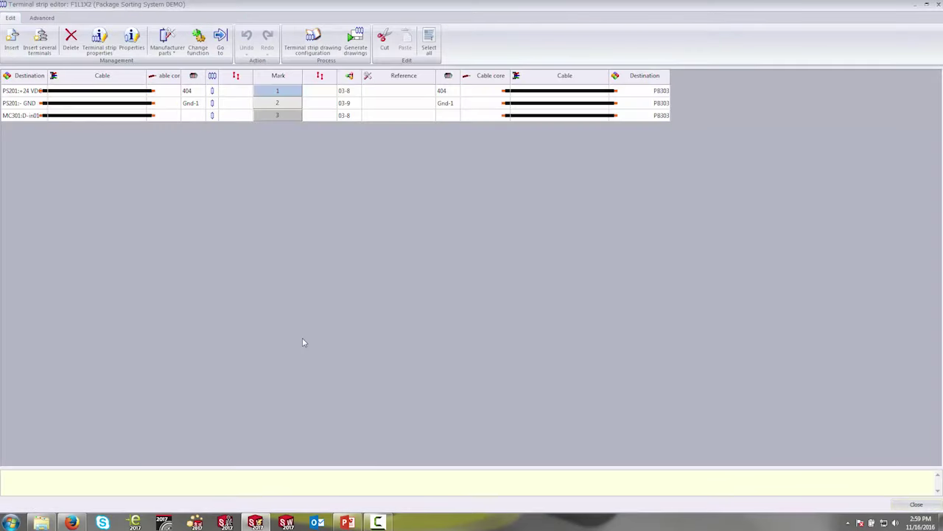
- Assign manufacturer part SWSTTB-Sm to X2 terminals 1–3, then select their Cable cells
click(404, 75)
right_click(363, 111)
click(413, 121)
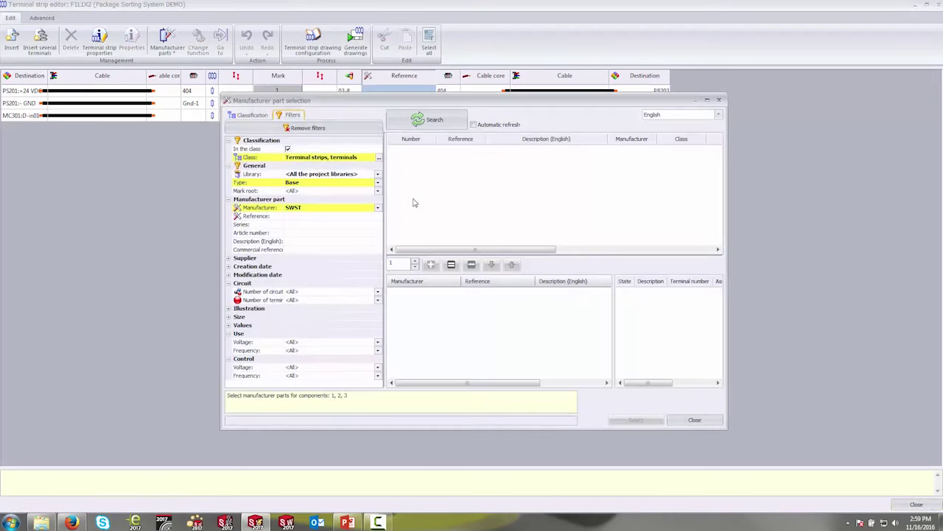
click(427, 120)
double_click(449, 158)
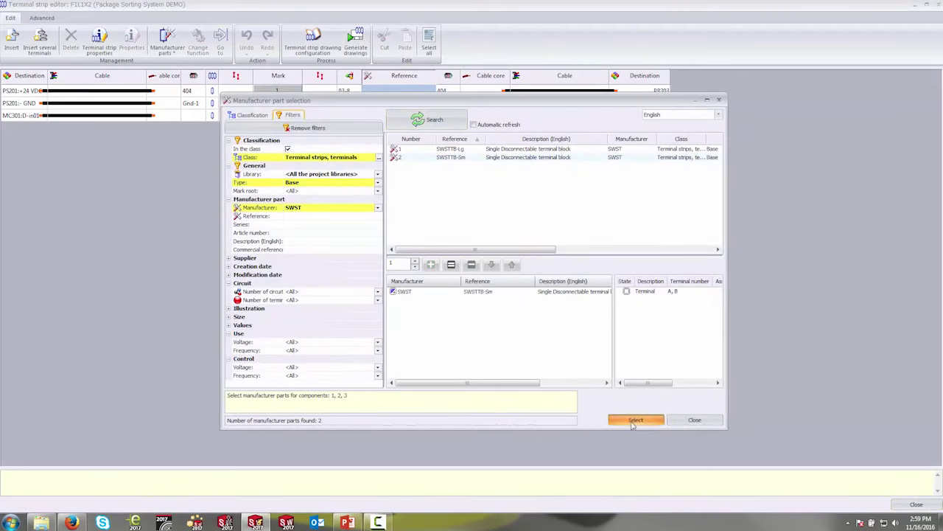
click(635, 419)
drag(561, 93, 562, 118)
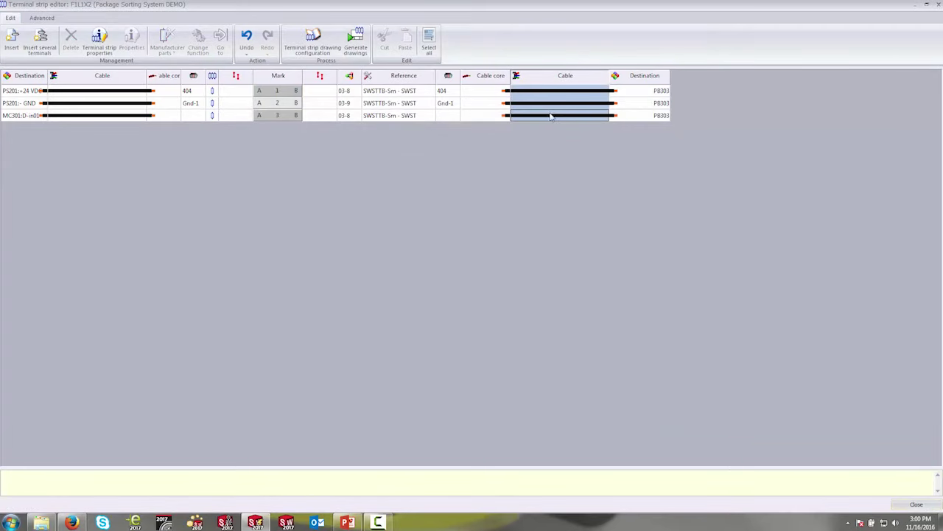
right_click(550, 118)
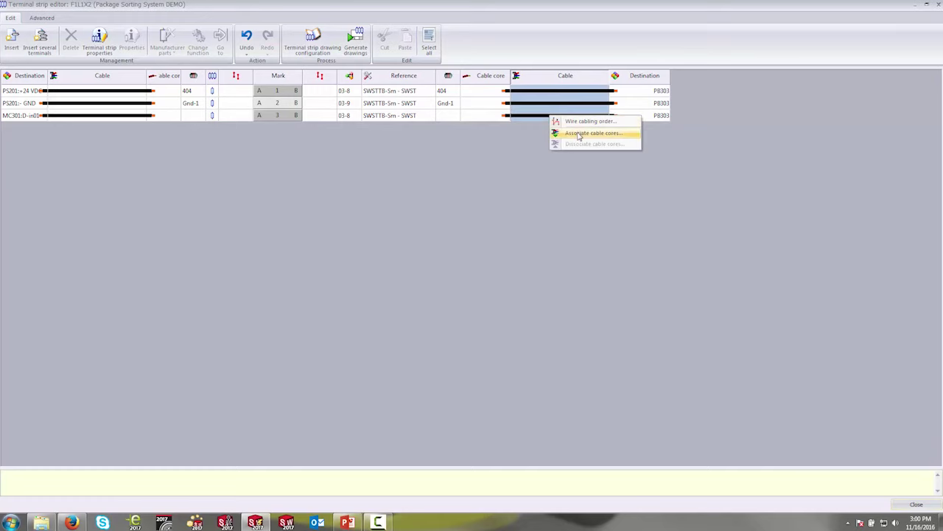
- Create a new cable from reference S3-35415-18, filtered to Control type, 3 conductors
click(579, 134)
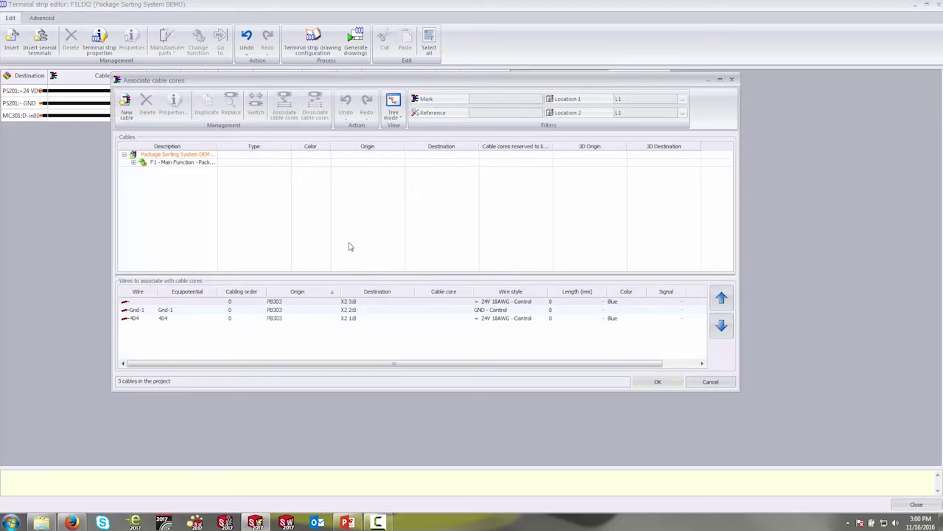
click(126, 105)
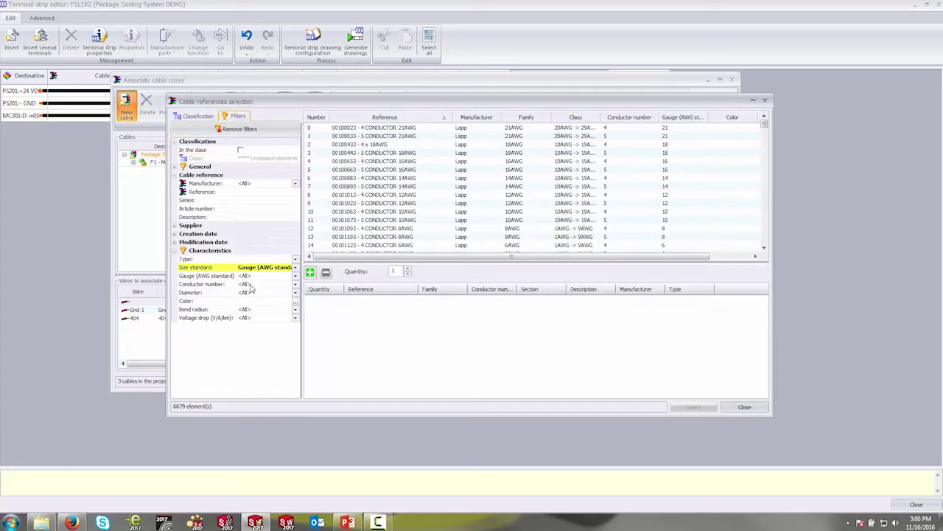
click(257, 260)
click(247, 292)
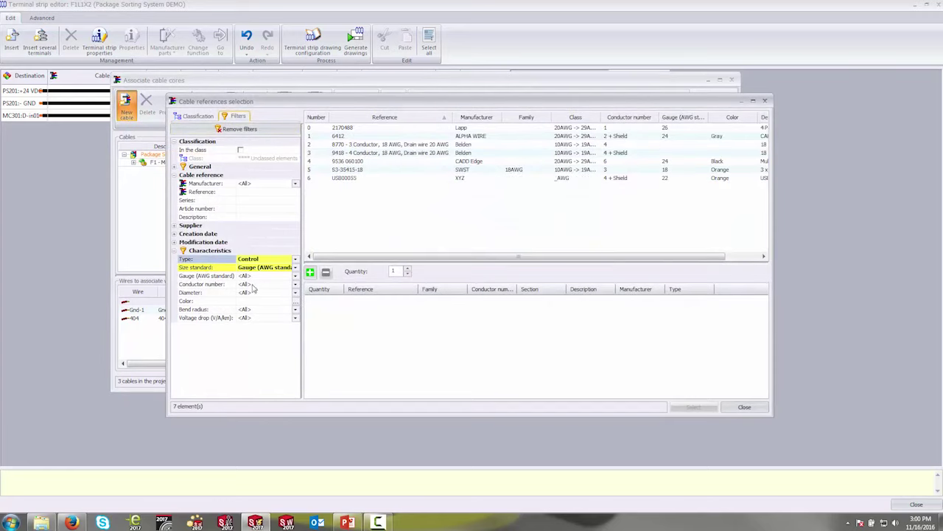
click(252, 285)
click(254, 318)
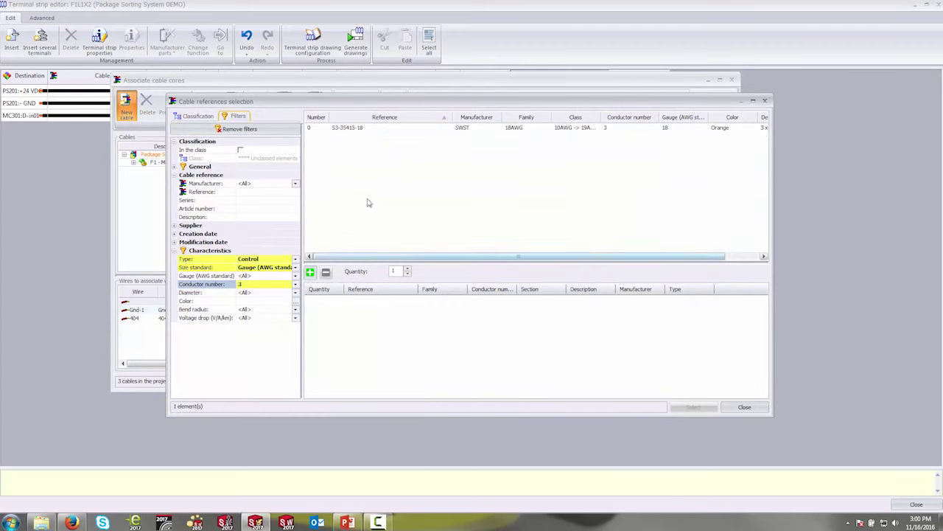
click(361, 129)
click(310, 273)
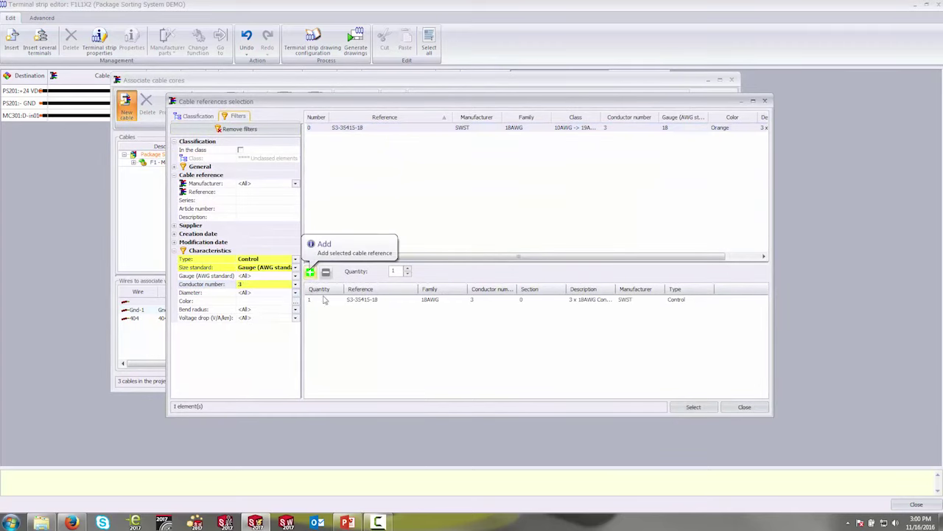
click(691, 407)
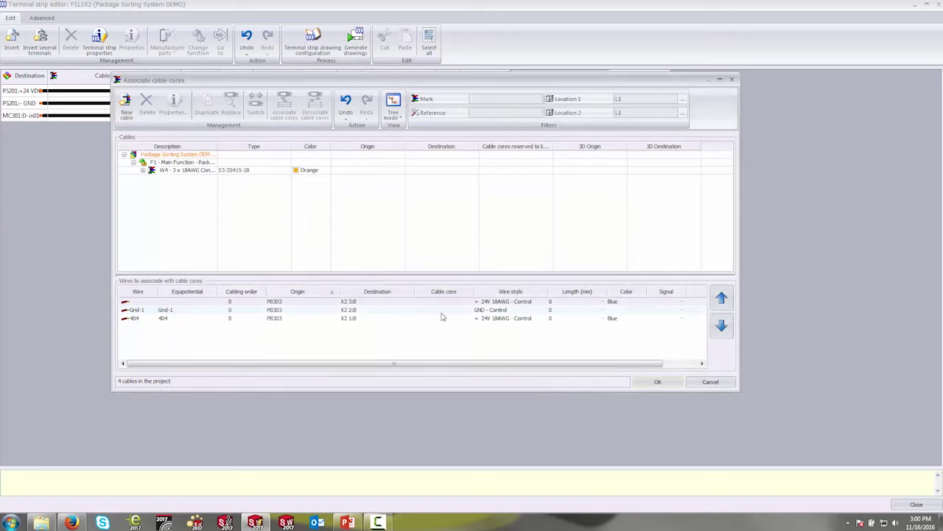
- Associate W4's BK core with Gnd-1, YL with the X2 3 wire, RD with 404, and close
click(143, 170)
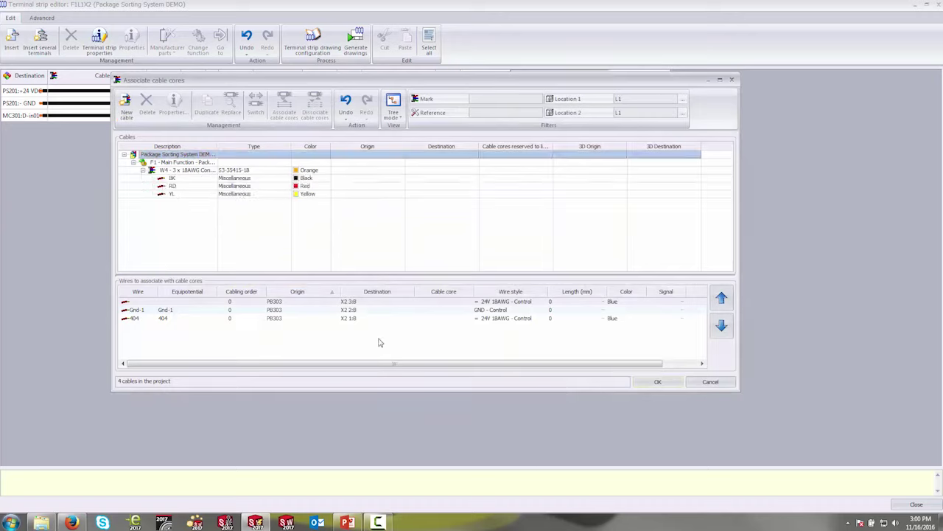
click(381, 292)
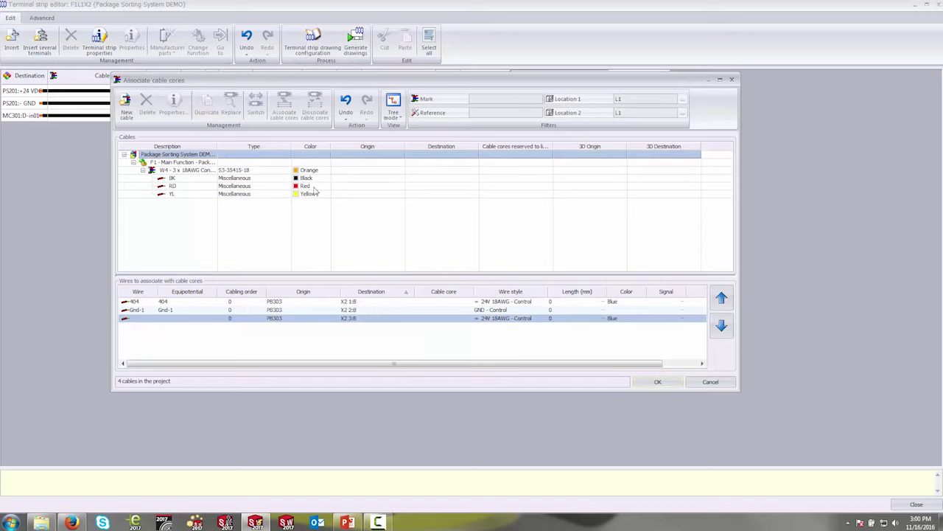
click(360, 310)
click(304, 179)
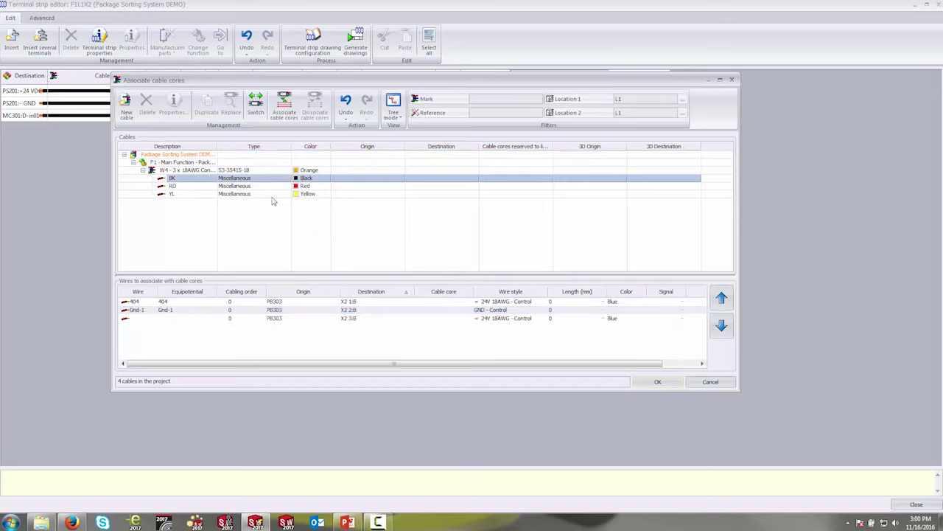
click(284, 105)
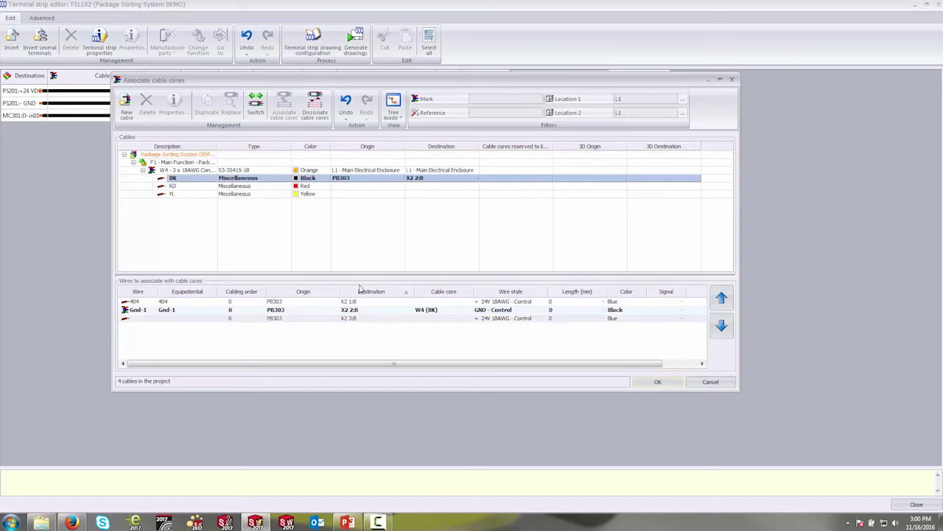
click(354, 318)
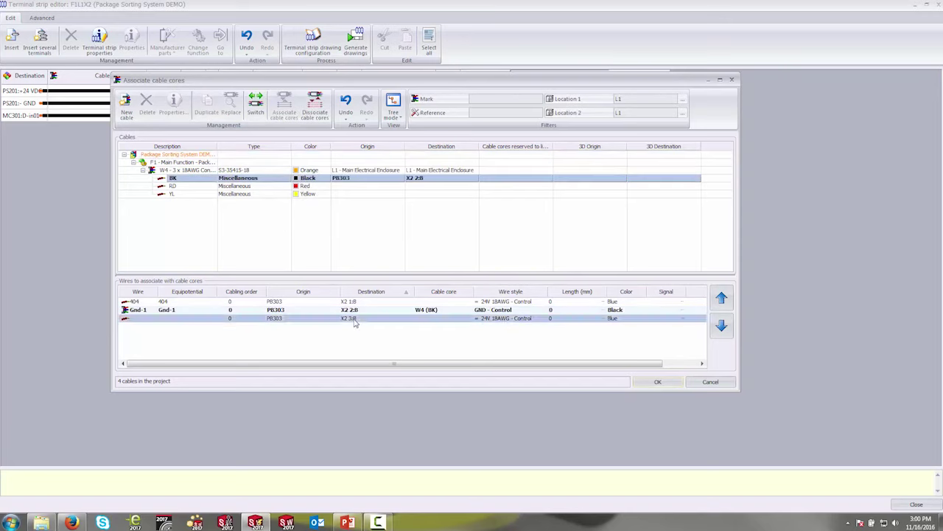
click(313, 194)
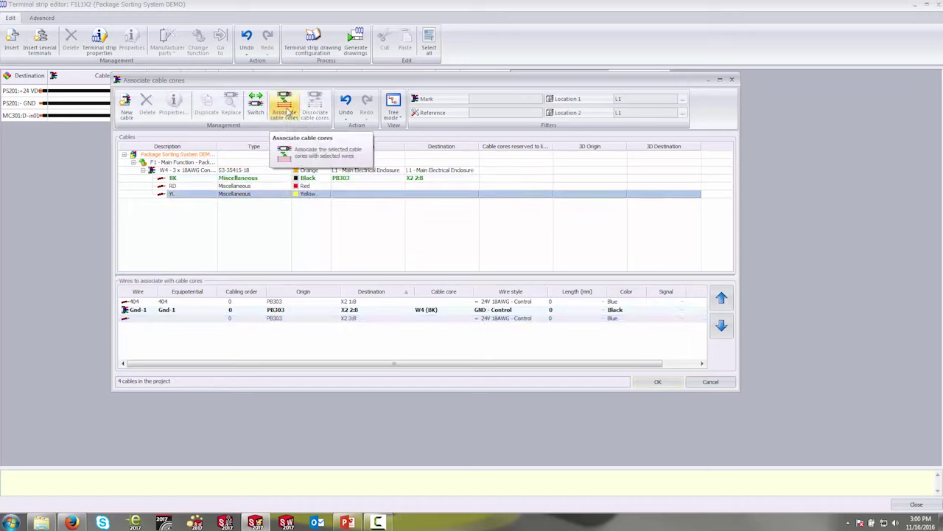
click(286, 107)
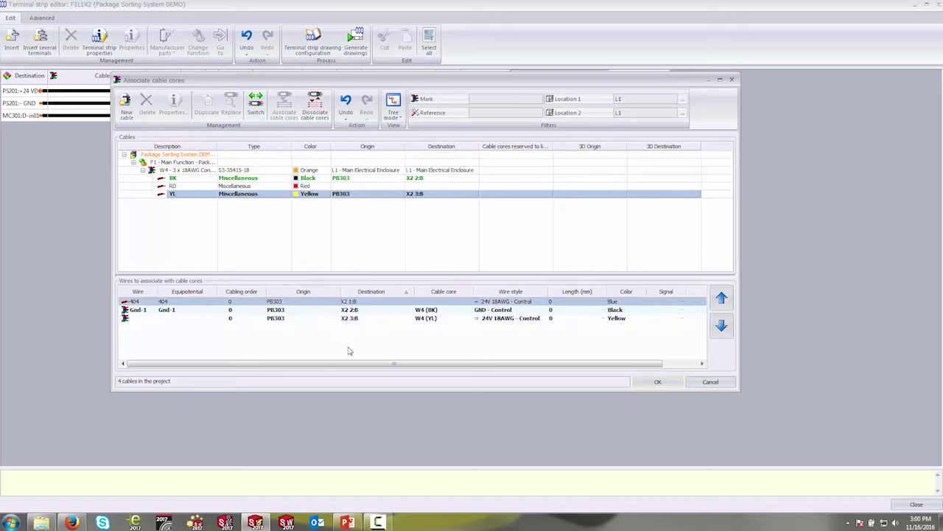
click(306, 187)
click(284, 107)
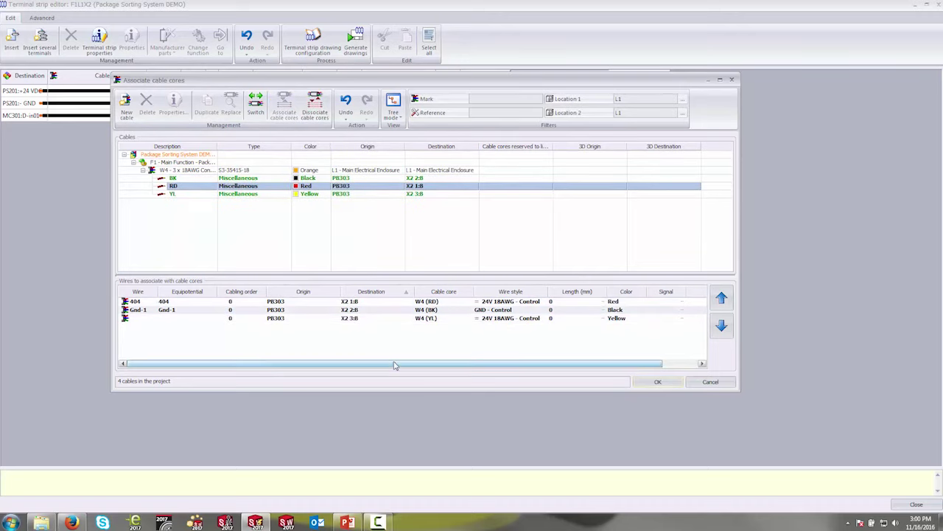
click(658, 381)
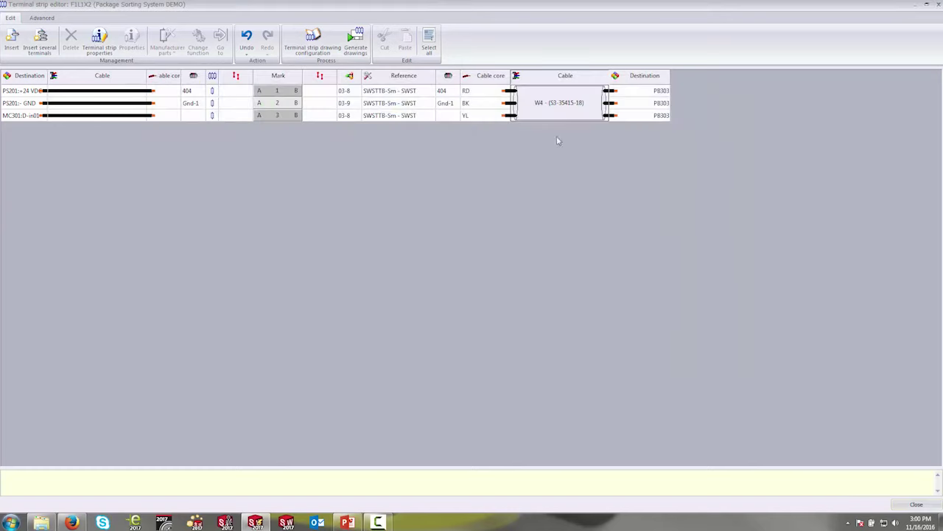
click(915, 505)
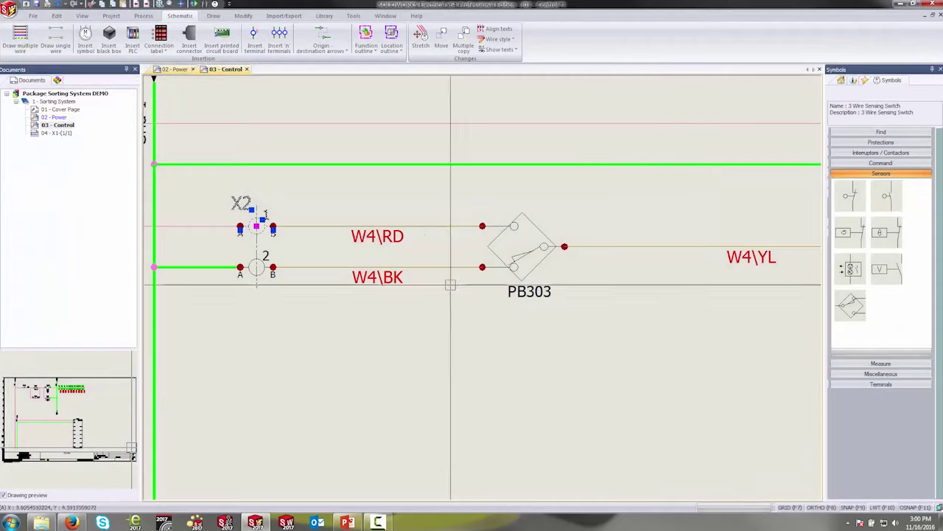
- Hide the X2 label on the PB303 terminal through its Attributes
scroll(653, 379, down, 1)
middle_drag(653, 379, 506, 299)
scroll(463, 379, down, 1)
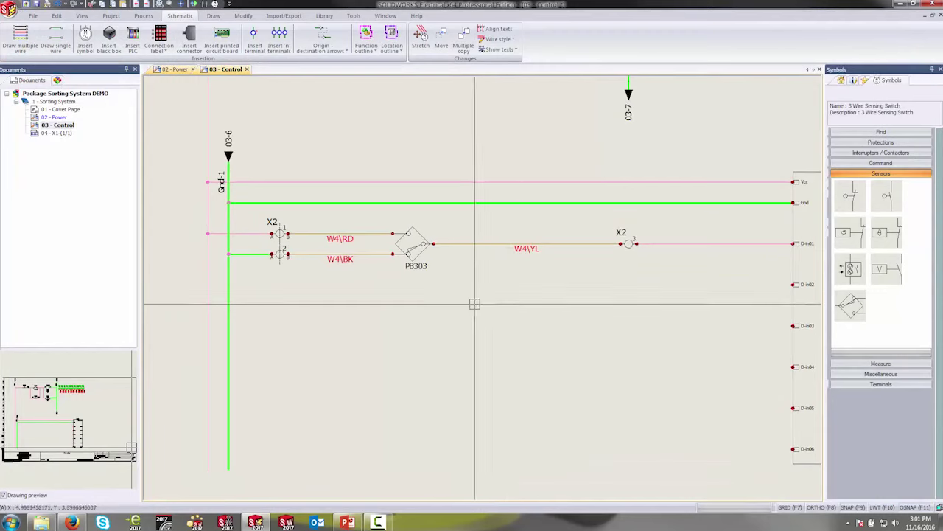
scroll(285, 234, up, 2)
click(274, 232)
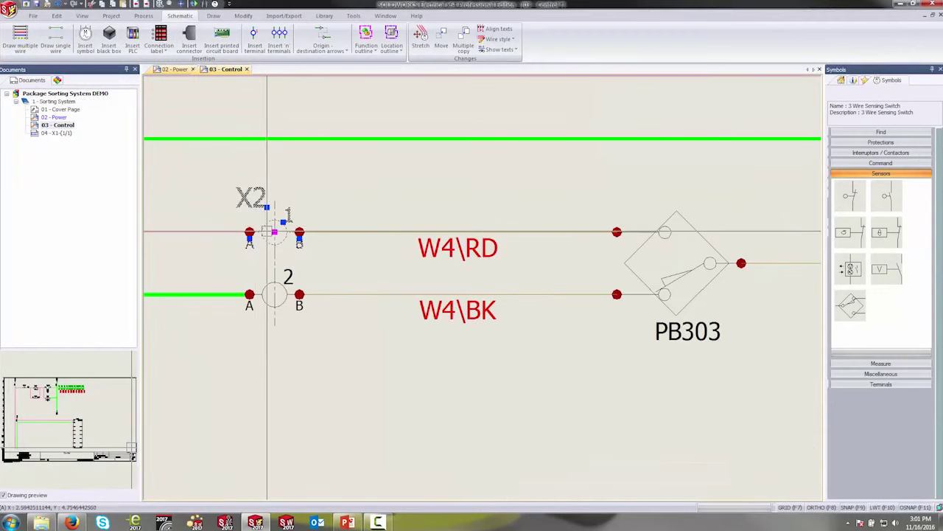
right_click(267, 226)
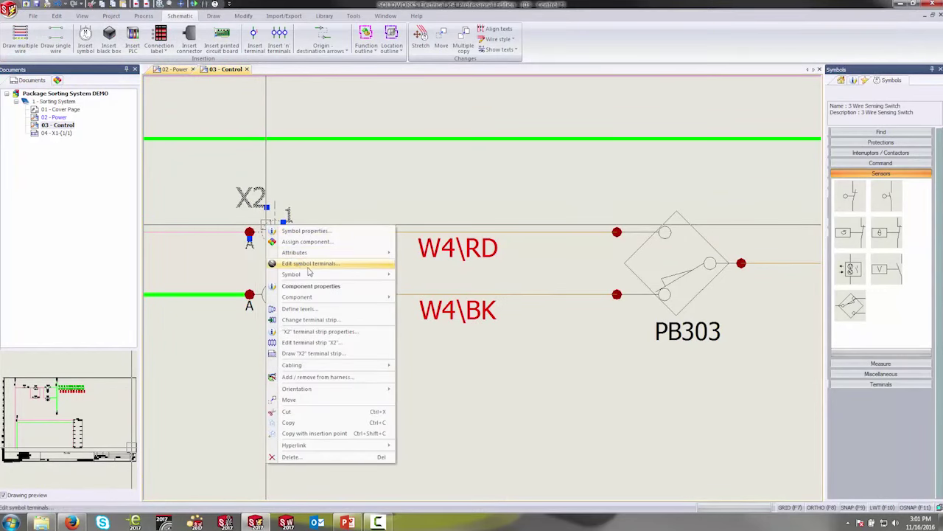
mouse_move(352, 255)
click(427, 270)
- Copy the PB303 sensor circuit and place it below as PB304 with cable W5 on X2 terminals 4–6
scroll(690, 408, down, 2)
scroll(690, 407, down, 2)
drag(756, 328, 344, 229)
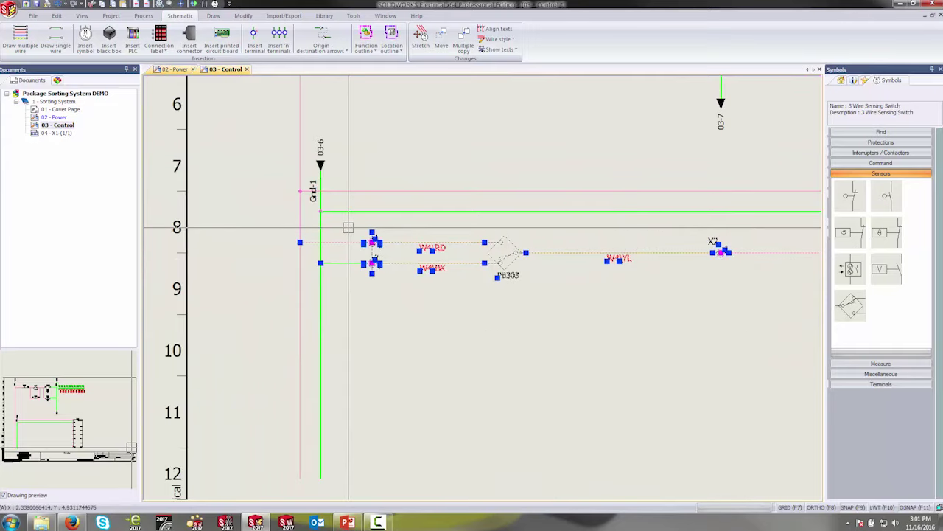
key(ctrl+c)
key(ctrl+v)
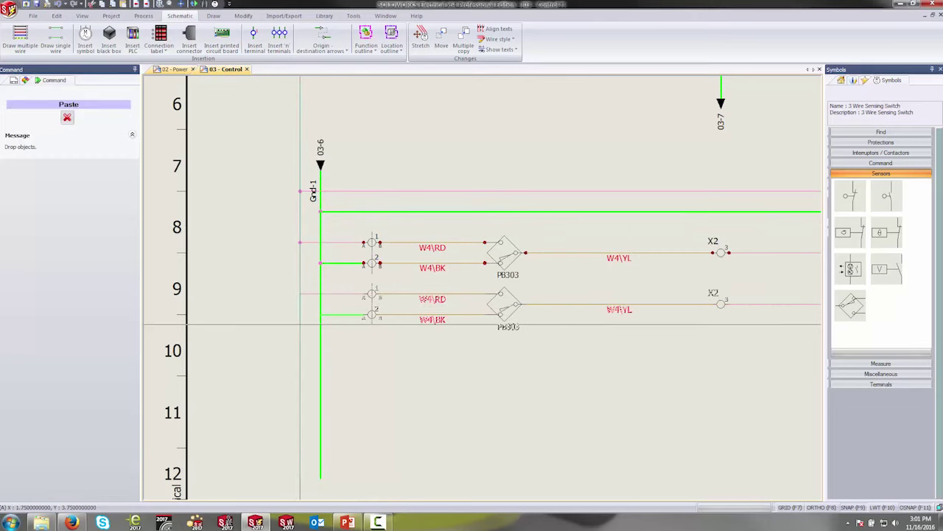
middle_drag(447, 362, 297, 333)
scroll(270, 306, down, 1)
middle_drag(276, 257, 332, 327)
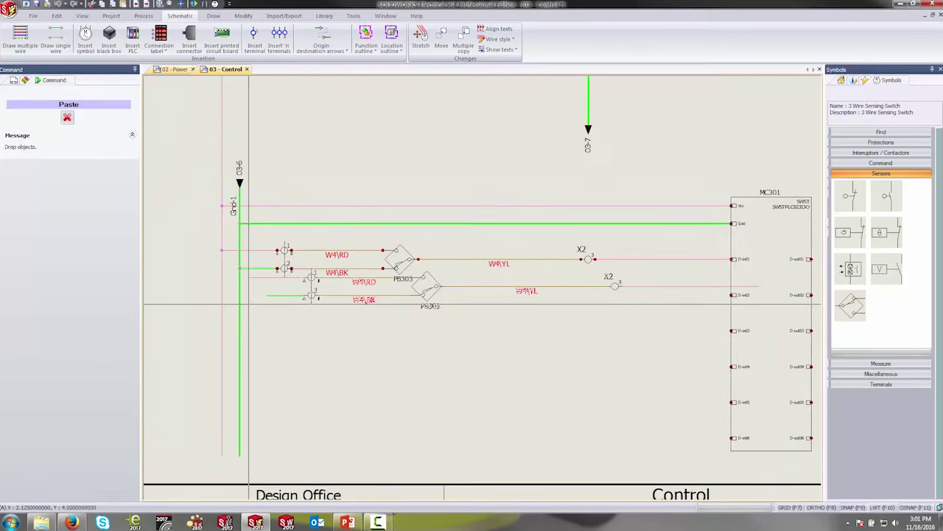
click(221, 313)
scroll(379, 299, up, 2)
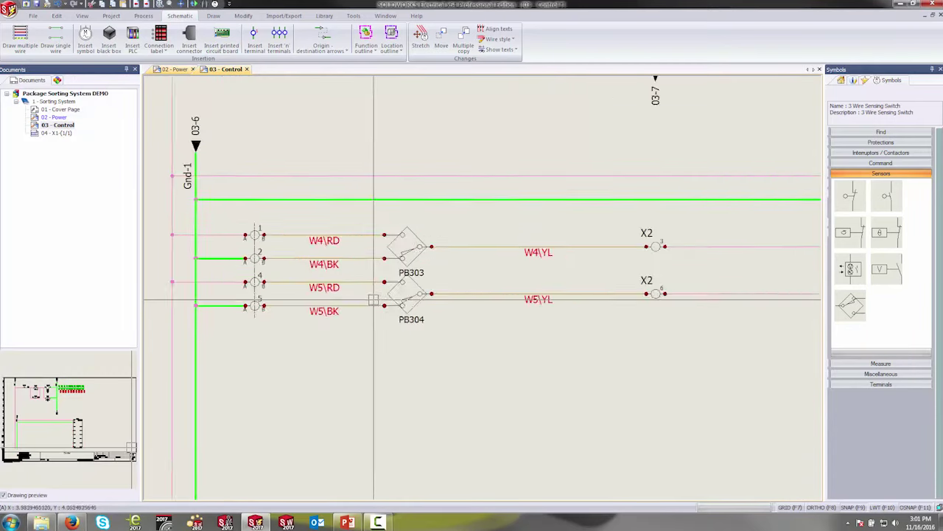
scroll(375, 300, up, 1)
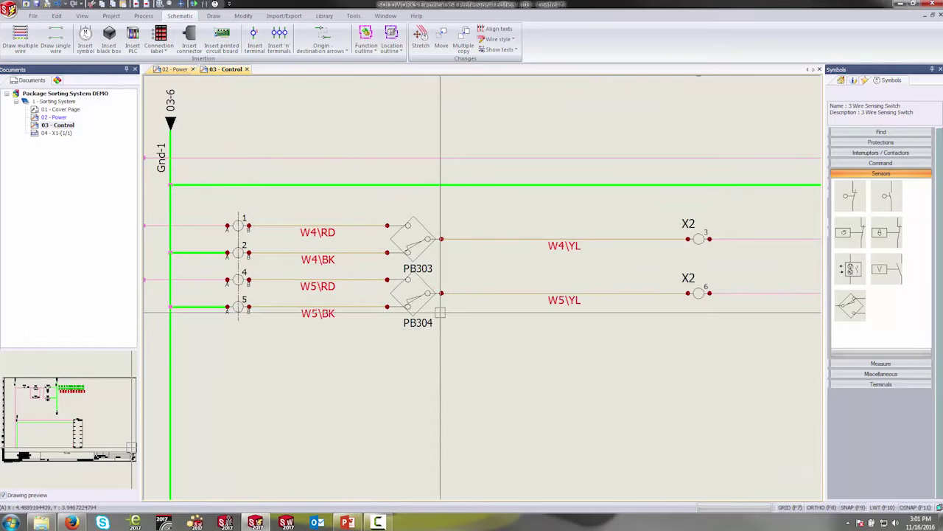
- Stretch PB304 to the right so its connected wires extend
click(420, 37)
click(482, 334)
click(374, 279)
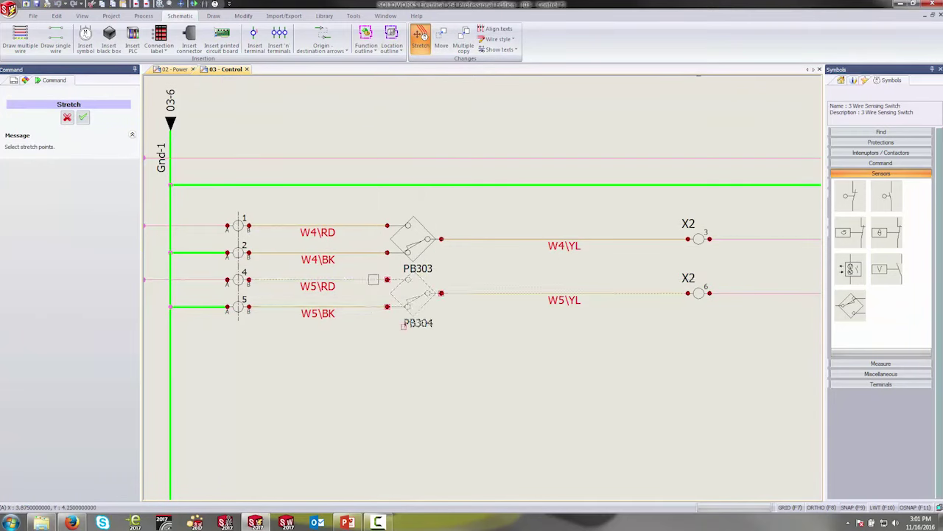
click(440, 293)
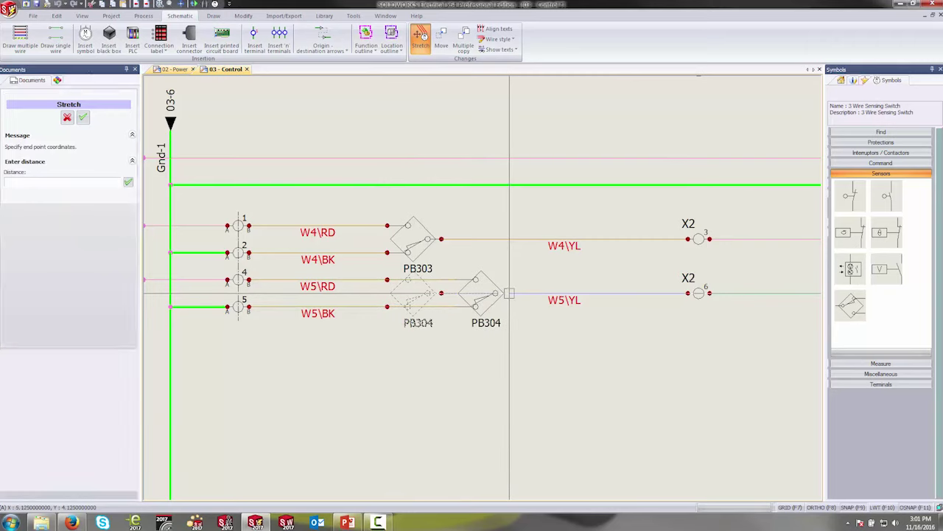
click(509, 292)
middle_drag(585, 371, 448, 281)
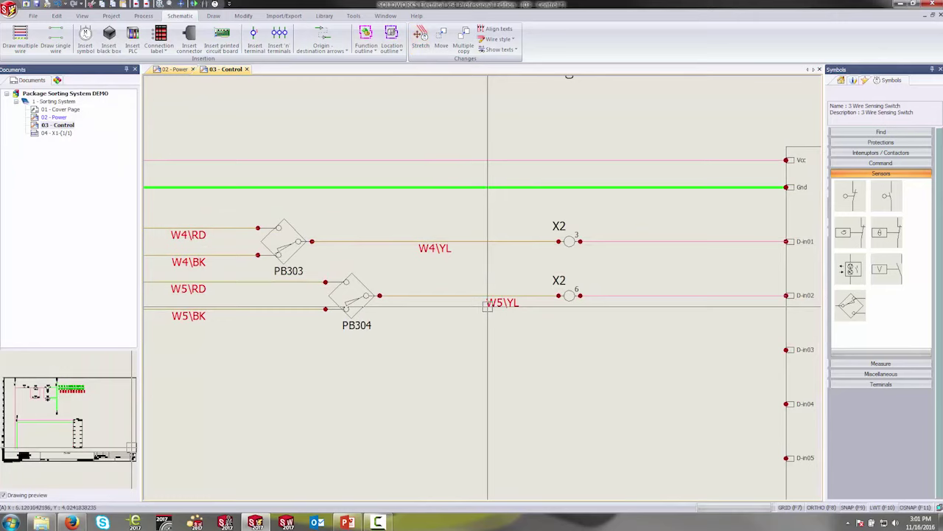
- Align the W4\YL and W5\YL wire labels on a vertical axis
click(496, 29)
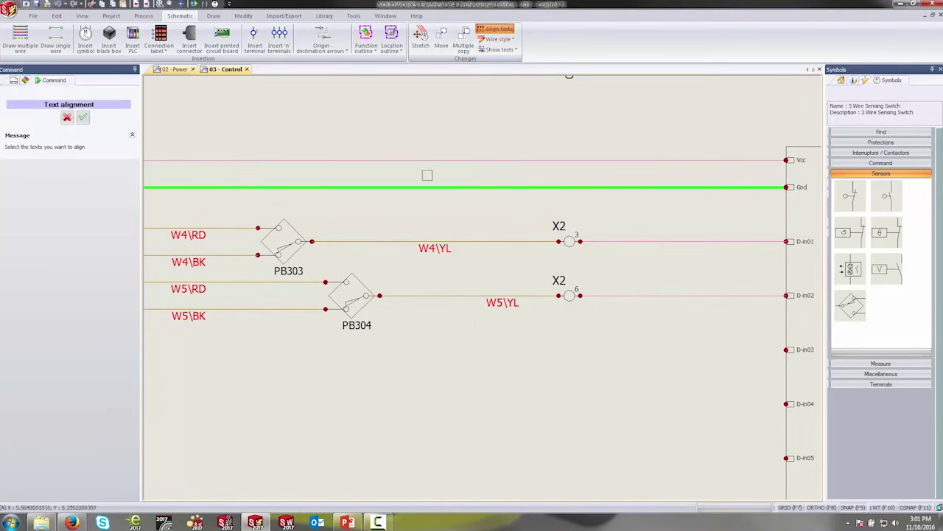
right_click(534, 338)
click(461, 214)
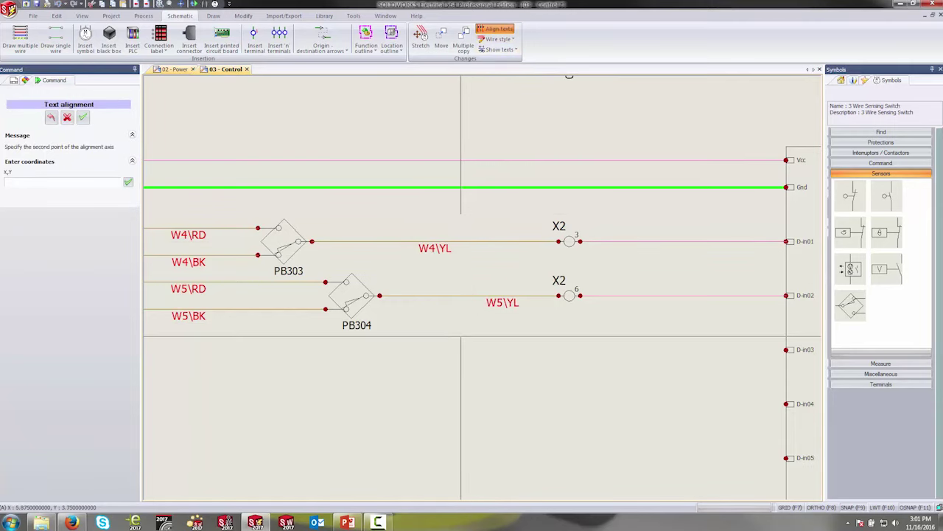
click(461, 331)
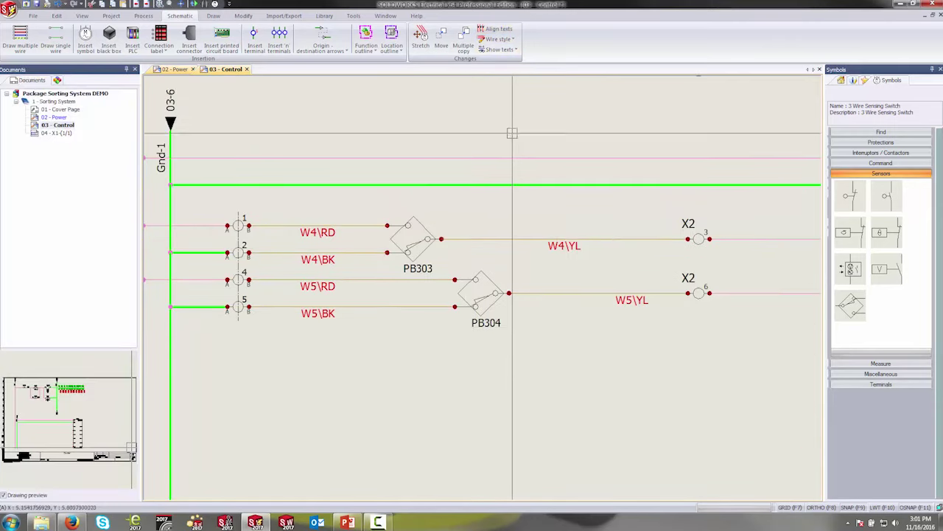
click(495, 29)
click(536, 222)
click(662, 332)
right_click(659, 333)
click(590, 198)
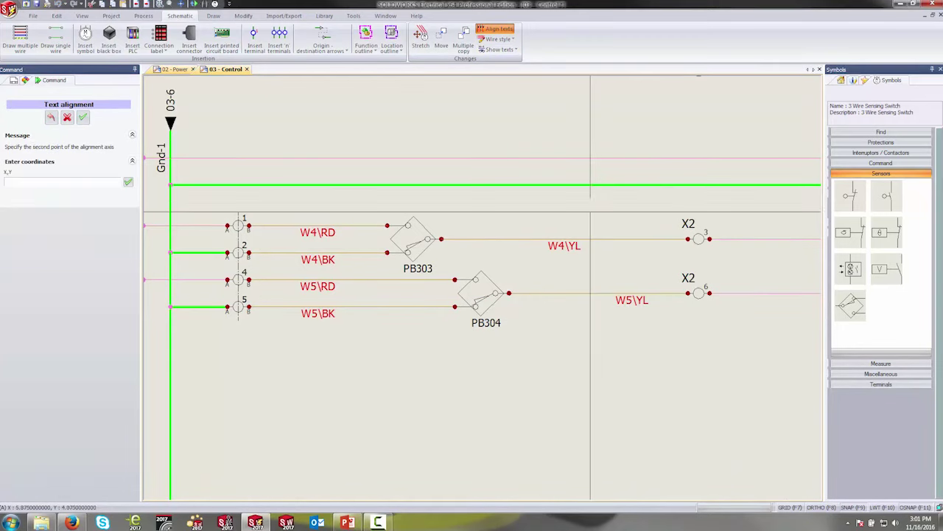
click(594, 306)
click(604, 306)
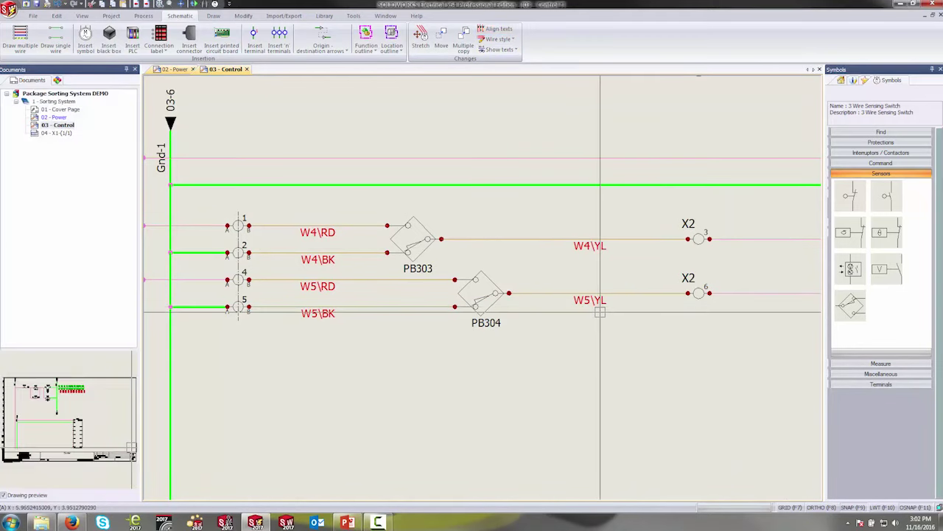
- Copy both sensor rows and paste two copies below, creating PB305–PB308 with cables W6–W9
scroll(549, 401, down, 1)
mouse_move(571, 393)
middle_down()
mouse_move(531, 354)
mouse_move(536, 327)
middle_up()
scroll(434, 308, down, 3)
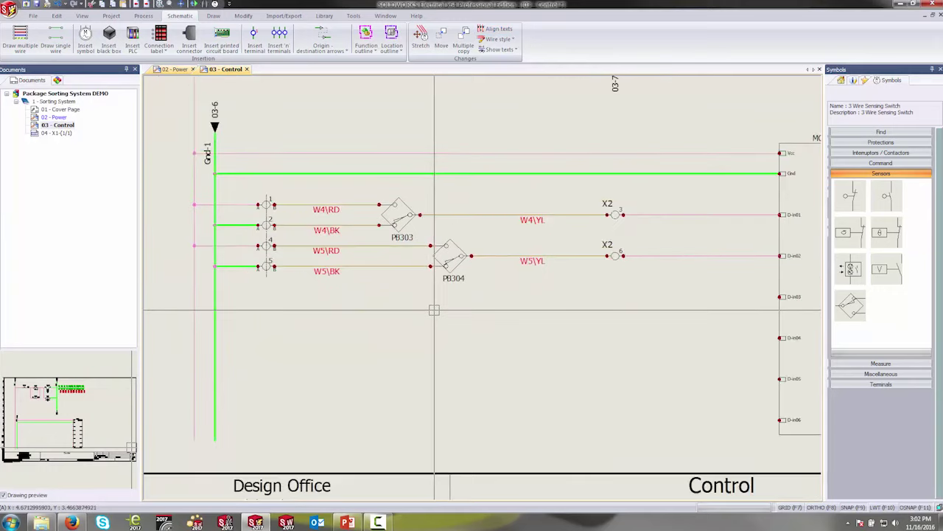
click(608, 314)
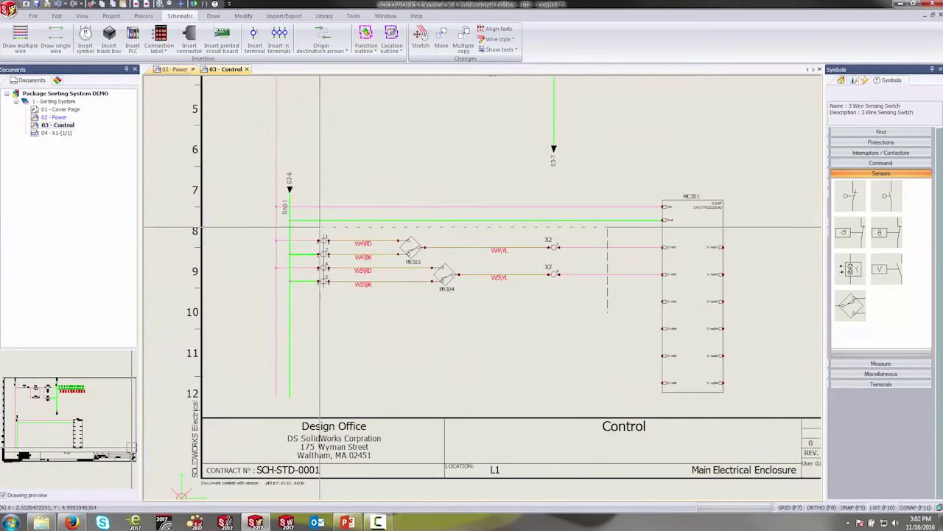
click(312, 227)
key(ctrl+c)
click(312, 227)
key(ctrl+v)
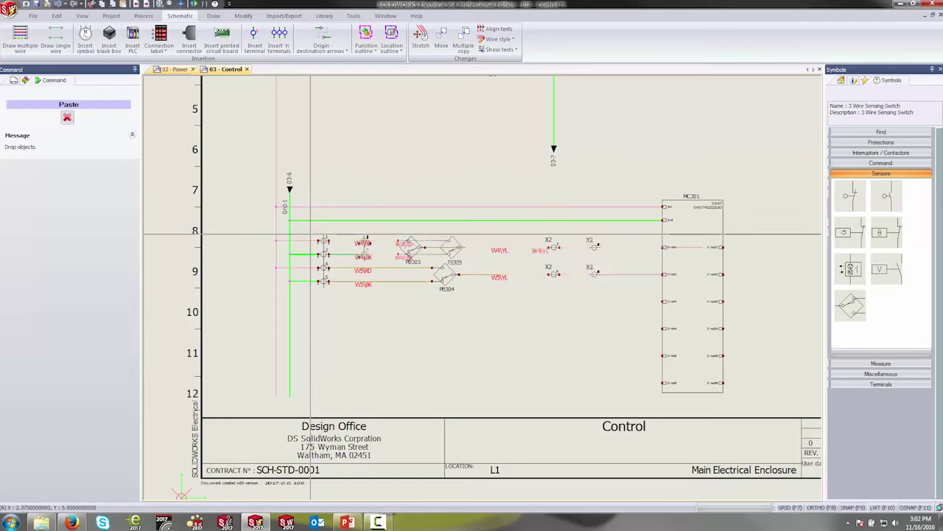
click(276, 343)
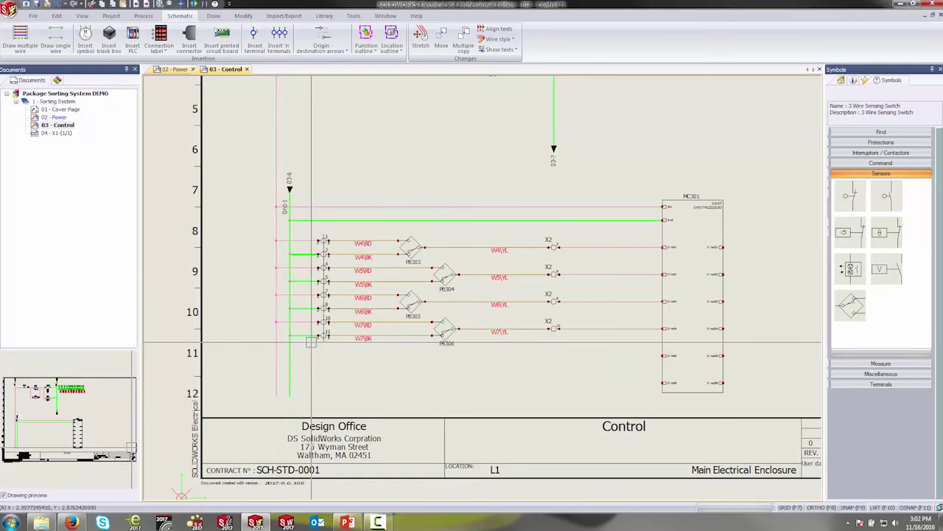
key(ctrl+v)
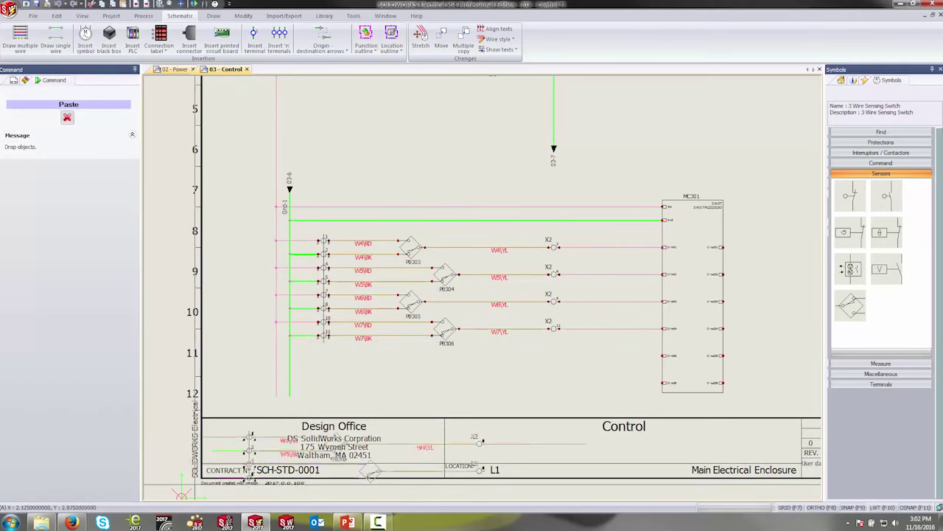
click(277, 395)
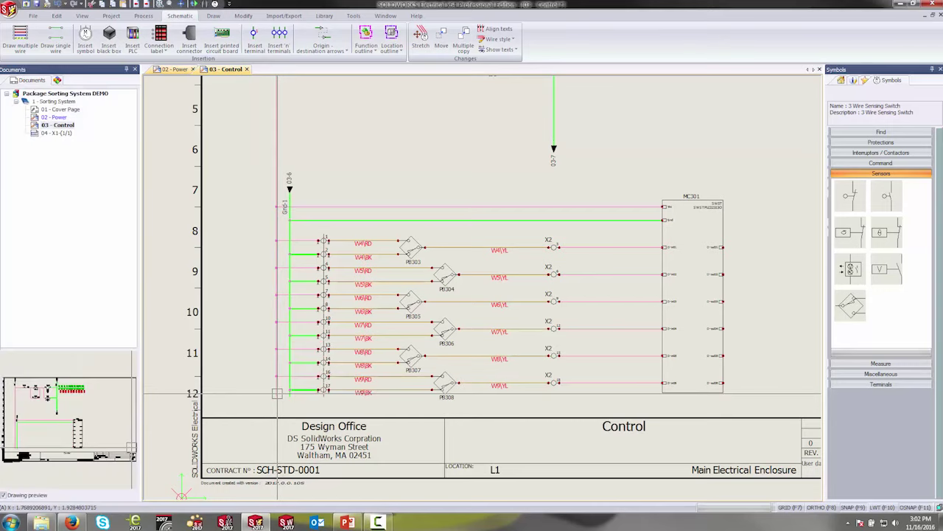
scroll(413, 324, up, 2)
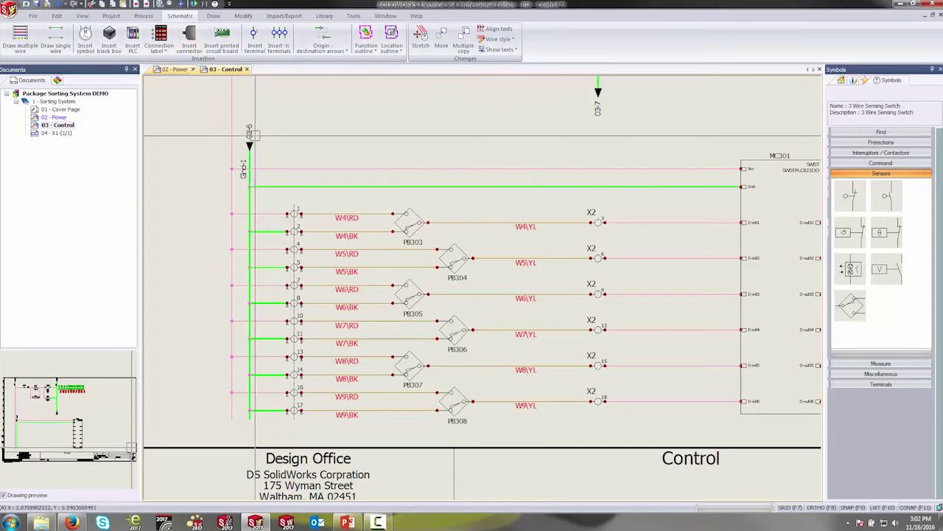
- Number the newly drawn wires, producing marks 308–312 and 310A
click(143, 15)
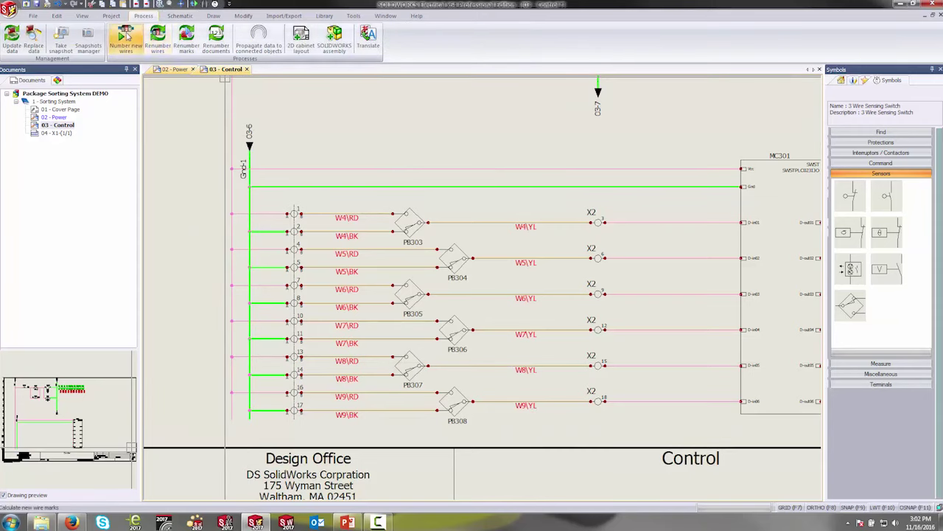
click(125, 38)
click(512, 281)
middle_drag(475, 330, 384, 307)
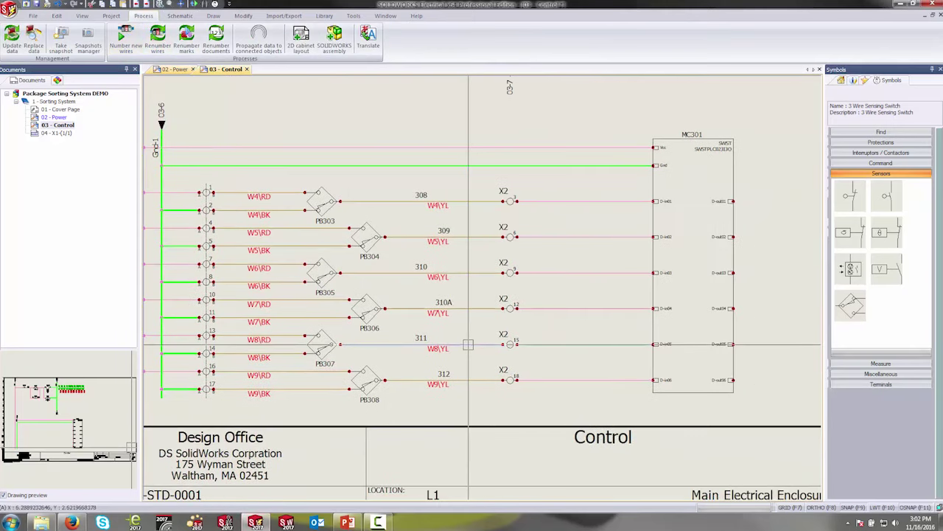
scroll(468, 344, up, 2)
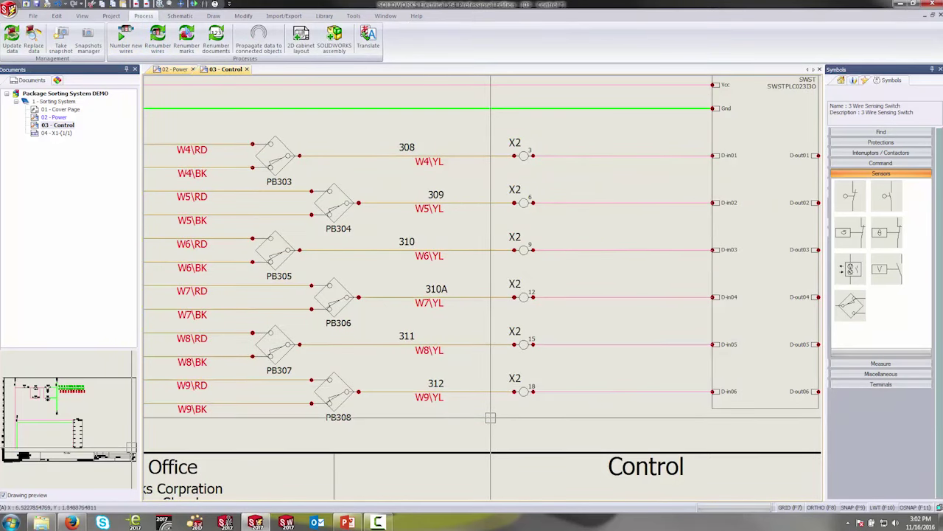
- Hide the wire marks on the yellow cable-core wires 308–312
click(460, 154)
right_click(466, 156)
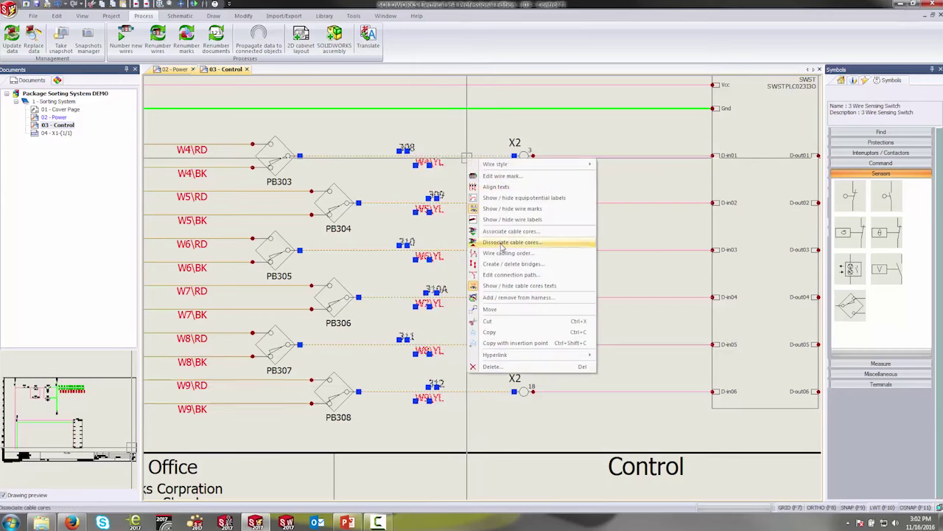
click(501, 209)
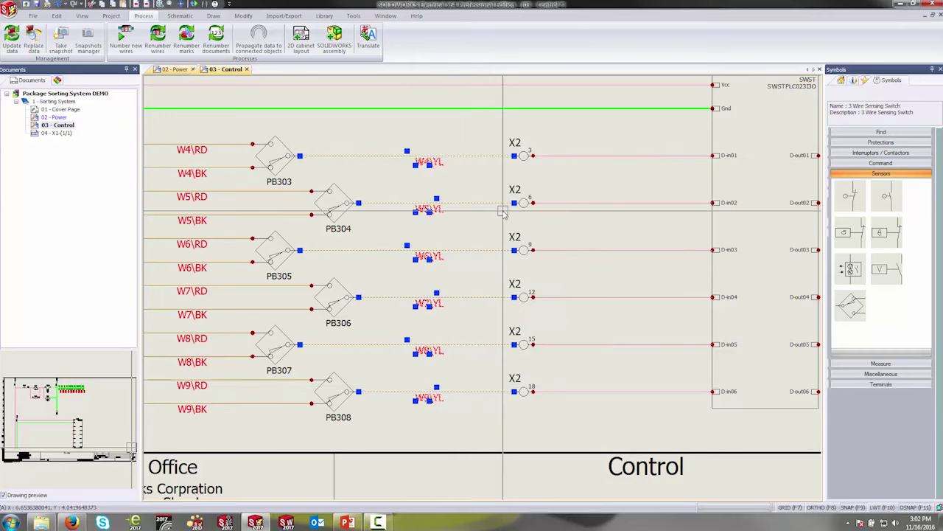
- Show the wire marks on the six wires between X2 and the PLC inputs
click(707, 367)
click(576, 153)
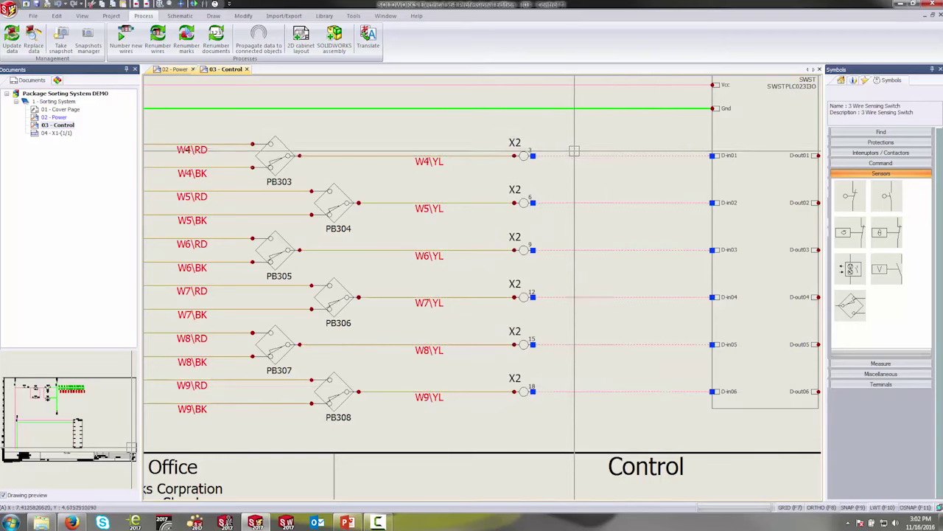
right_click(576, 153)
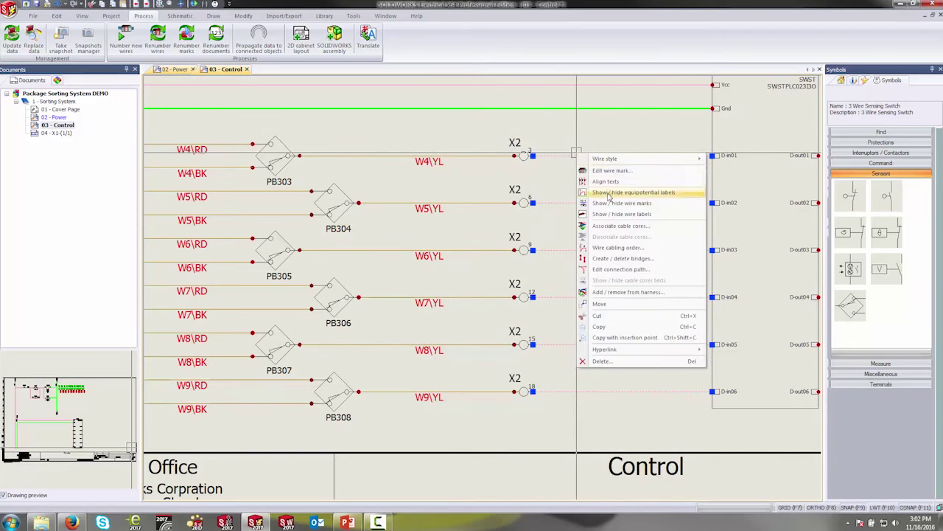
click(608, 201)
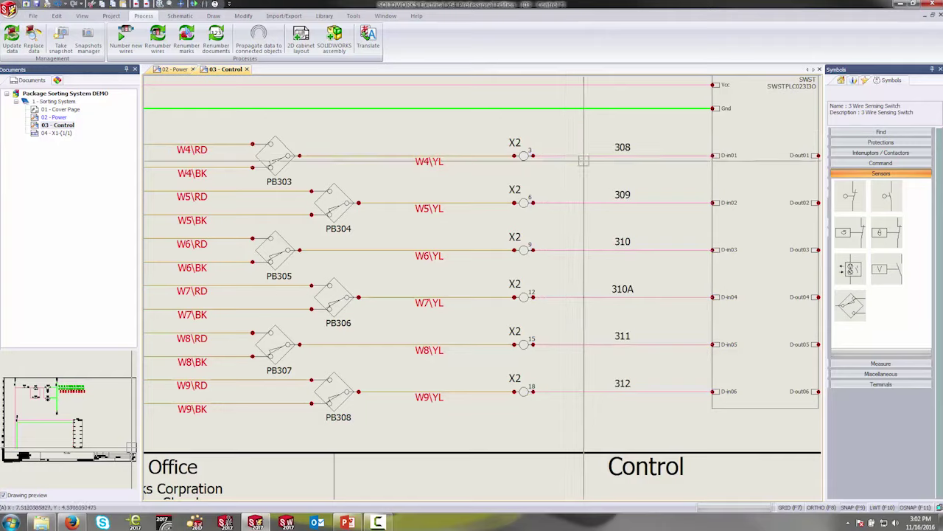
scroll(535, 214, down, 2)
middle_drag(470, 249, 509, 252)
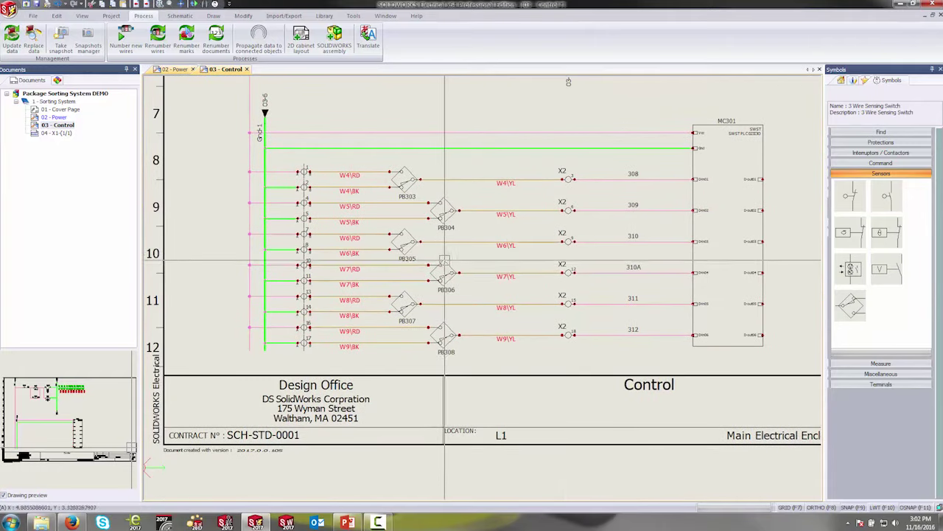
scroll(289, 161, up, 3)
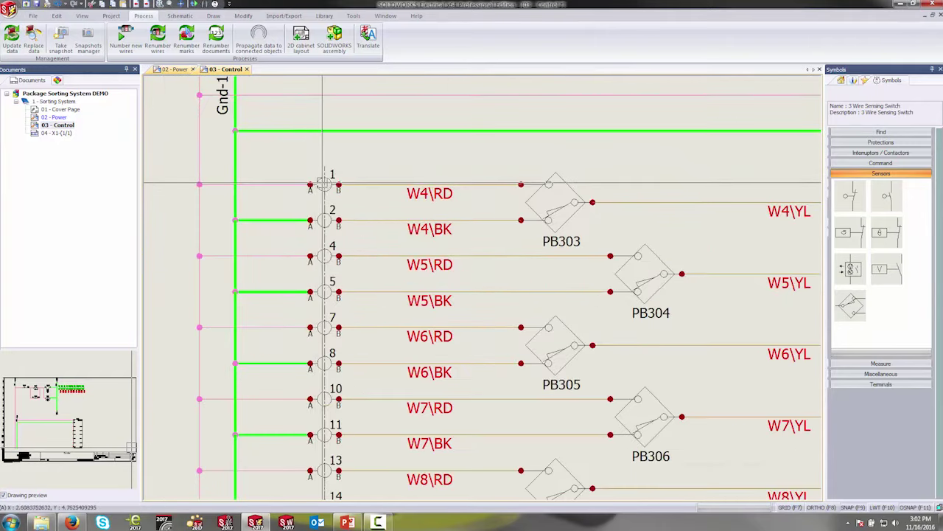
- Display the X2 strip label on terminal 1 through its Attributes
right_click(323, 182)
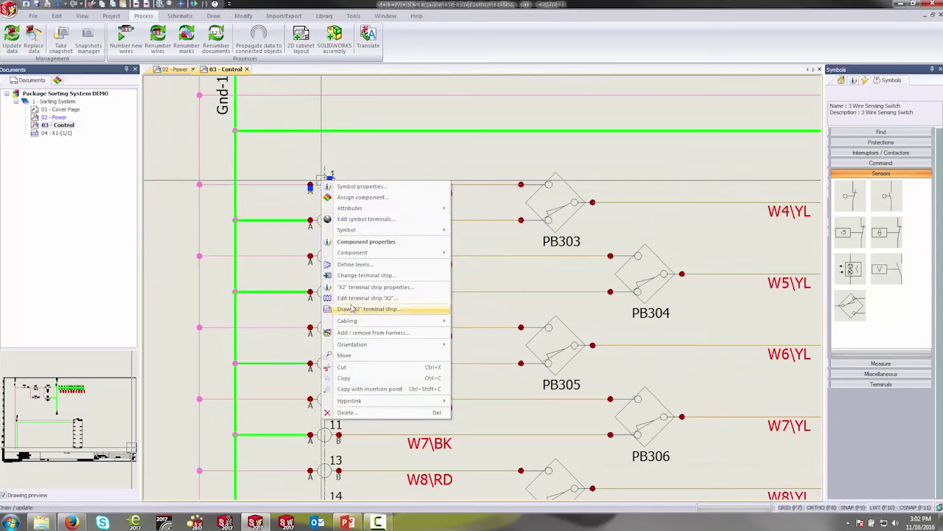
mouse_move(374, 209)
click(479, 230)
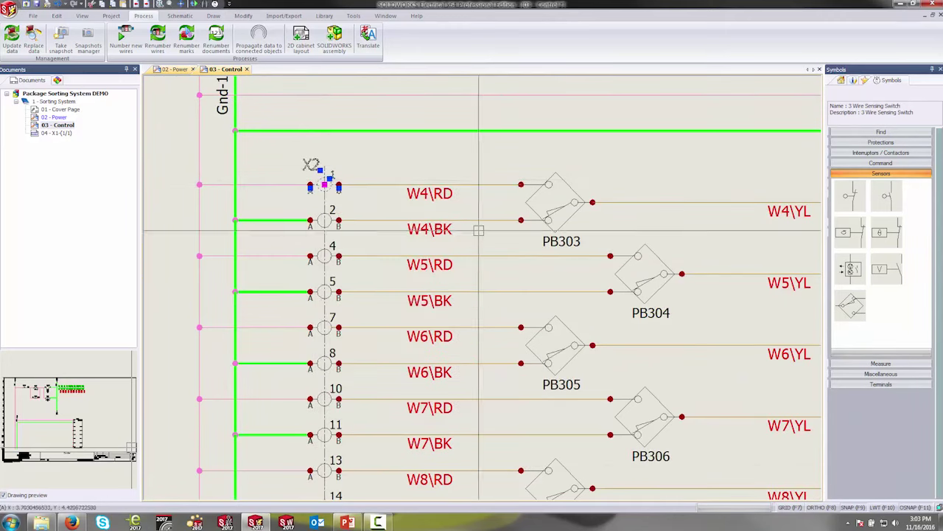
scroll(516, 249, down, 5)
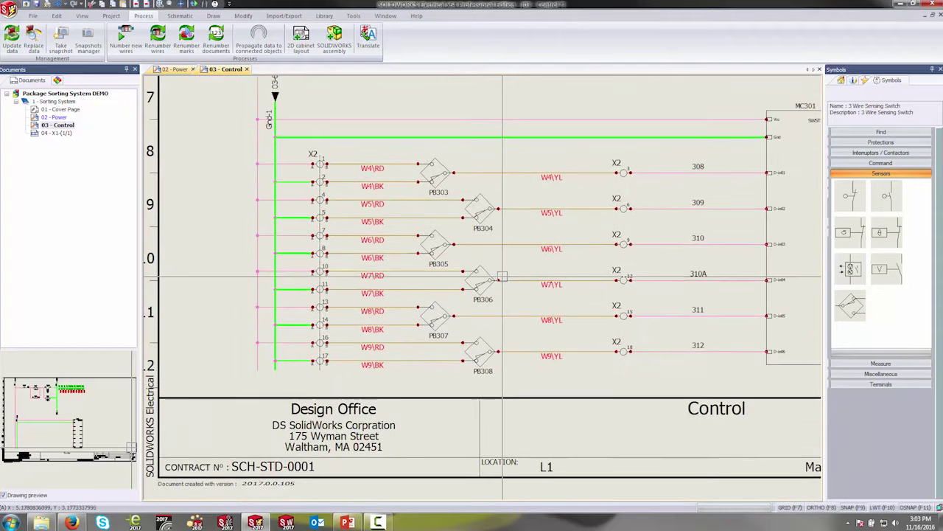
scroll(502, 277, down, 2)
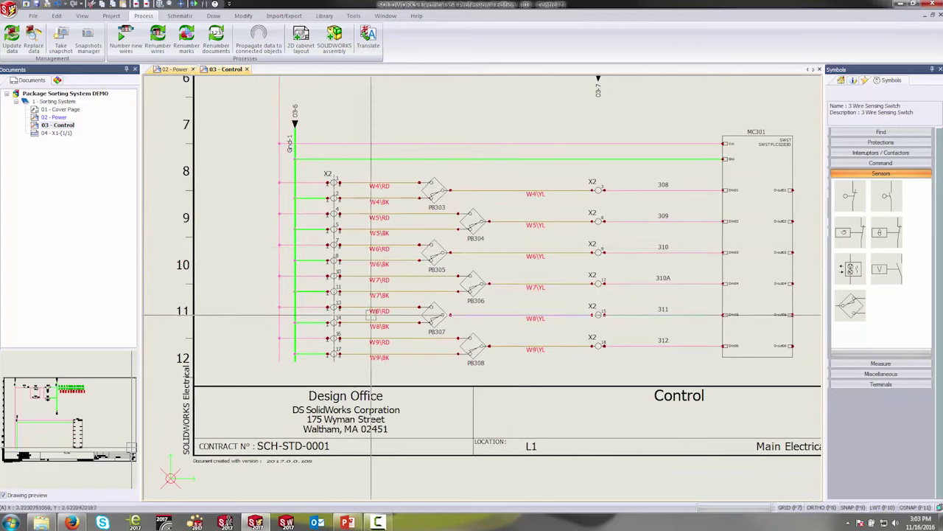
- Open terminal strip X2 in the terminal strip editor
scroll(336, 181, up, 5)
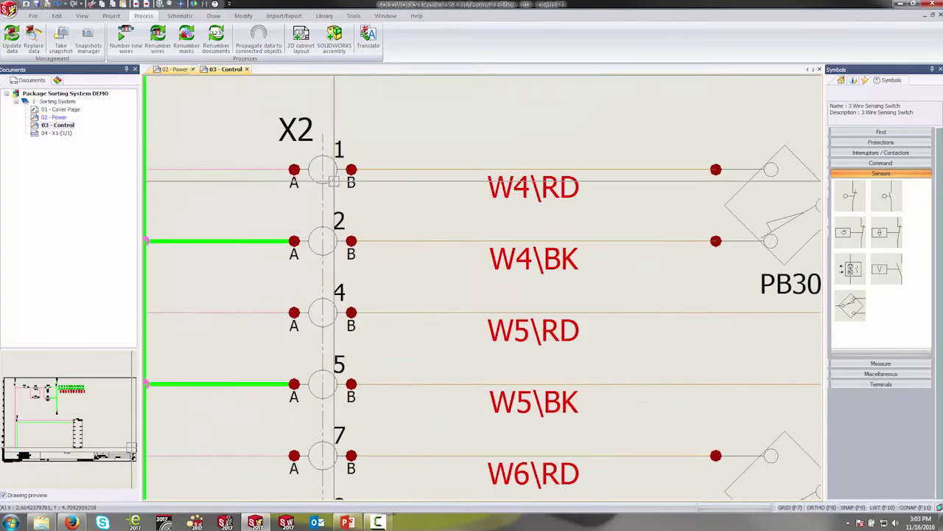
right_click(332, 177)
click(383, 299)
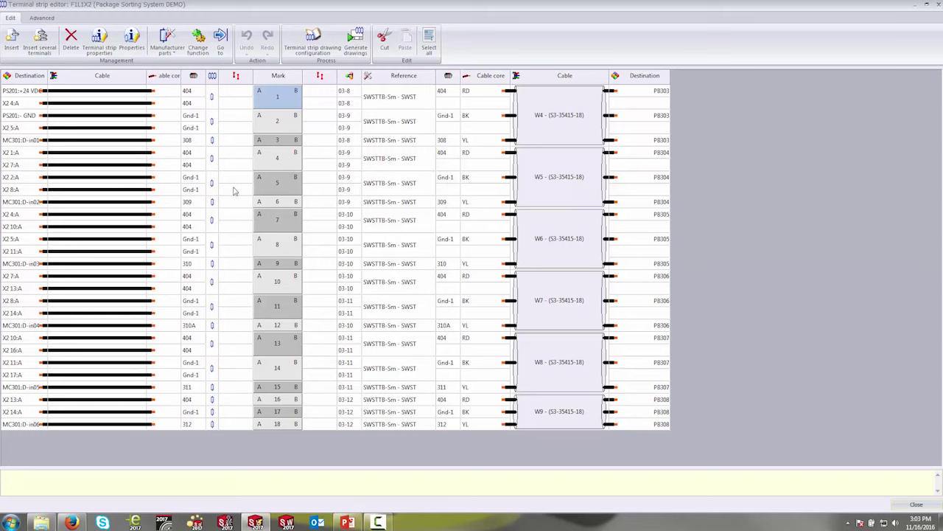
- Select the bridge cells of X2 terminals 1, 4, 7 and 10
click(228, 107)
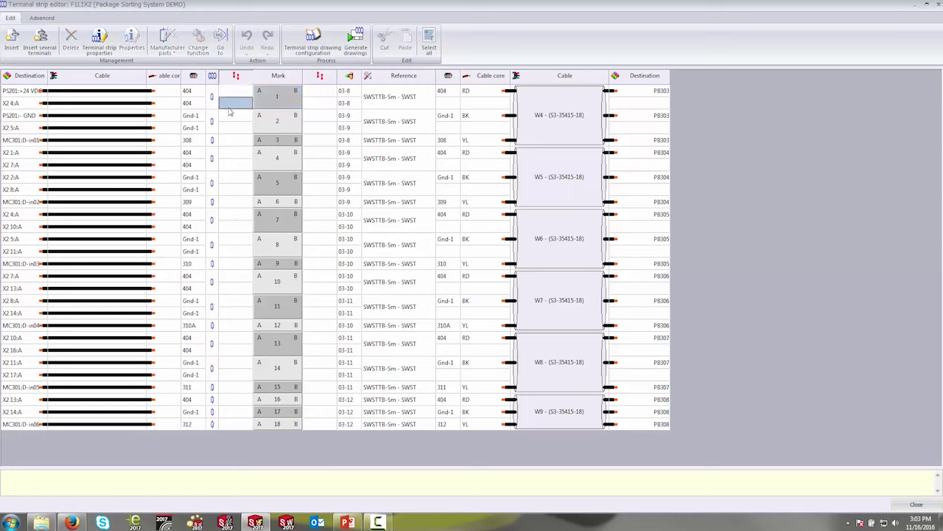
click(229, 155)
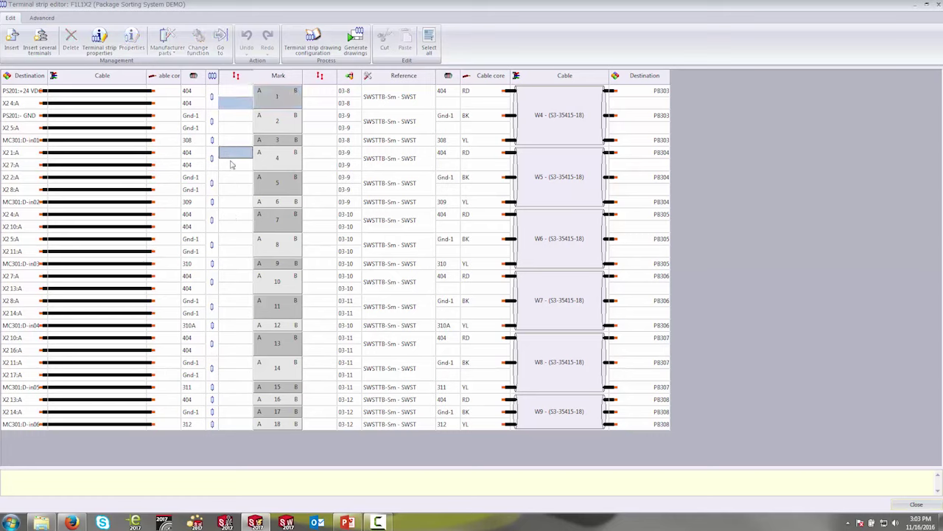
click(238, 216)
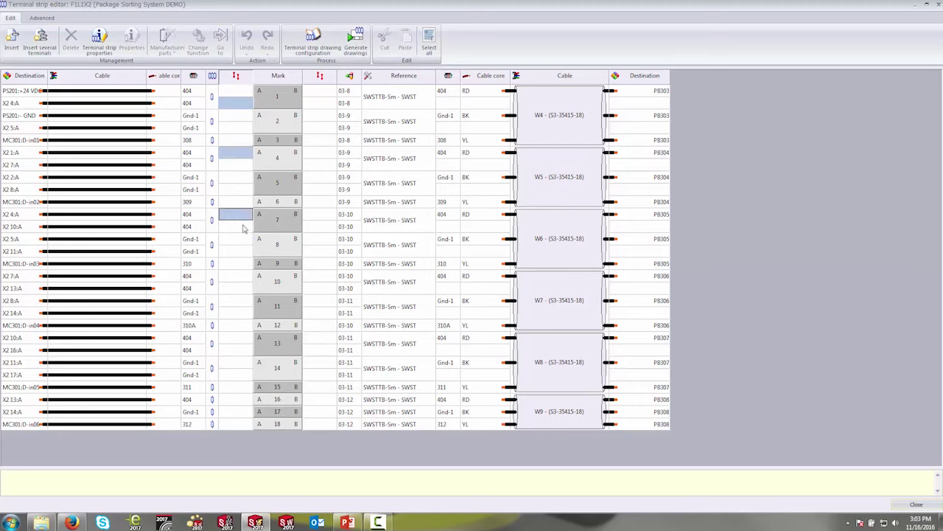
click(238, 277)
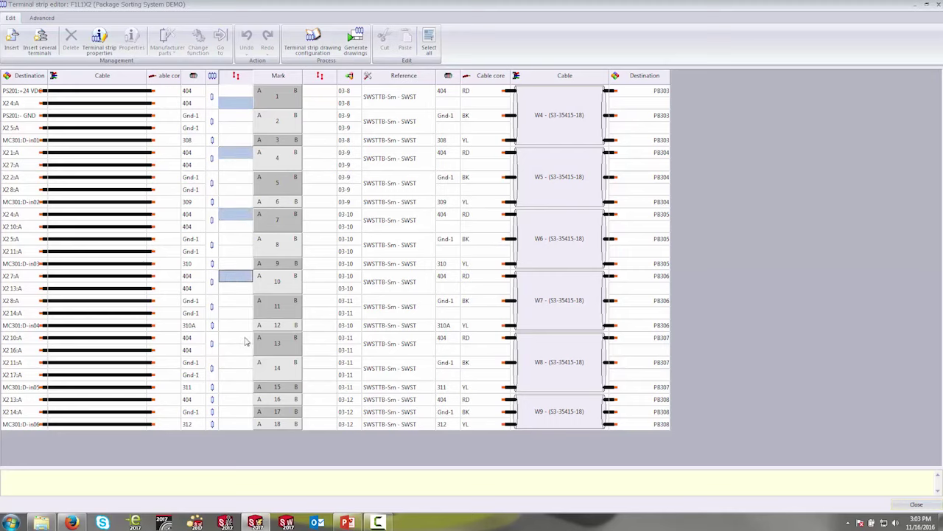
- Add terminals 13 and 16, then bridge all six 404 terminals (1, 4, 7, 10, 13, 16)
click(248, 342)
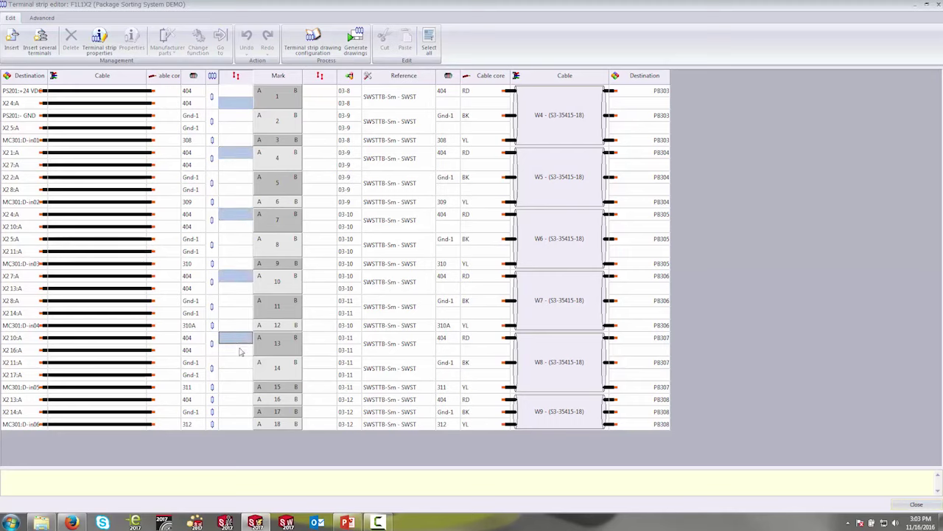
click(238, 400)
right_click(237, 401)
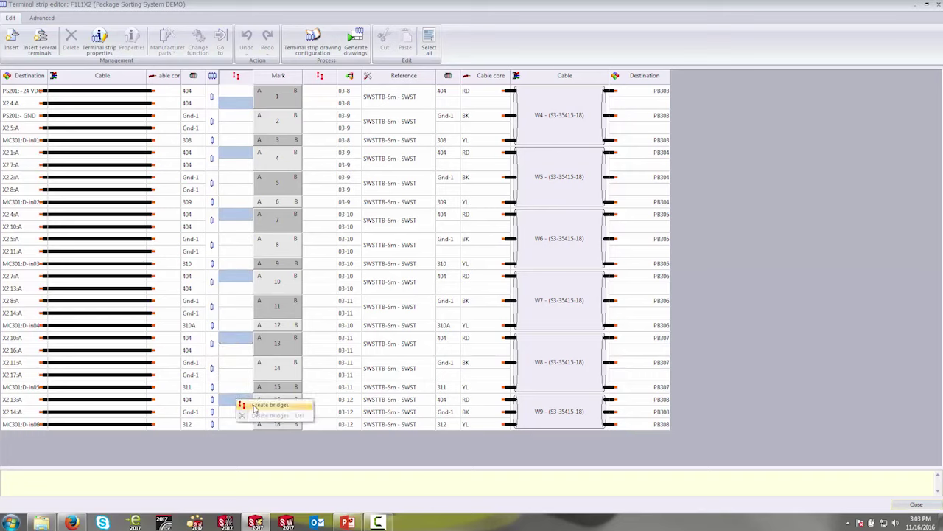
click(270, 405)
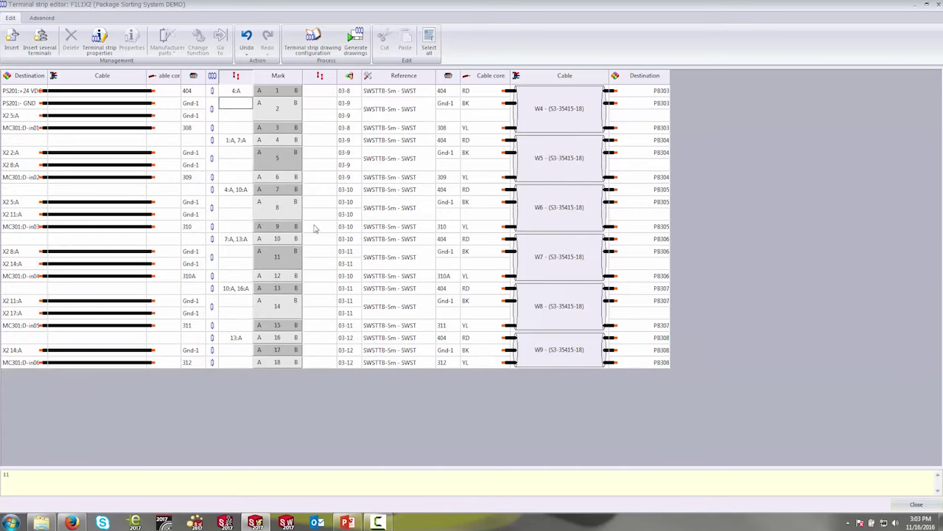
- Bridge the Gnd-1 terminals 2, 5, 8, 11, 14 and 17 together
click(238, 108)
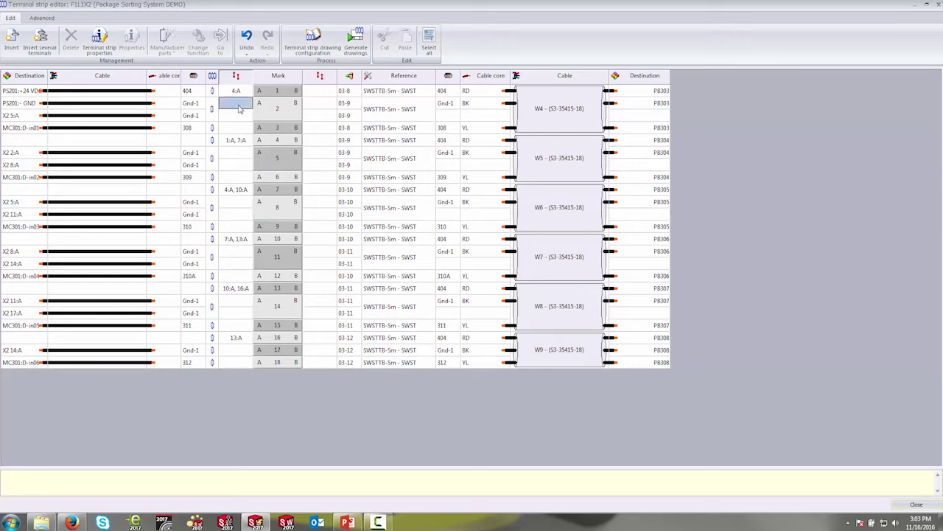
ctrl+click(236, 153)
ctrl+click(246, 207)
ctrl+click(242, 255)
ctrl+click(240, 302)
ctrl+click(245, 352)
right_click(244, 355)
click(258, 359)
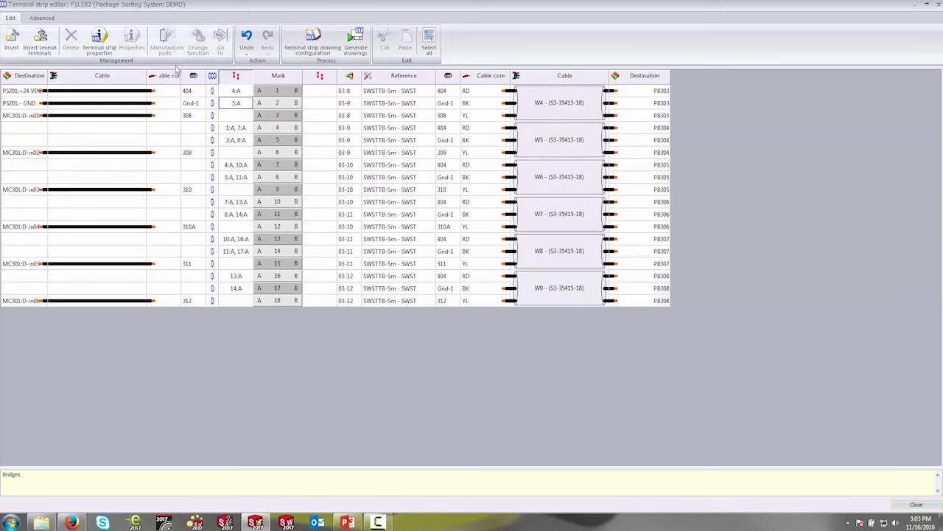
click(274, 301)
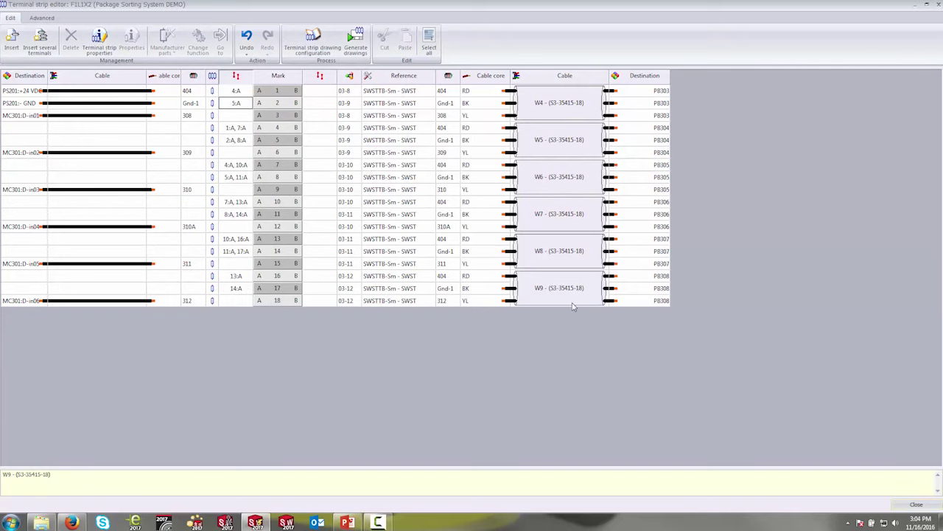
- Generate the X2 terminal strip drawings into 1 - Sorting System and close the editor
click(356, 42)
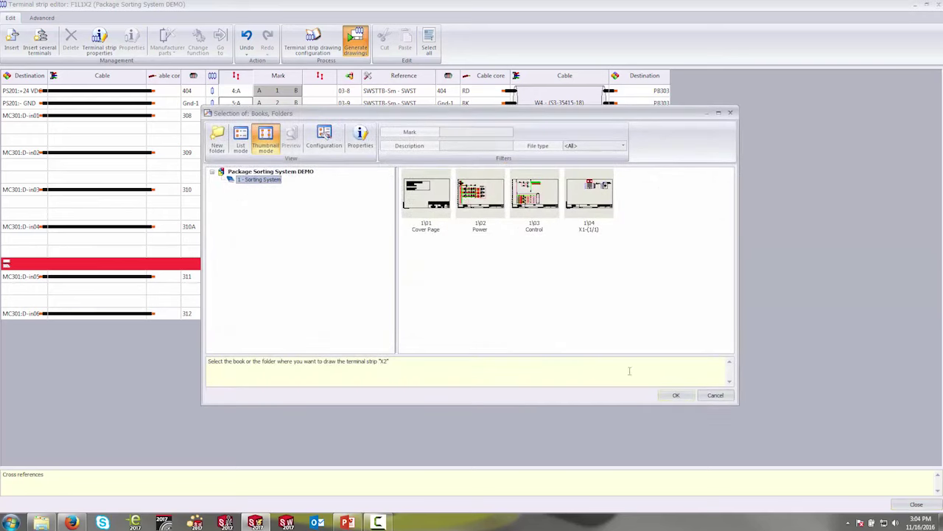
click(676, 395)
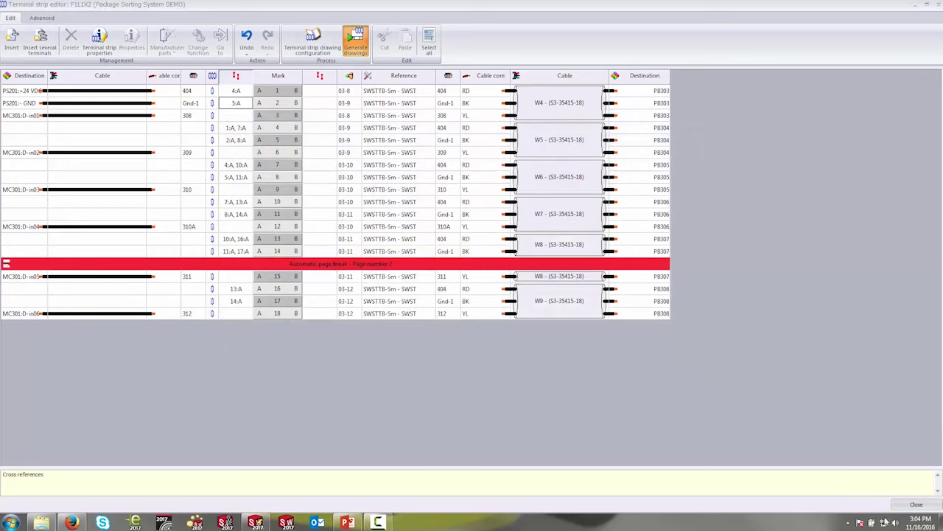
click(580, 338)
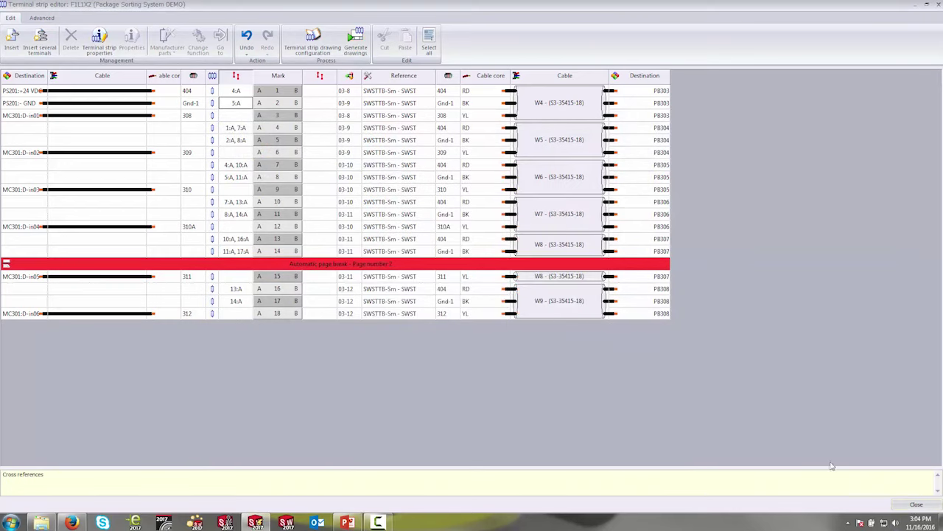
click(905, 504)
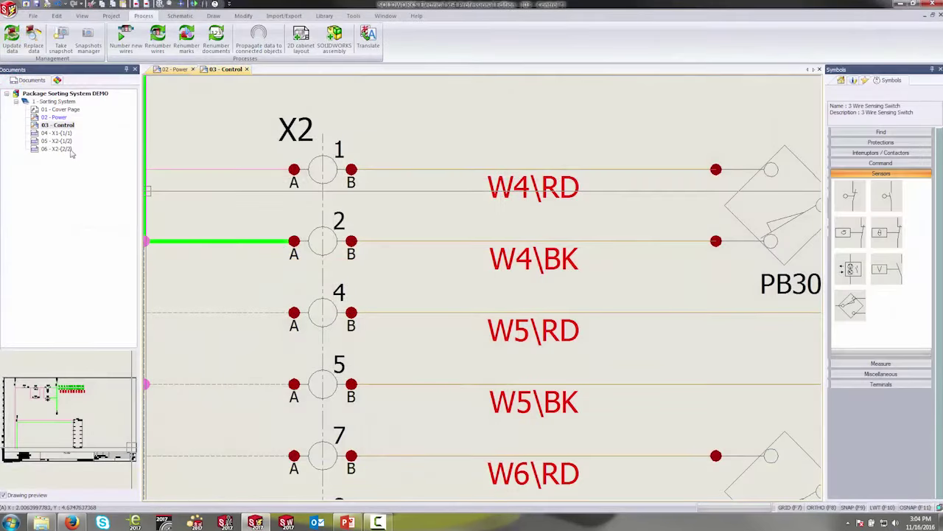
- Open pages 05 - X2-(1/2) and 06 - X2-(2/2), ending on terminals 15–18
double_click(64, 141)
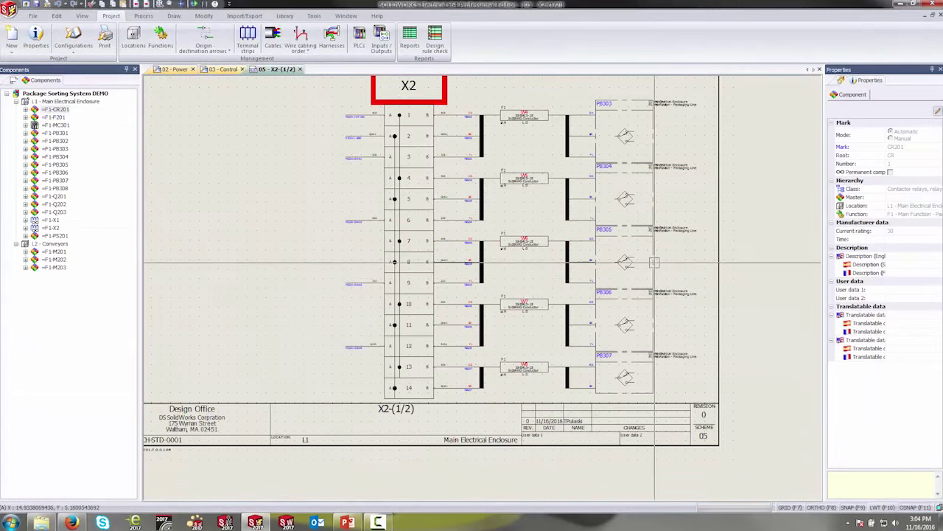
scroll(632, 227, up, 2)
middle_drag(633, 226, 617, 247)
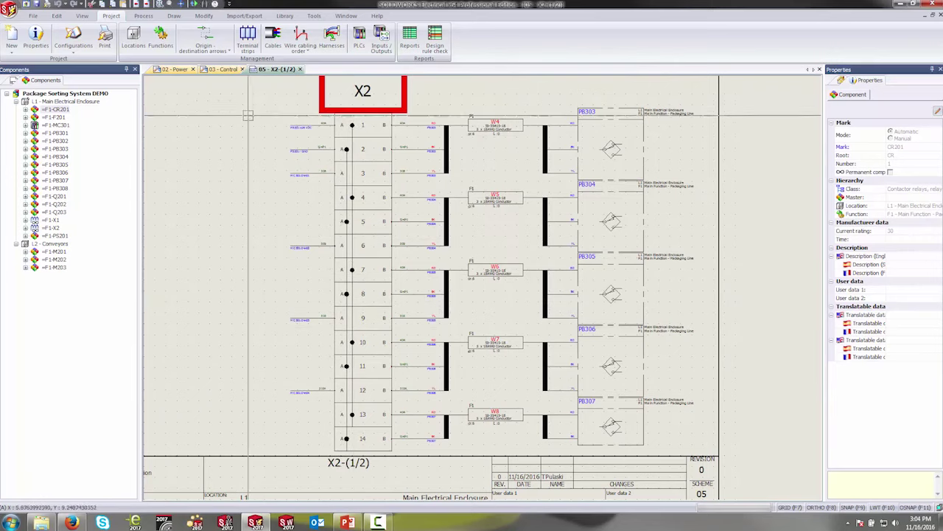
click(13, 81)
double_click(56, 149)
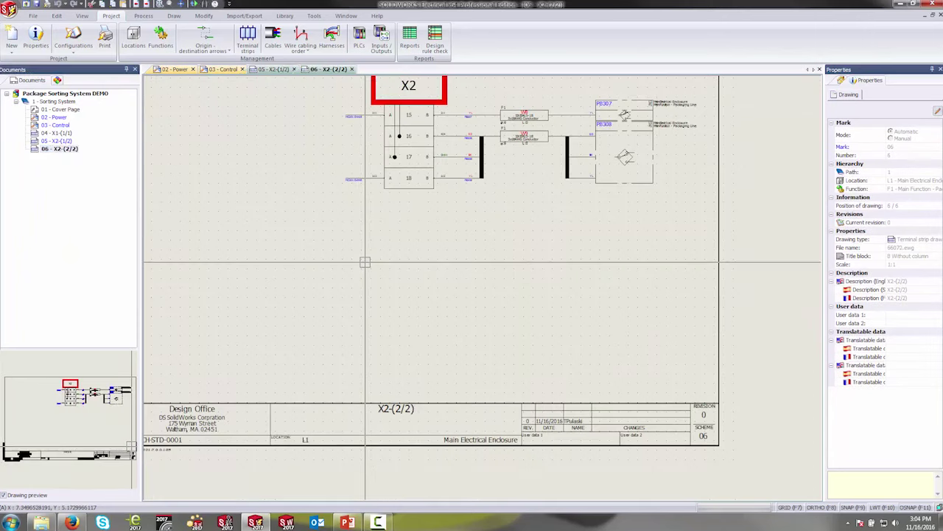
scroll(420, 177, up, 2)
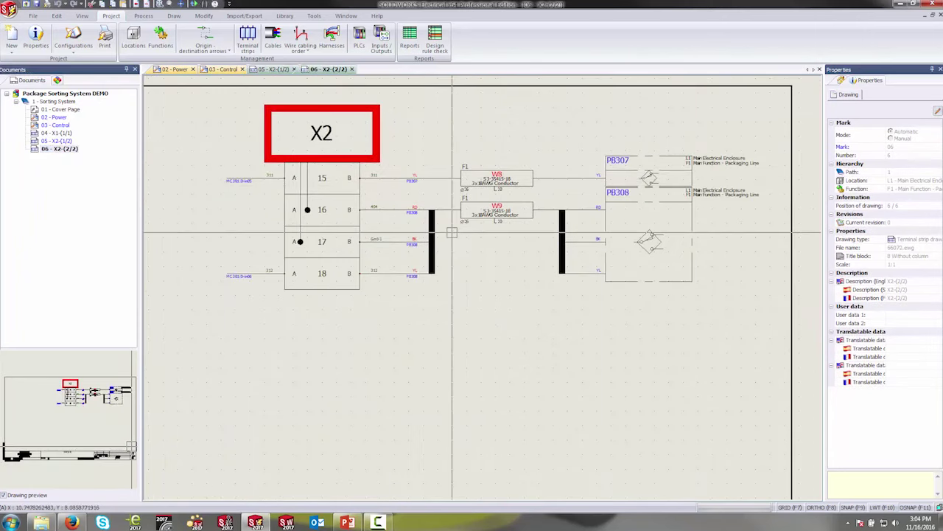
- Open the X2 terminal strip editor from the strip's context menu
click(332, 135)
right_click(332, 135)
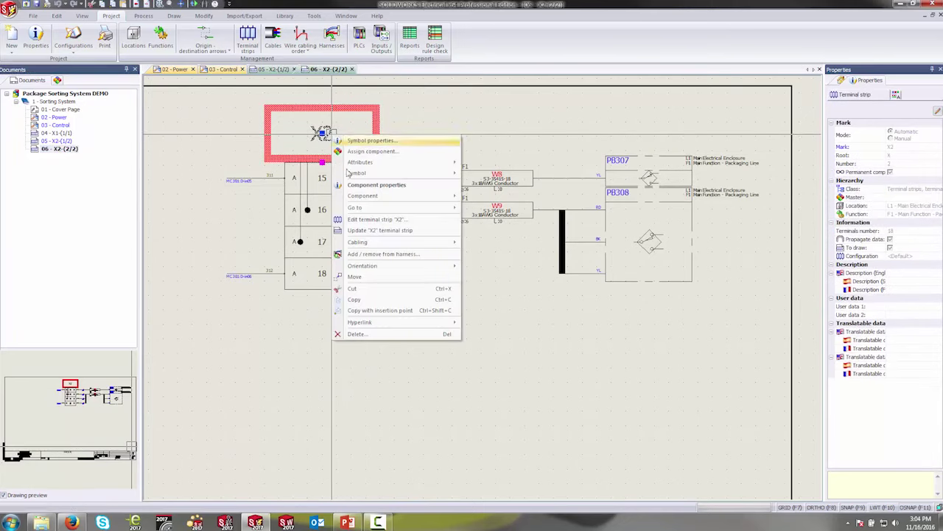
click(358, 220)
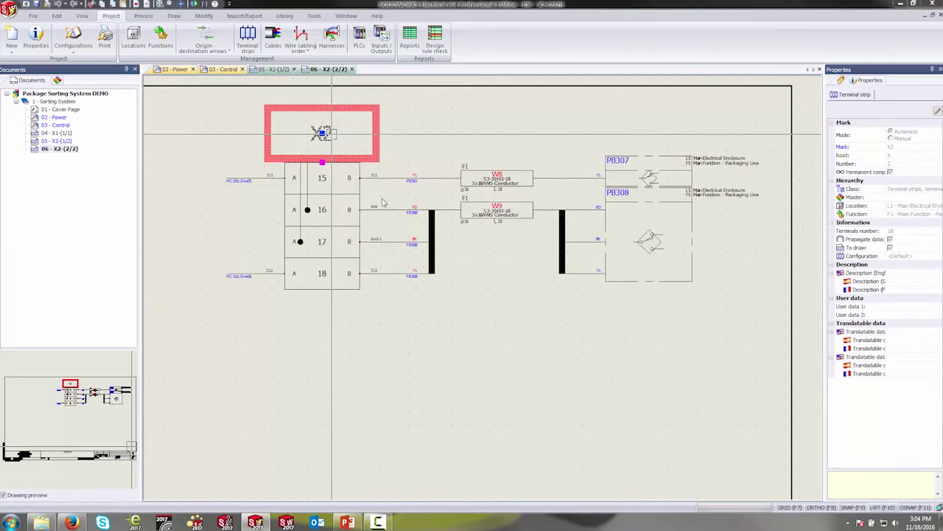
right_click(324, 133)
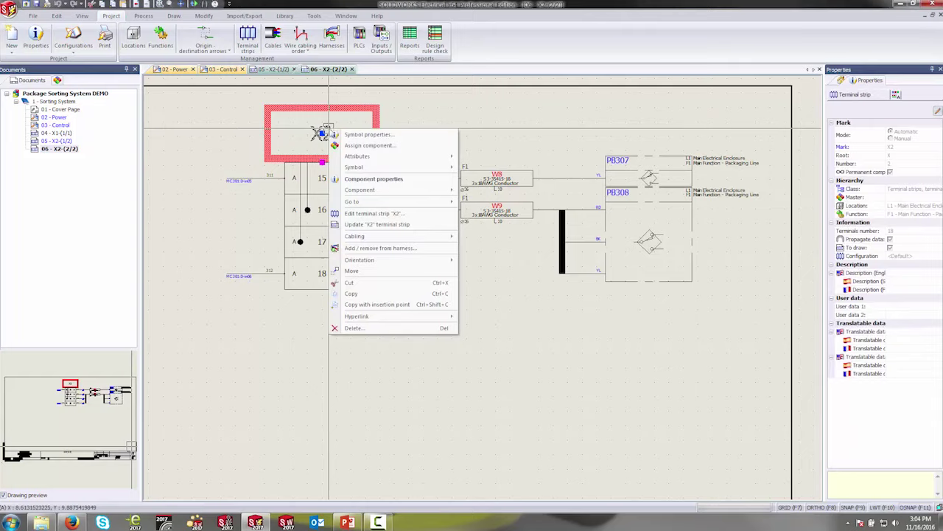
click(359, 213)
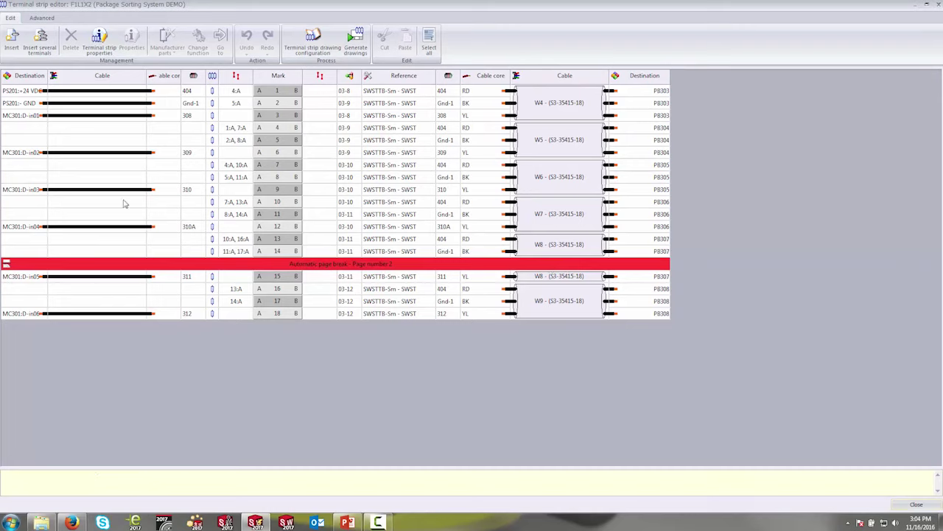
- Add a page break after terminal 9 and regenerate the X2 strip drawings
click(271, 205)
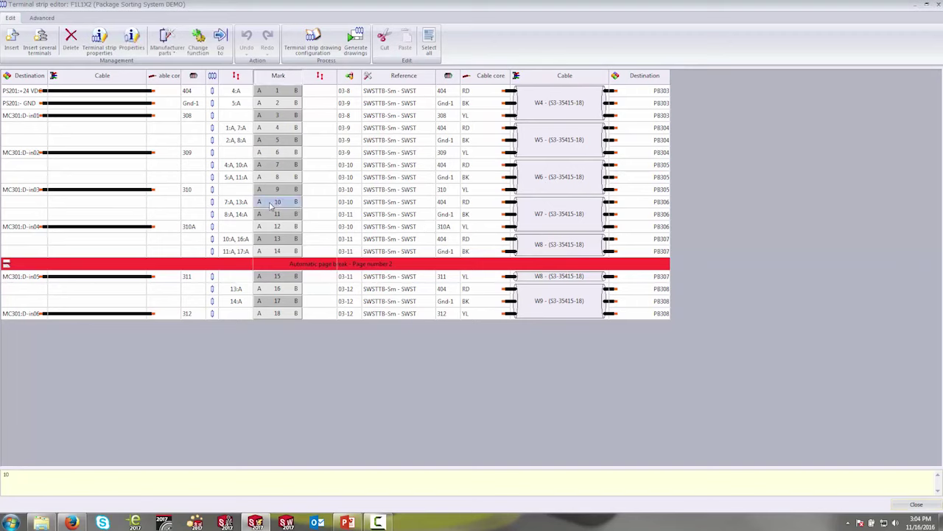
click(273, 191)
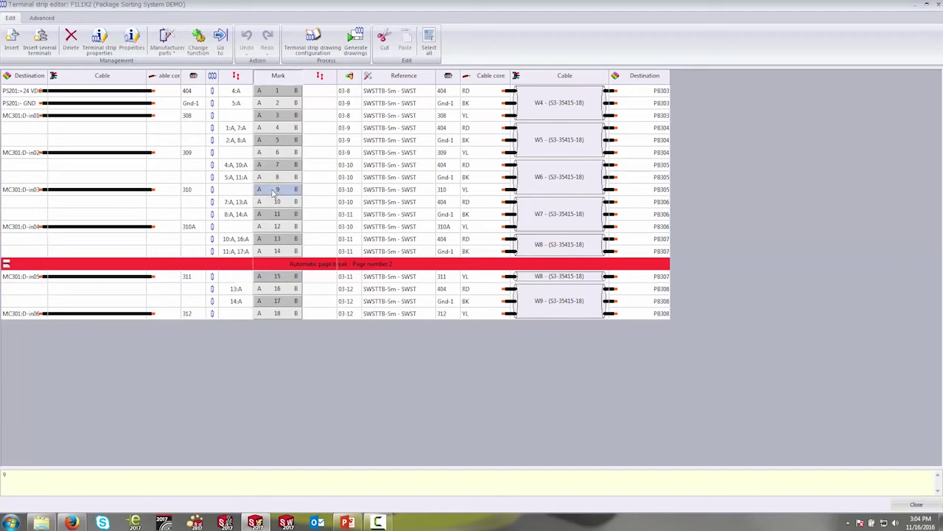
right_click(274, 191)
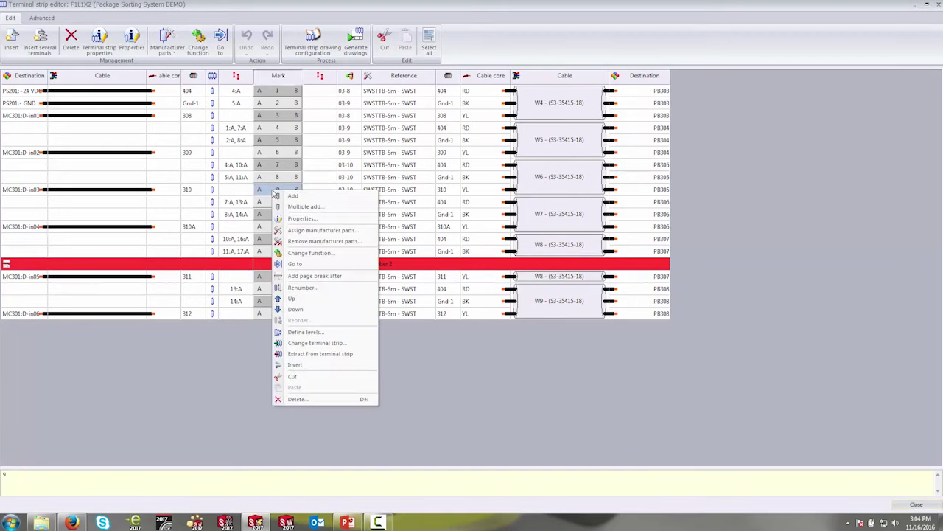
click(310, 276)
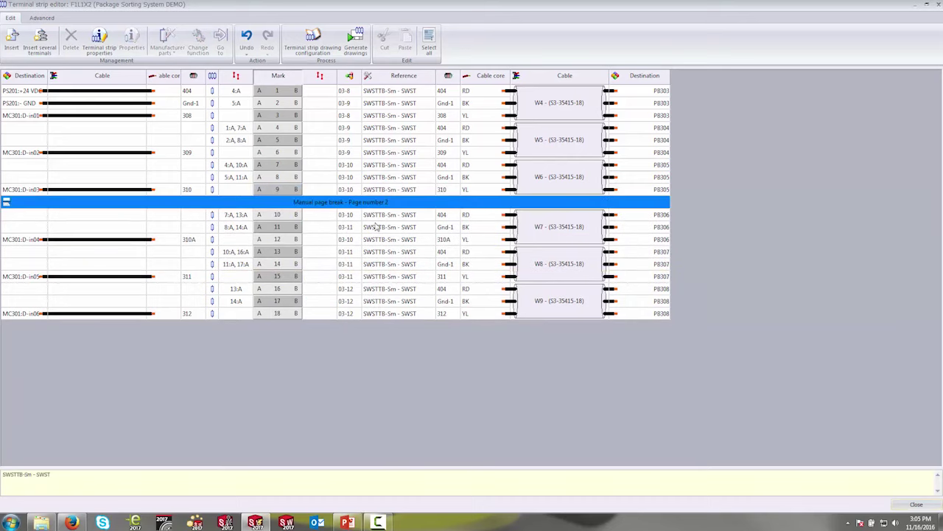
click(356, 55)
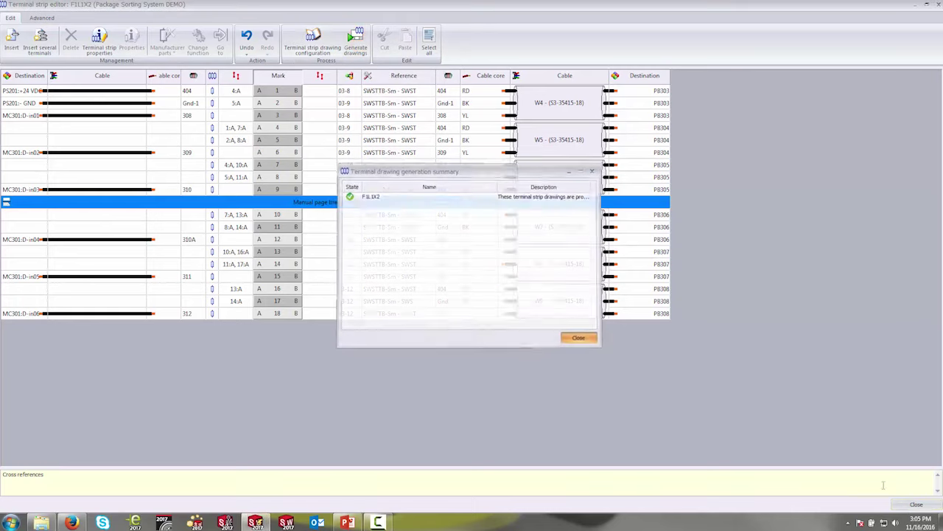
click(583, 341)
- Review X2 drawing pages 1/2 (terminals 1–9) and 2/2 (terminals 10–18), then close both
click(916, 504)
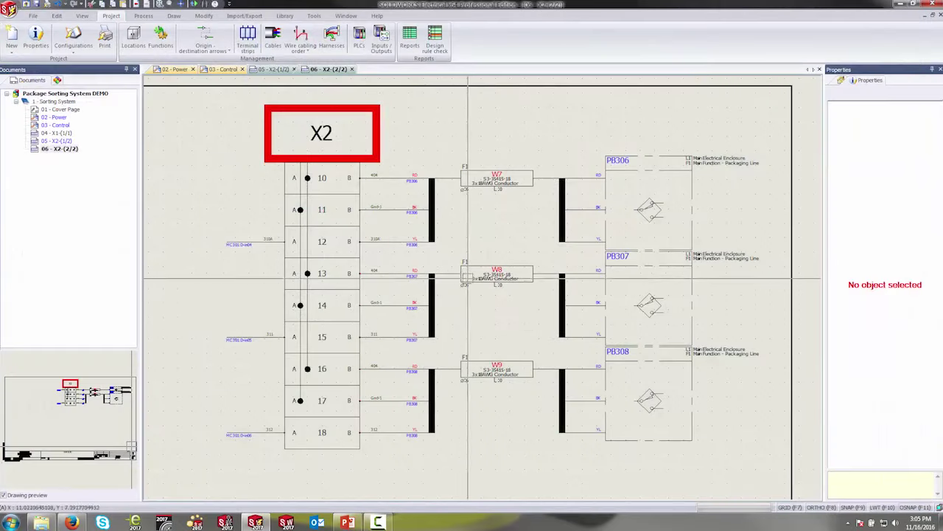
scroll(507, 315, down, 3)
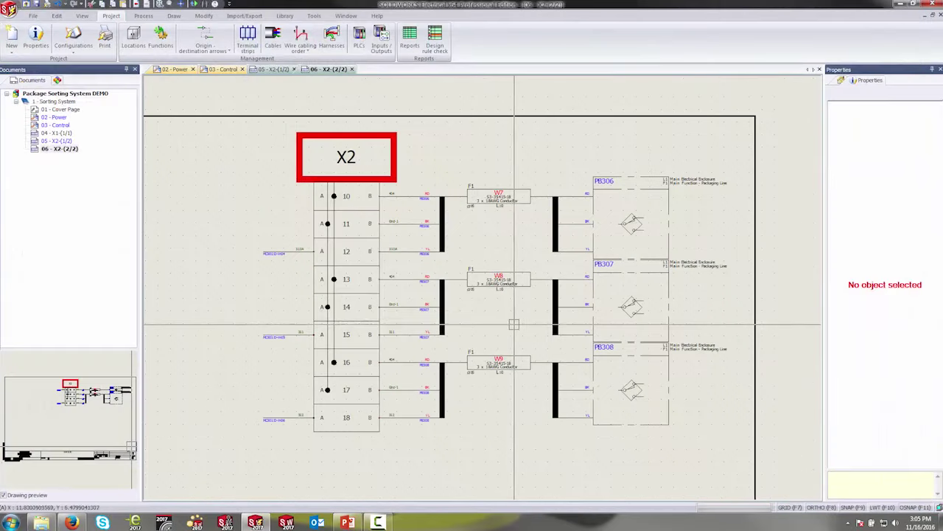
click(273, 69)
scroll(510, 156, up, 3)
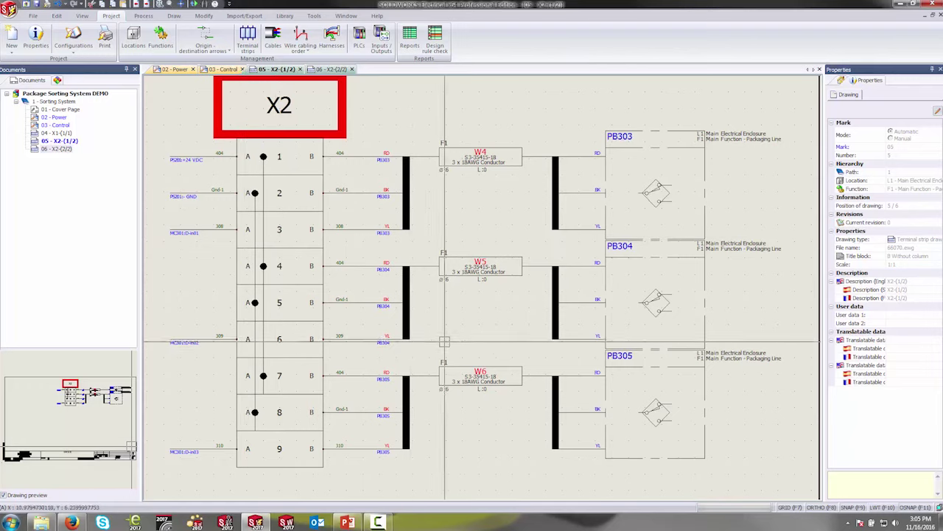
click(300, 69)
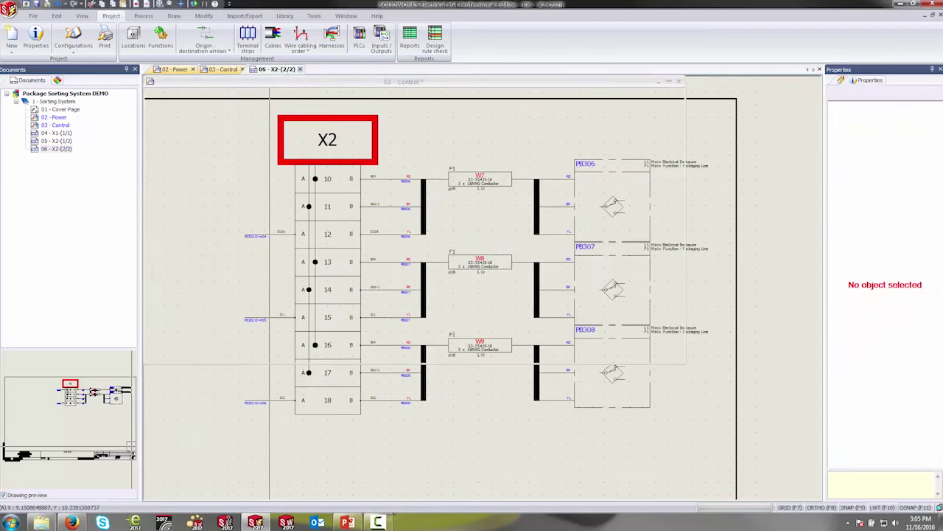
click(301, 70)
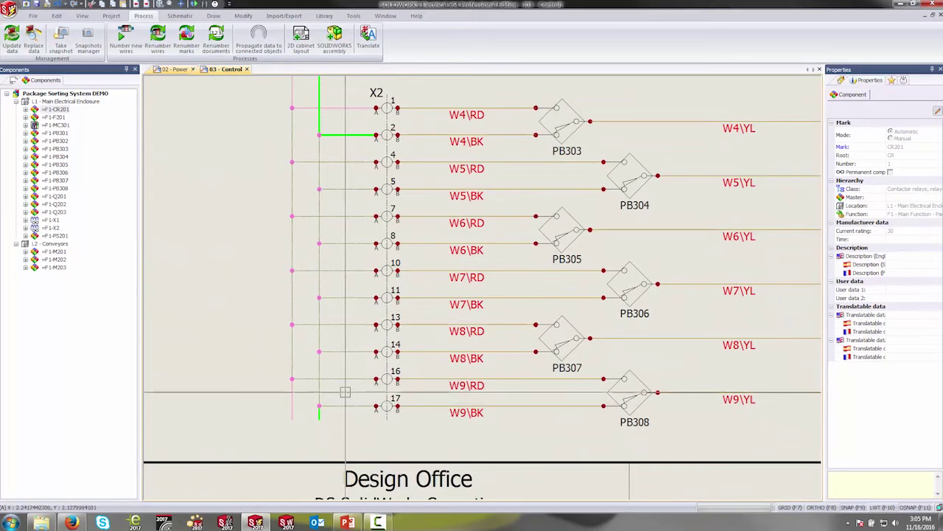
- Delete the pink equipotential wires beside the X2 terminals and check wire numbers 308–312
scroll(344, 391, up, 1)
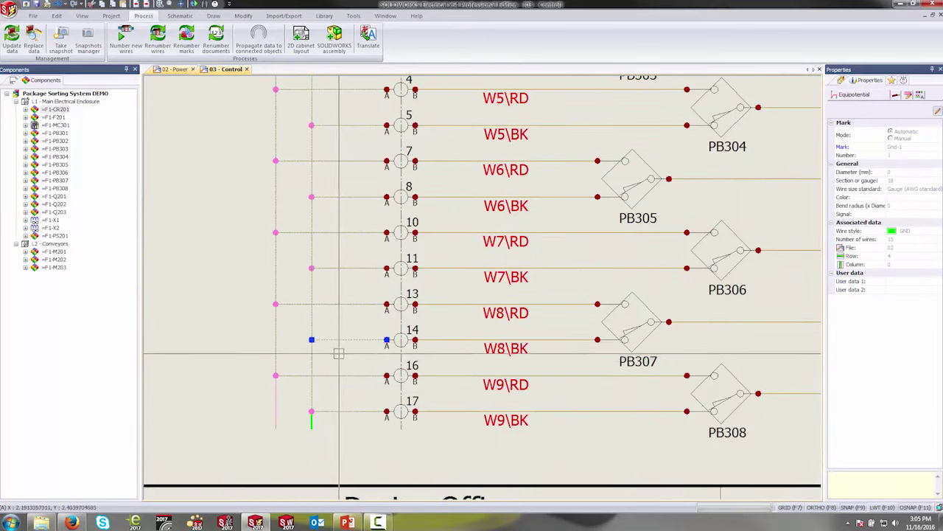
scroll(337, 345, up, 2)
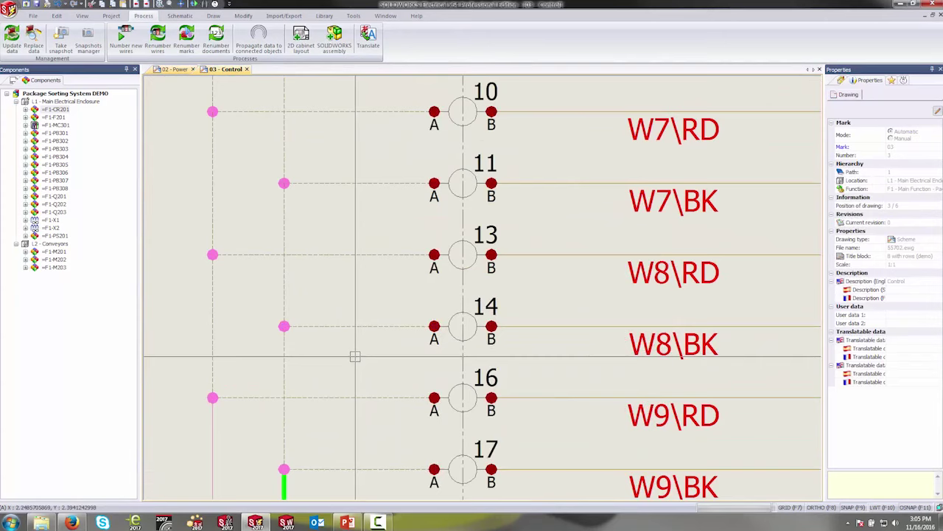
scroll(354, 352, down, 2)
scroll(351, 278, down, 1)
middle_drag(341, 417, 341, 439)
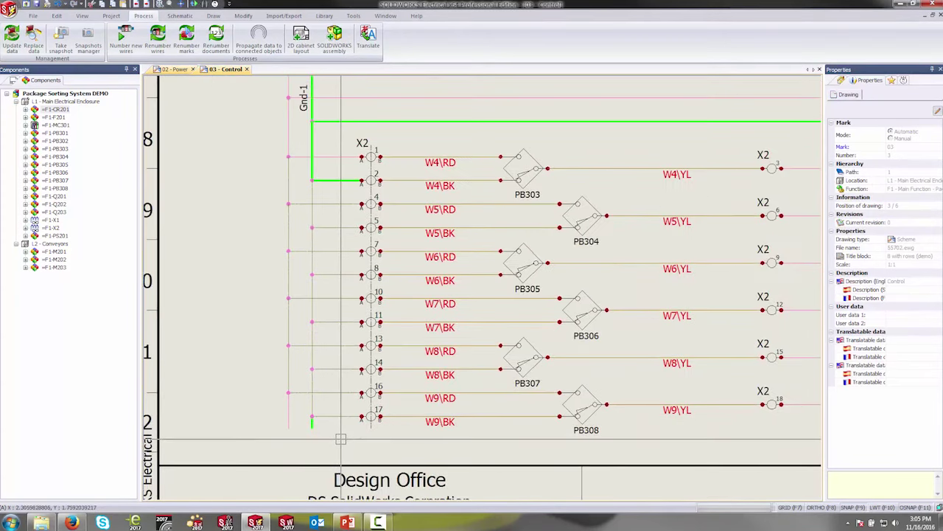
click(267, 222)
key(Delete)
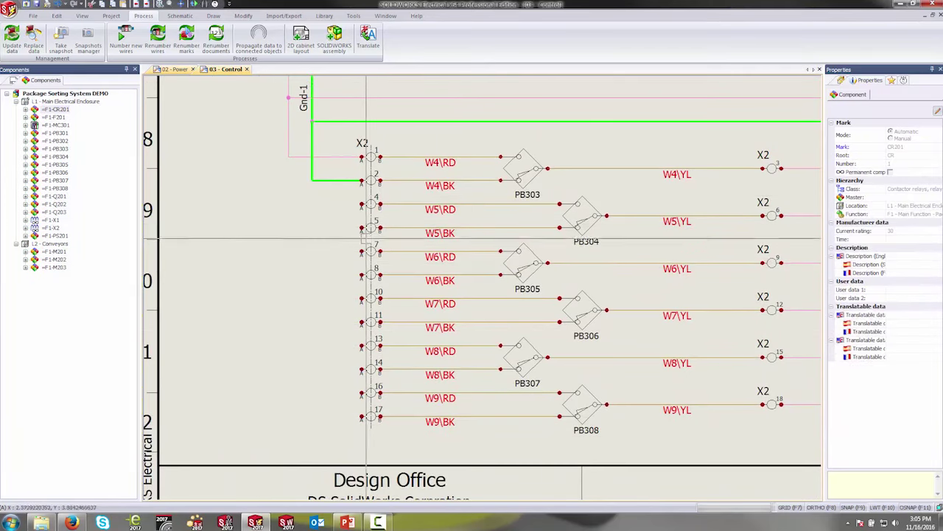
middle_drag(340, 162, 250, 177)
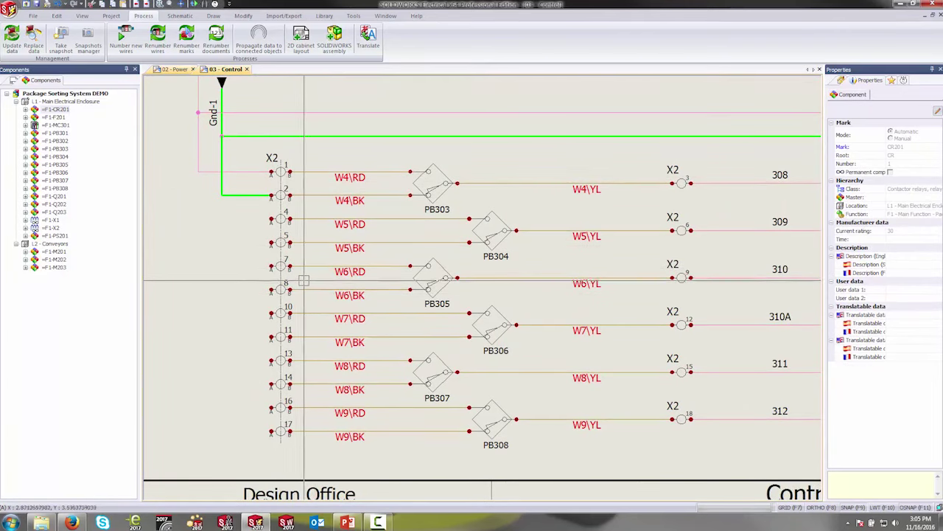
scroll(301, 279, down, 3)
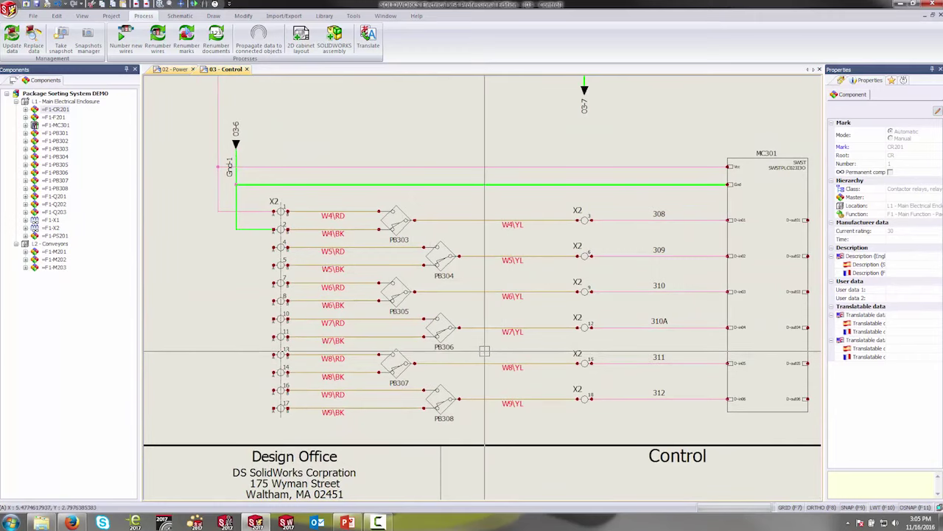
- In the X2 terminal strip editor, inspect the 4:A and 5:A bridge links
scroll(285, 221, up, 3)
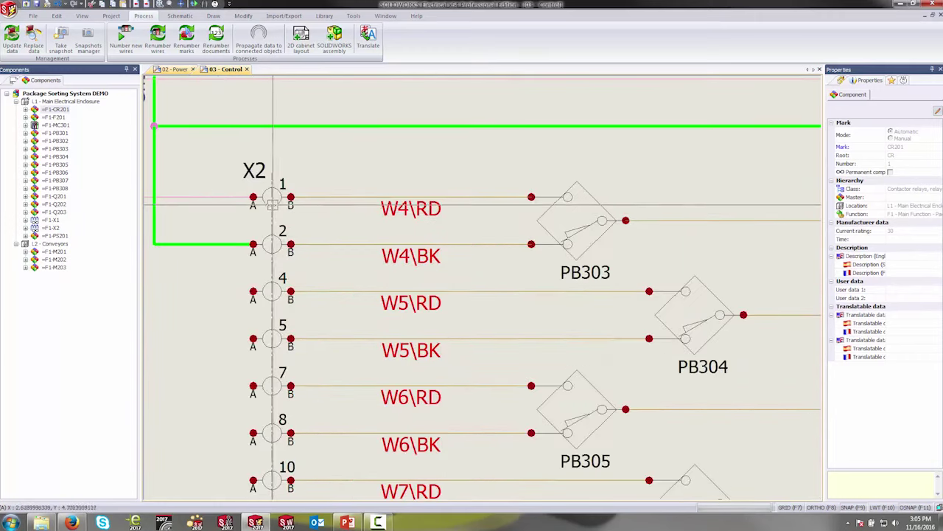
click(275, 198)
right_click(276, 197)
click(300, 320)
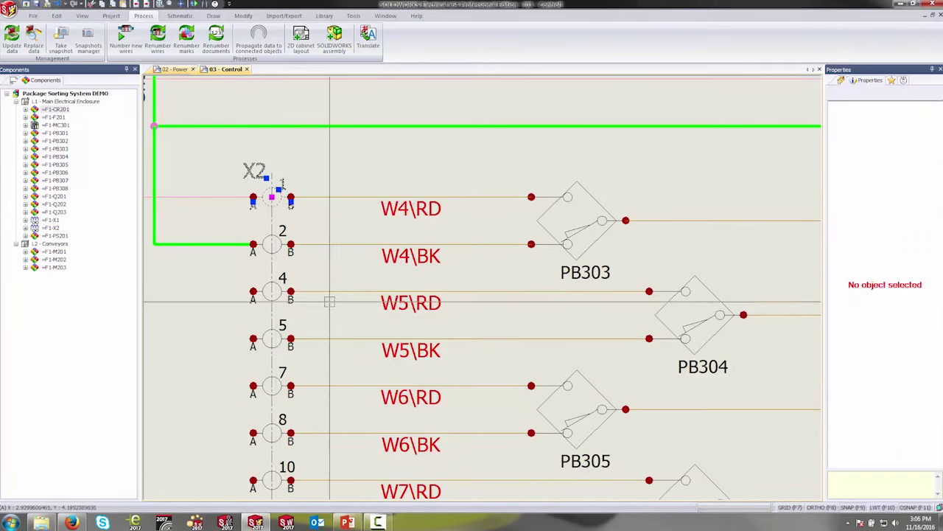
right_click(281, 200)
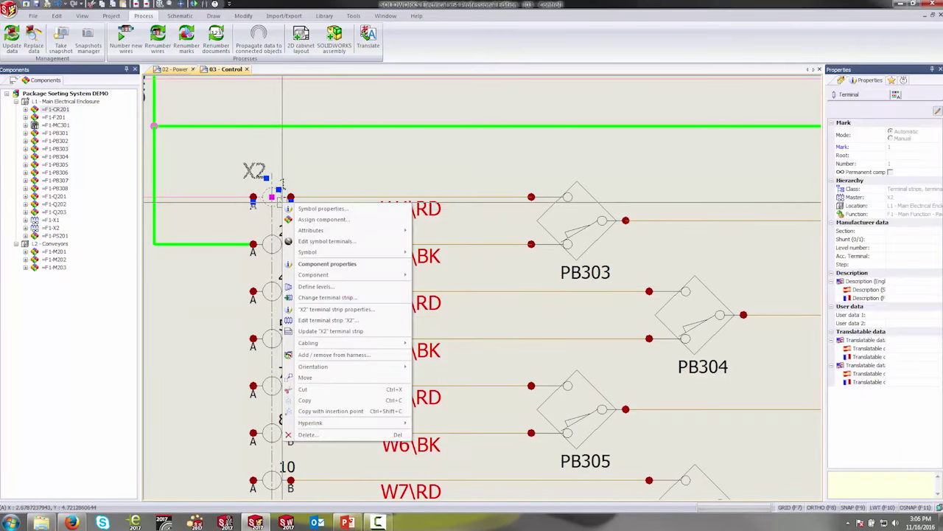
click(310, 320)
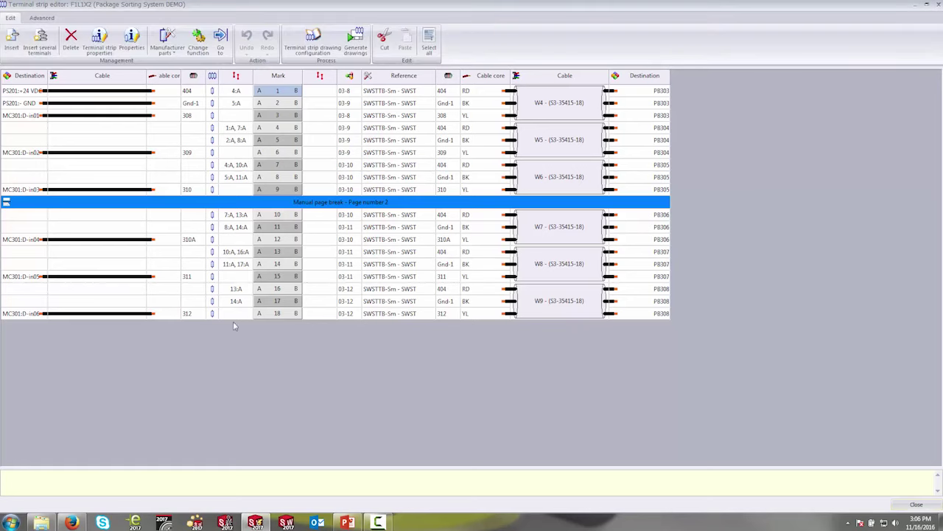
click(238, 93)
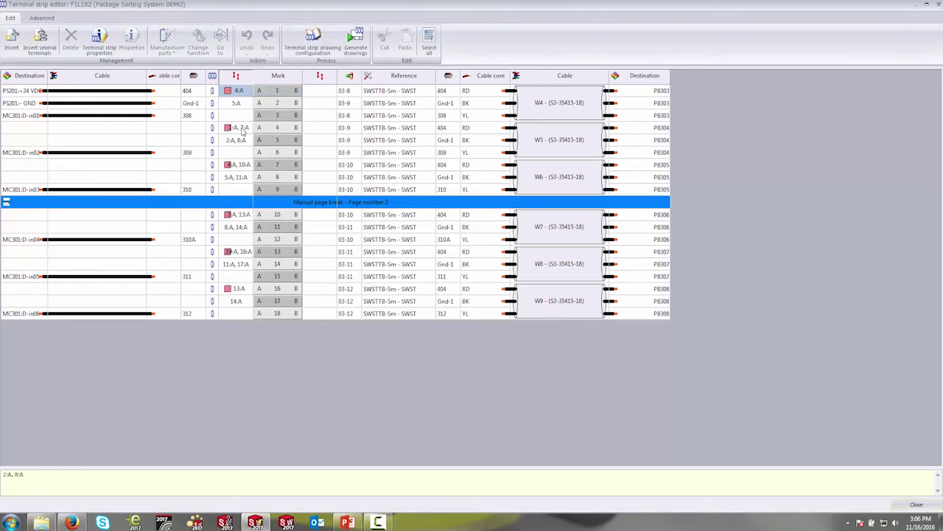
click(236, 103)
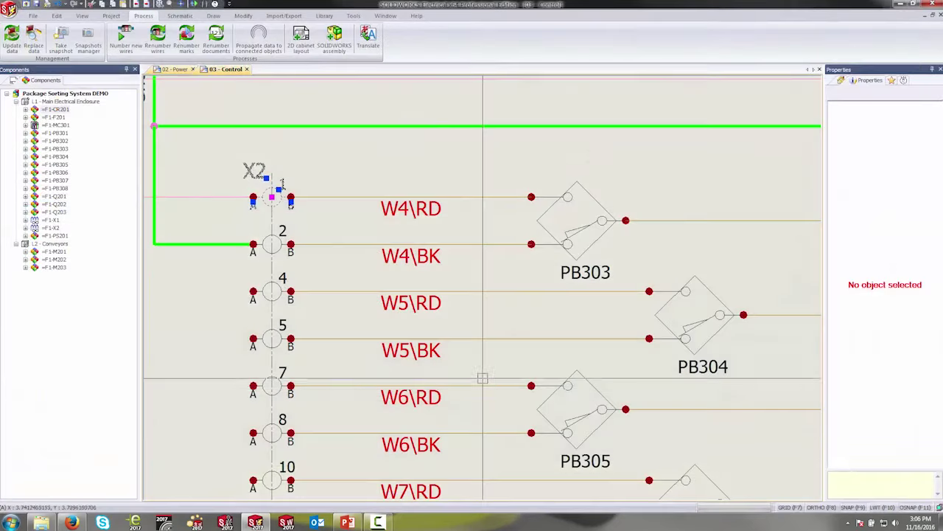
- Start the 'Easy Data Reuse and New Content Setup' slide full-screen in PowerPoint
scroll(651, 302, down, 3)
middle_drag(651, 302, 390, 293)
click(348, 523)
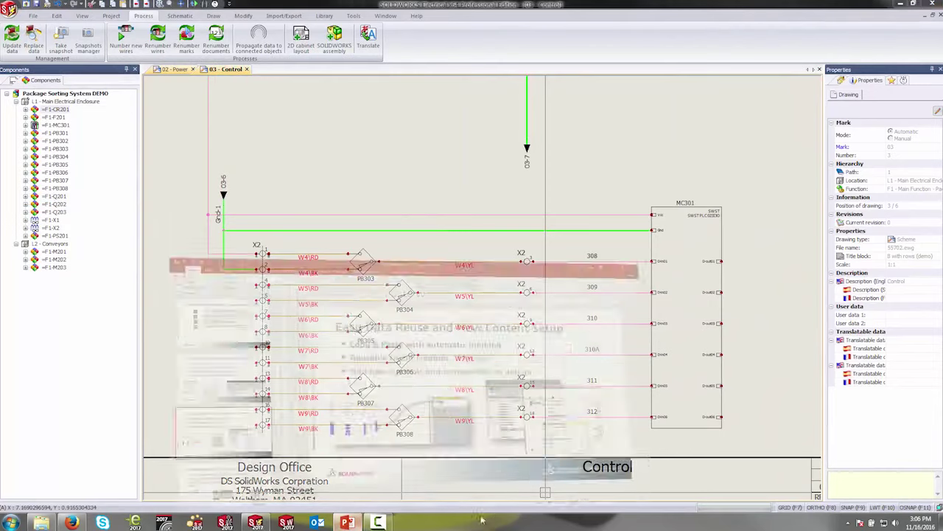
click(824, 509)
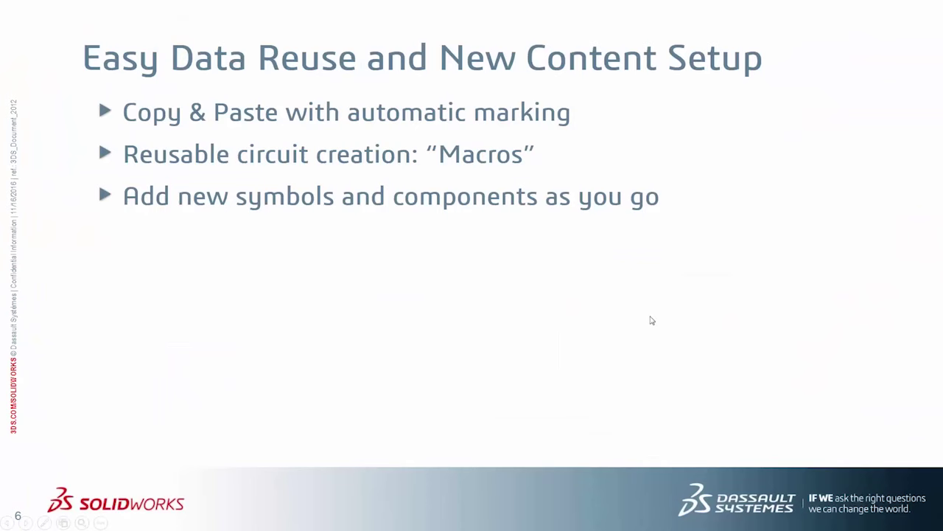
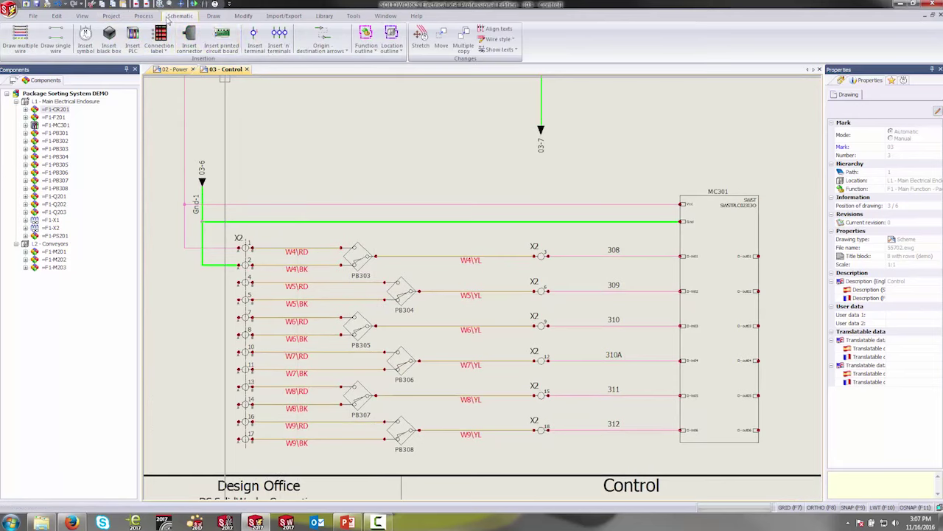
- Outline pushbuttons PB303–PB308 as L2 - Conveyors, move them there, then start 2D cabinet layout
click(391, 37)
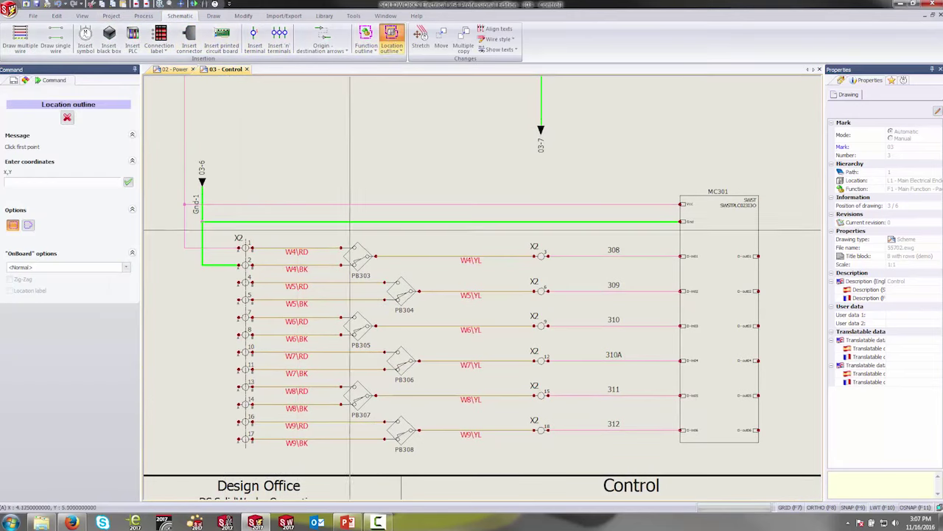
click(325, 186)
click(445, 466)
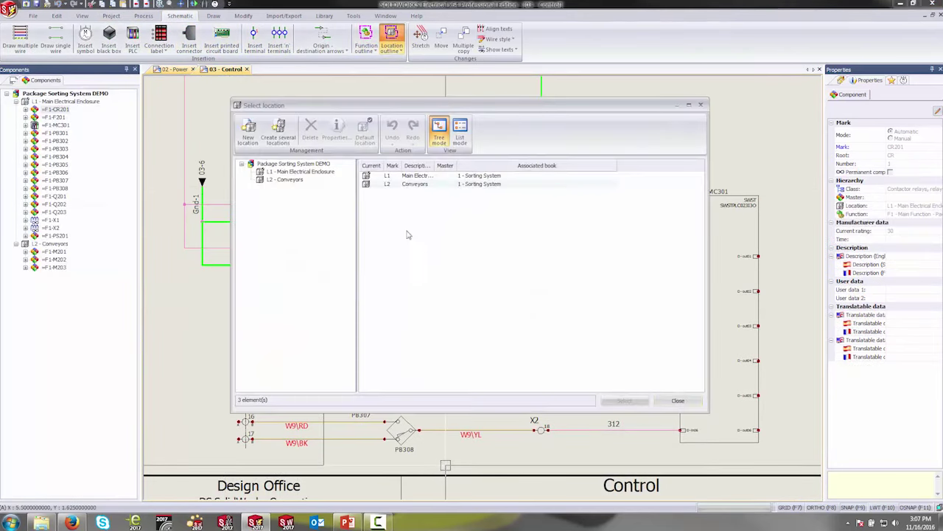
click(398, 183)
click(624, 400)
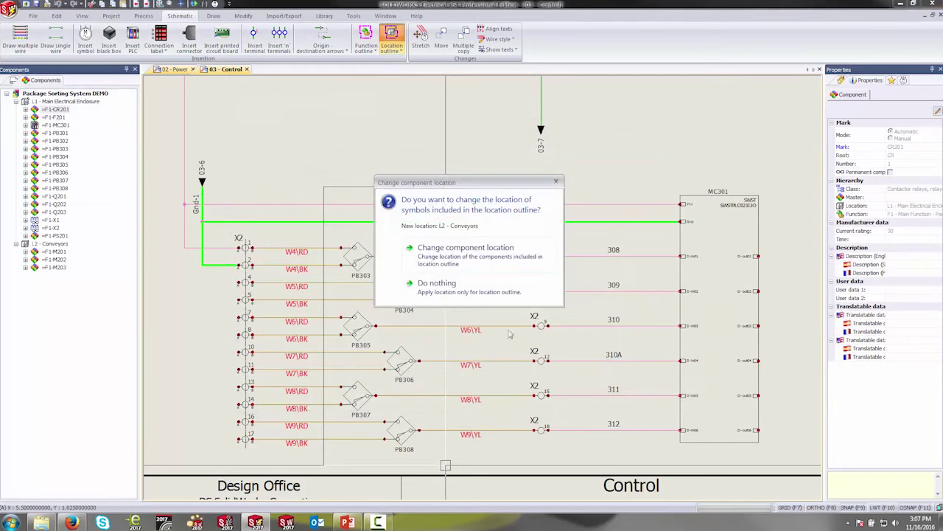
click(460, 252)
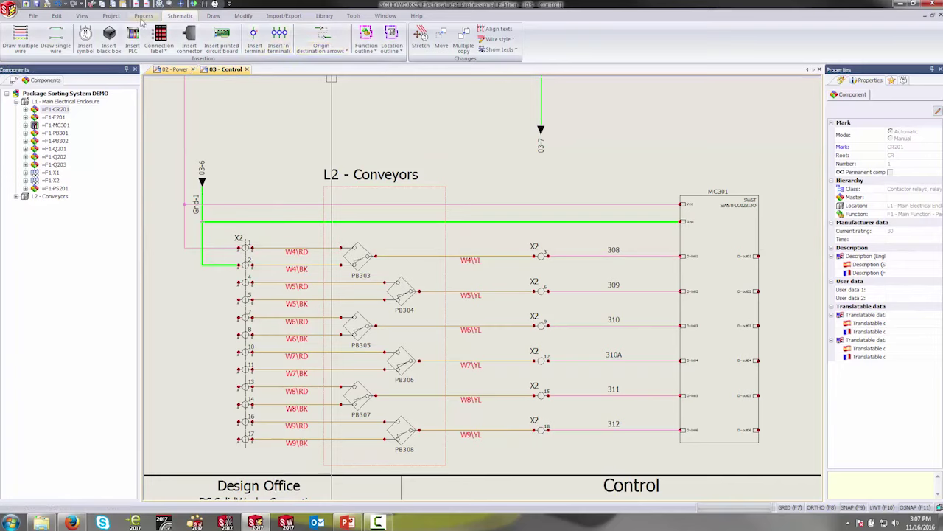
click(143, 15)
click(303, 39)
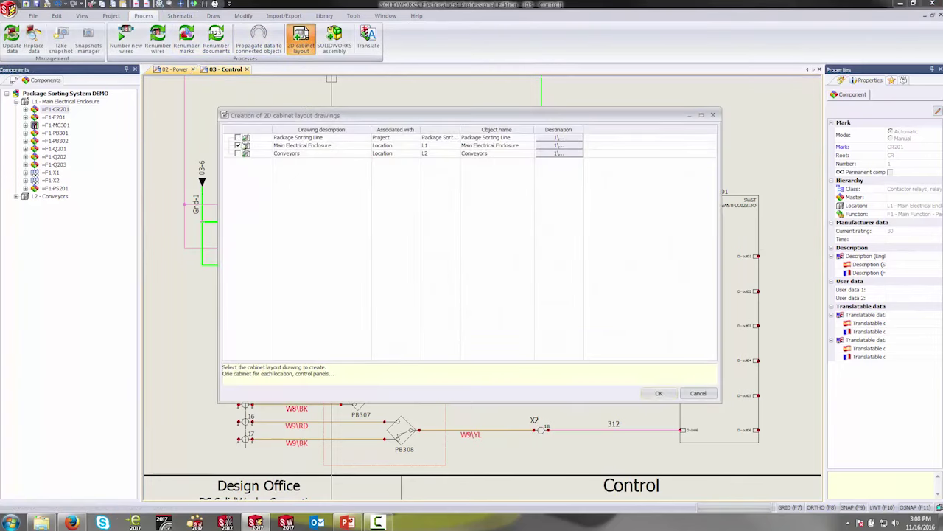
- Generate the Main Electrical Enclosure cabinet layout and open drawing 07 - Main Electrical Enclosure
click(301, 147)
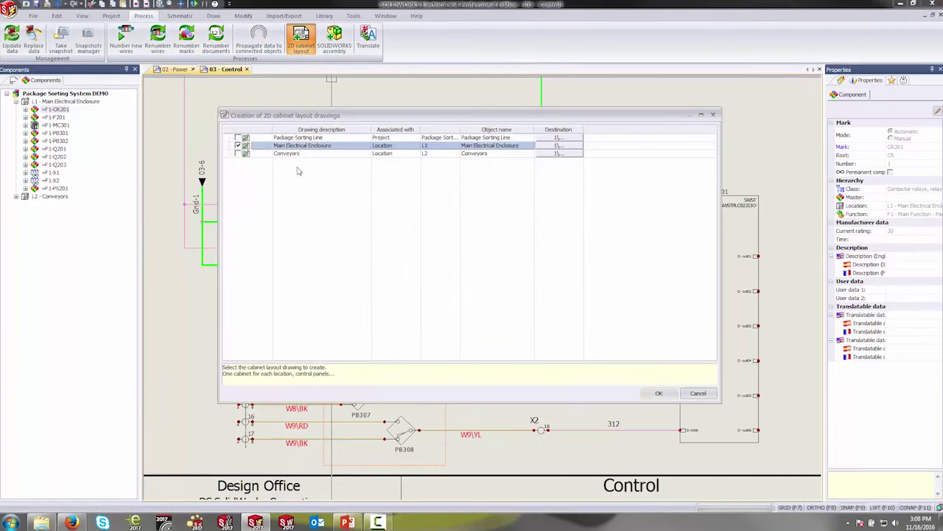
click(658, 393)
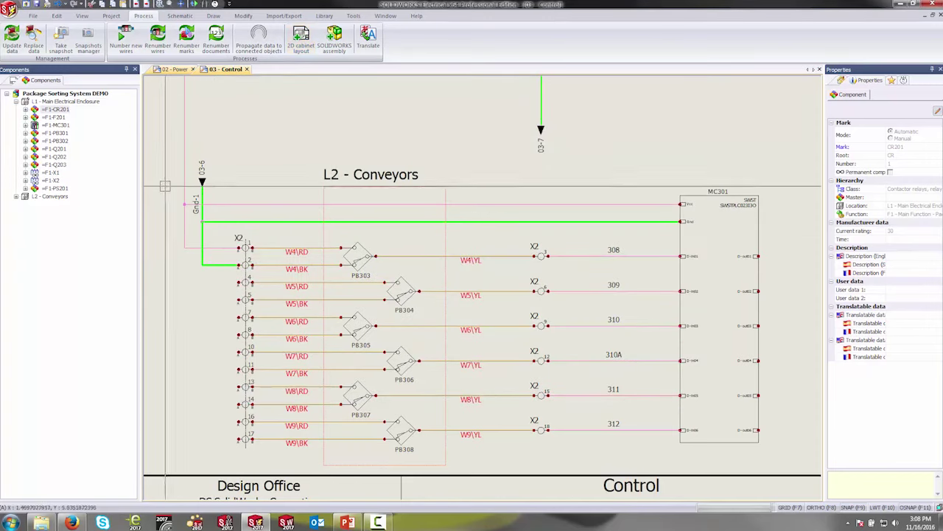
double_click(59, 157)
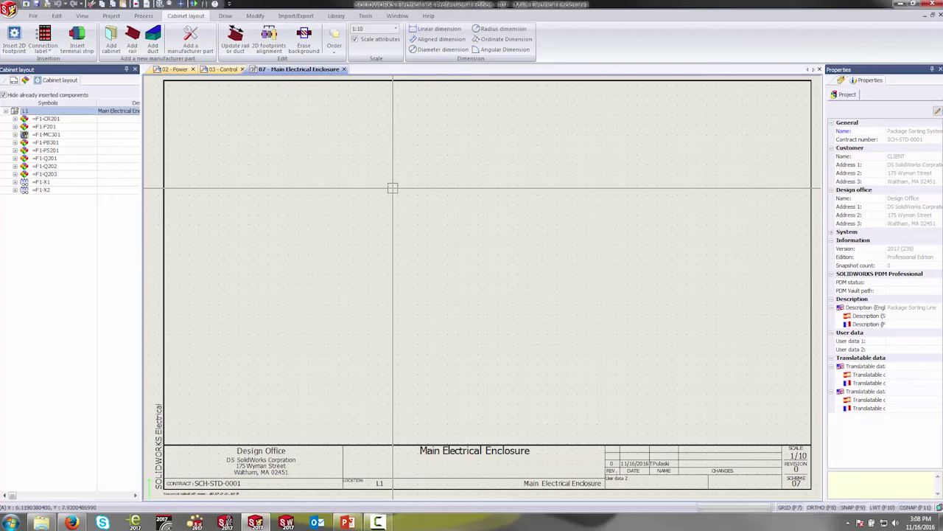
- Filter cabinets by reference 1055, select AE 1055.500 and AE 1055.500-MPL, and place the enclosure
click(110, 39)
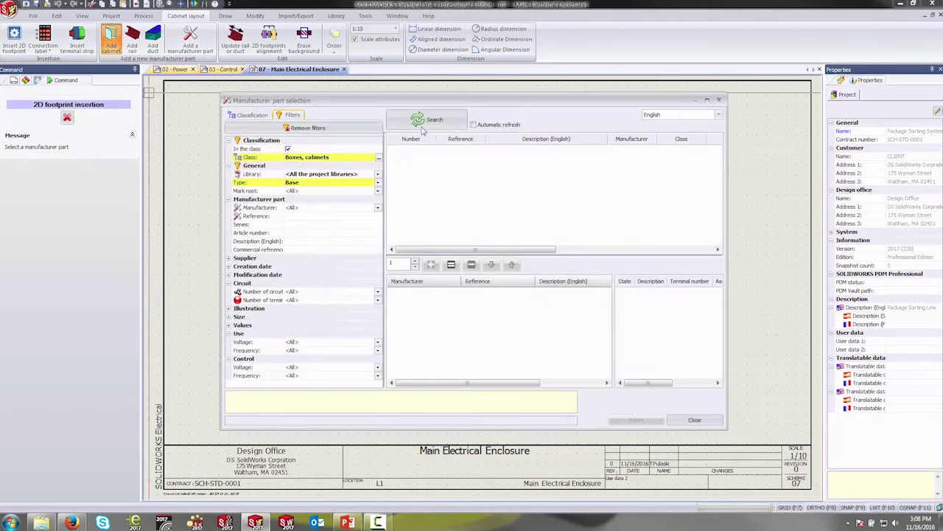
click(422, 122)
click(315, 215)
text(1055)
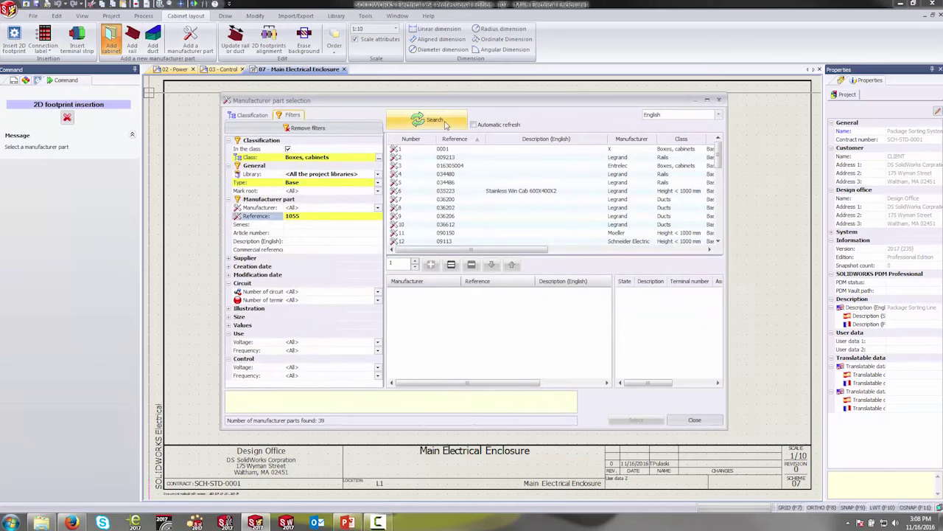
click(429, 120)
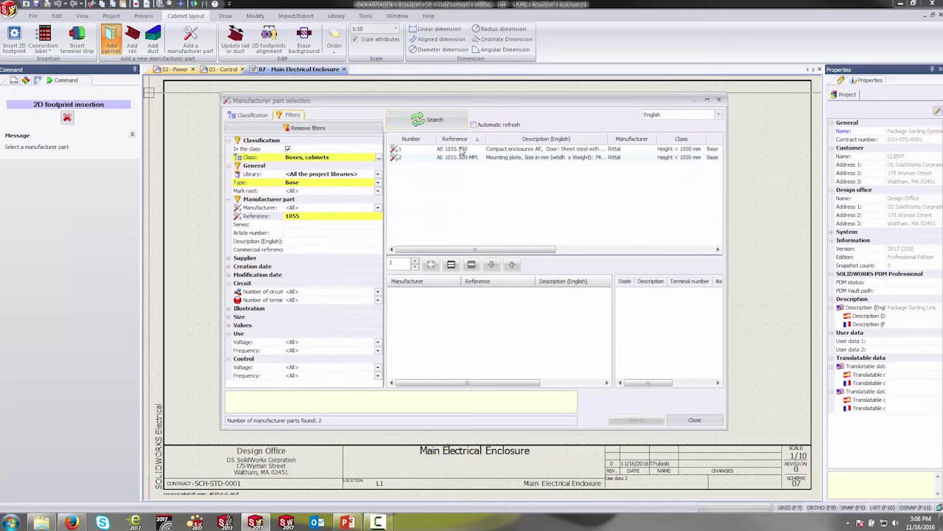
click(457, 149)
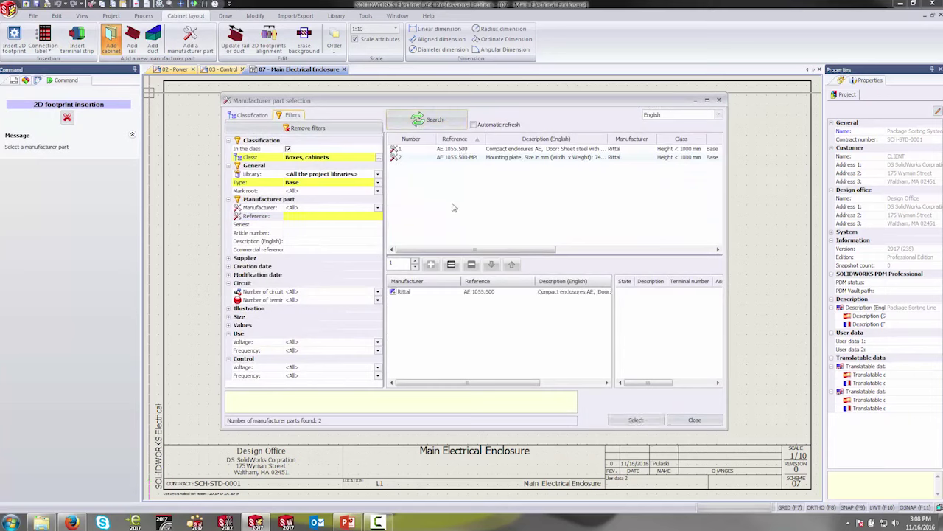
click(473, 158)
double_click(464, 158)
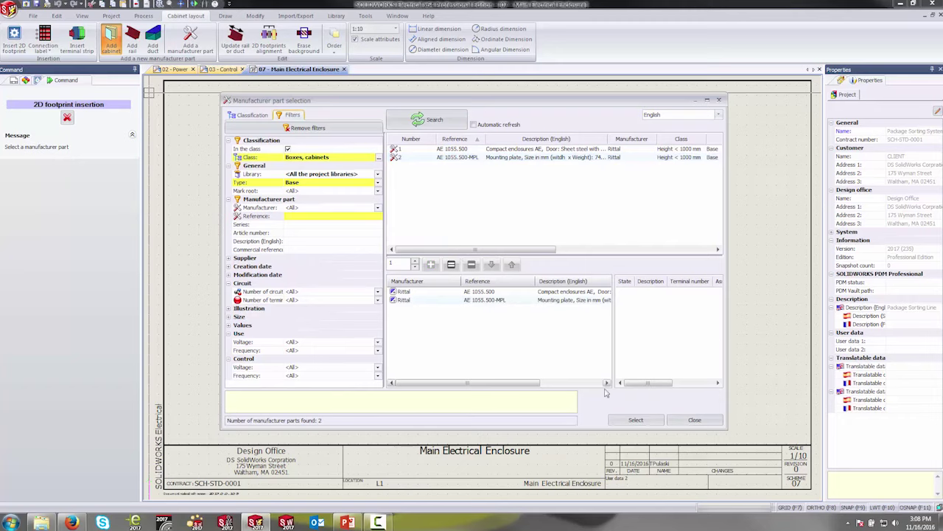
click(635, 419)
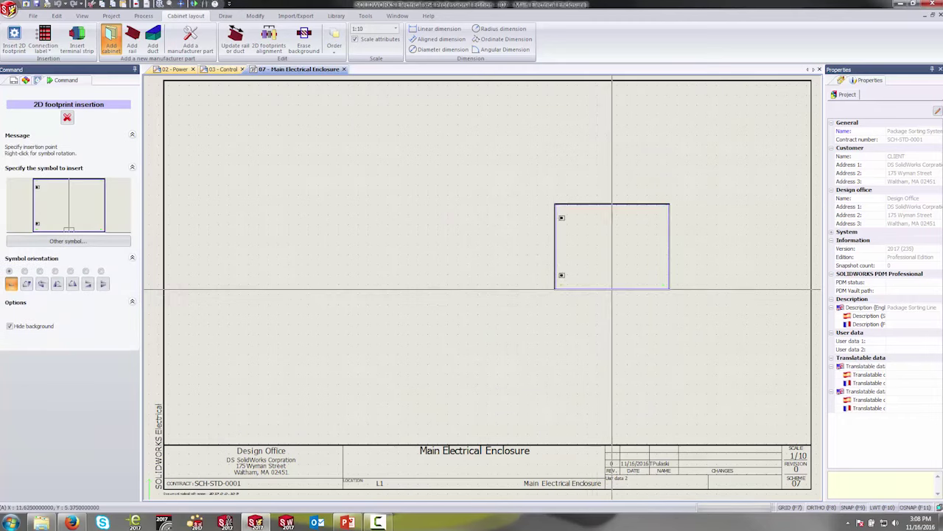
click(597, 295)
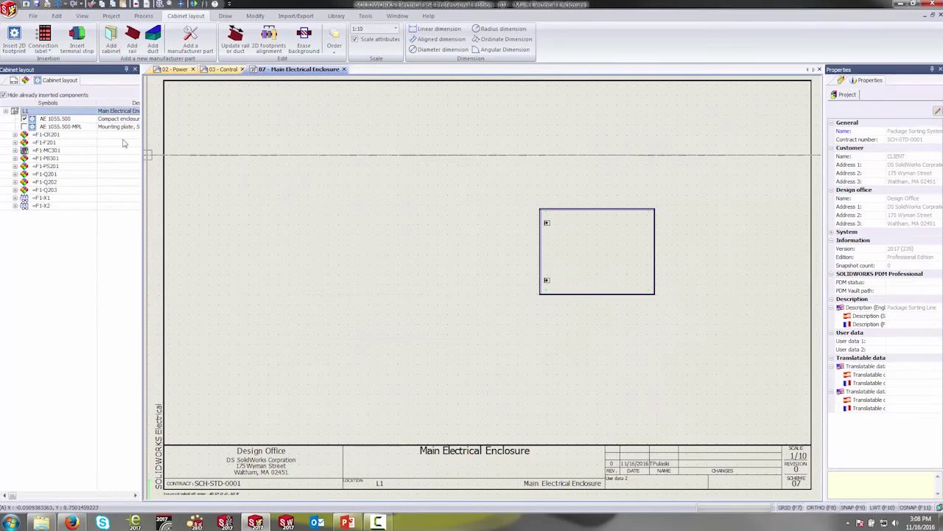
- Insert the AE 1055.500-MPL plate footprint left of the enclosure and set the scale to 1:5
right_click(83, 127)
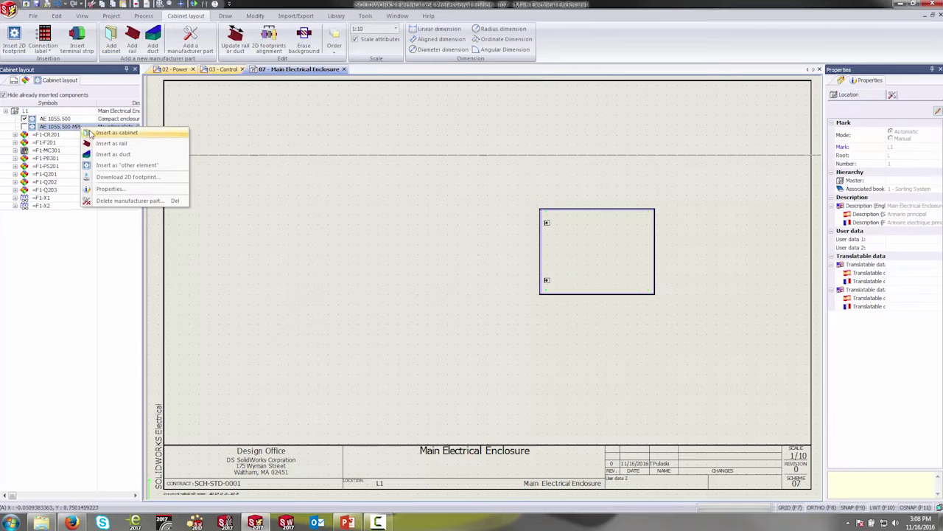
click(95, 135)
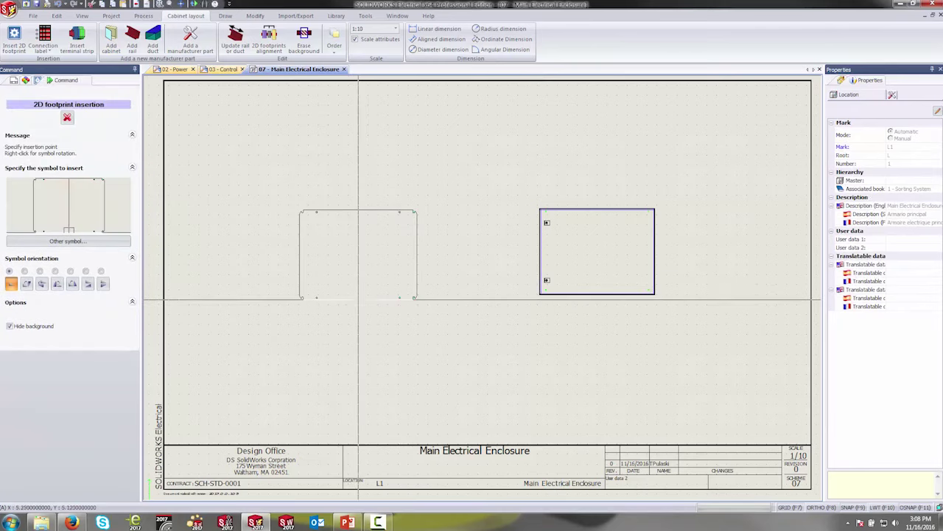
click(358, 299)
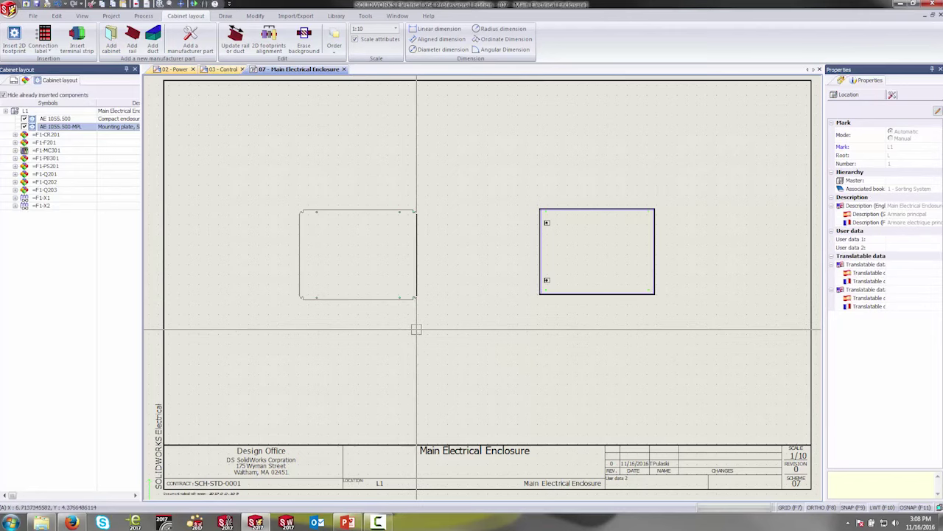
click(396, 29)
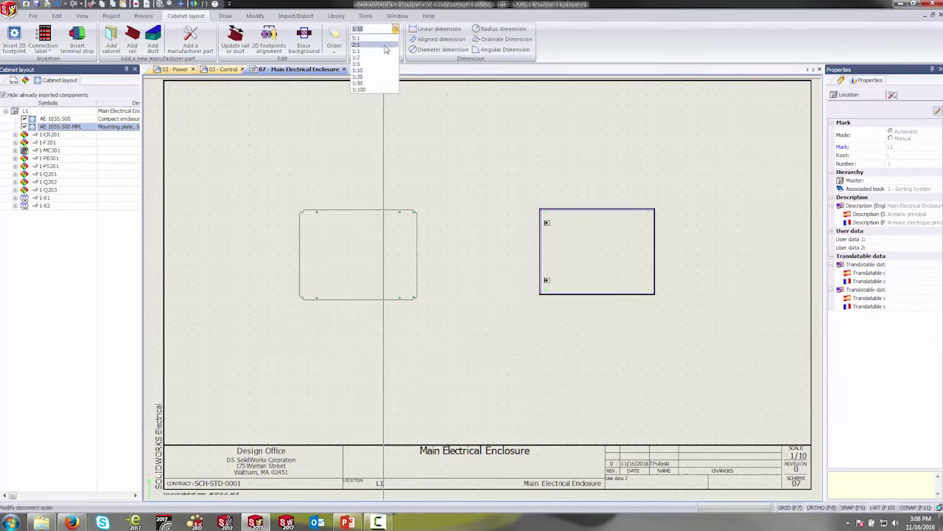
click(376, 64)
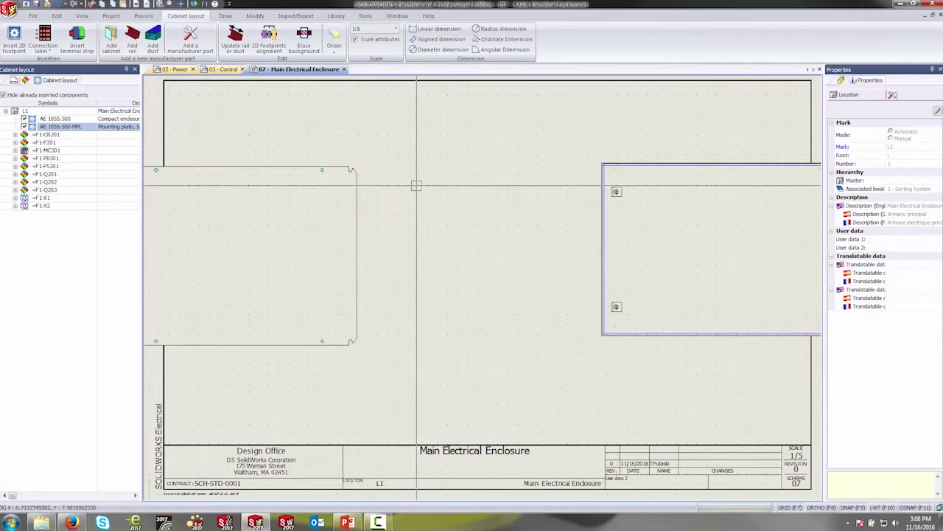
- Move the enclosure further left and shift the mounting plate slightly right
click(239, 344)
key(Escape)
click(717, 334)
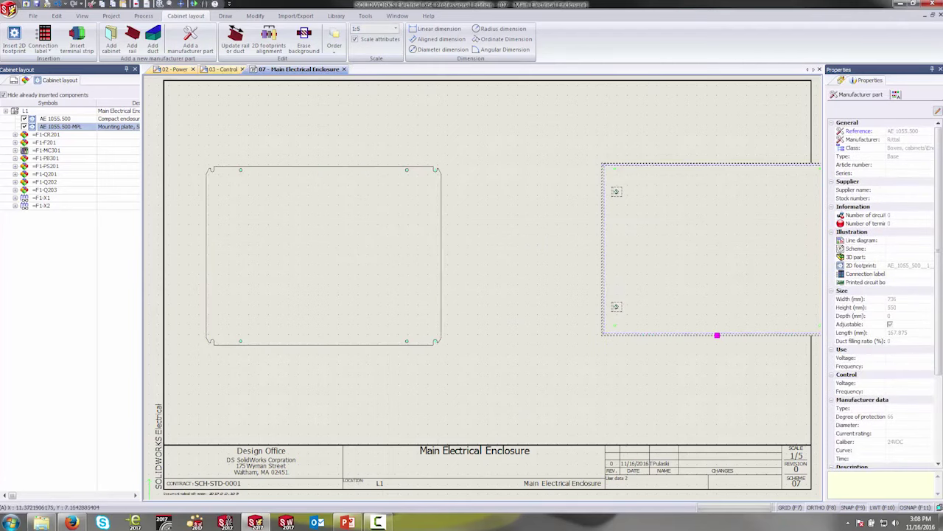
click(501, 222)
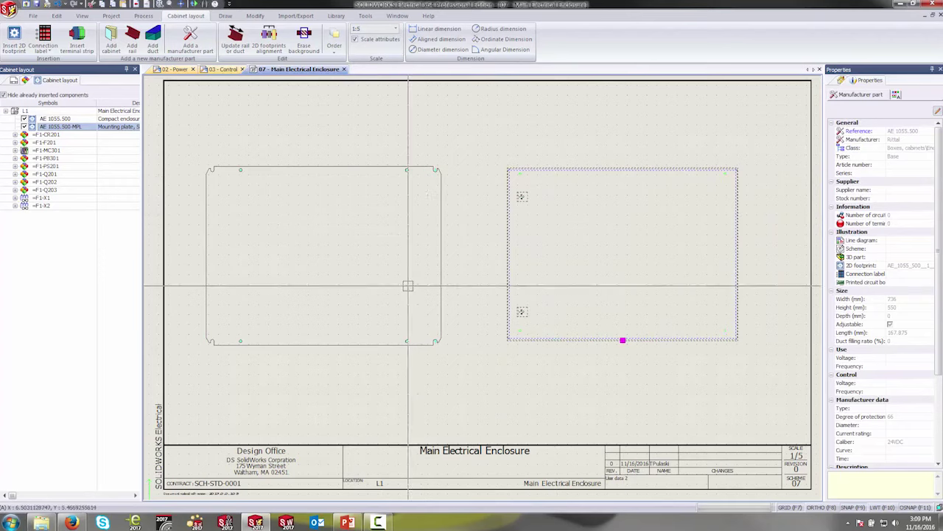
click(441, 248)
drag(441, 248, 457, 248)
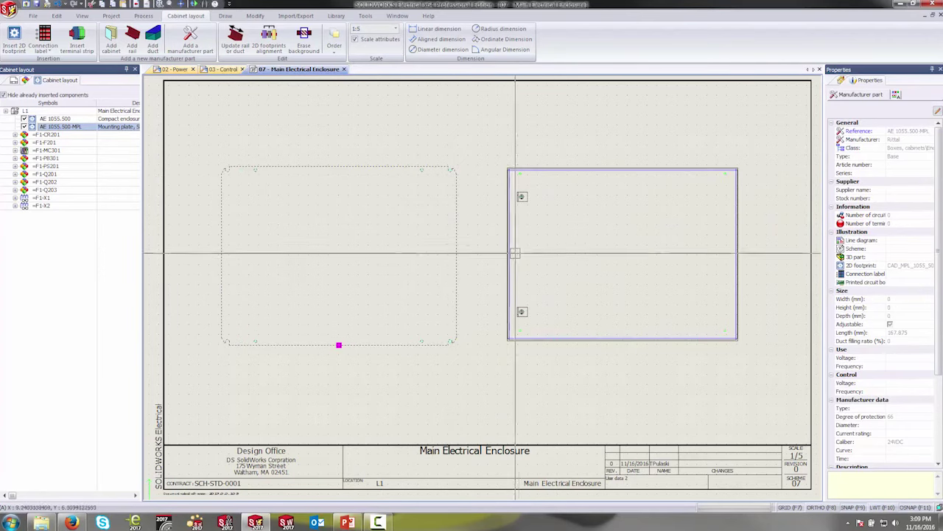
key(Escape)
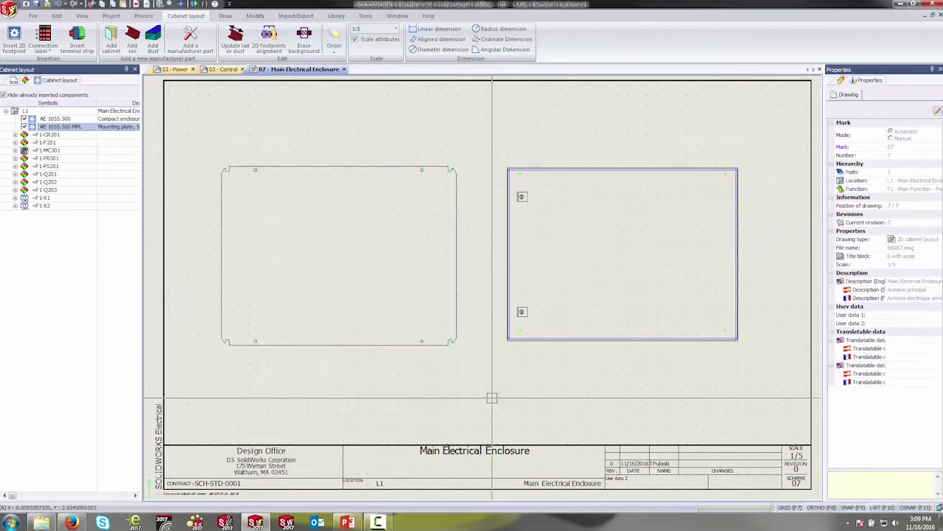
scroll(492, 398, down, 3)
scroll(441, 255, up, 5)
middle_drag(284, 217, 307, 218)
scroll(328, 221, up, 1)
scroll(337, 246, down, 1)
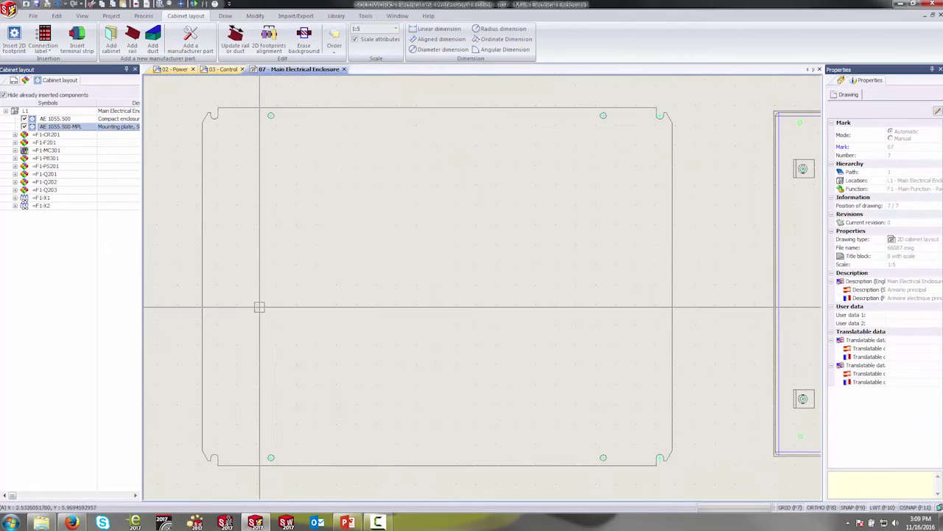
middle_drag(276, 270, 313, 272)
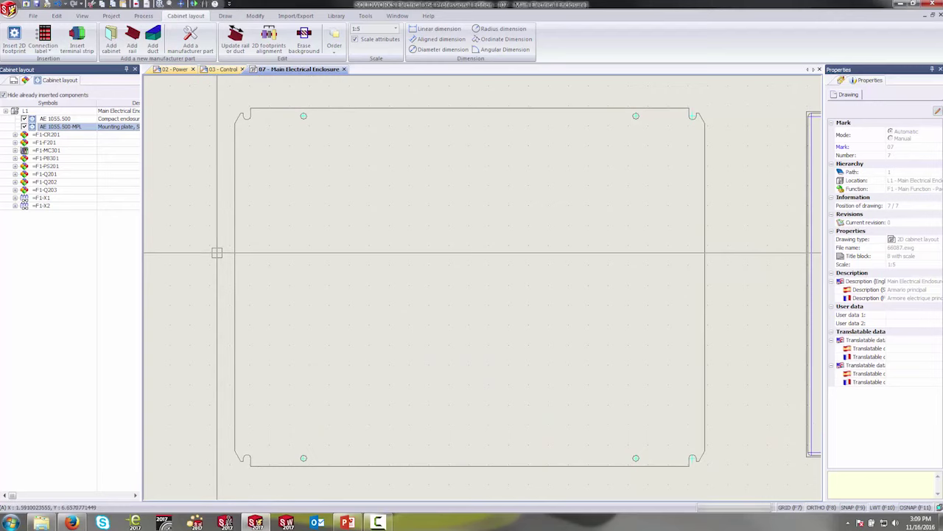
- Place the F201 fuse footprint on the upper right of the mounting plate
click(46, 142)
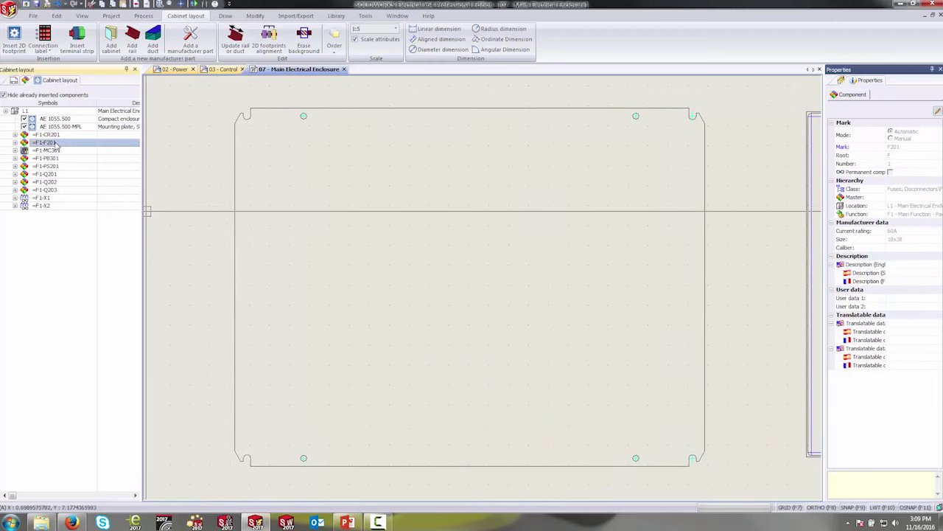
right_click(56, 144)
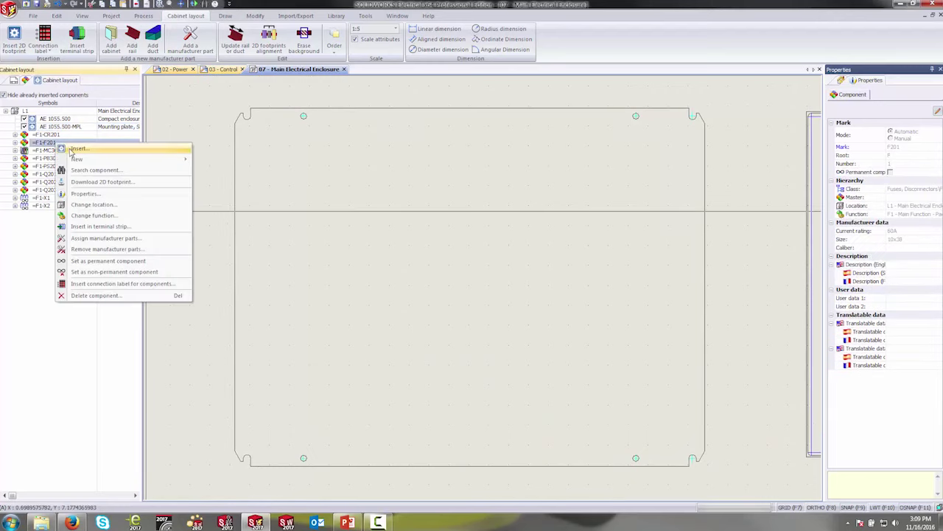
click(77, 149)
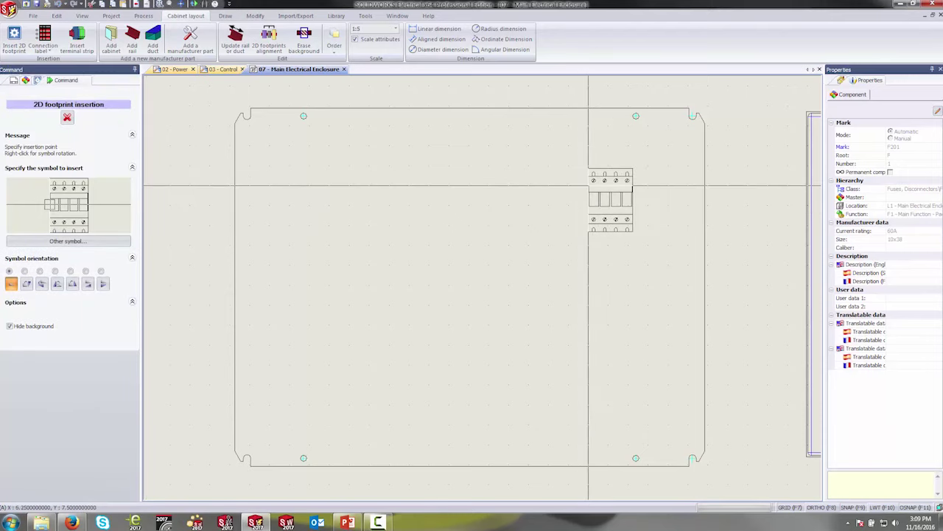
click(588, 185)
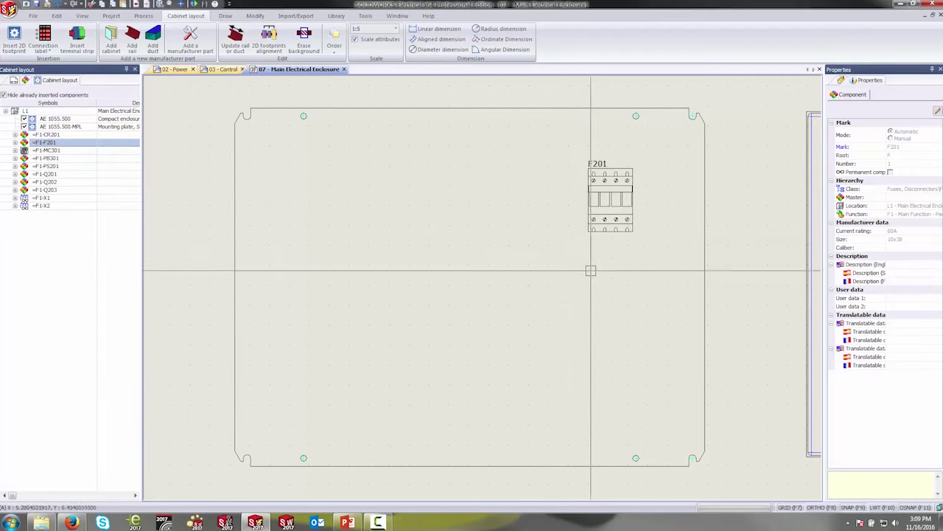
- Insert PS201 and Q201–Q203 together as a row at the plate's upper left
click(56, 168)
shift+click(56, 190)
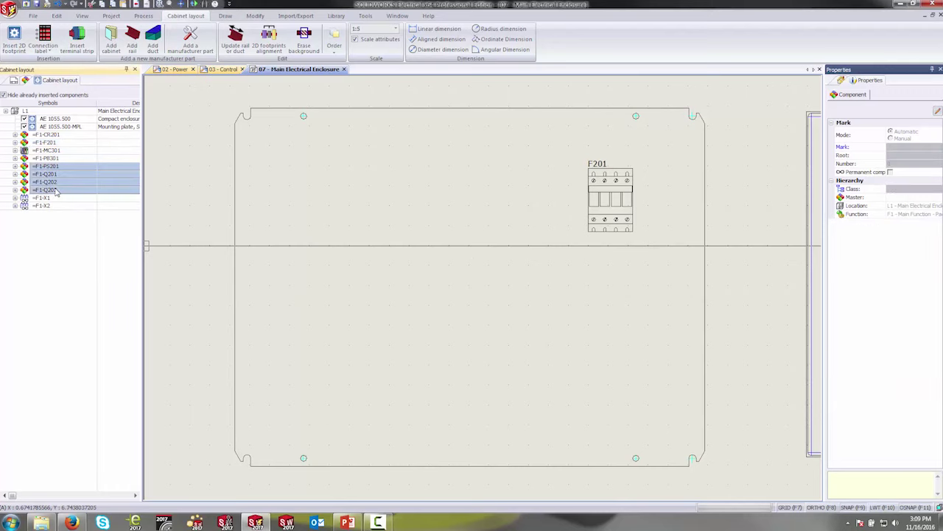
right_click(57, 192)
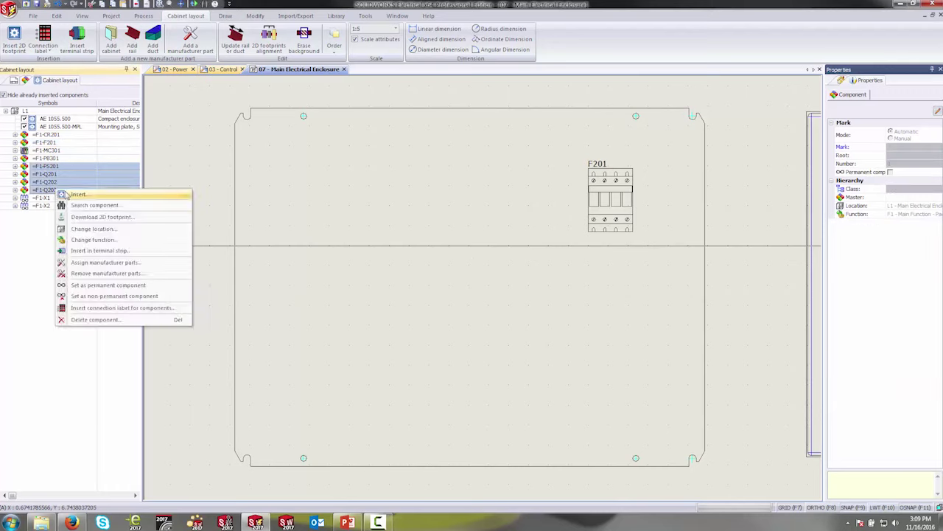
click(77, 194)
click(560, 359)
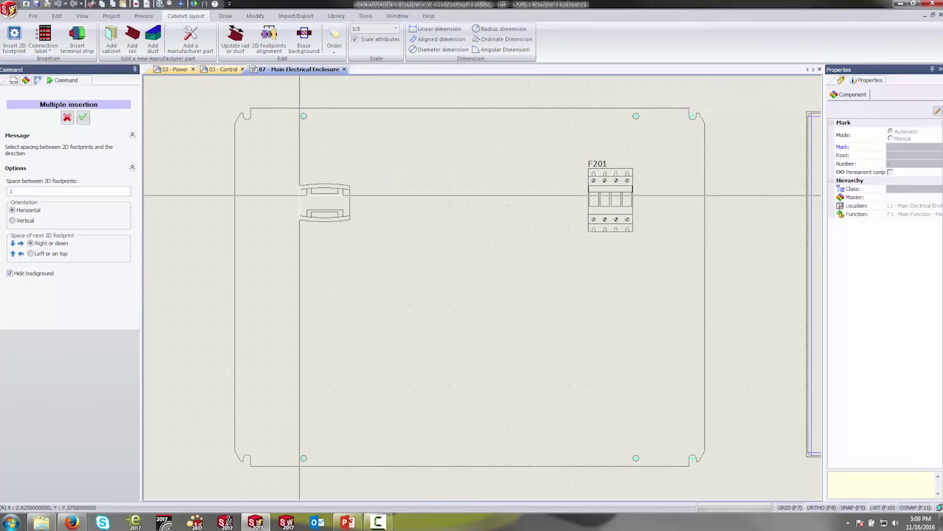
click(290, 196)
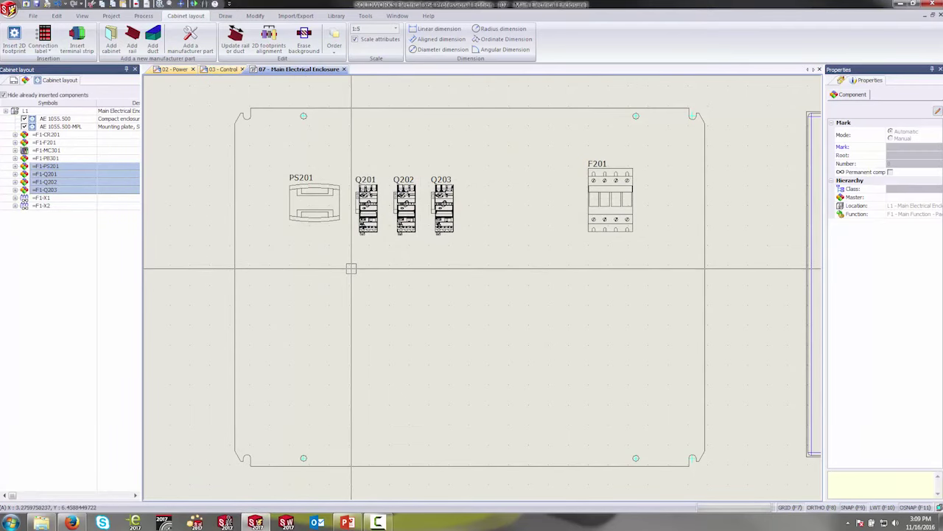
- Place the MC301 PLC footprint below the power supply
right_click(56, 152)
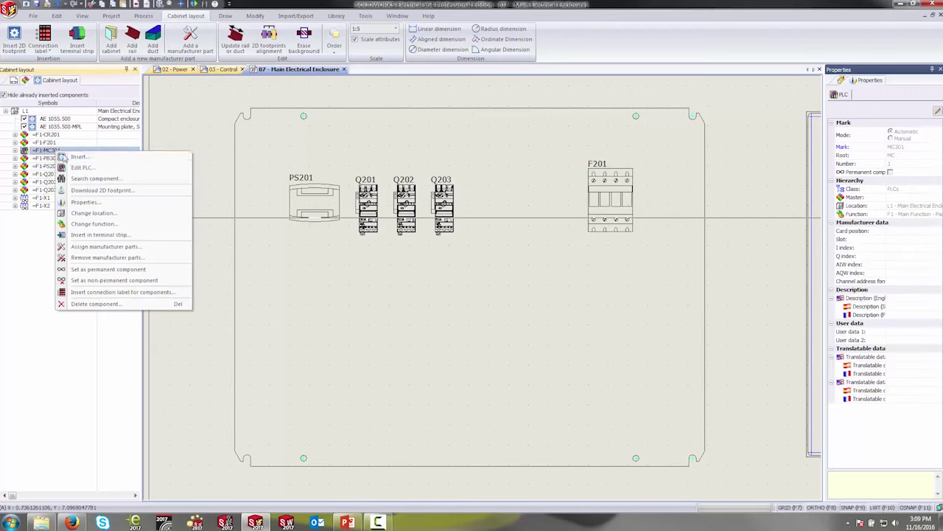
click(85, 157)
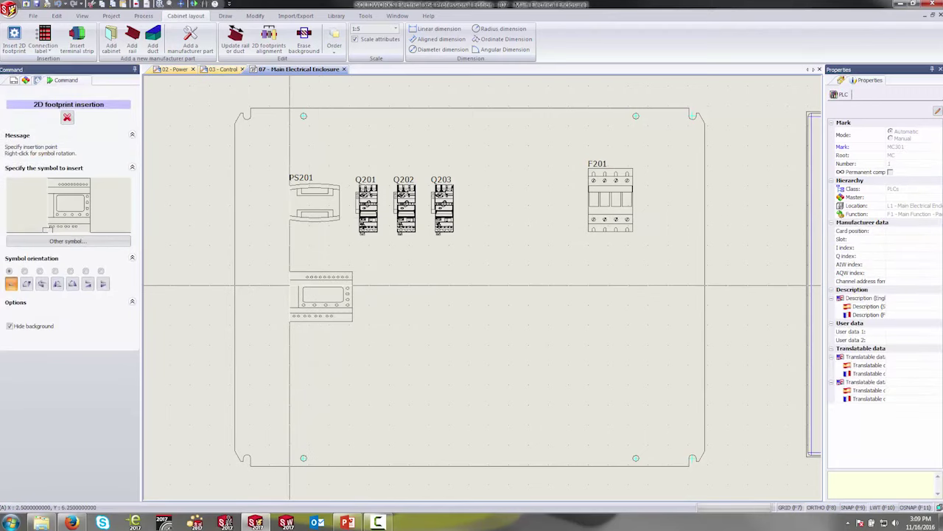
click(290, 286)
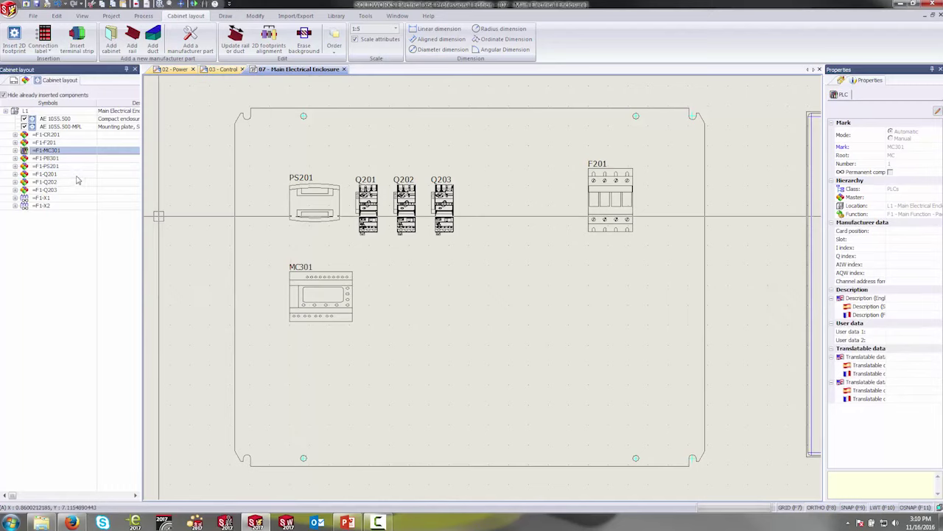
- Insert CR201 with its 34241-AUX6P auxiliary block, no spacing, right of MC301
right_click(57, 137)
click(78, 141)
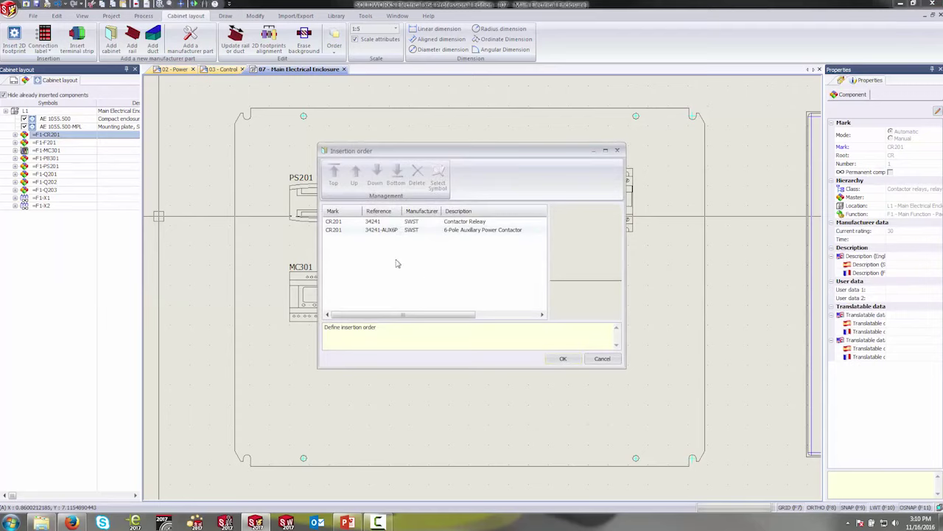
click(392, 221)
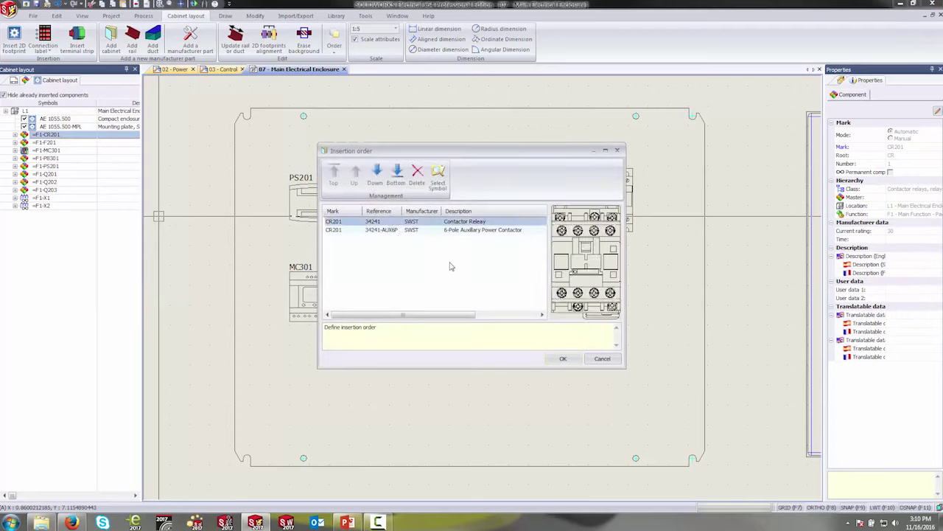
click(423, 230)
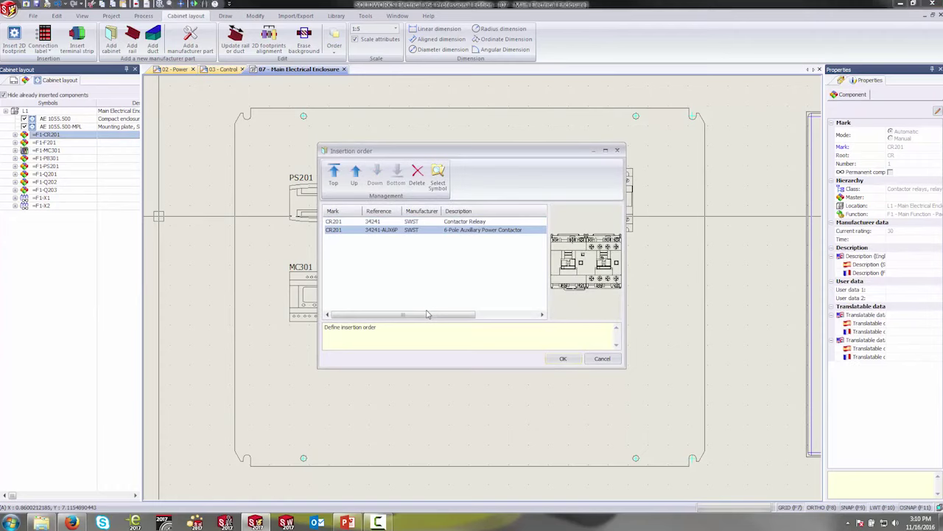
click(563, 359)
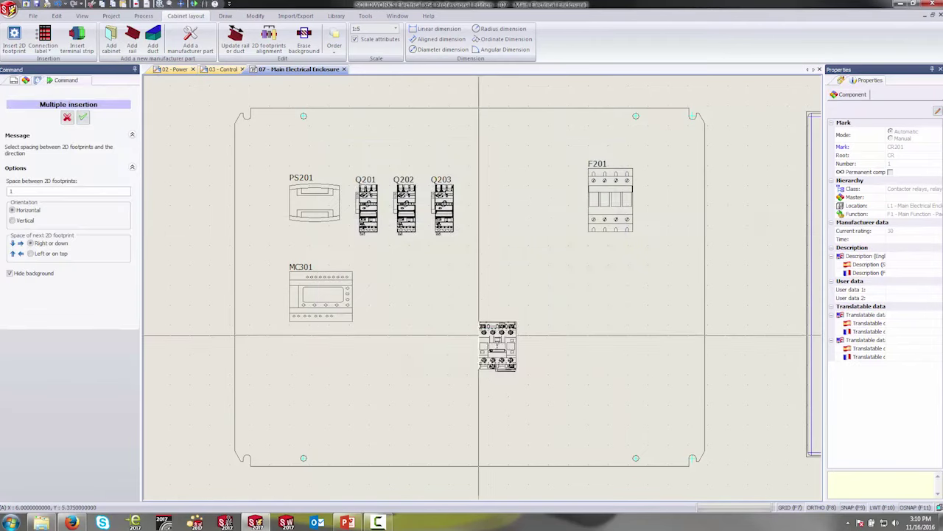
click(44, 193)
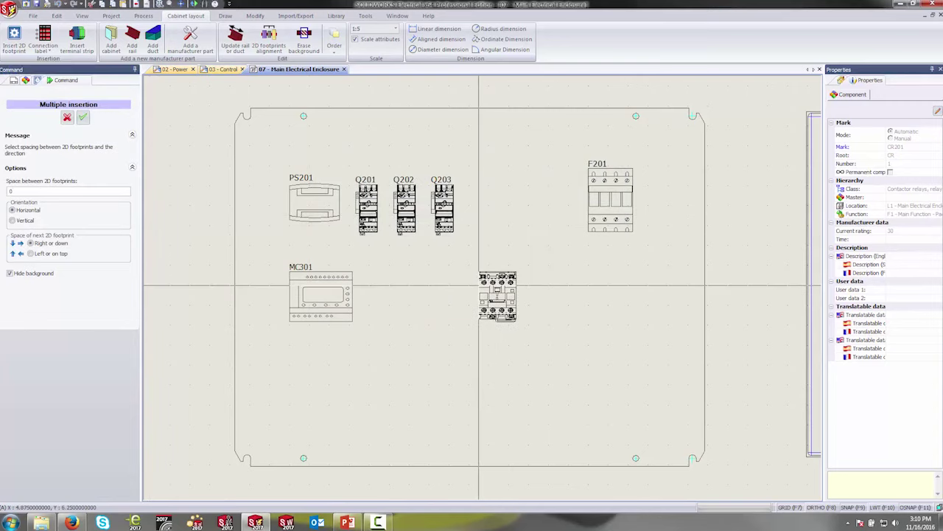
click(479, 285)
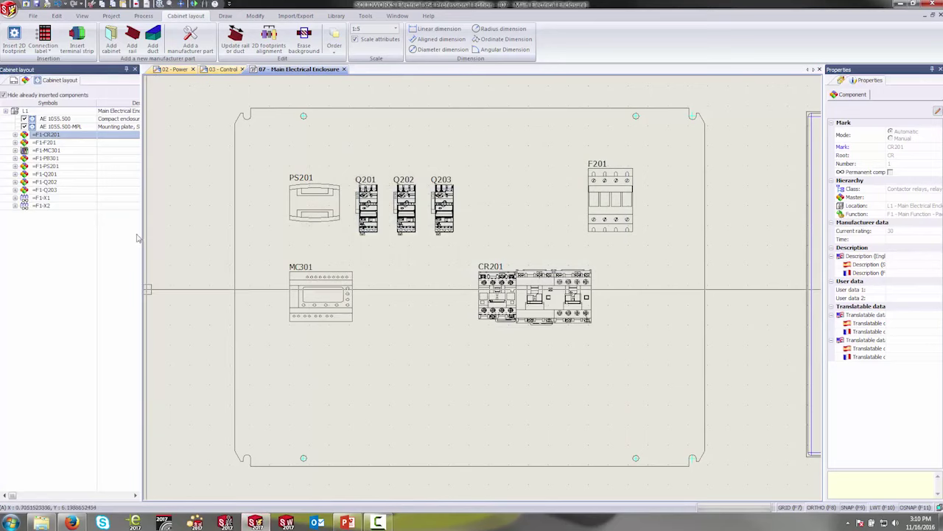
- Place terminal strips X1 and X2 side by side along the bottom of the plate
right_click(51, 199)
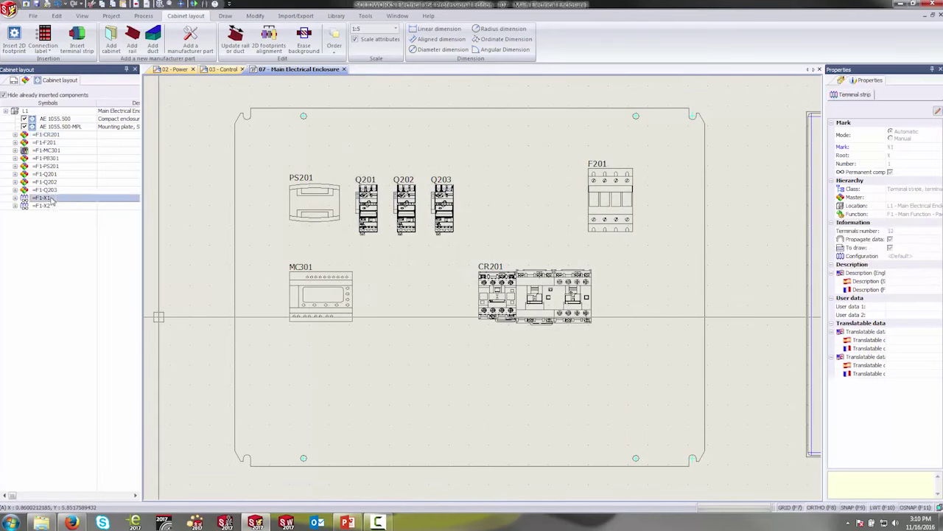
click(70, 216)
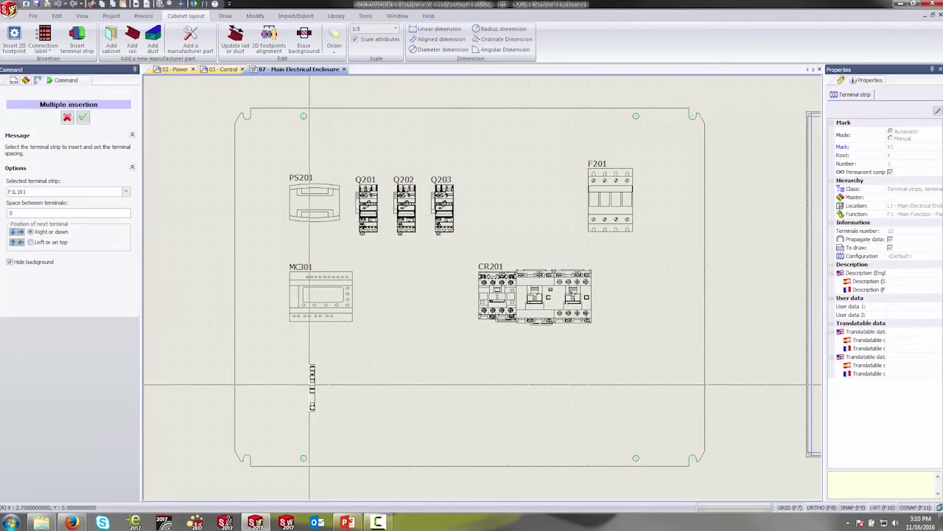
click(312, 385)
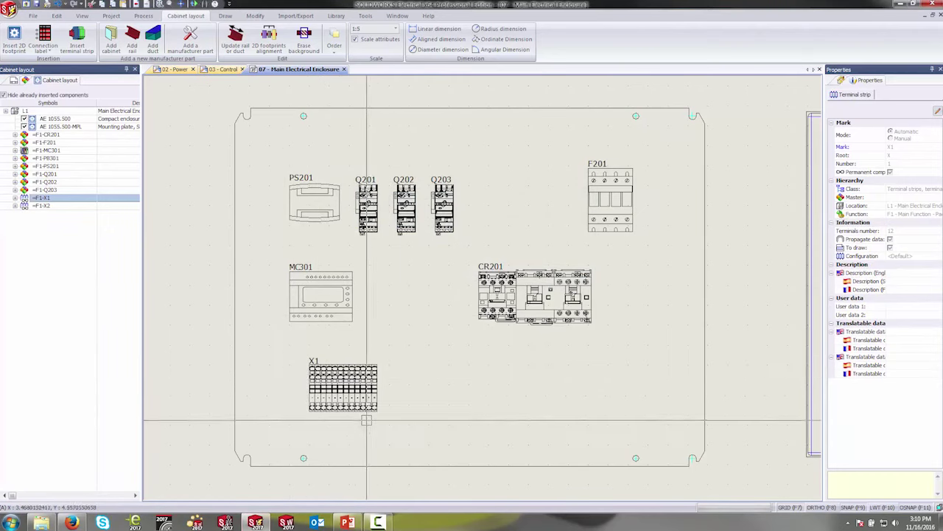
click(44, 206)
right_click(62, 208)
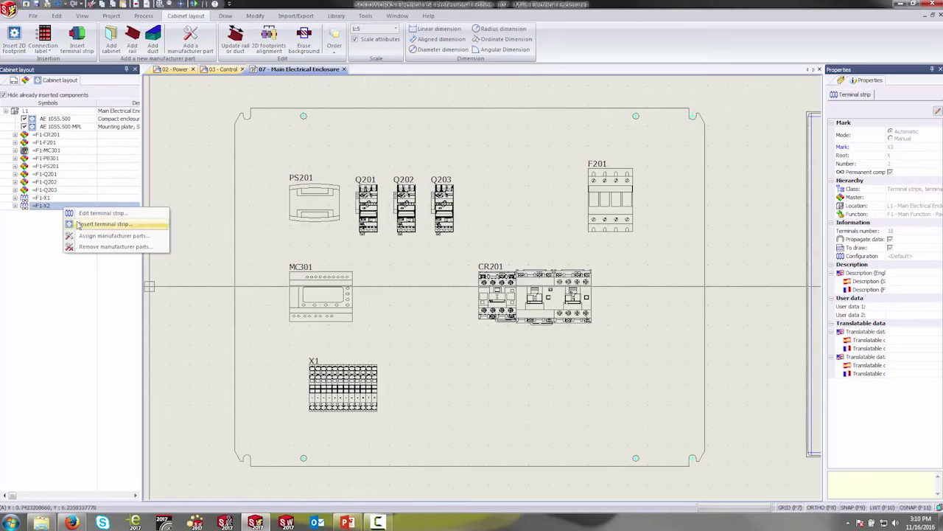
click(105, 224)
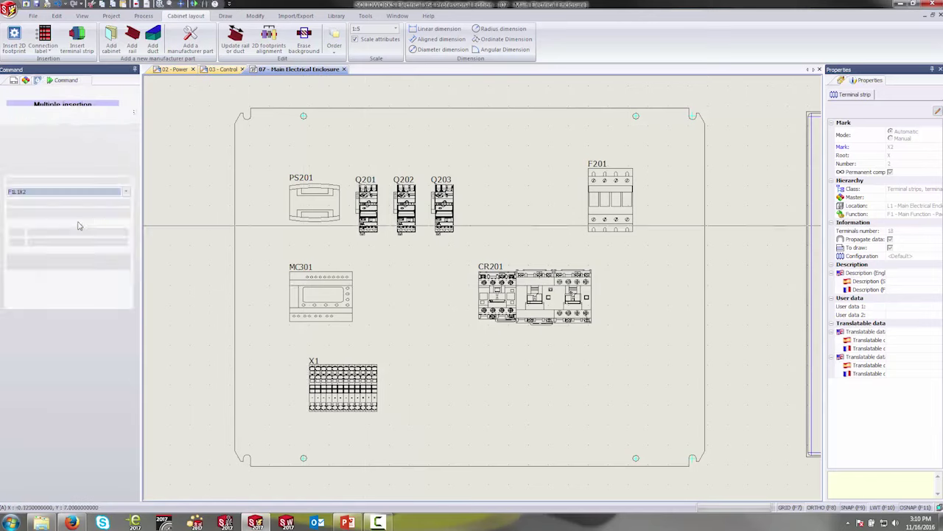
click(390, 384)
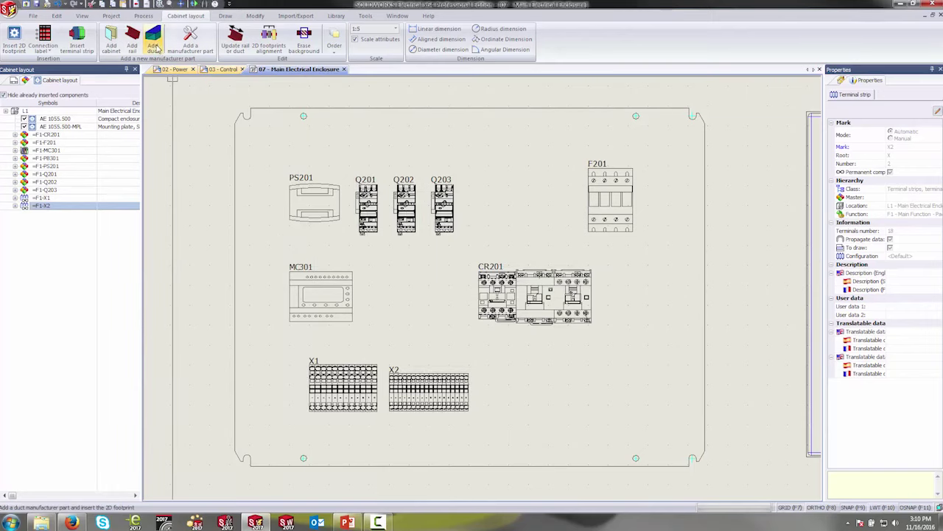
- Draw a Legrand 036200 duct across the top of the plate, left edge to right side
click(154, 43)
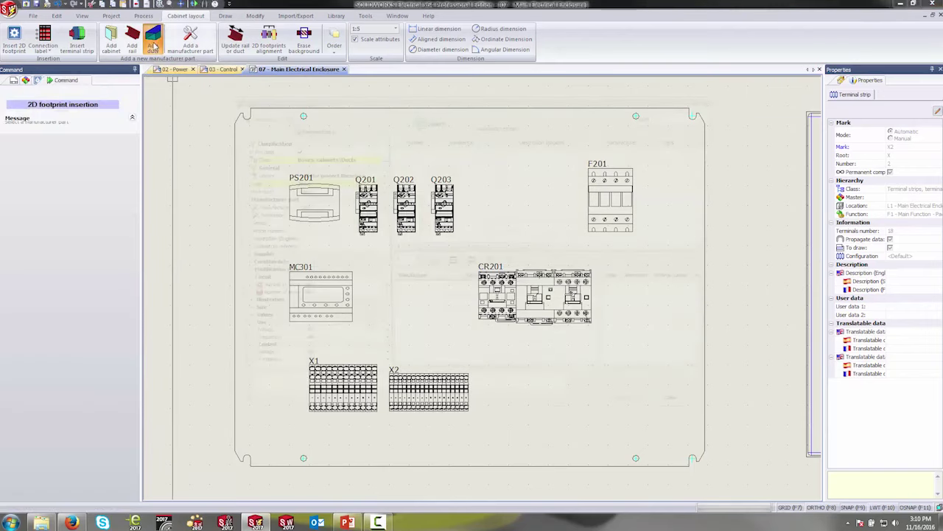
click(434, 123)
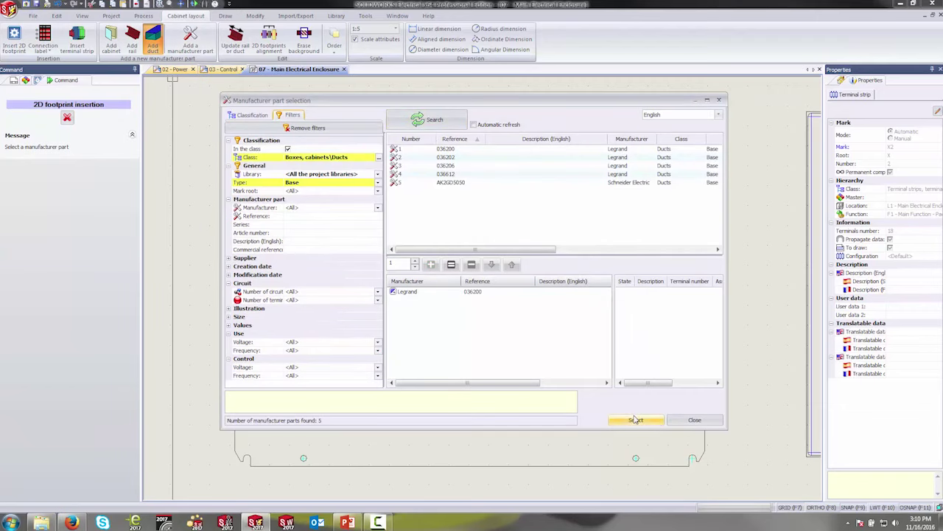
click(635, 418)
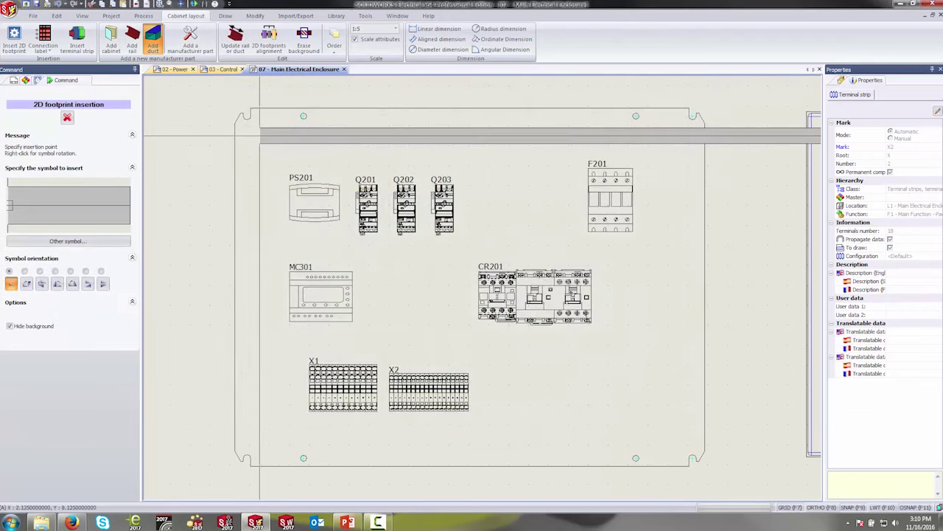
click(259, 145)
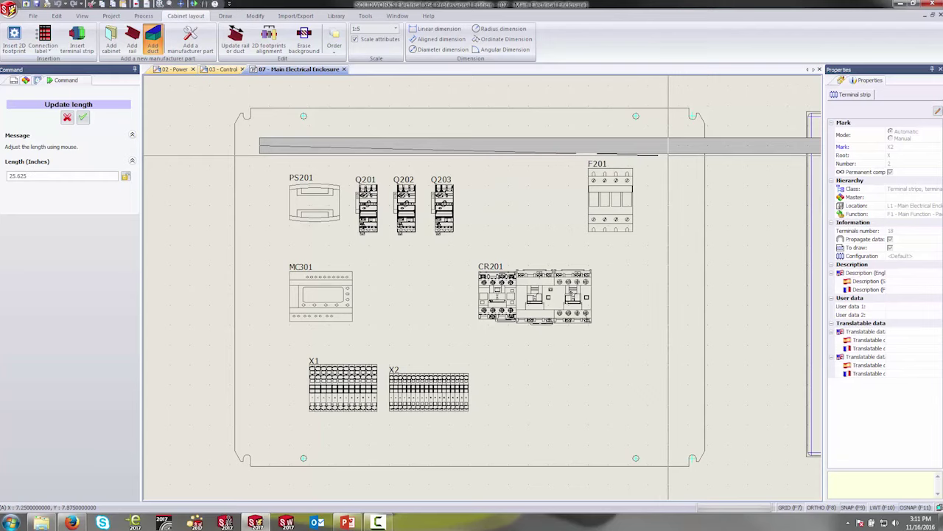
click(668, 155)
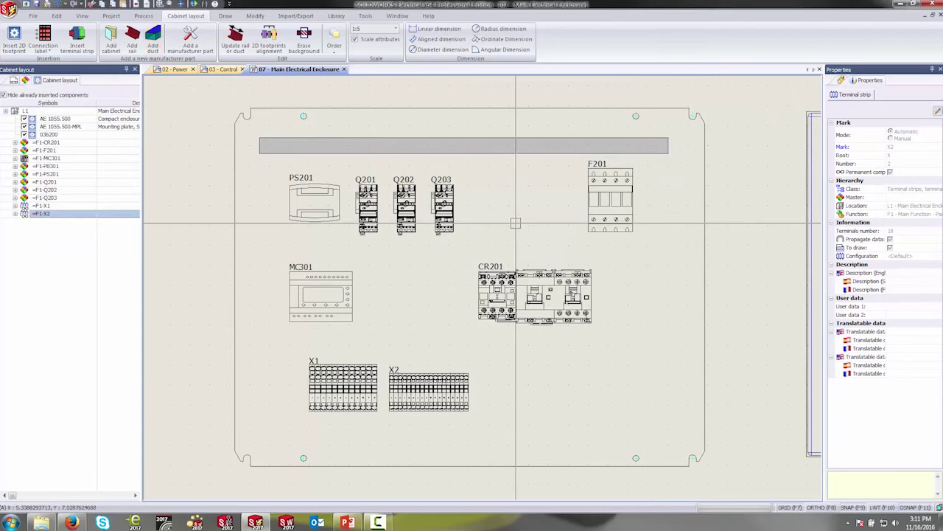
- Copy the top duct twice: between the component rows and above X1 and X2
click(522, 151)
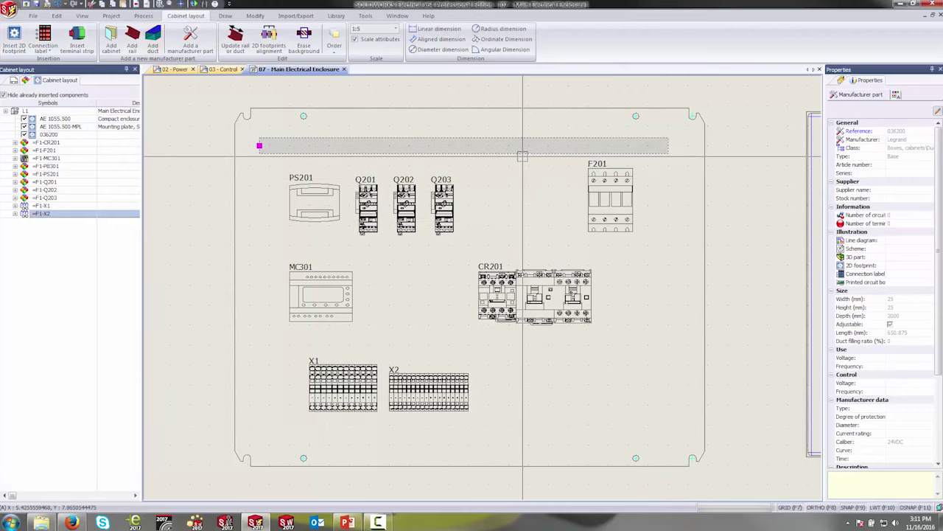
key(ctrl+c)
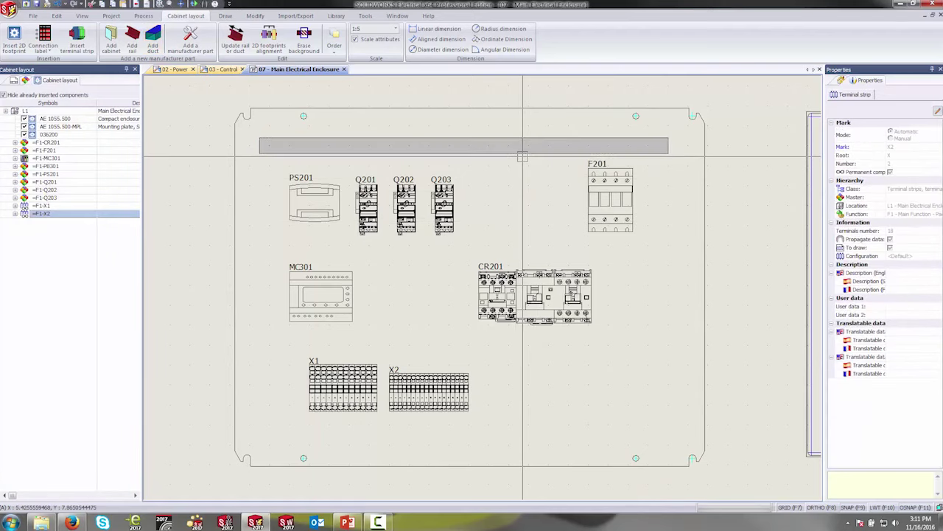
key(ctrl+v)
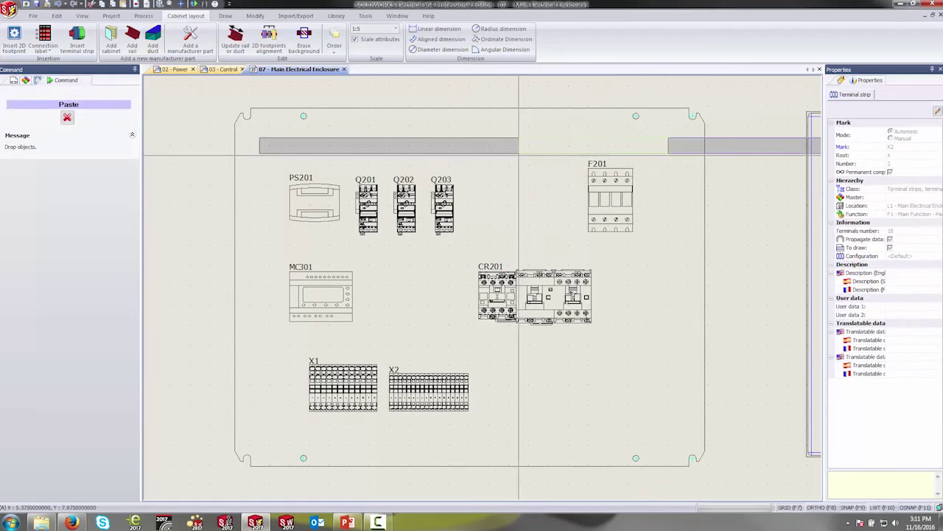
click(260, 262)
key(ctrl+v)
click(259, 264)
click(249, 355)
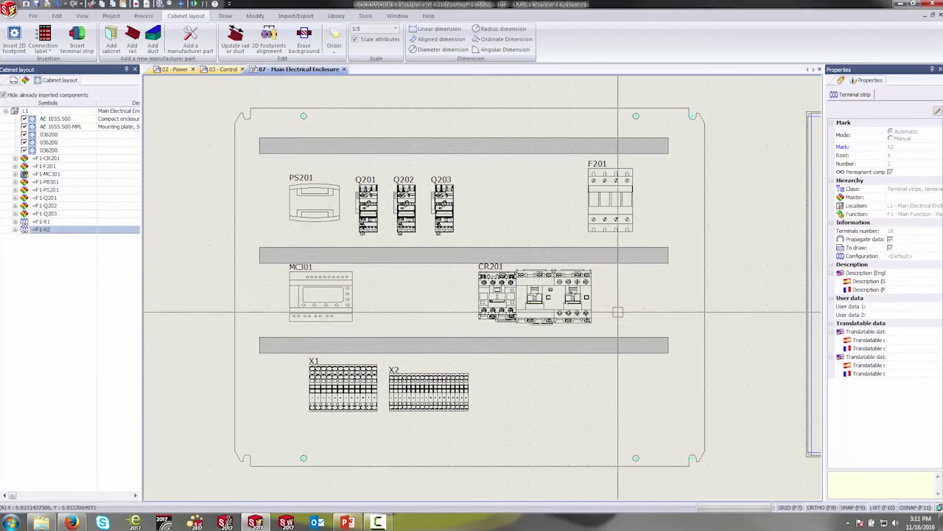
- Nudge CR201 and MC301 slightly down
click(484, 279)
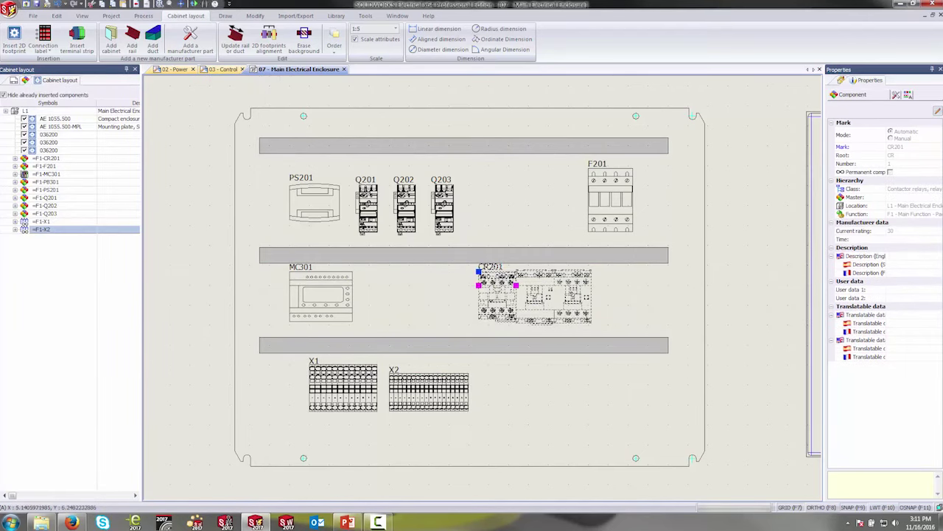
drag(480, 272, 479, 281)
key(Escape)
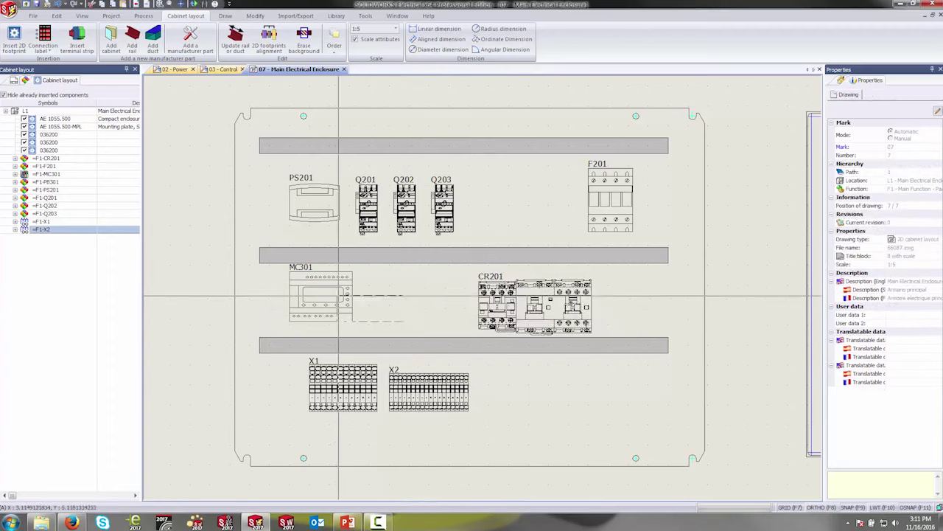
click(289, 275)
drag(349, 293, 348, 303)
key(Escape)
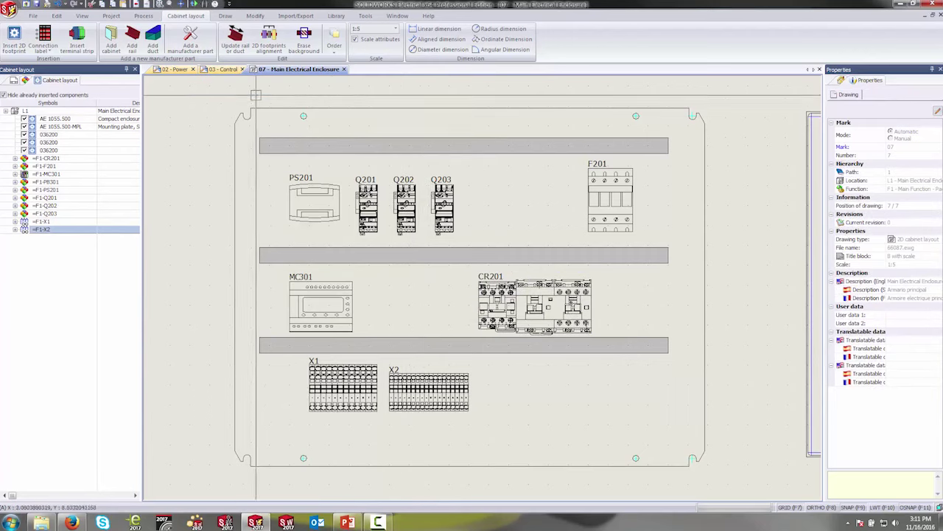
- Draw a short vertical 036200 duct left of F201, below the top duct
click(153, 40)
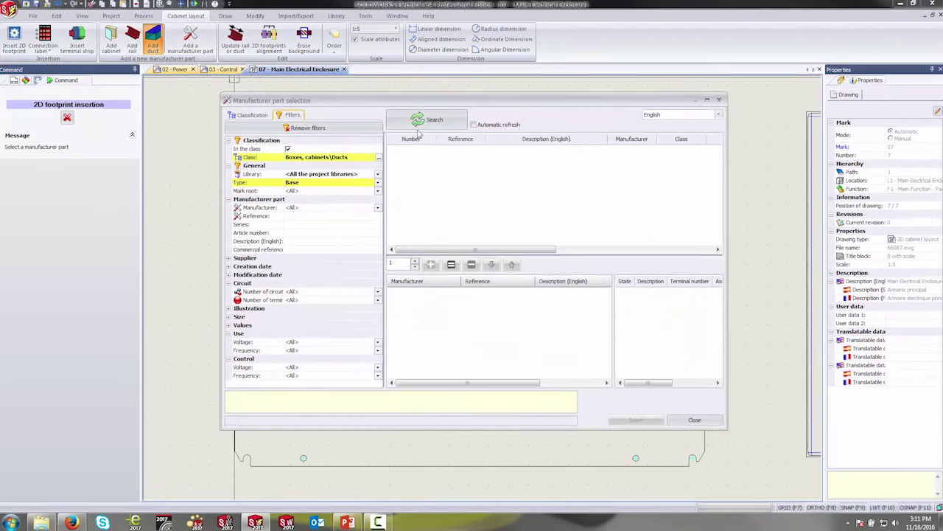
click(425, 120)
click(441, 150)
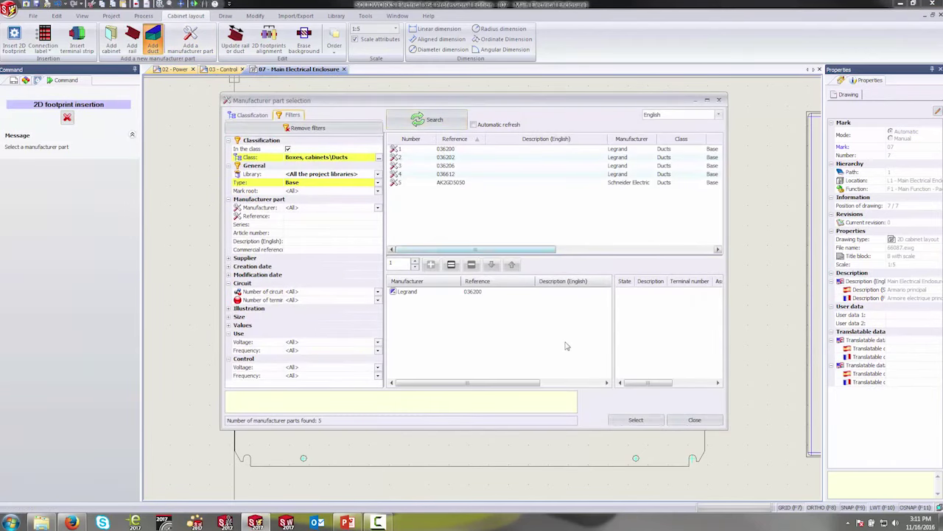
click(653, 423)
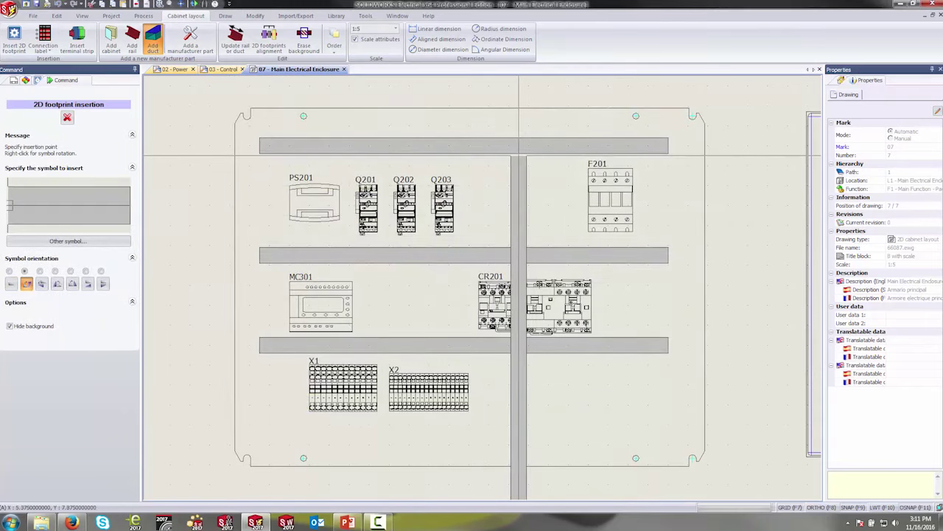
click(519, 155)
click(519, 243)
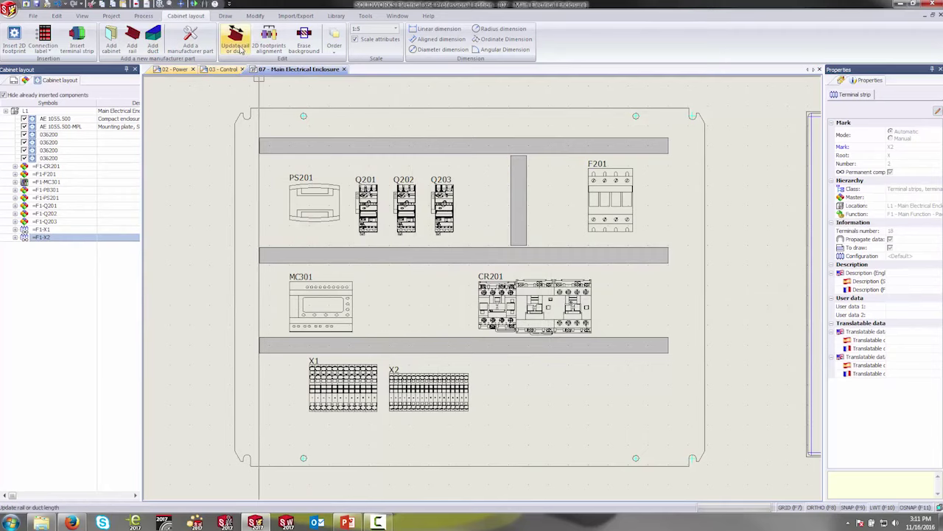
- Add 009213 DIN rails under PS201–Q203 and under F201
click(131, 39)
click(426, 120)
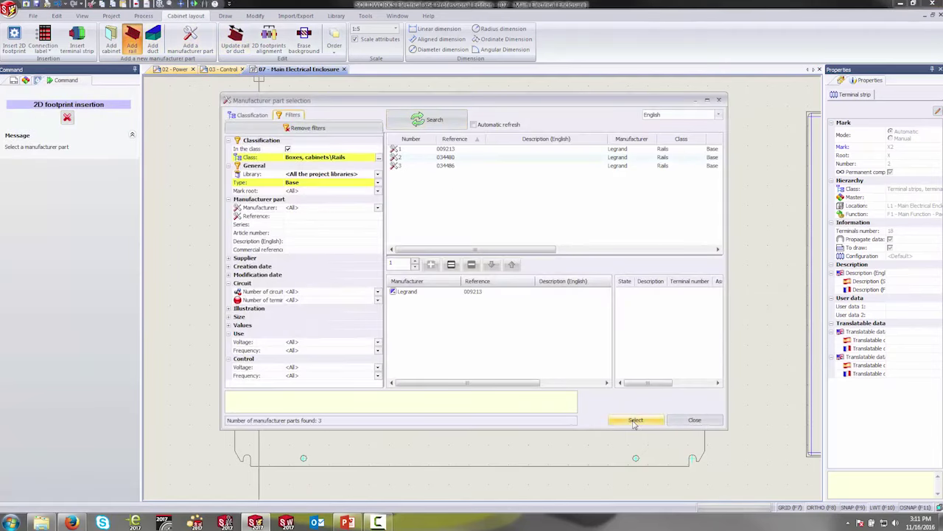
click(635, 420)
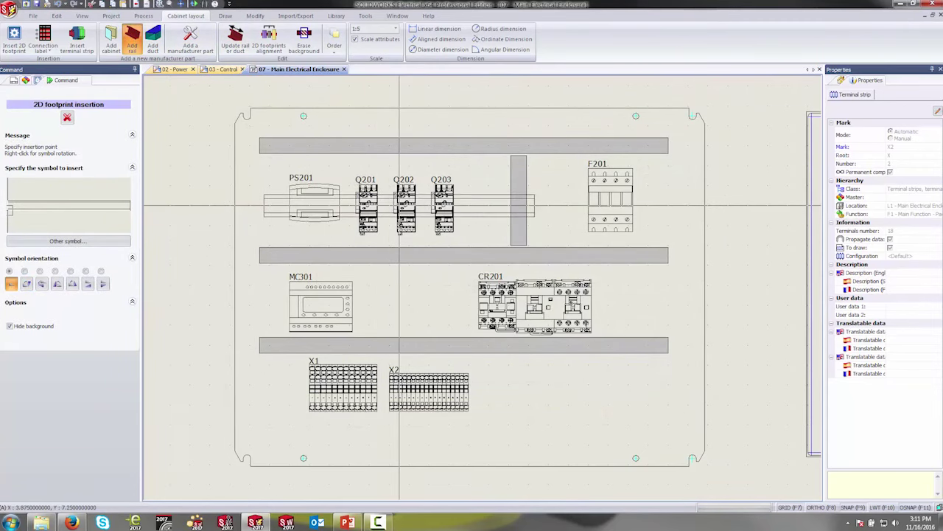
click(399, 205)
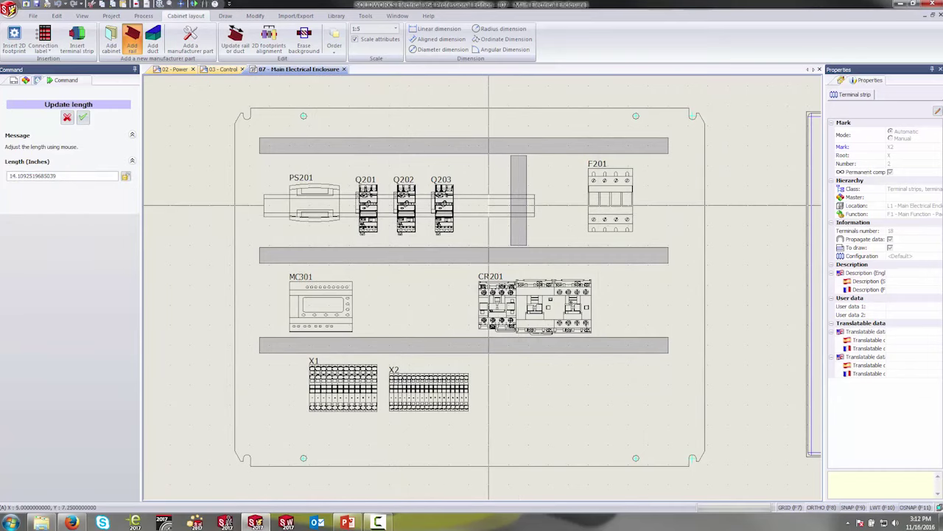
click(489, 199)
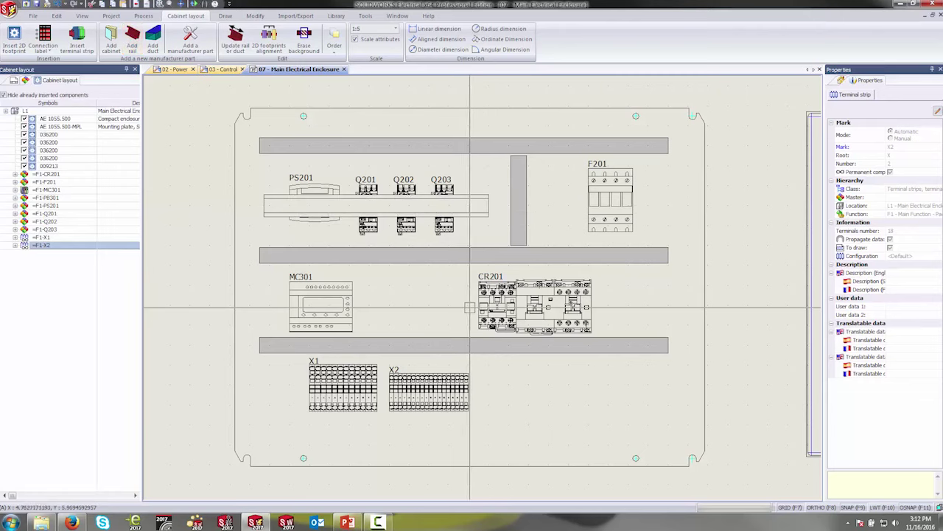
click(132, 39)
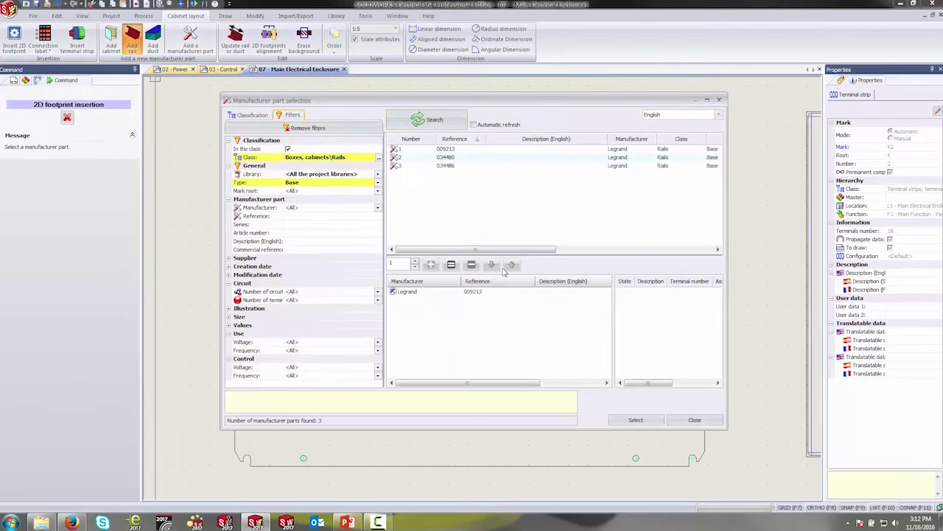
click(634, 420)
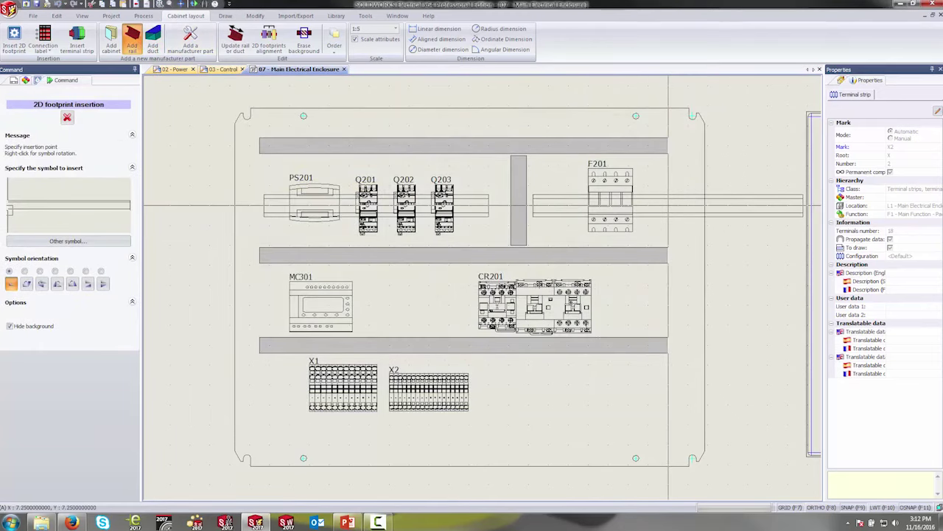
click(678, 205)
click(669, 205)
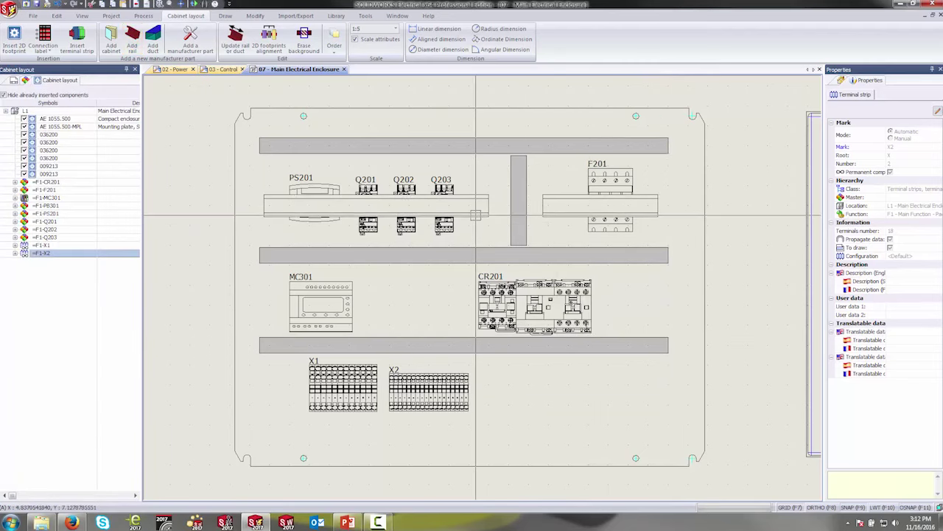
- Copy the PS201 row rail into the MC301 row and under X1/X2
click(482, 224)
key(ctrl+v)
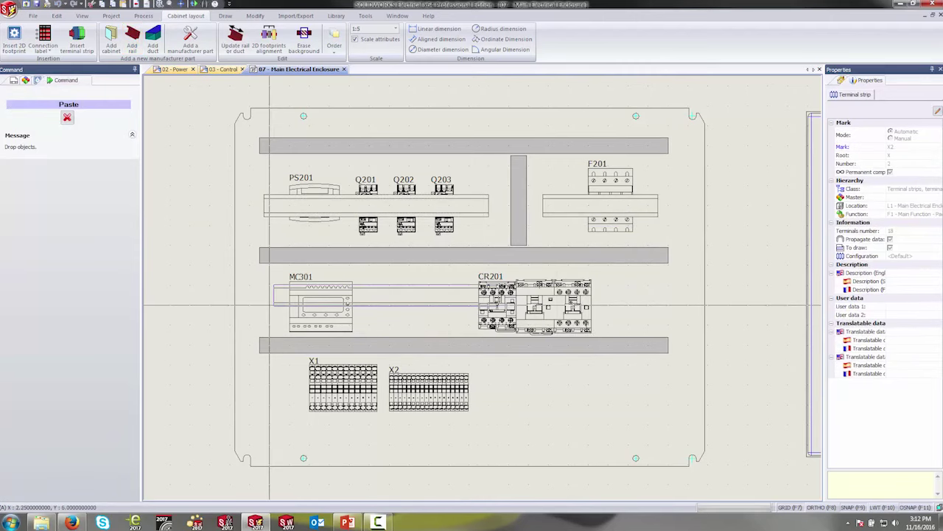
click(259, 315)
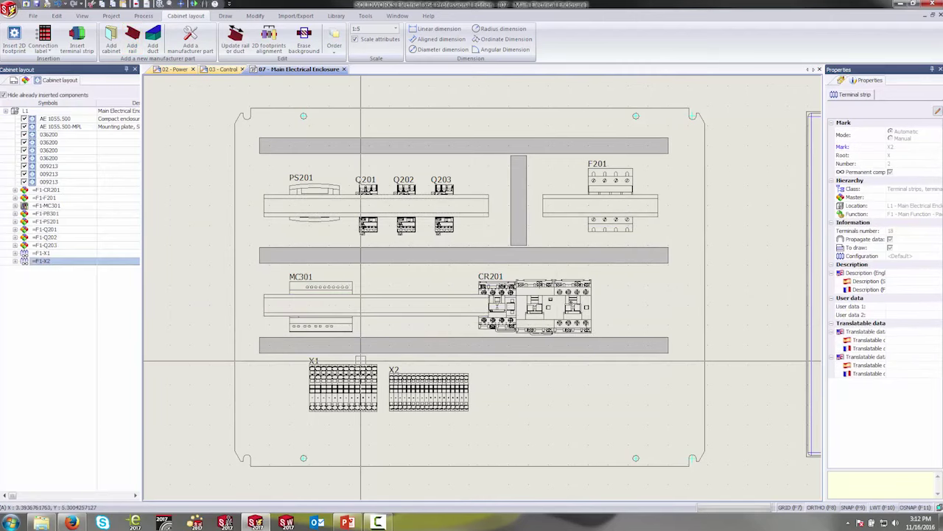
key(ctrl+v)
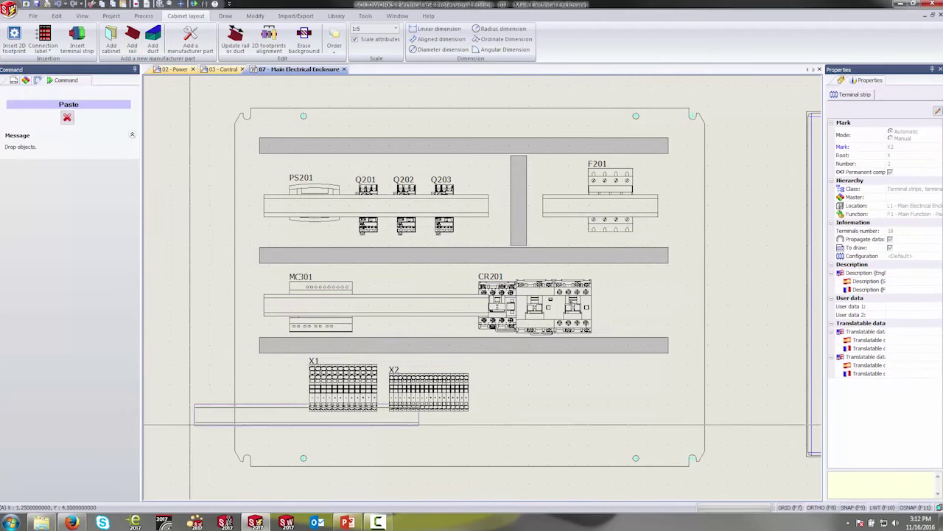
click(260, 404)
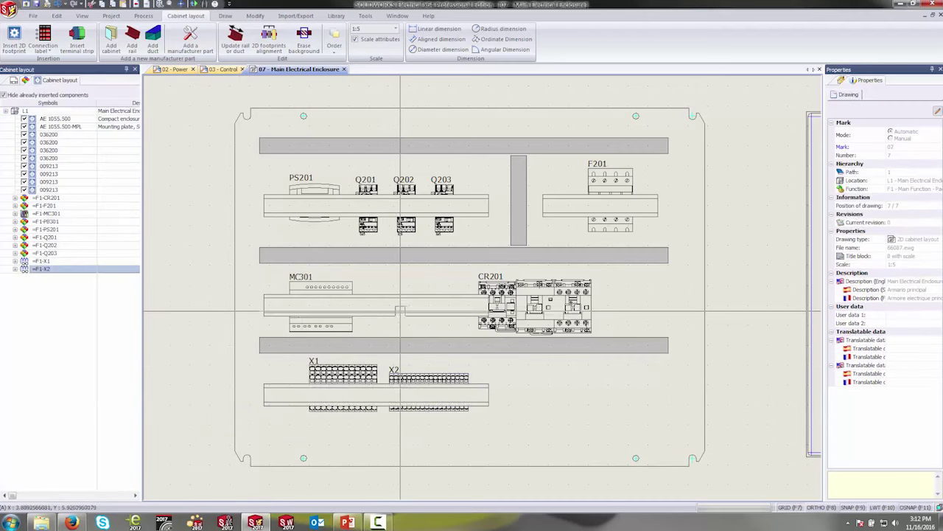
- Stretch the MC301 rail so it also runs under CR201
click(235, 44)
click(424, 311)
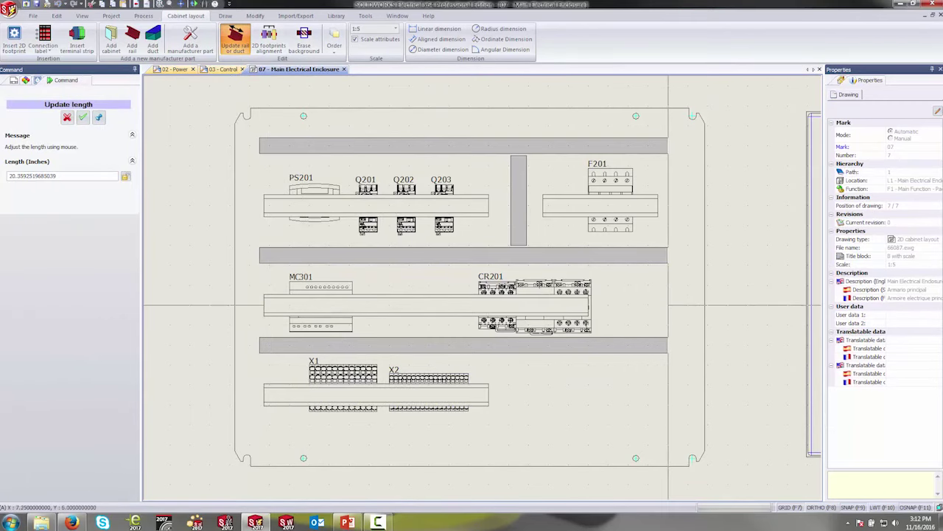
click(666, 300)
key(Escape)
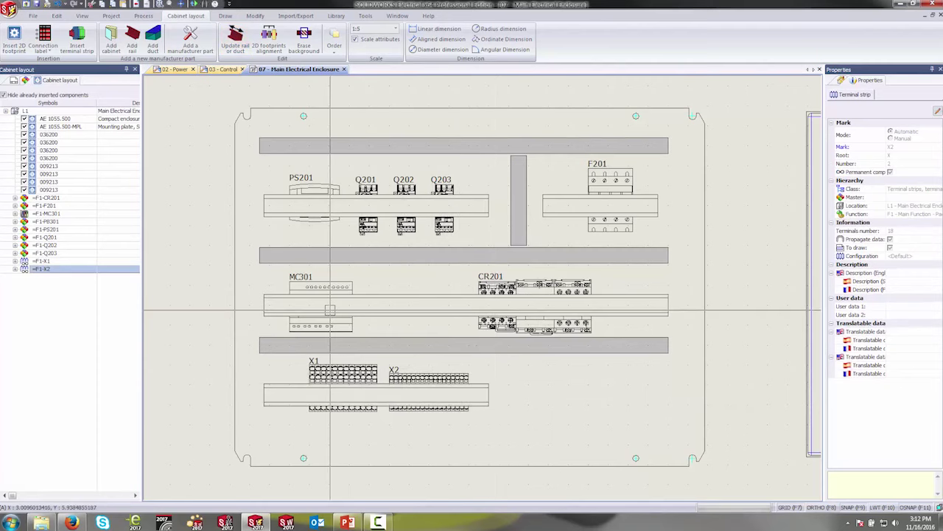
- Select all four rails and send them below the components
click(483, 396)
click(479, 306)
click(478, 216)
click(554, 206)
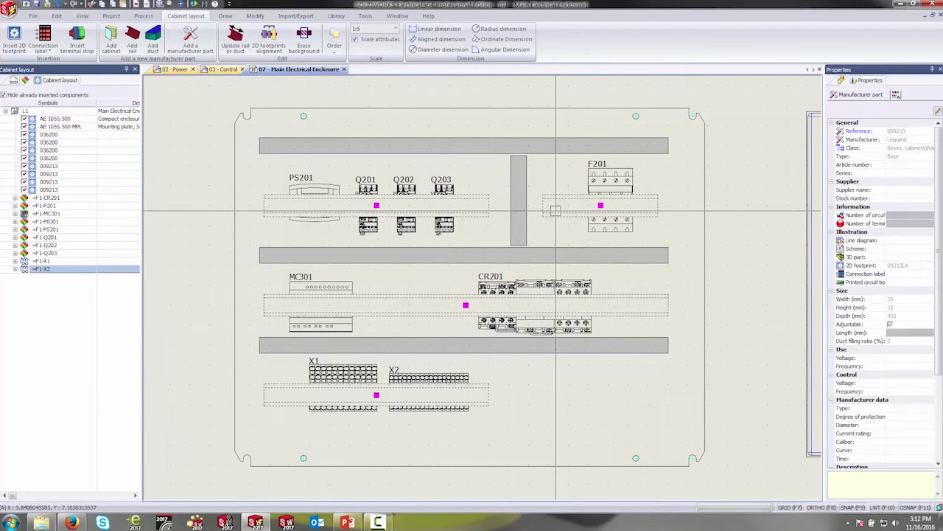
click(335, 44)
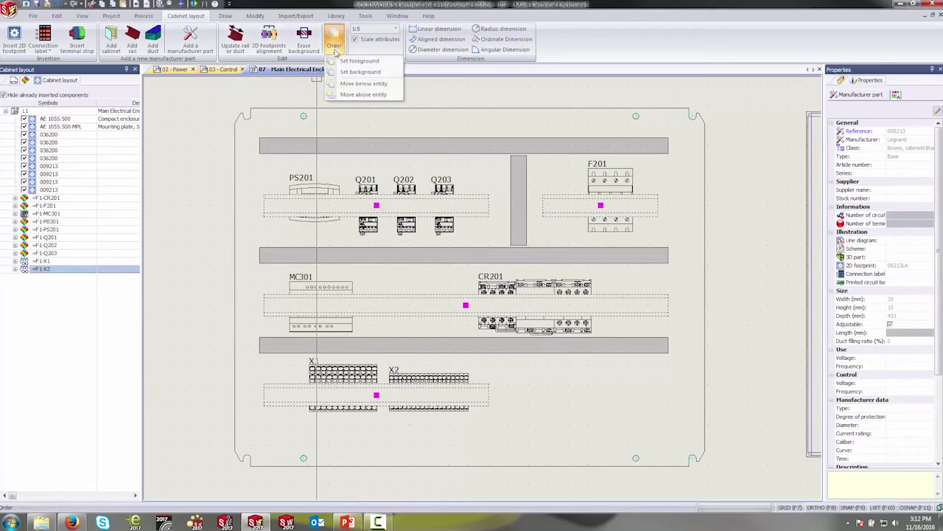
click(363, 84)
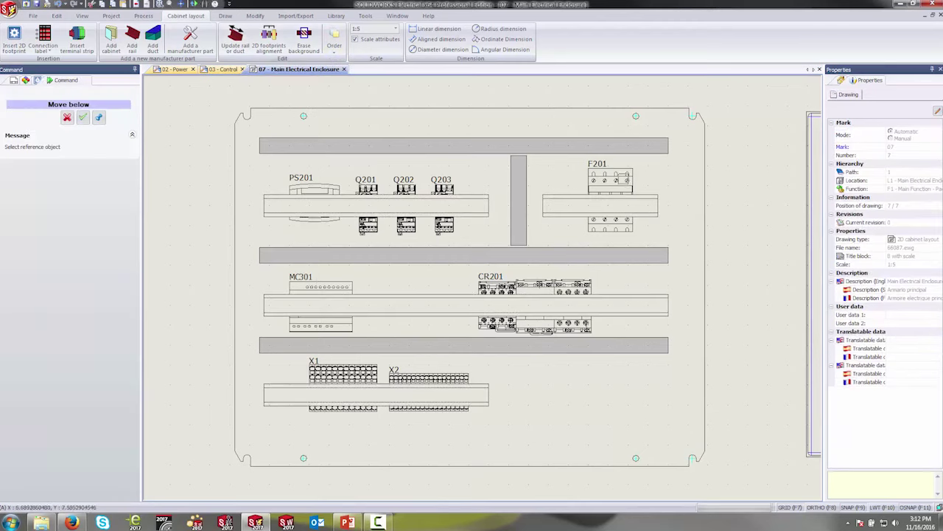
key(Escape)
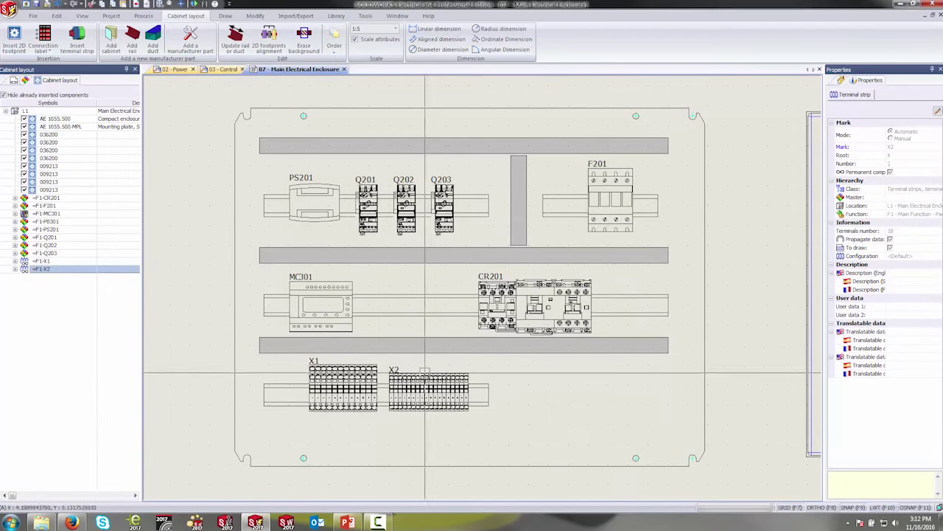
- Zoom out and pan right until the empty right-hand enclosure panel fills the view
scroll(707, 339, down, 2)
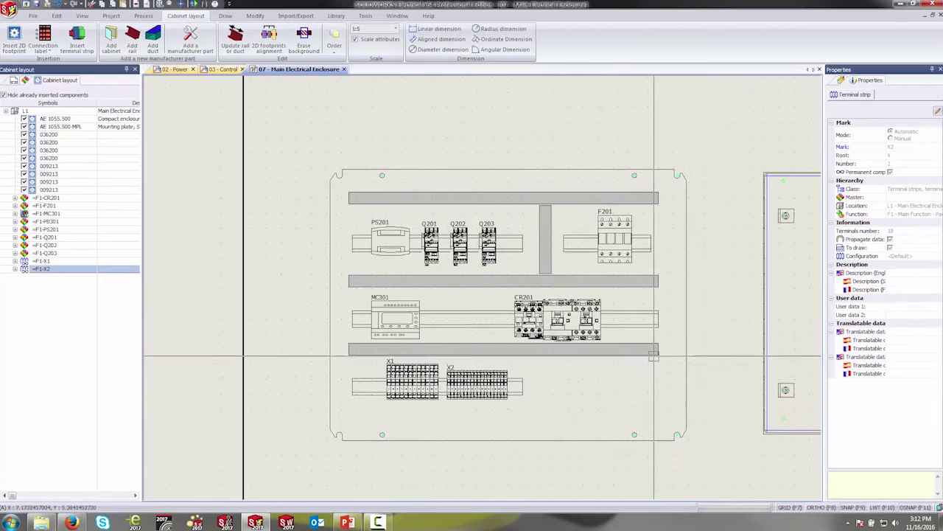
middle_drag(716, 337, 525, 311)
middle_drag(701, 280, 590, 288)
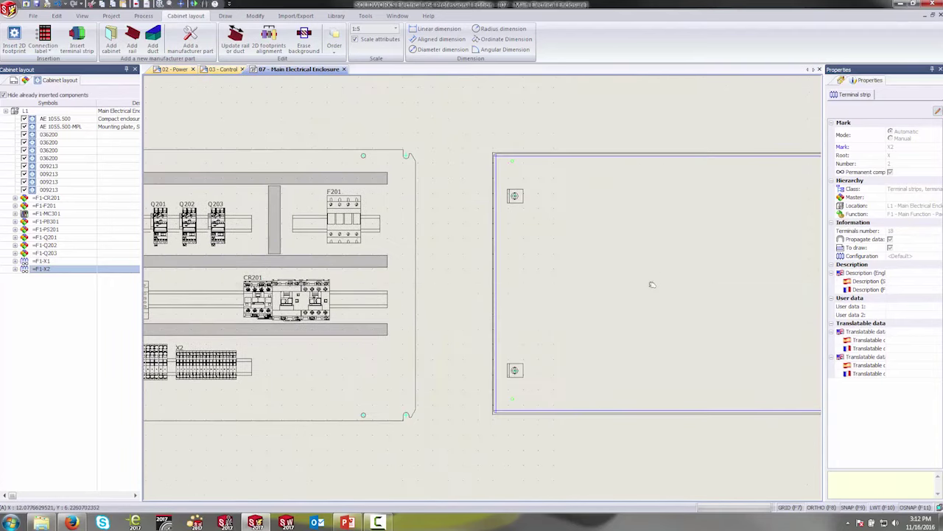
middle_drag(653, 281, 568, 280)
scroll(568, 280, up, 1)
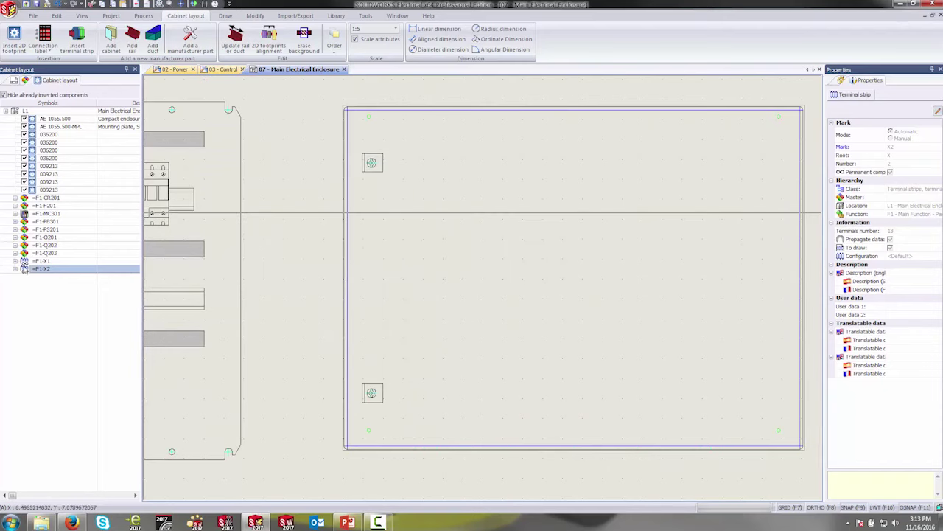
- Hide already inserted components and place the PB301 pushbutton footprint at the centre of the right-hand panel
click(4, 95)
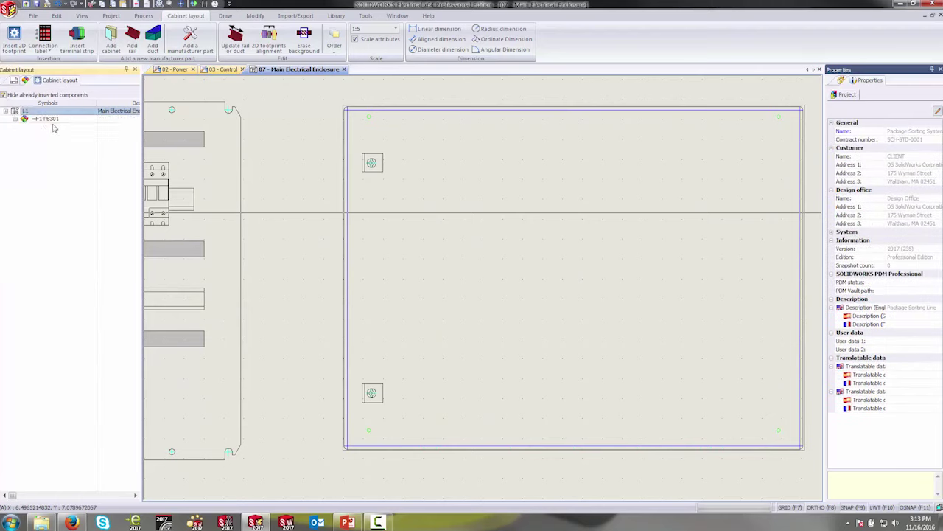
click(49, 119)
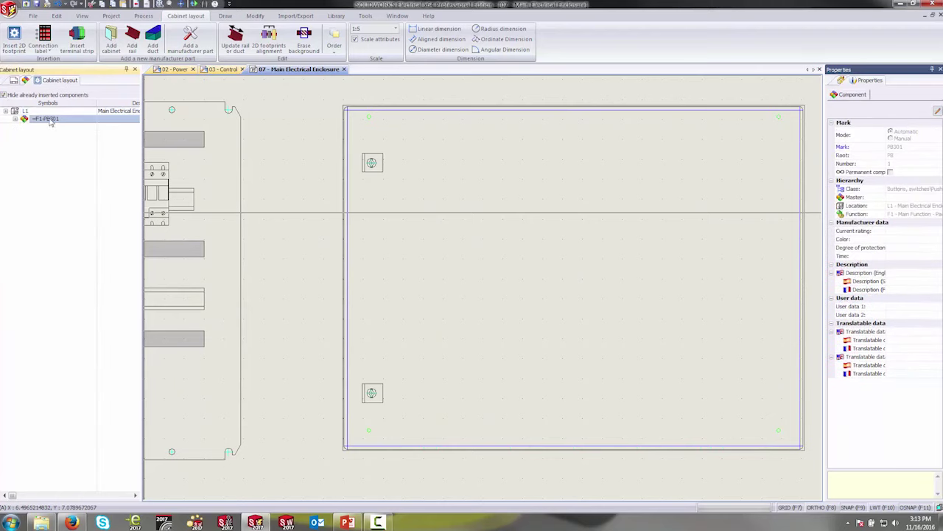
right_click(49, 122)
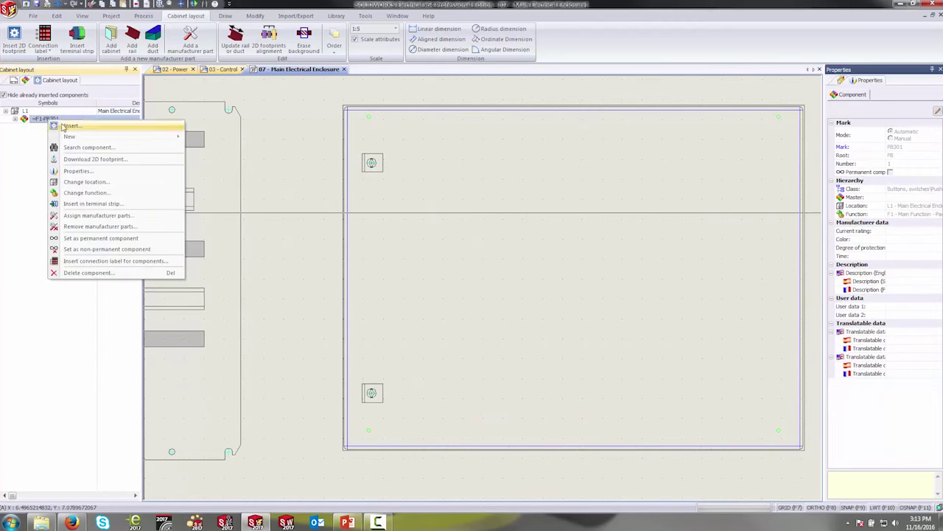
click(67, 126)
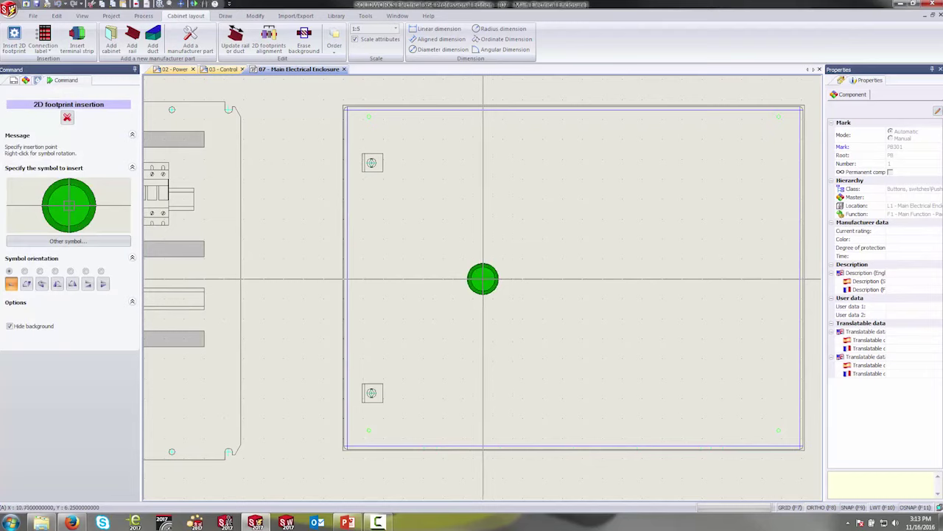
click(483, 279)
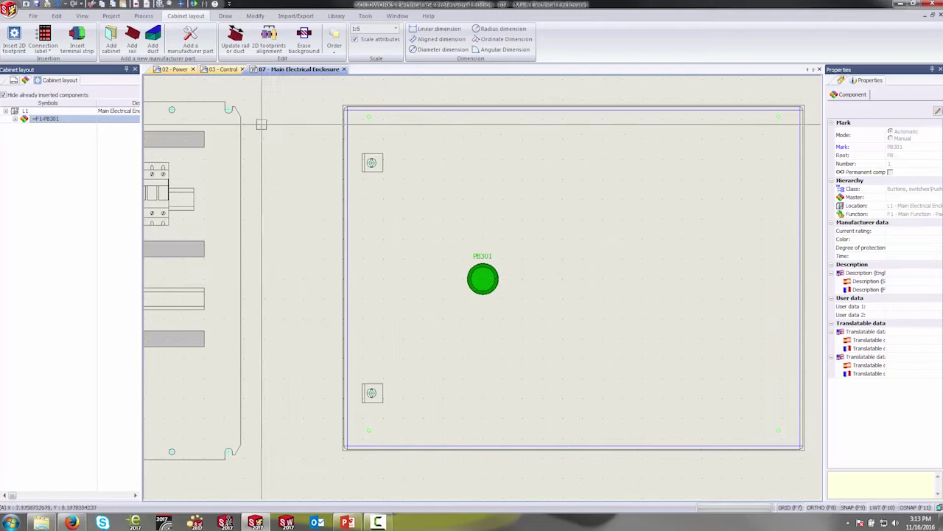
click(142, 16)
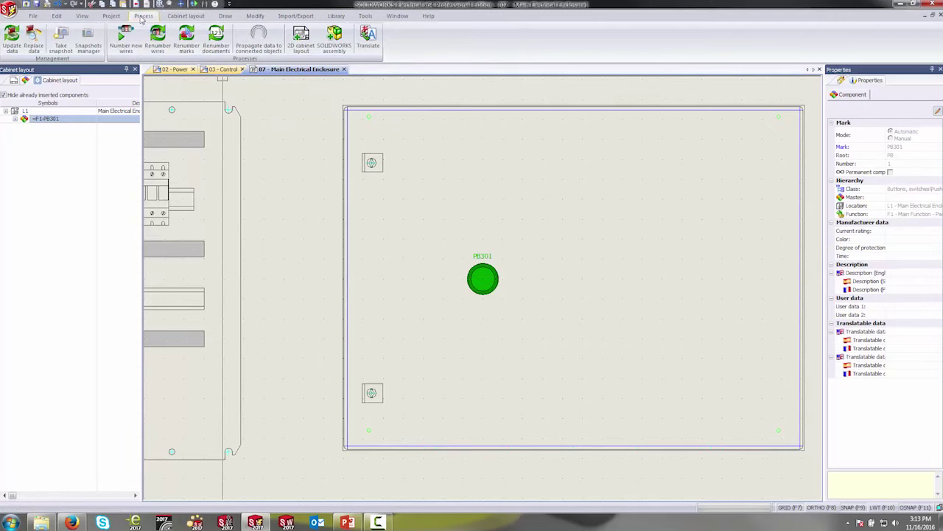
- Run a design rule check for components missing manufacturer parts and jump to PB302 in the Control drawing
click(114, 16)
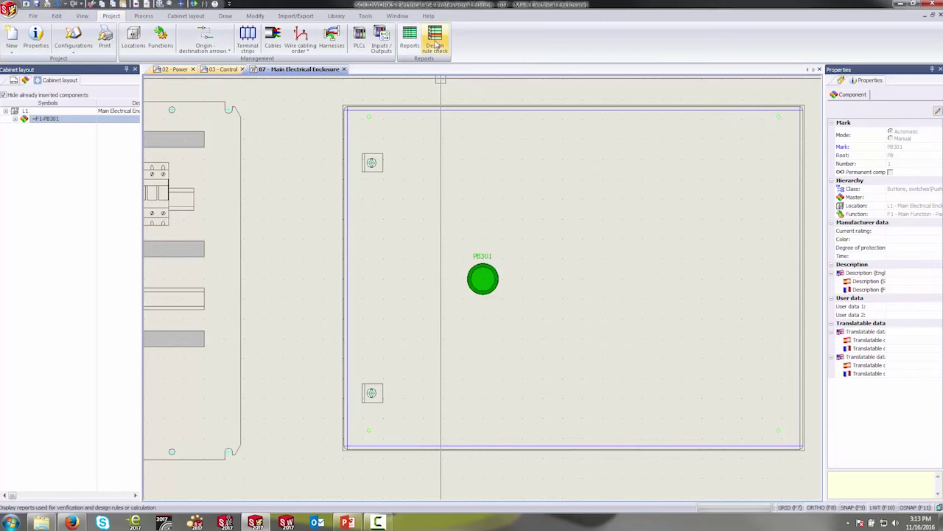
click(436, 45)
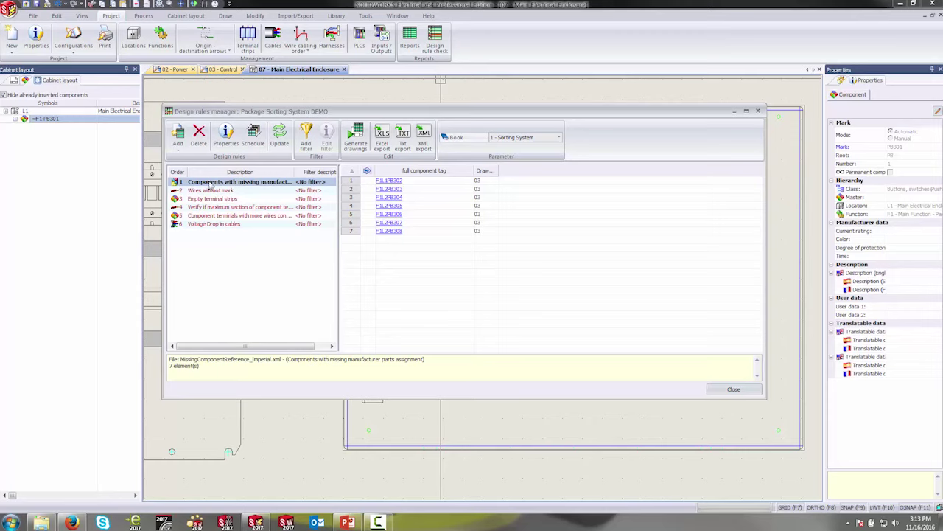
double_click(396, 182)
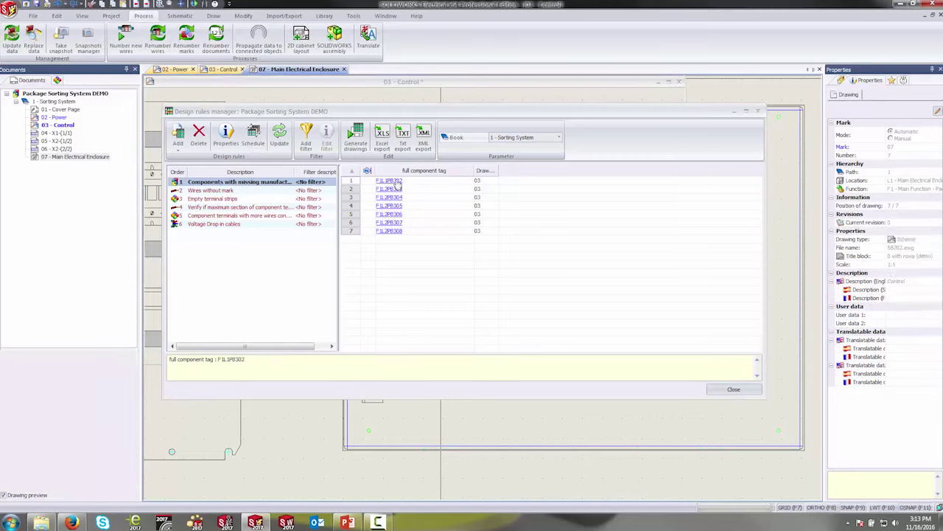
drag(428, 116, 437, 295)
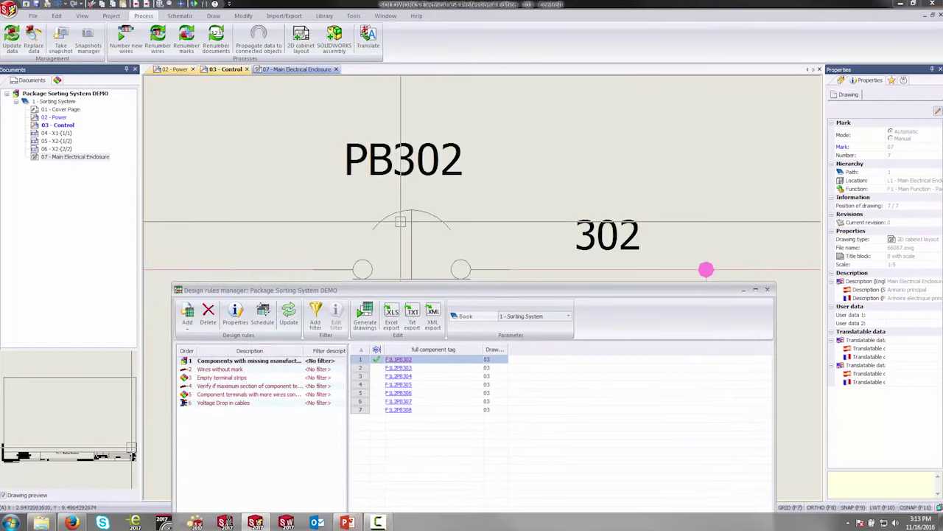
drag(482, 293, 313, 71)
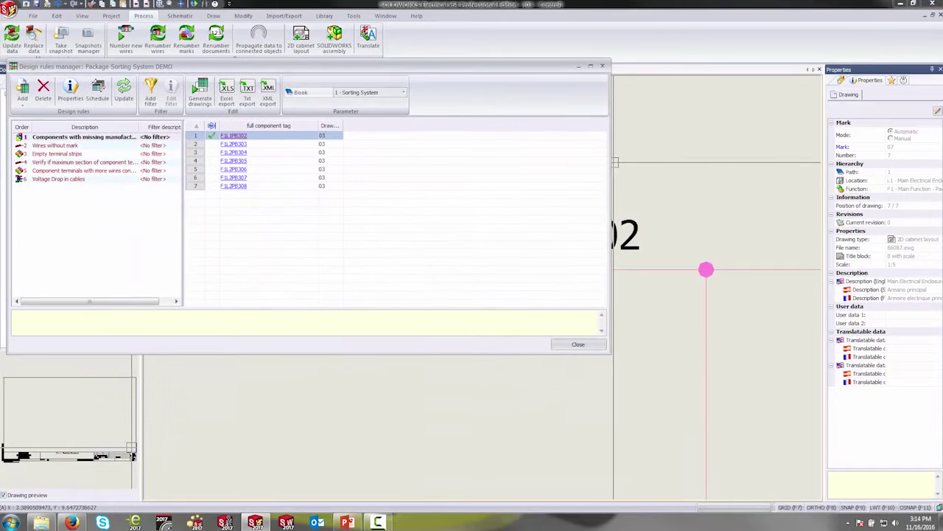
drag(611, 171, 362, 163)
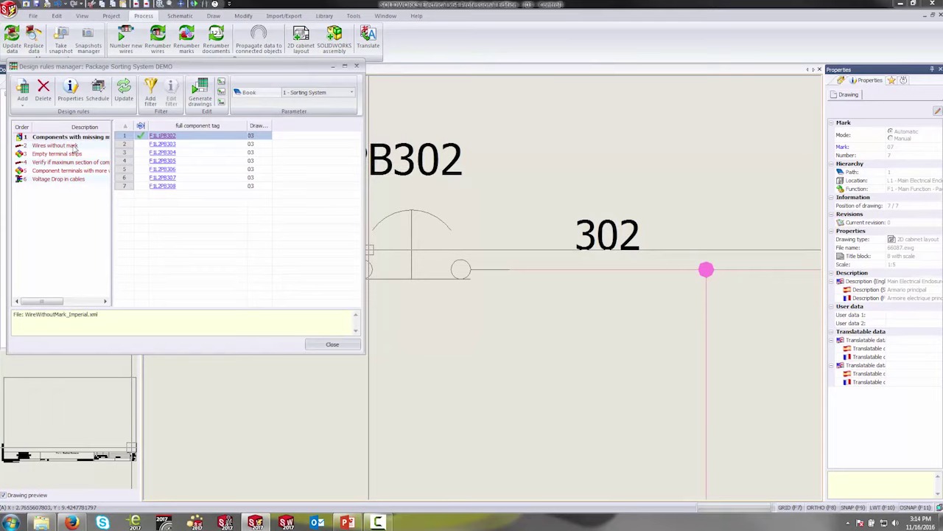
click(330, 345)
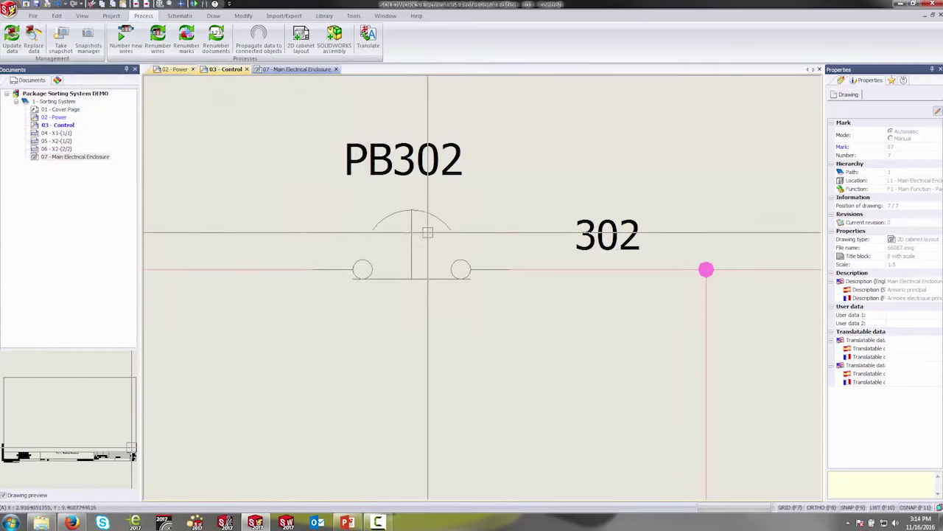
- Assign the SWST 2124252 emergency stop manufacturer part to PB302
click(425, 217)
right_click(427, 218)
mouse_move(486, 289)
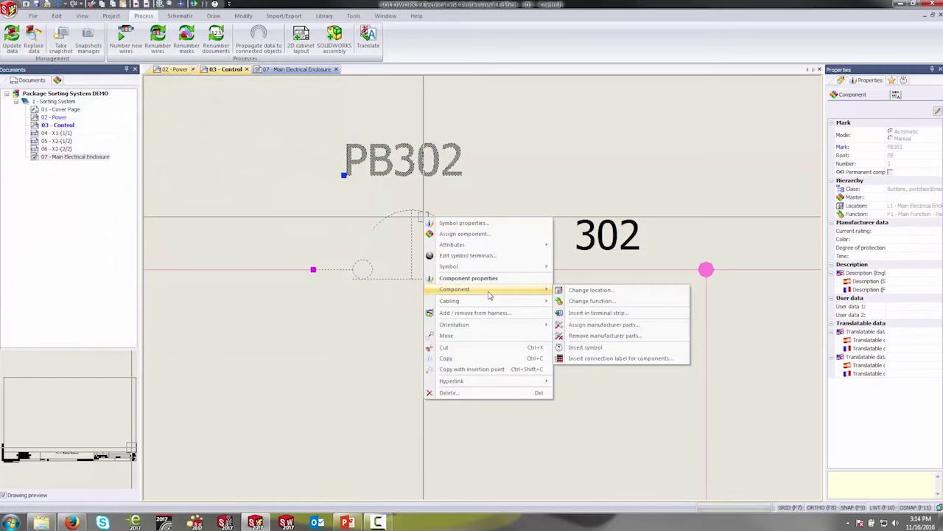
click(580, 317)
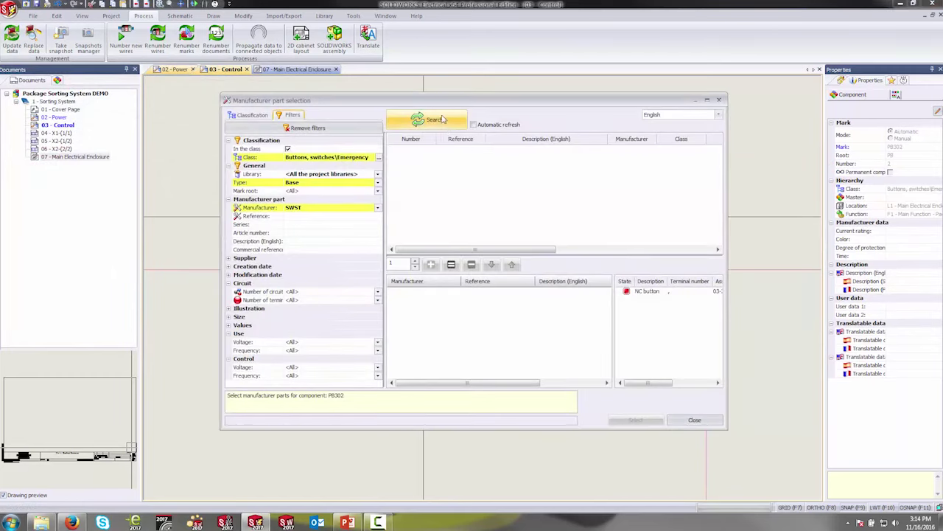
click(442, 120)
click(432, 266)
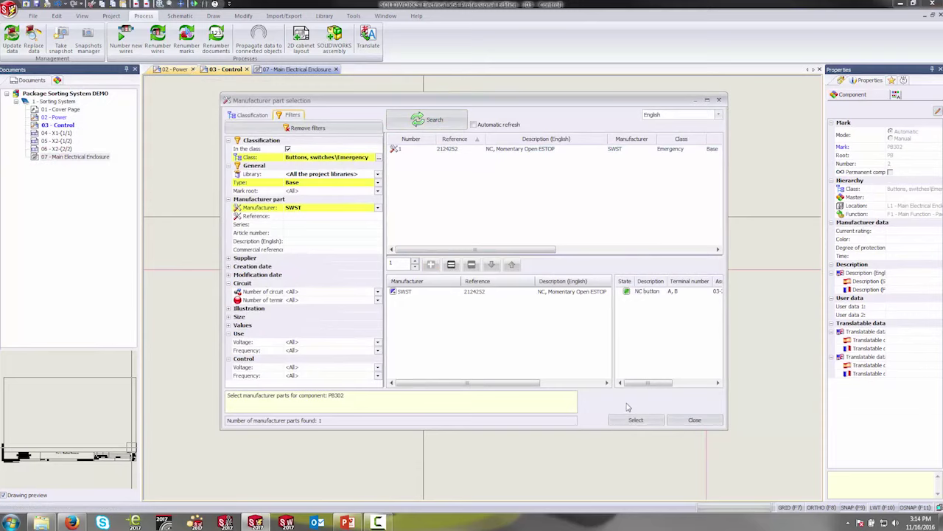
click(636, 419)
- Return to the 07 - Main Electrical Enclosure layout and select PB301 in the component list
scroll(573, 349, down, 3)
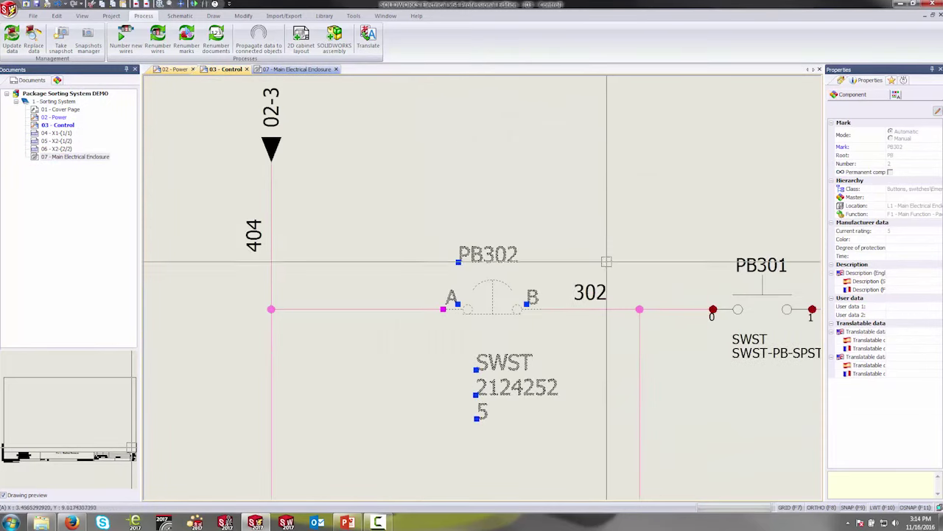
key(Escape)
click(305, 69)
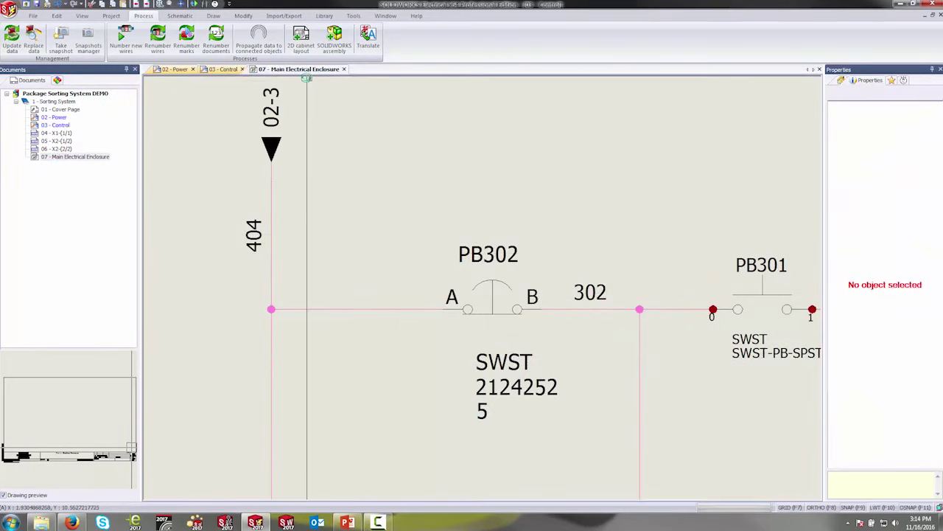
click(46, 119)
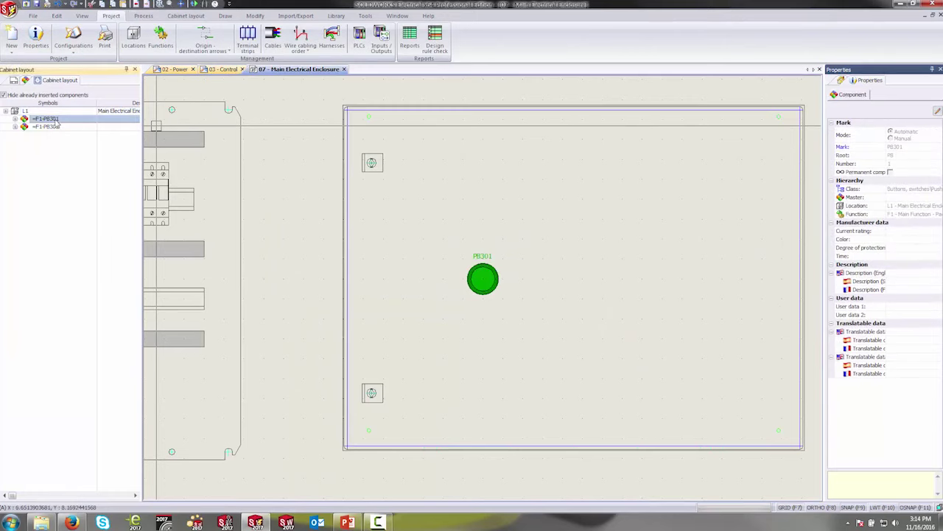
- Place the PB302 emergency-stop footprint to the left of PB301 in the right-hand panel
right_click(56, 123)
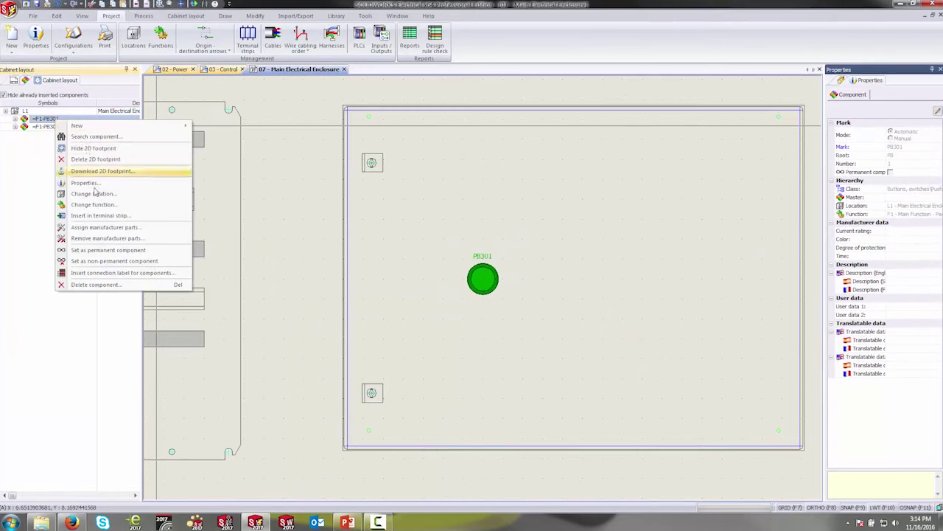
click(46, 126)
right_click(48, 127)
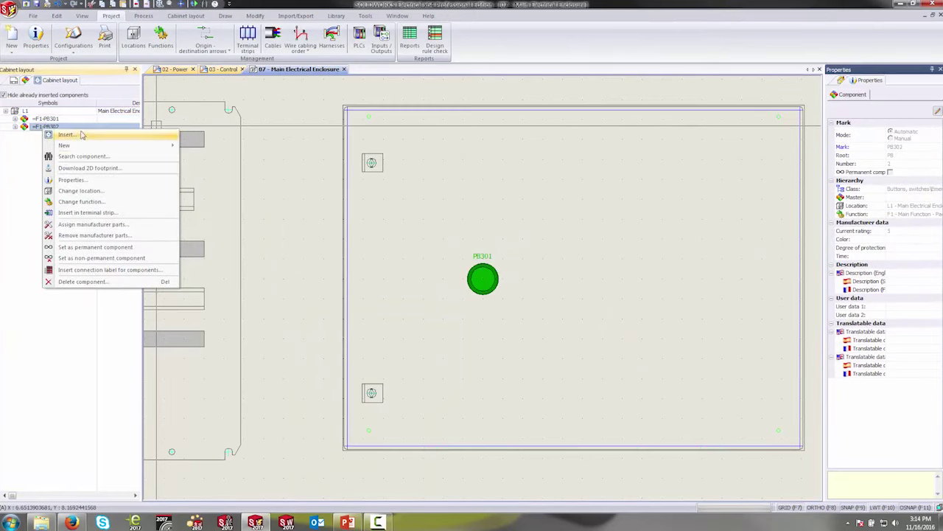
click(84, 134)
click(413, 279)
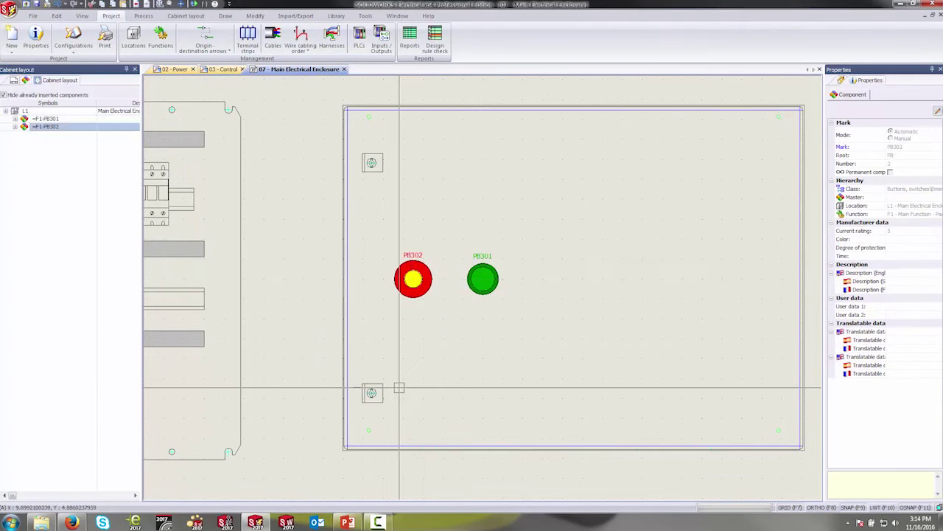
- Show the project's Documents list and zoom out to the whole Main Electrical Enclosure sheet
scroll(586, 338, down, 2)
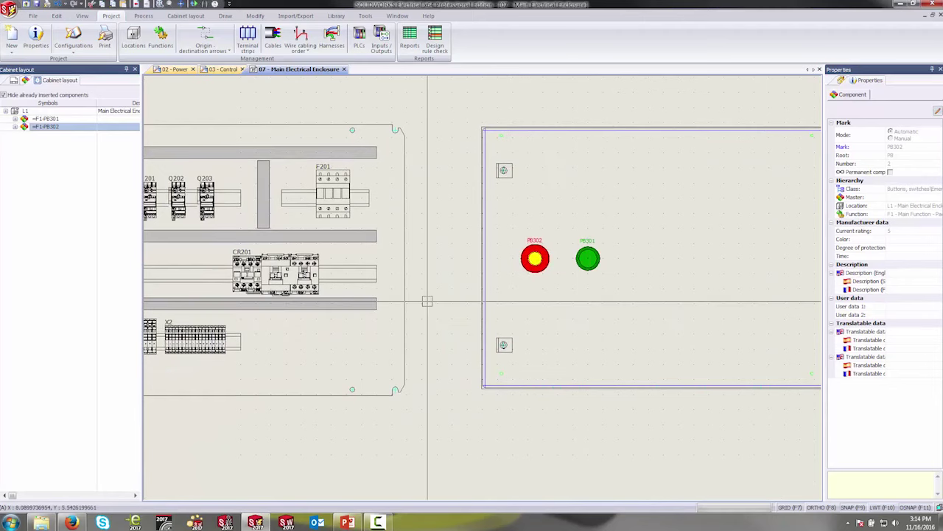
click(14, 80)
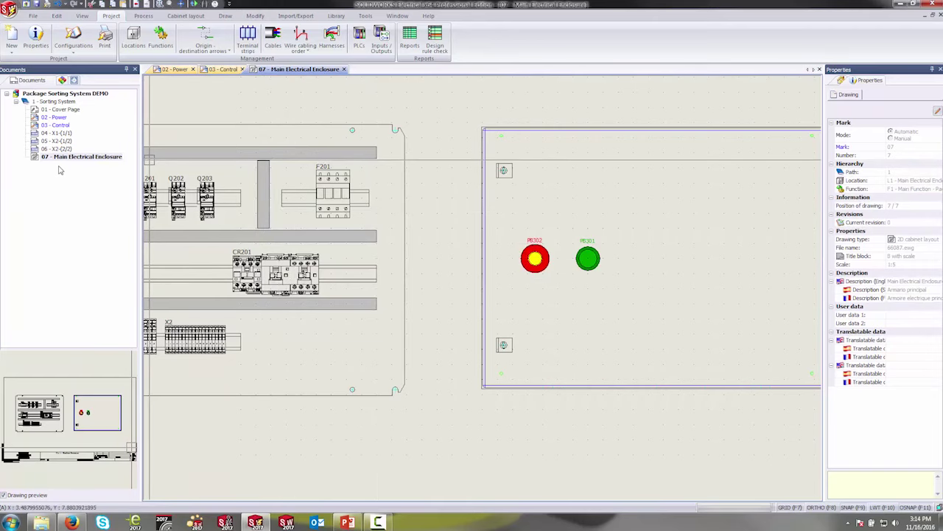
scroll(560, 282, down, 4)
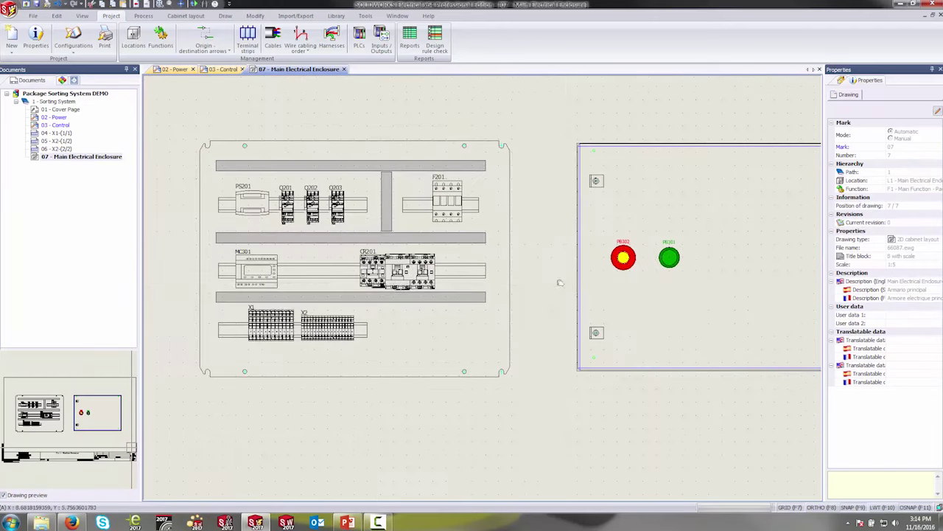
- In the Report manager, preview the cables-by-reference, Bill Of Materials and wires-by-line-style reports, then choose Generate drawings
click(410, 37)
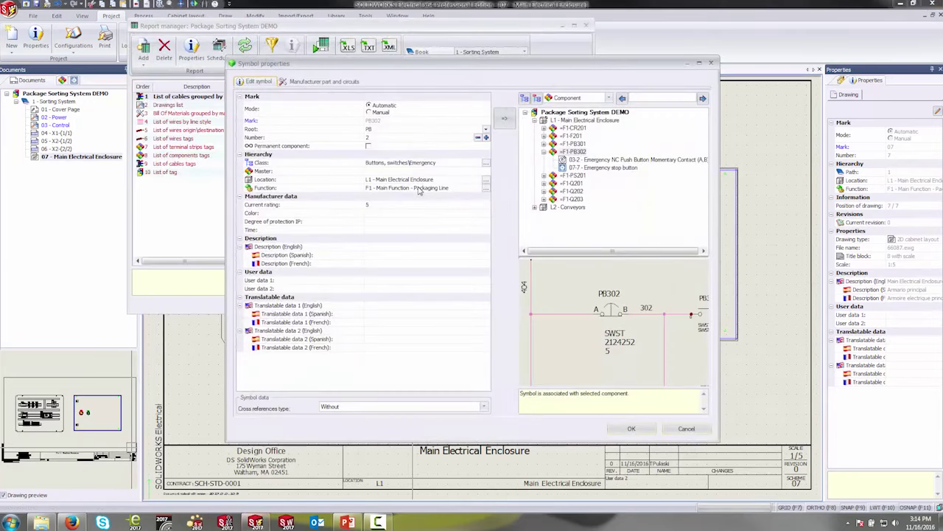
click(711, 64)
click(364, 154)
drag(347, 26, 455, 120)
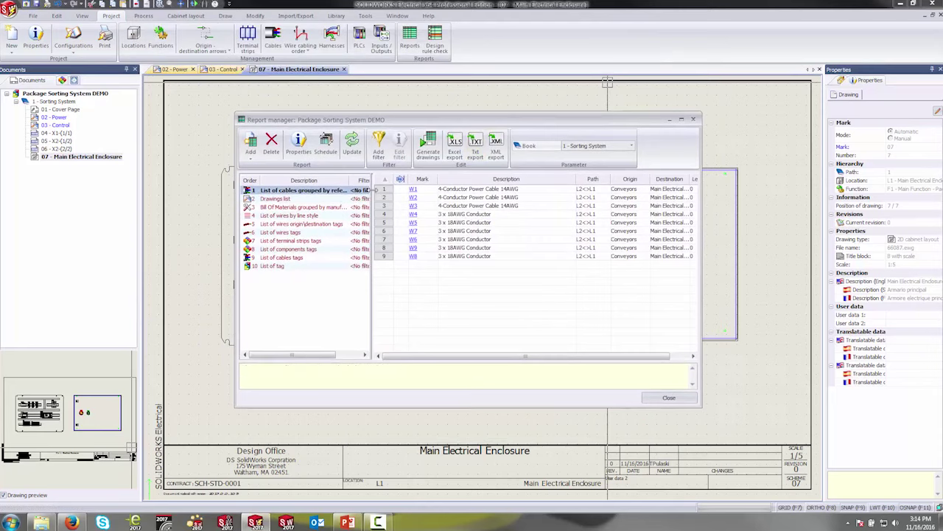
click(319, 190)
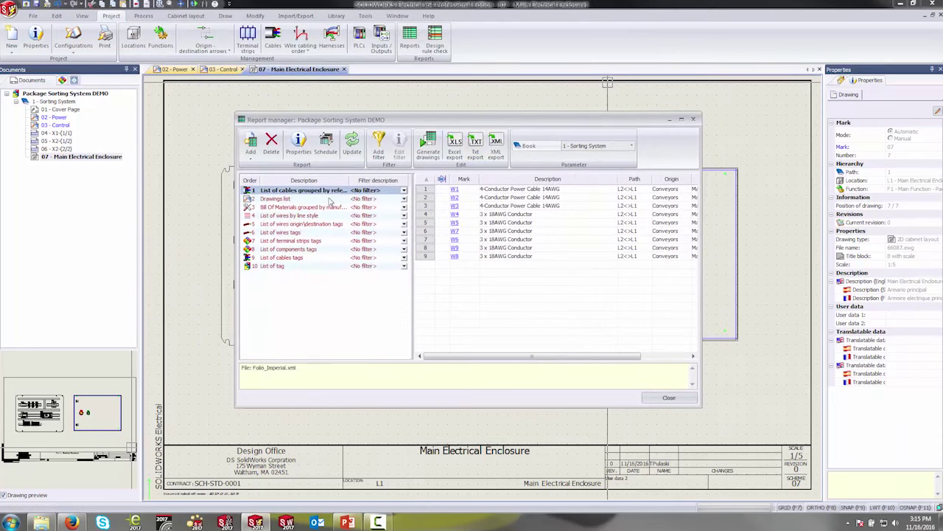
click(306, 207)
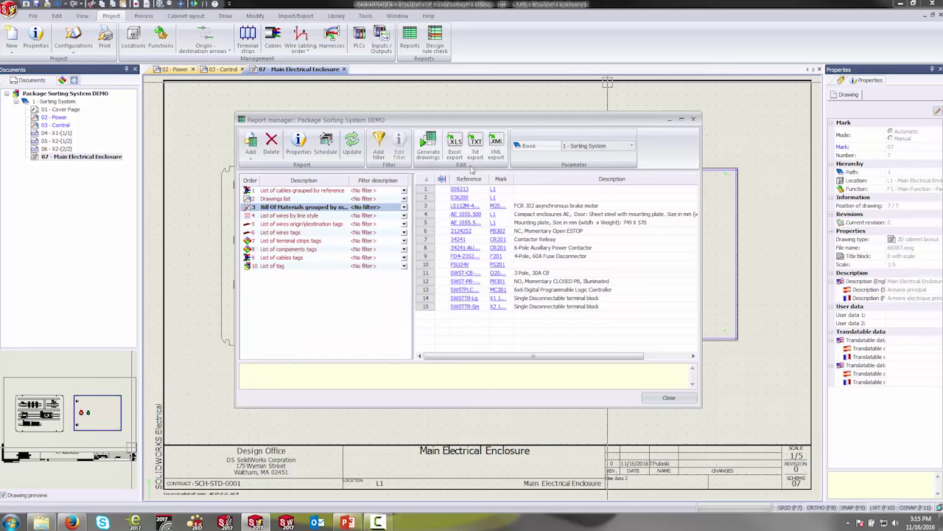
drag(728, 158, 793, 158)
click(281, 216)
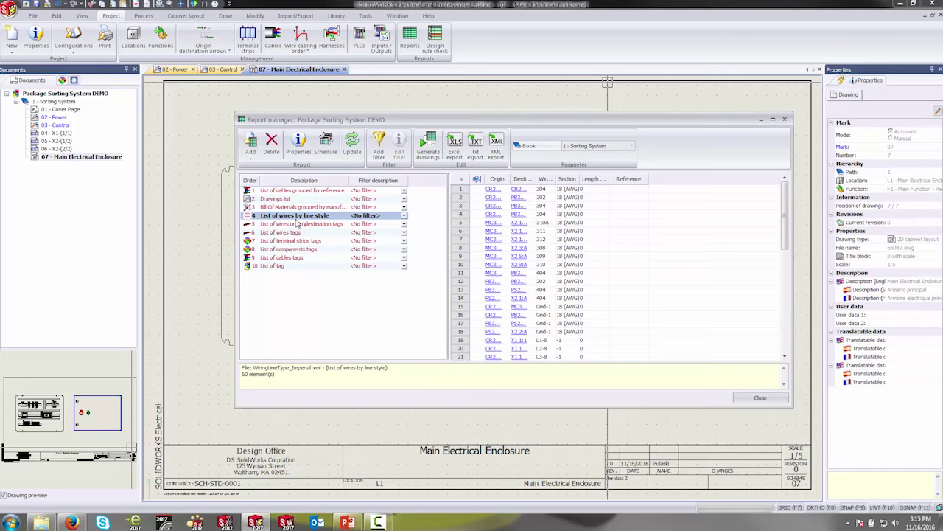
click(324, 215)
click(430, 144)
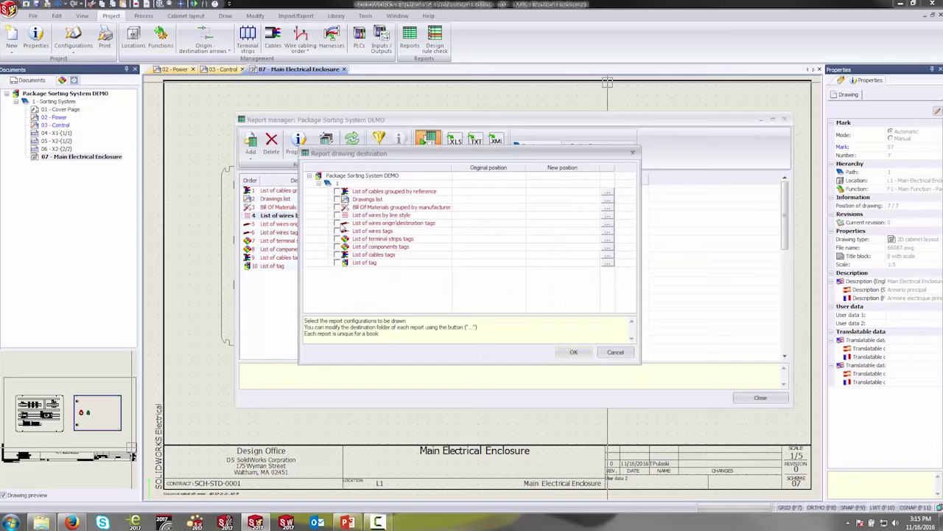
- Add a List of cable cores report configuration to the project
click(615, 352)
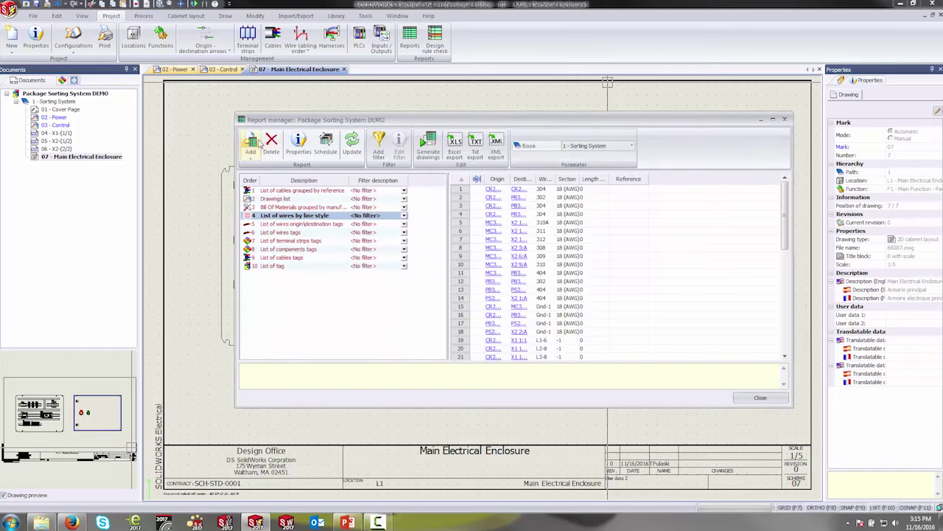
click(251, 142)
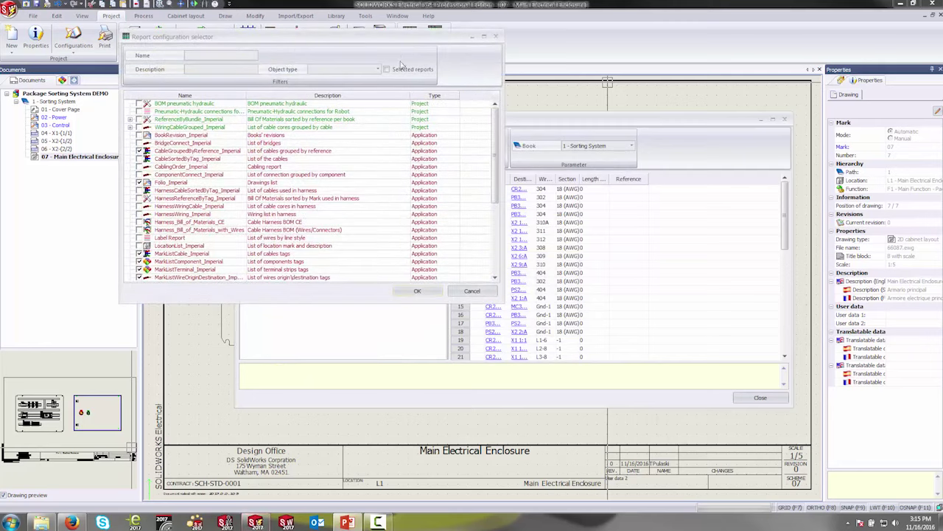
drag(660, 139, 668, 229)
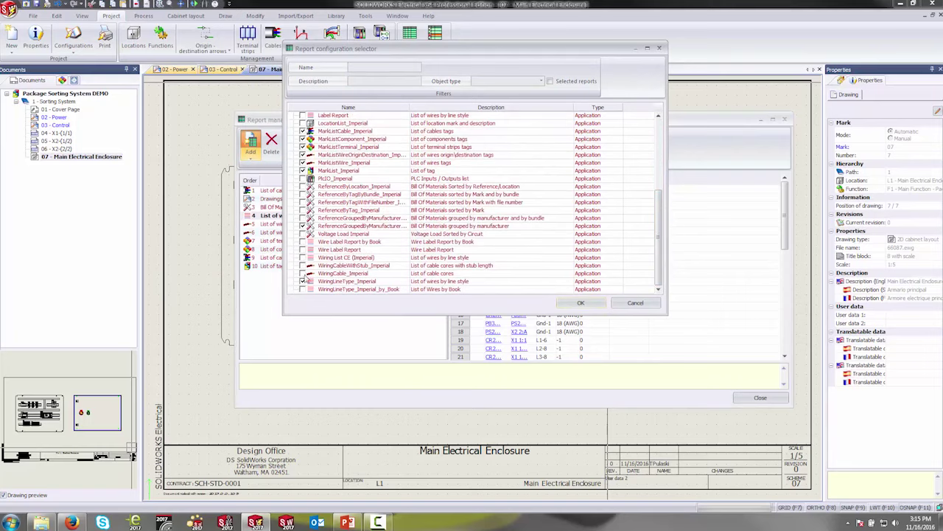
click(581, 305)
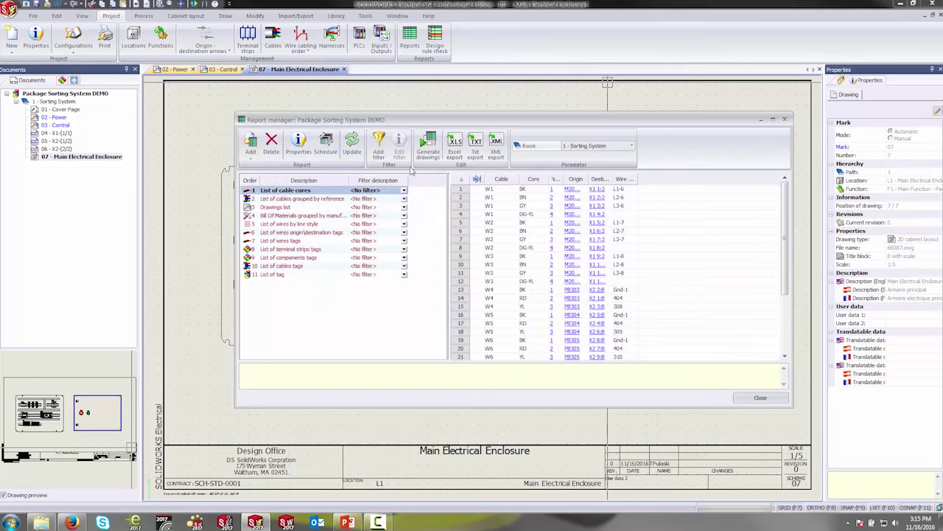
- Generate report drawings 08–15 for the first five reports and close the Report manager
click(432, 142)
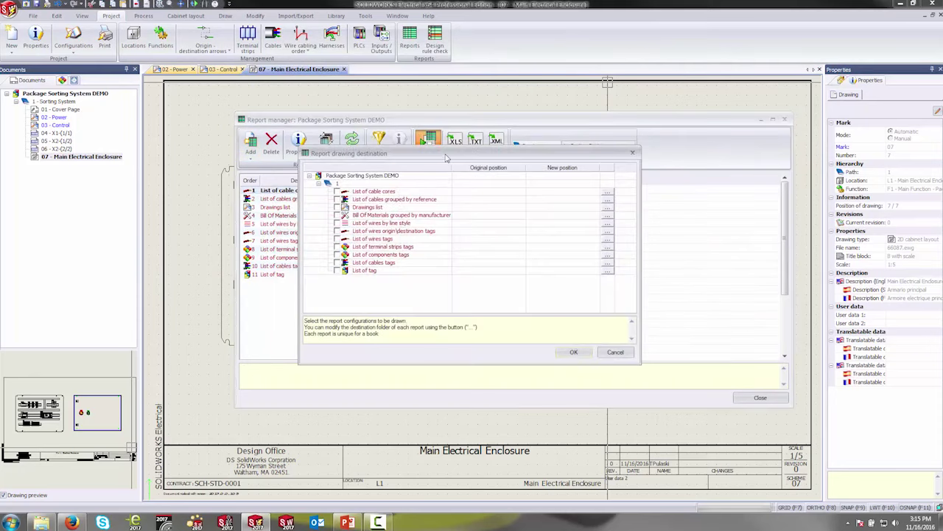
drag(445, 157, 501, 151)
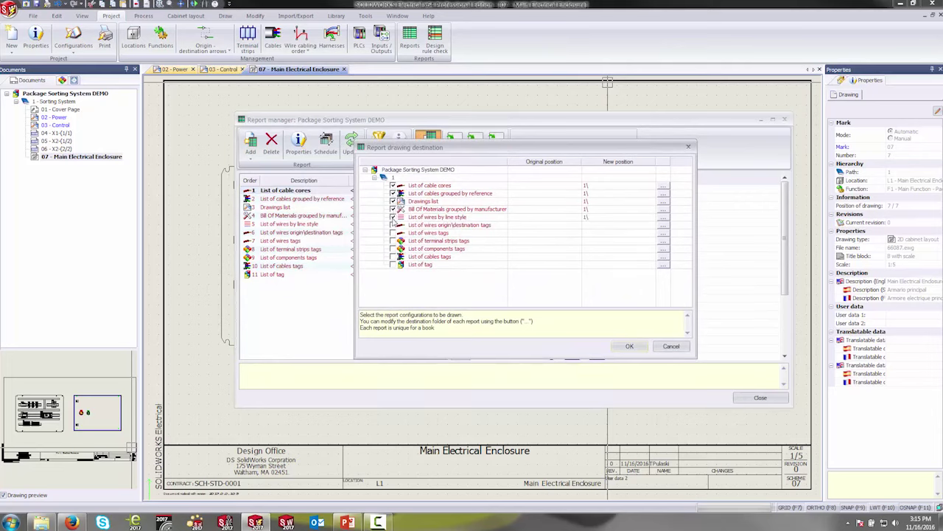
click(630, 346)
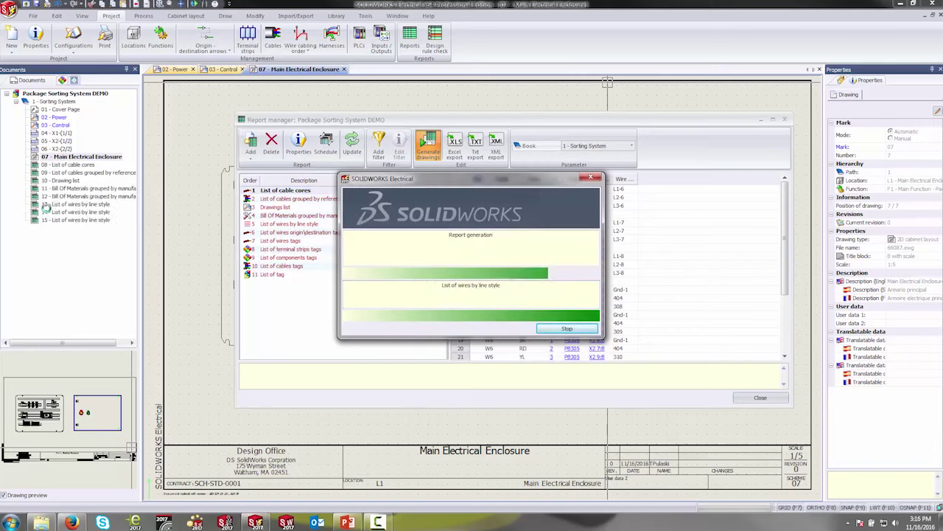
click(580, 338)
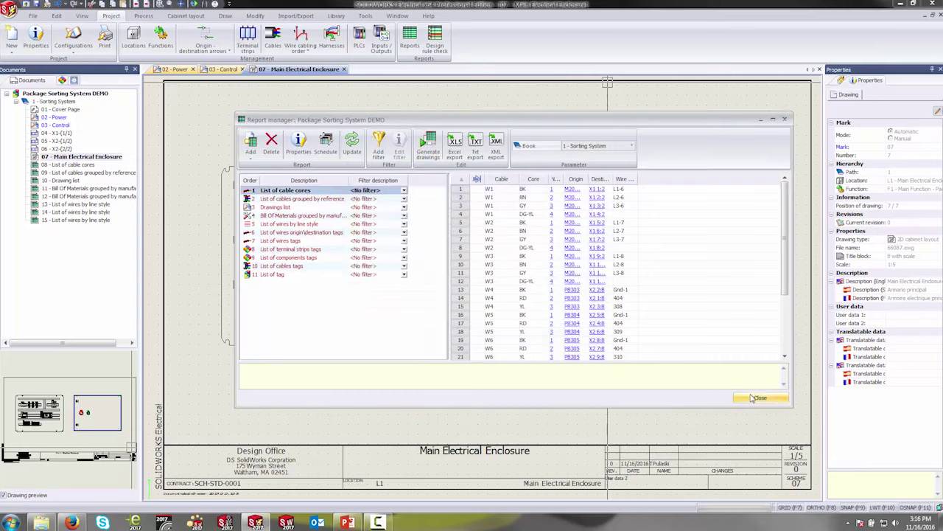
click(760, 397)
- Open the Bill Of Materials, wires by line style and cable cores report drawings
double_click(74, 189)
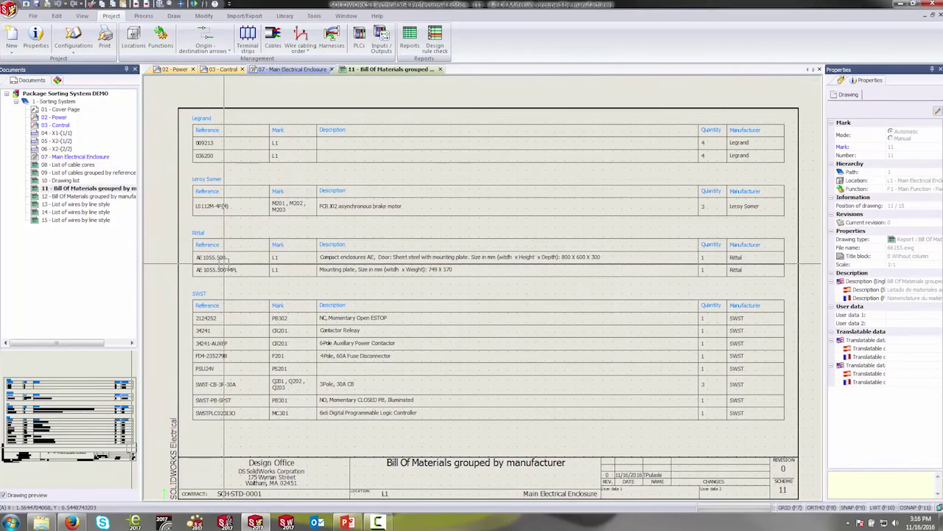
double_click(91, 204)
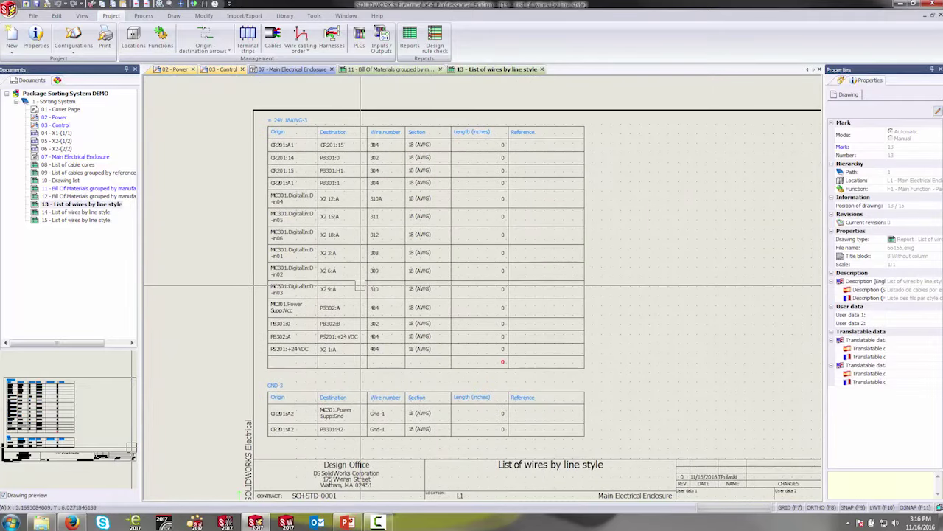
double_click(74, 165)
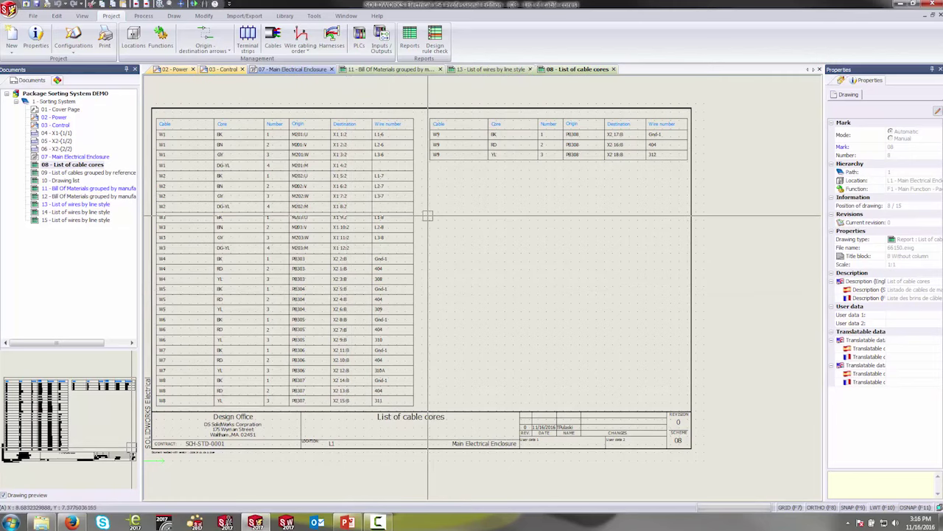
- Move 10 - Drawing list directly after 01 - Cover Page and open it
click(63, 180)
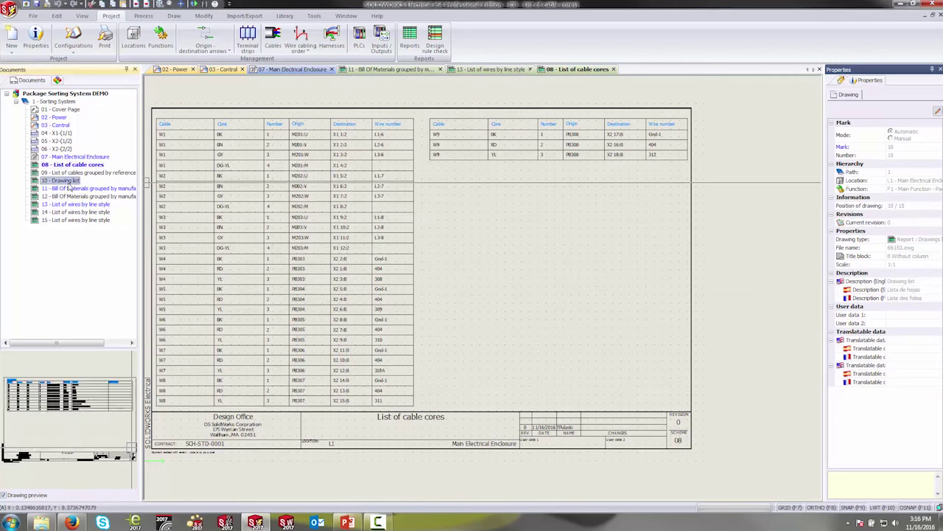
drag(65, 183, 74, 119)
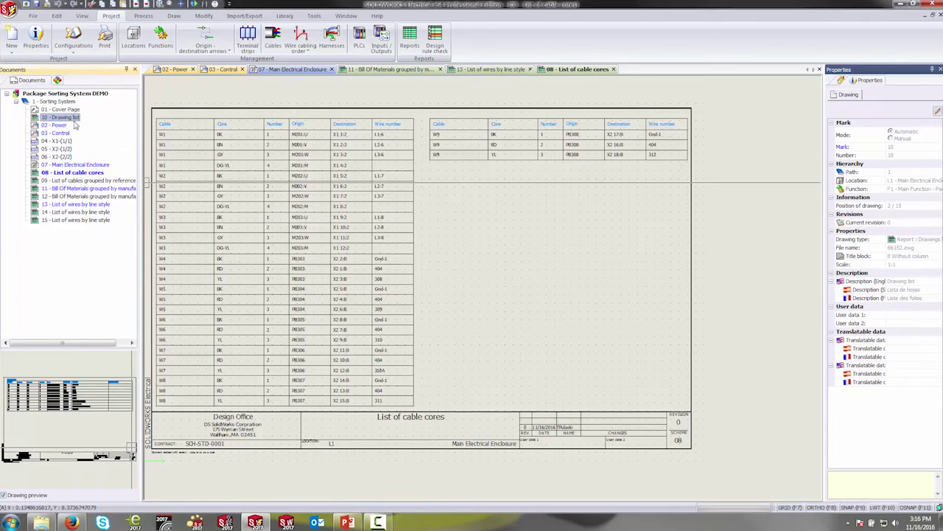
double_click(74, 118)
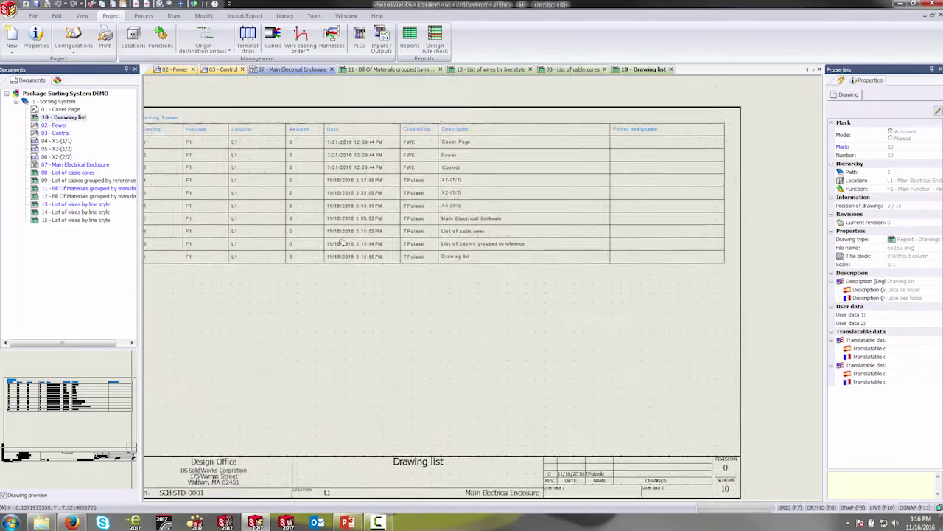
scroll(249, 168, up, 2)
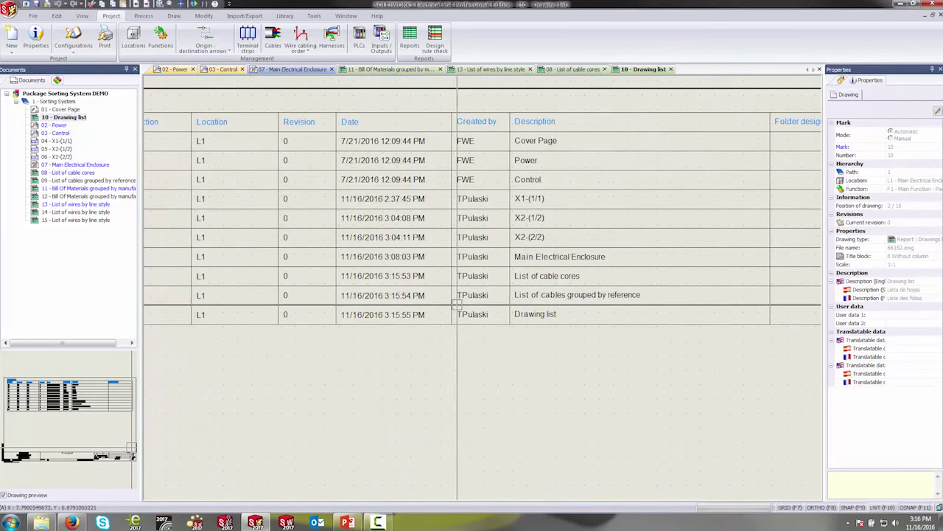
- Close the Drawing list, Bill Of Materials, wires and cable cores report drawings
click(672, 70)
click(88, 188)
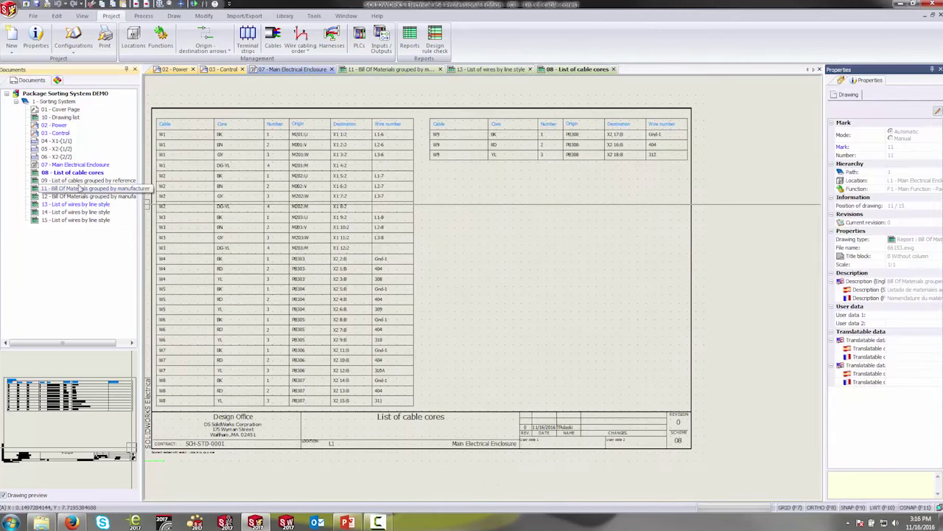
click(440, 69)
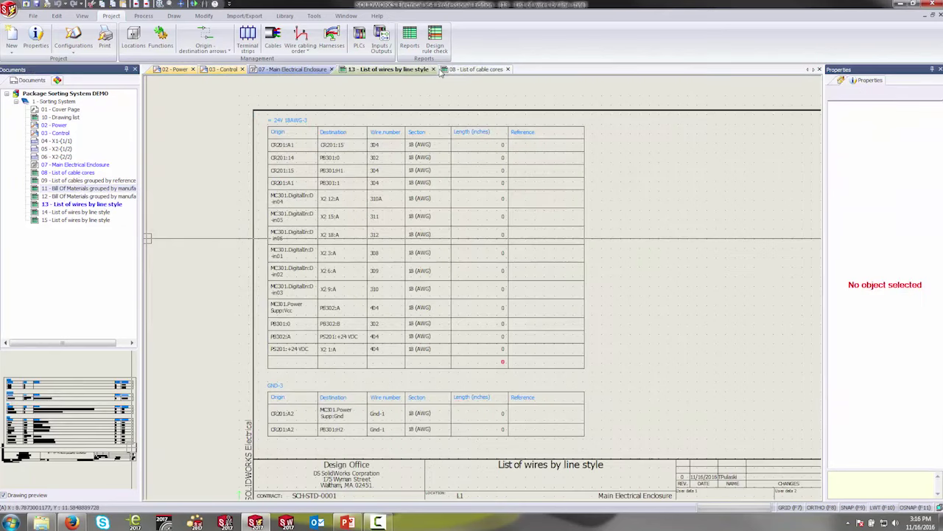
click(433, 69)
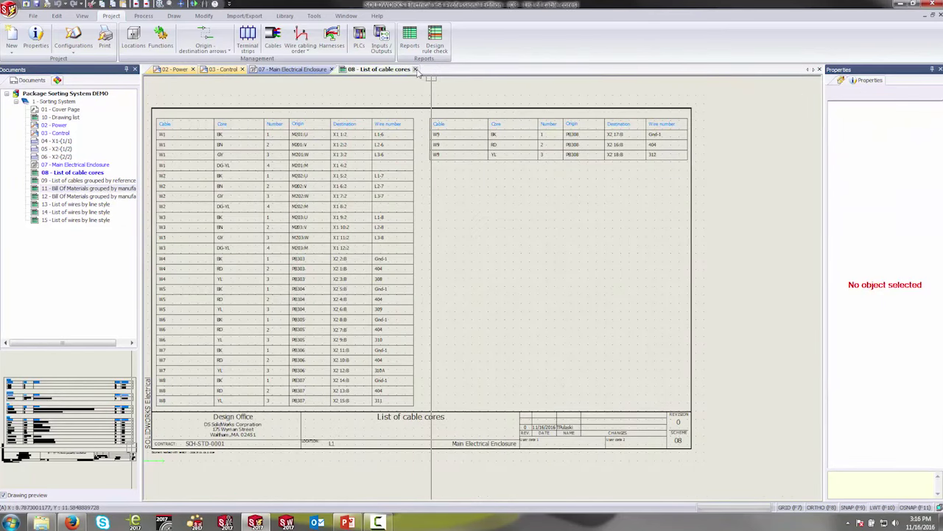
click(415, 70)
click(398, 15)
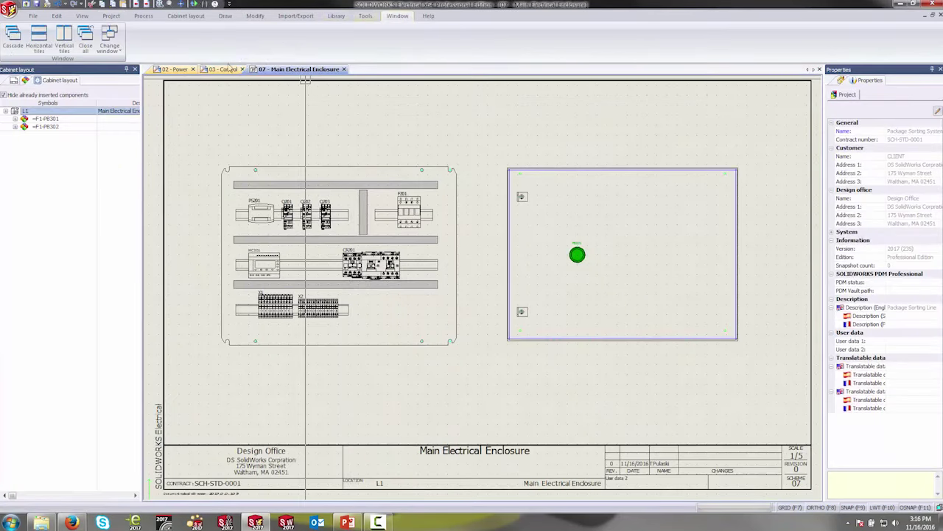
- Close all drawings and move the 08 cable cores and 09 cables-by-reference lists to the end
click(85, 41)
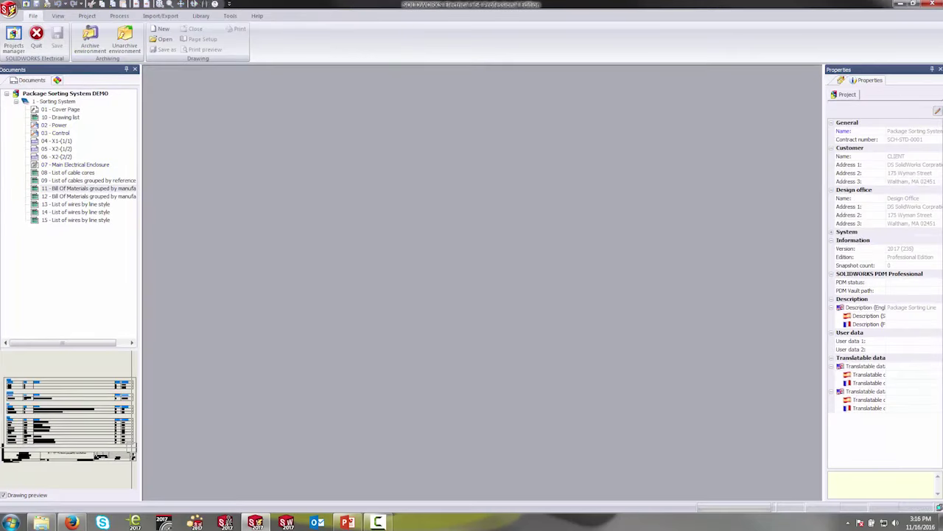
click(74, 173)
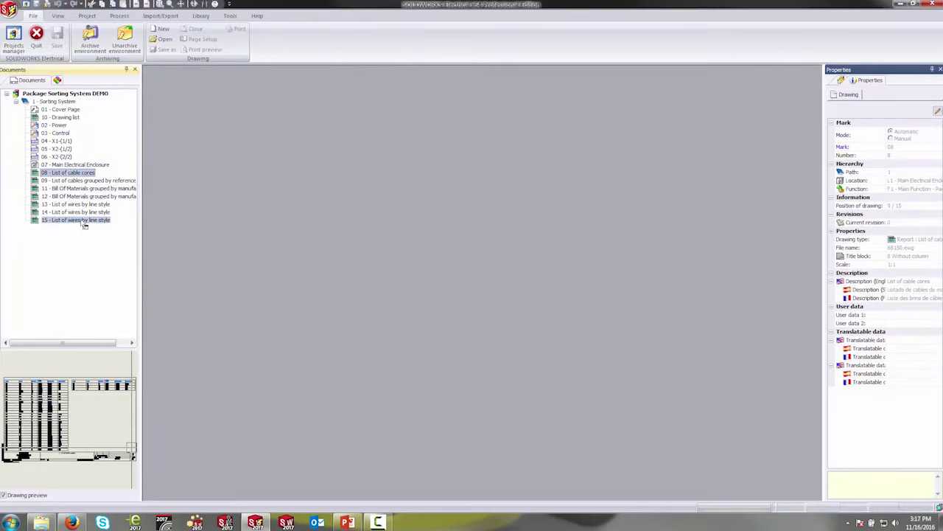
drag(101, 224, 102, 222)
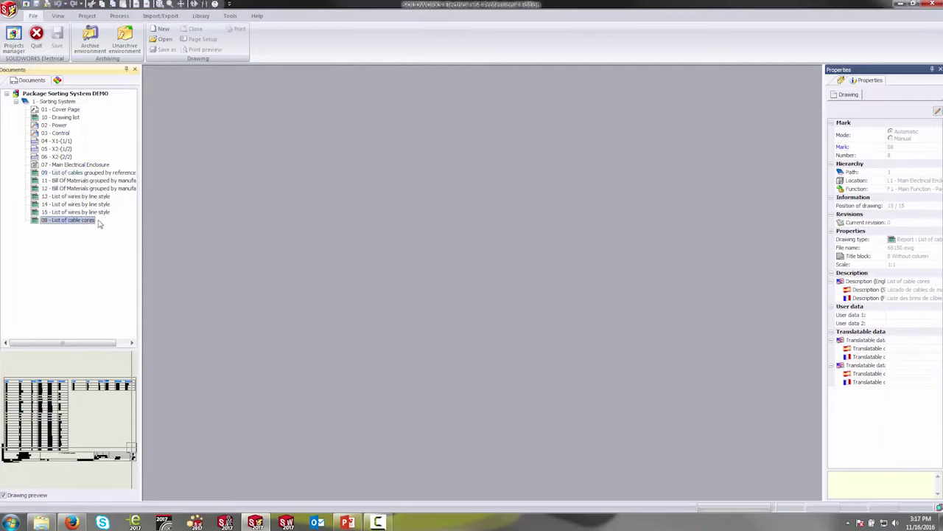
drag(86, 175, 107, 224)
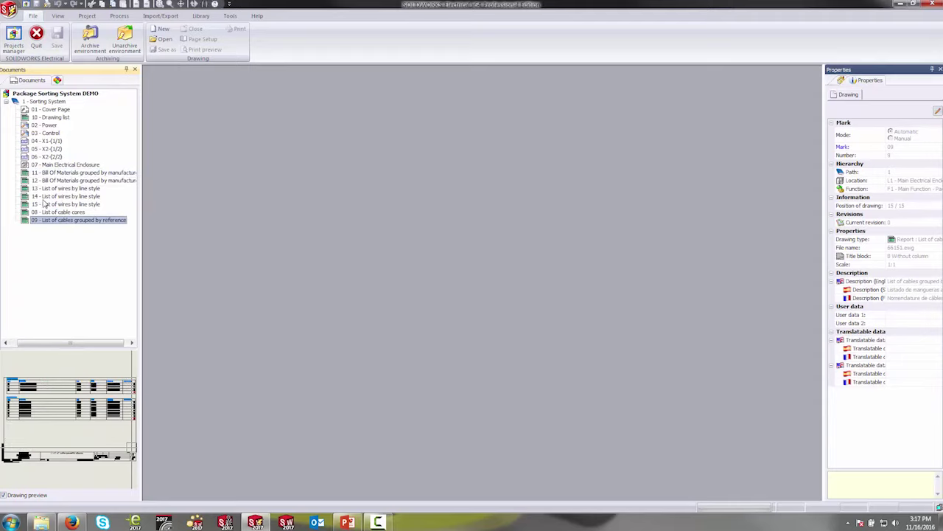
key(super+plus)
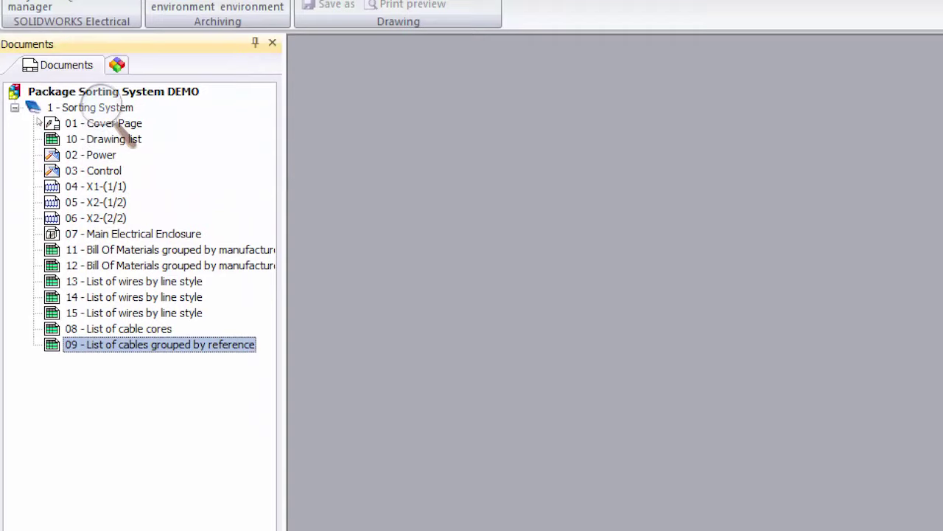
key(super+minus)
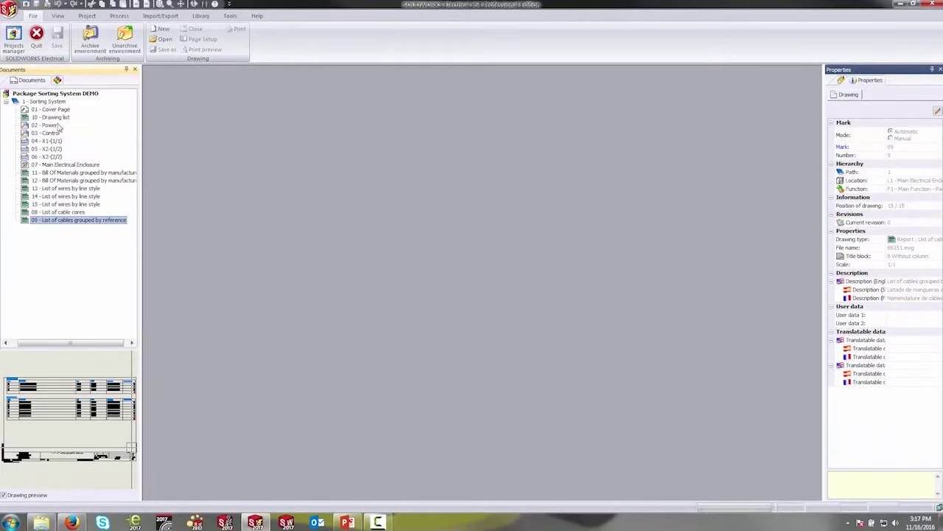
- Renumber the whole project's documents with recalculated order numbers, then select 03 - Power
click(120, 15)
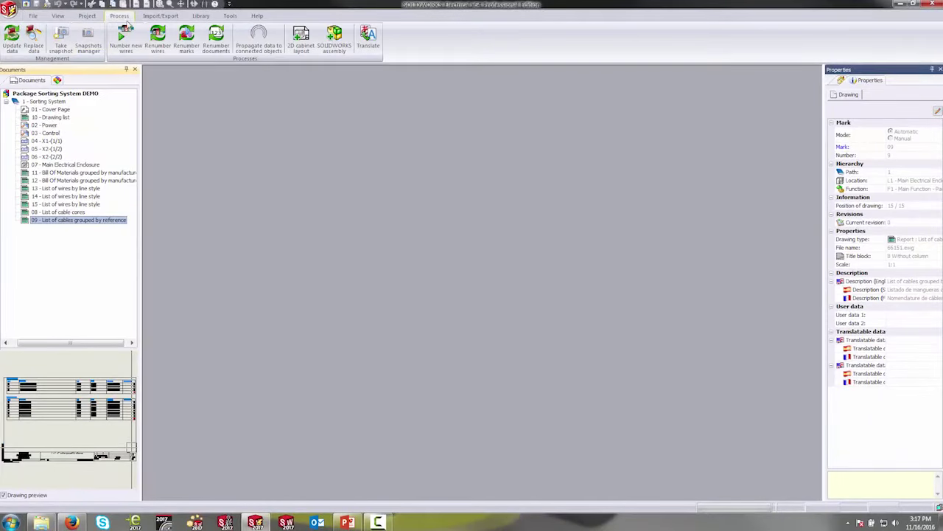
click(216, 44)
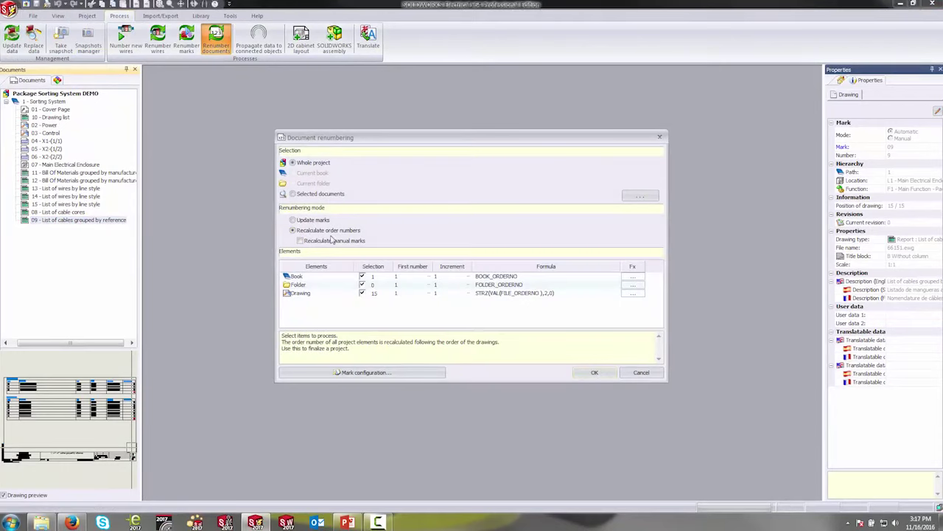
click(595, 373)
click(520, 294)
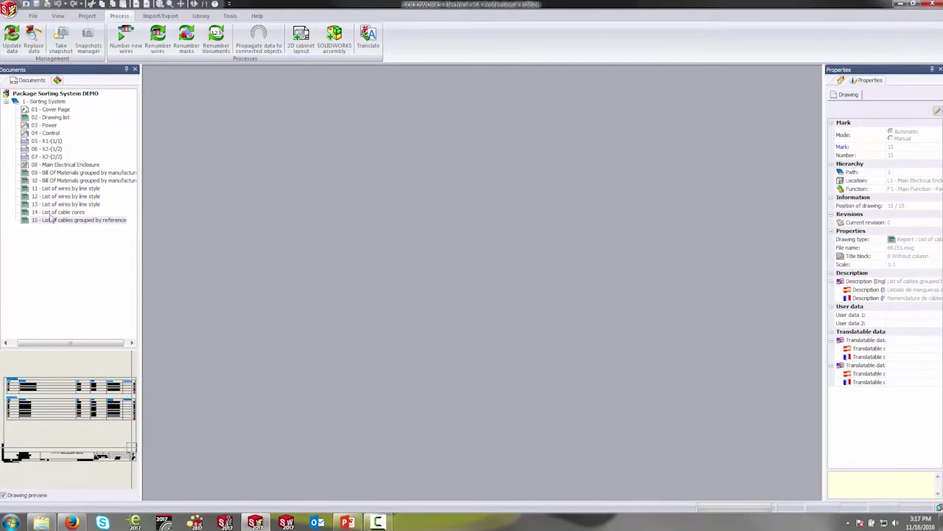
click(53, 126)
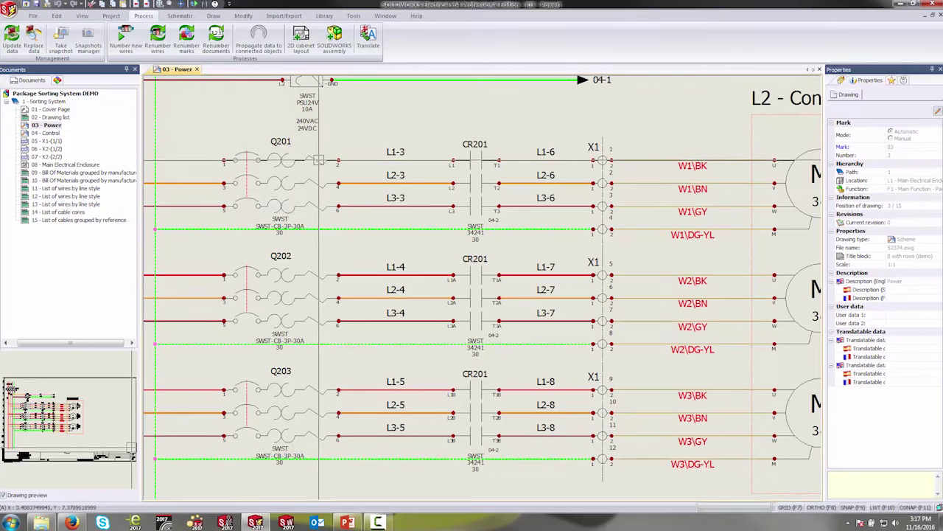
- Zoom and pan the Power schematic to bring the full power circuit into view
scroll(309, 149, up, 1)
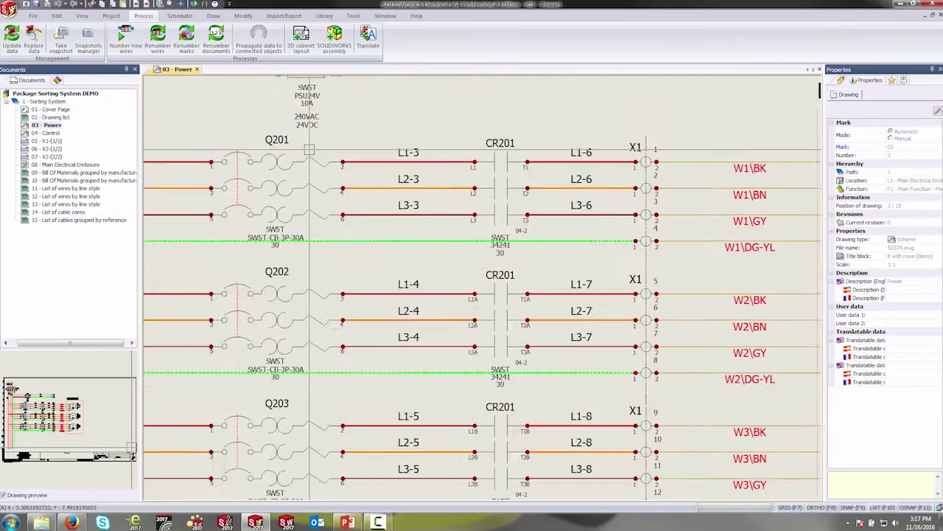
scroll(308, 150, up, 1)
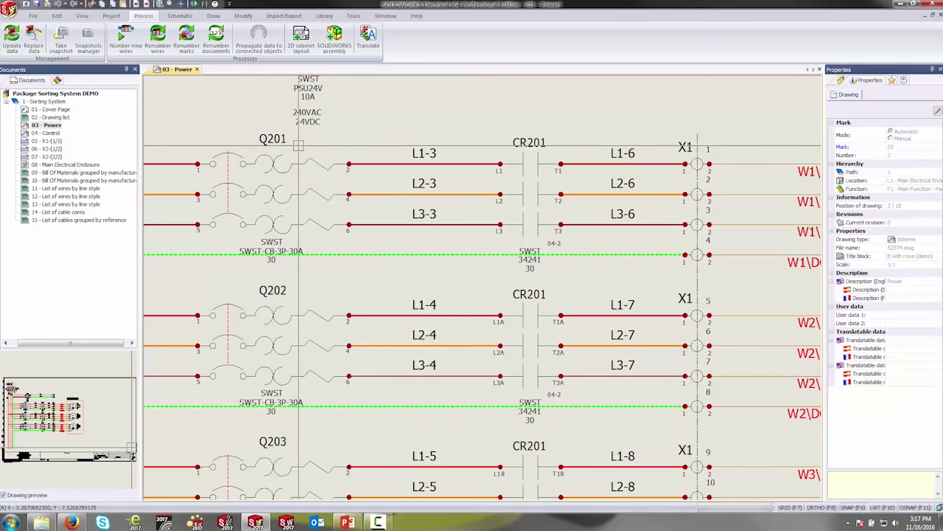
scroll(498, 221, down, 2)
middle_drag(602, 231, 556, 240)
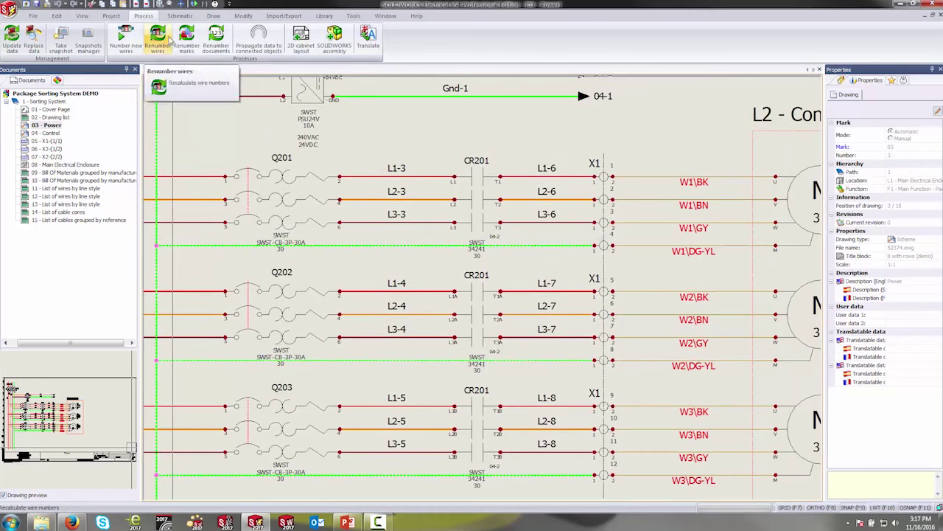
- Recalculate component marks so the breakers read Q301–Q303 and the contactor CR401
click(186, 38)
drag(445, 150, 588, 109)
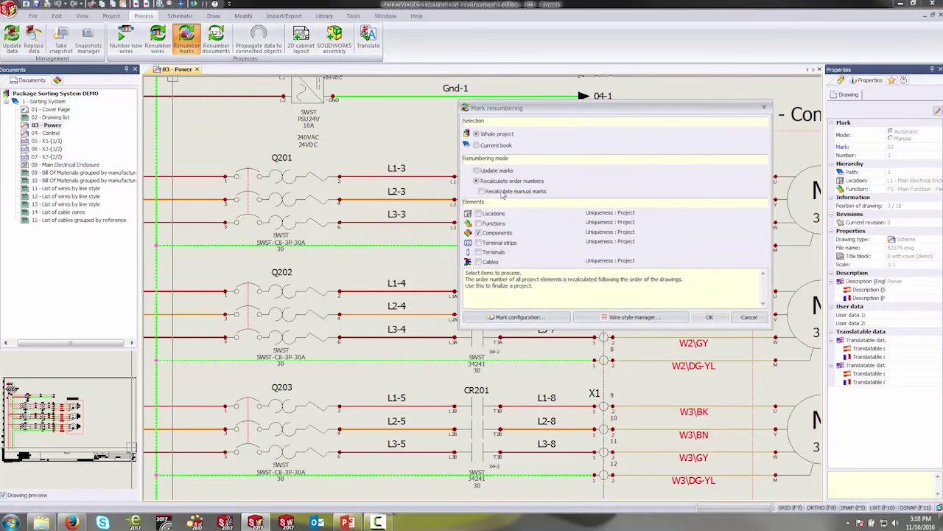
click(709, 318)
click(645, 255)
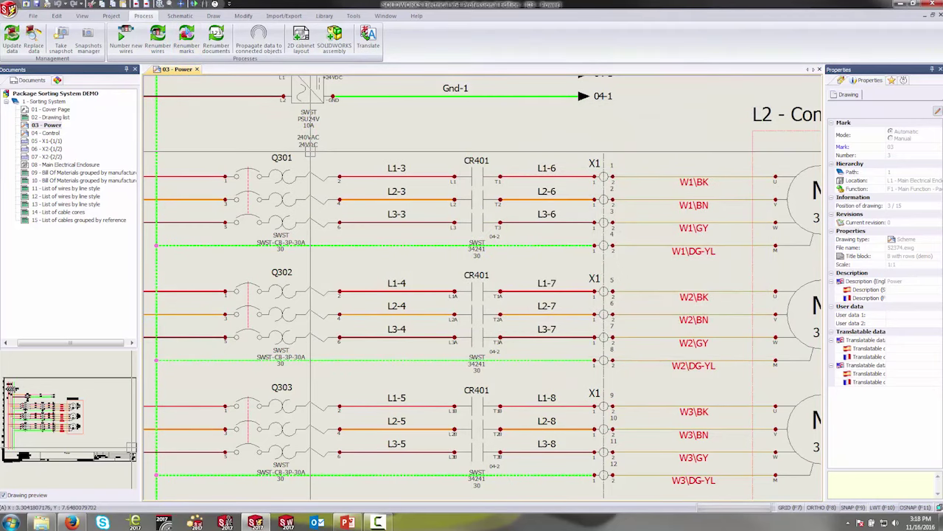
scroll(544, 324, down, 2)
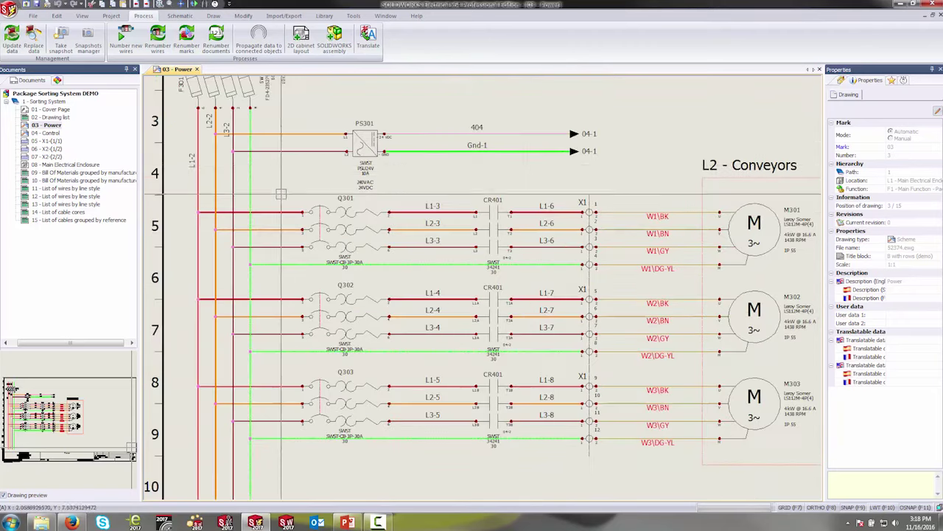
- Close the 03 - Power drawing and bring up the 04 - Control drawing
key(ctrl+F4)
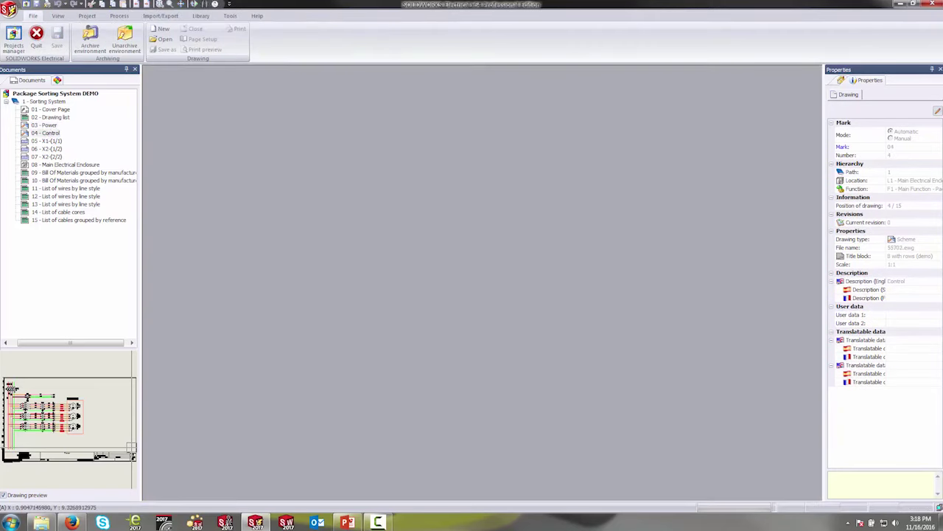
scroll(492, 221, down, 2)
scroll(534, 273, up, 3)
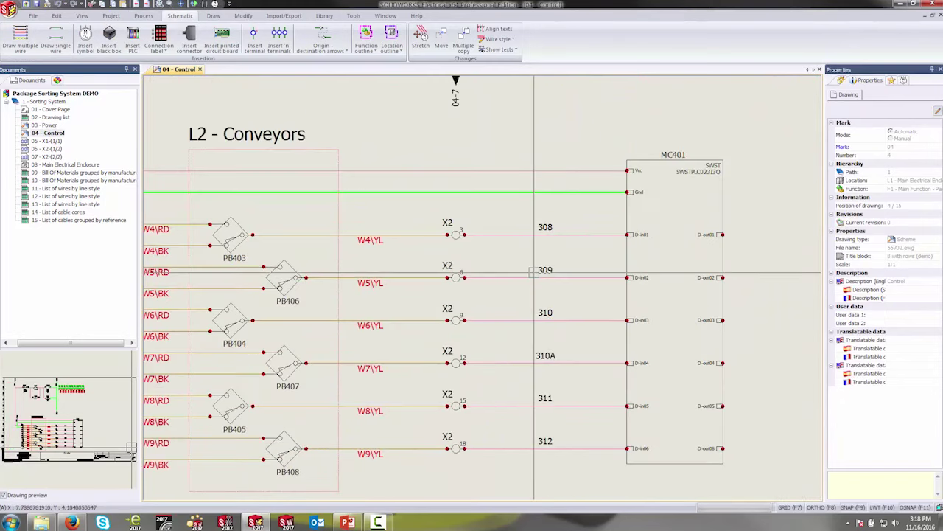
- Renumber wires across the whole project and confirm the recalculation
click(143, 15)
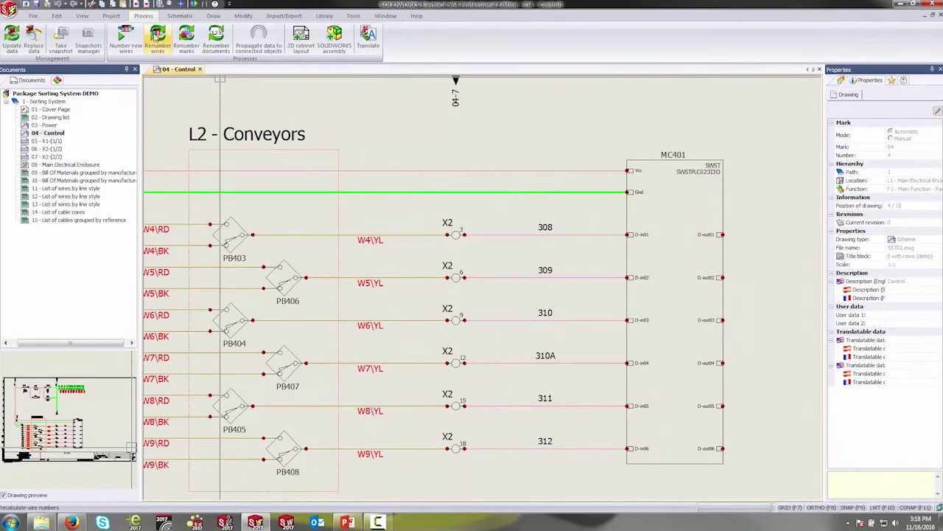
click(156, 38)
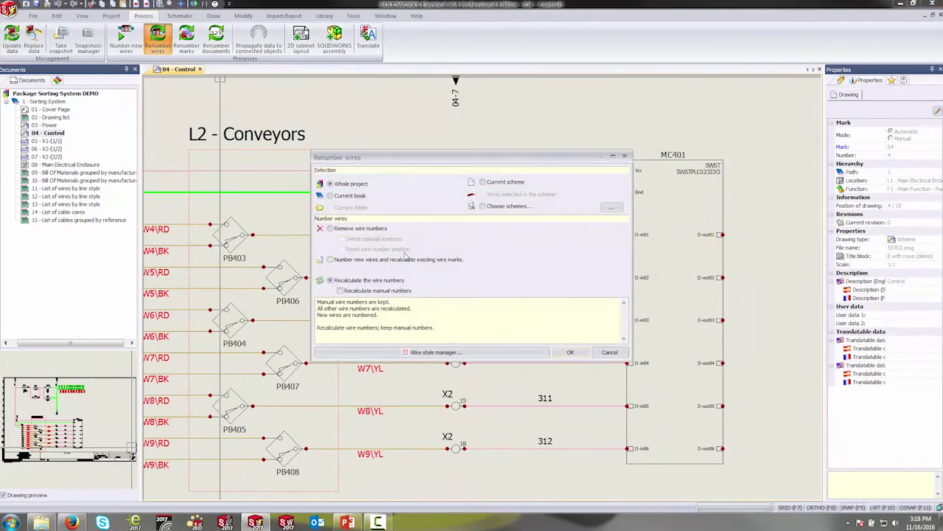
click(572, 352)
click(507, 293)
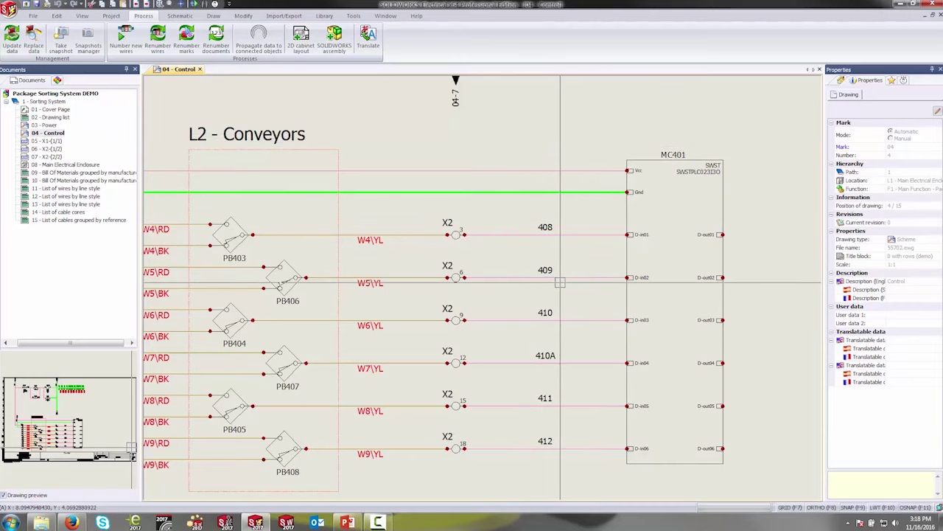
- Check that the PLC input wires now read 408–412, then switch to PowerPoint
scroll(560, 282, down, 2)
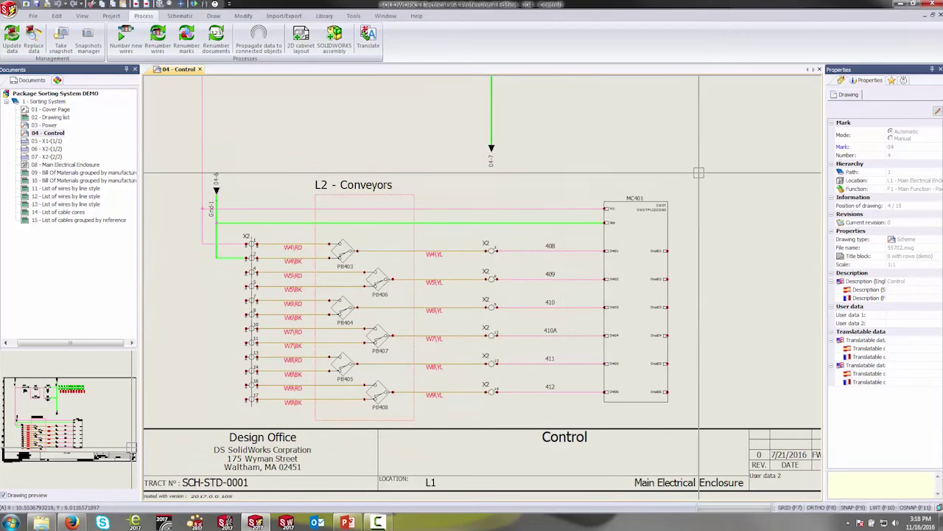
scroll(699, 173, down, 2)
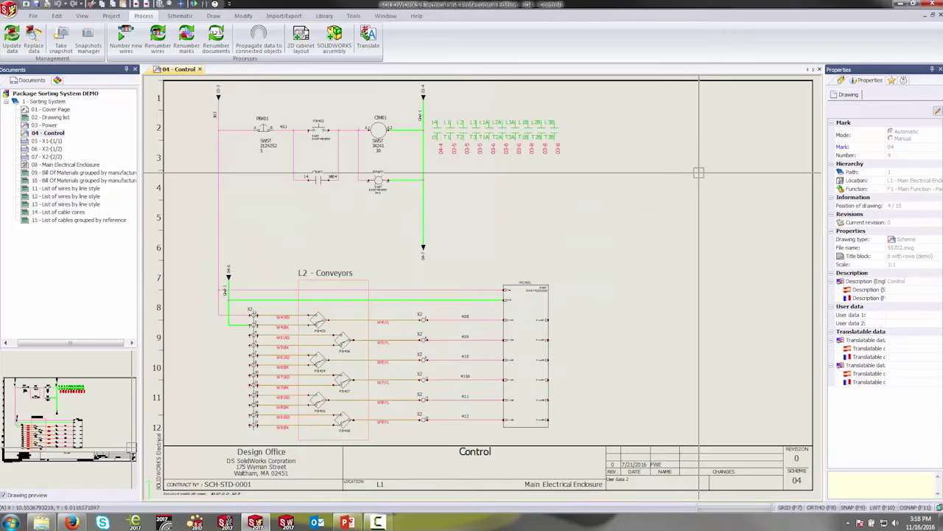
click(347, 522)
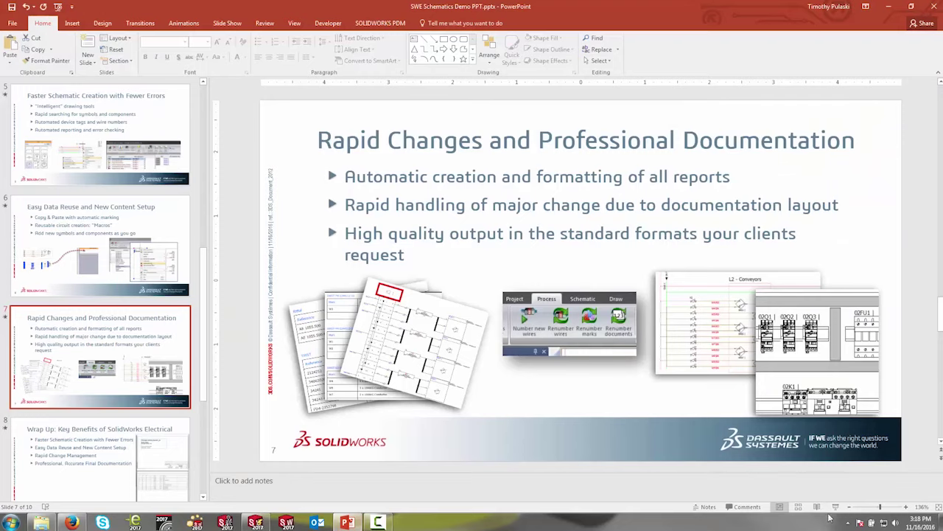
- Run the slide show from slide 7 and advance to the Wrap Up: Key Benefits slide
click(836, 507)
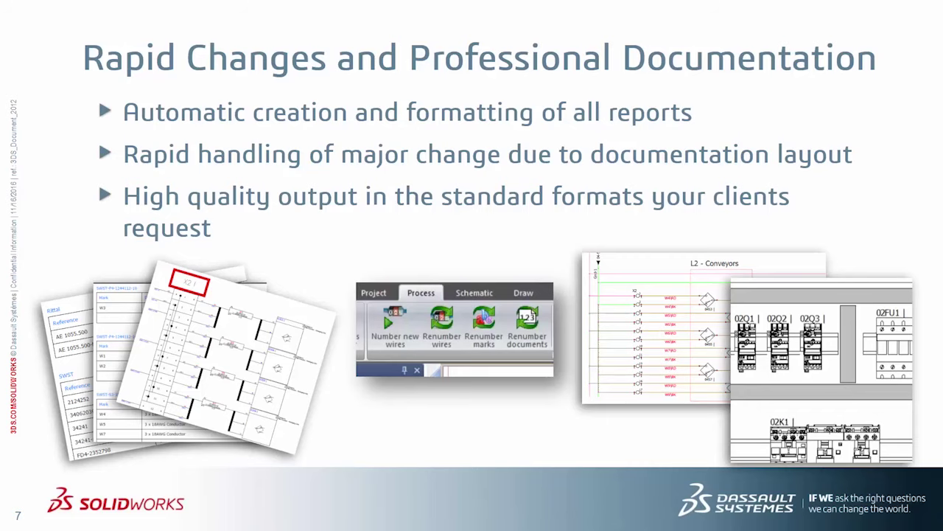
key(Right)
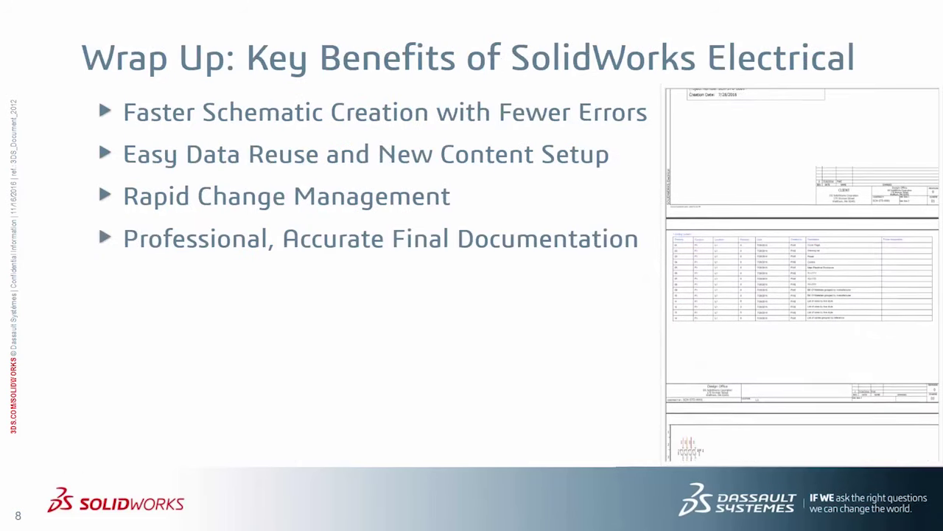